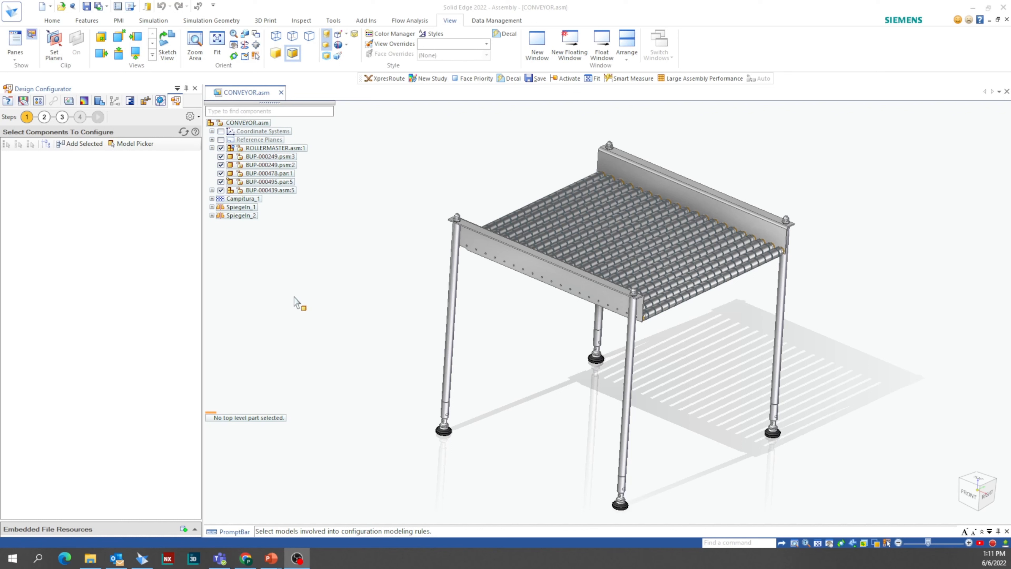
{"action": "left_click", "coordinate": [46, 145]}
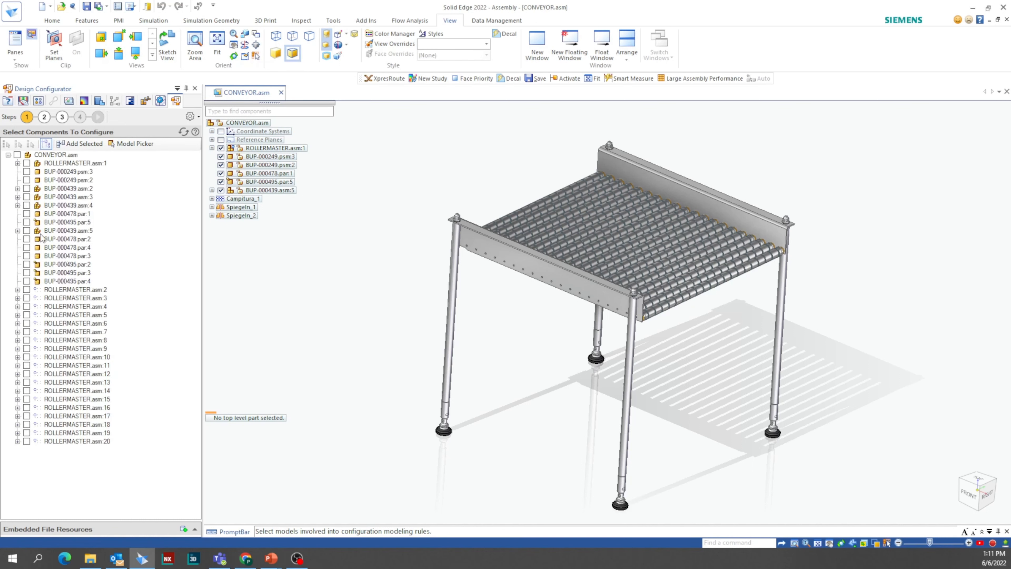
{"action": "left_click", "coordinate": [26, 213]}
{"action": "left_click", "coordinate": [27, 222]}
{"action": "left_click", "coordinate": [27, 230]}
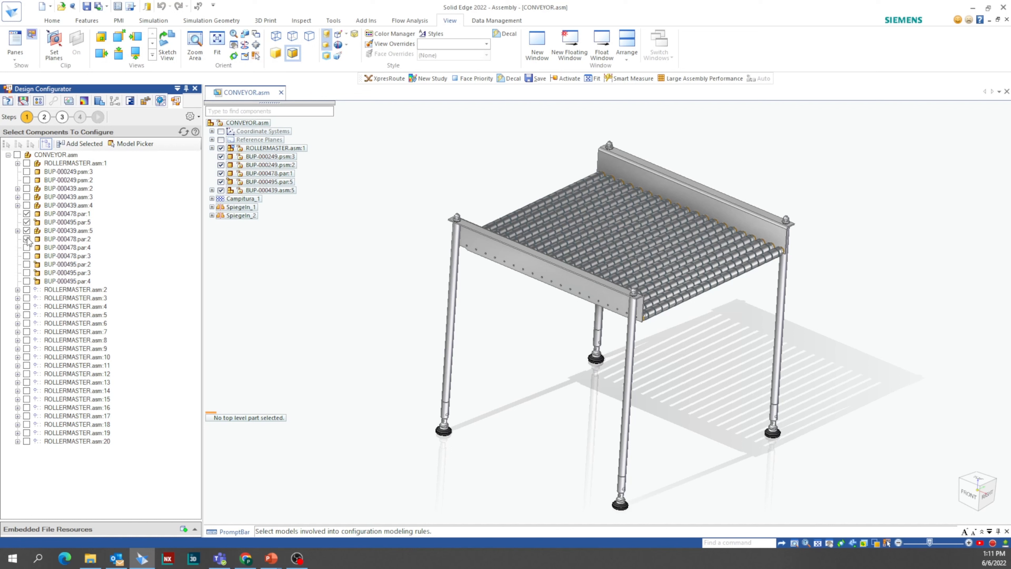
{"action": "left_click", "coordinate": [27, 205]}
{"action": "left_click", "coordinate": [27, 205]}
{"action": "left_click", "coordinate": [26, 214]}
{"action": "left_click", "coordinate": [27, 222]}
{"action": "left_click", "coordinate": [27, 231]}
{"action": "left_click", "coordinate": [45, 144]}
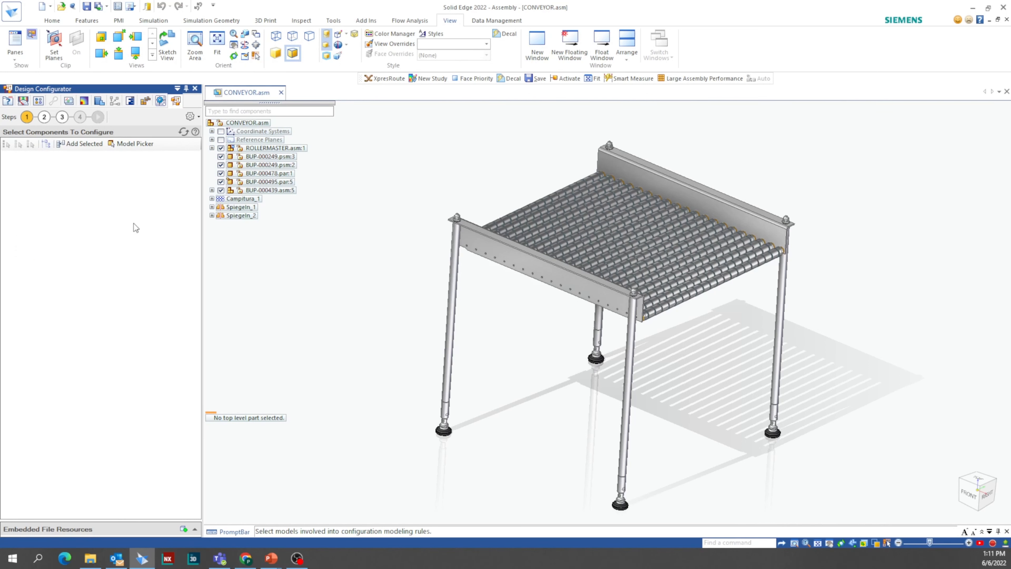
Add ROLLERMASTER.asm:1, BUP-000249.psm:3, BUP-000249.psm:2, BUP-000495.par:5 and BUP-000439.asm:5 to the components to configure.
{"action": "left_click", "coordinate": [296, 150]}
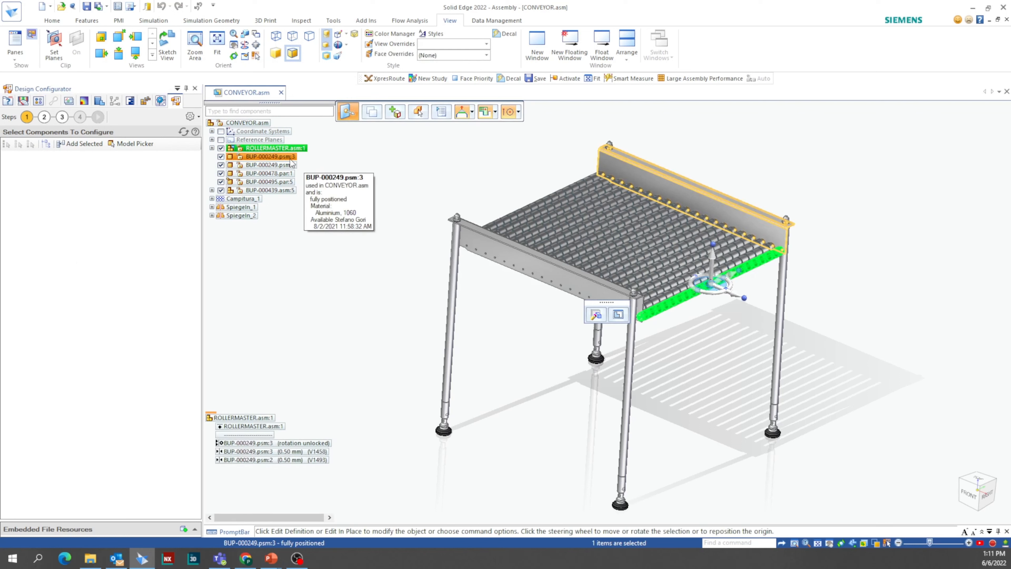
{"action": "left_click", "coordinate": [290, 158], "text": "ctrl"}
{"action": "left_click", "coordinate": [291, 165], "text": "ctrl"}
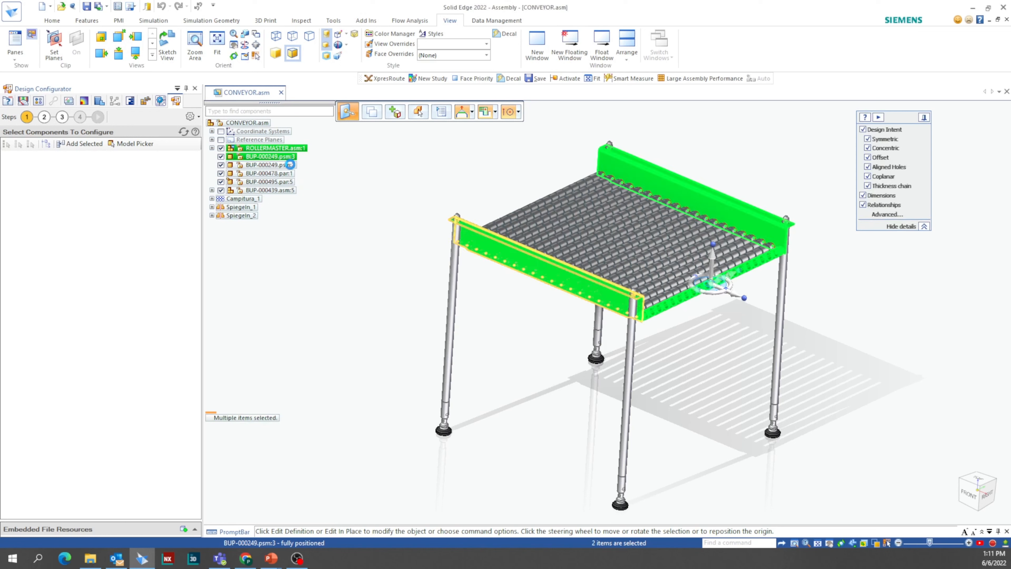
{"action": "left_click", "coordinate": [290, 181], "text": "ctrl"}
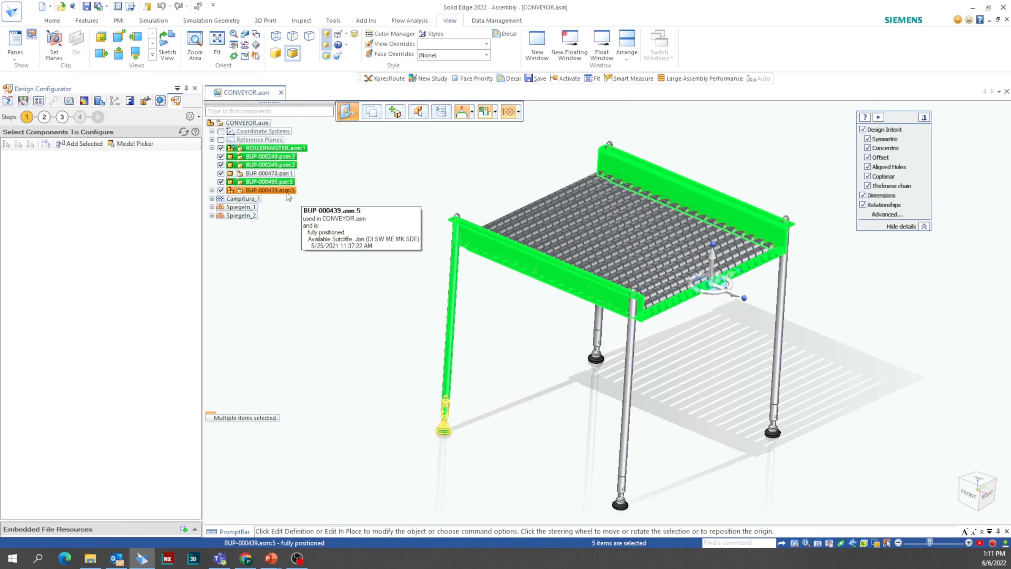
{"action": "left_click", "coordinate": [290, 190], "text": "ctrl"}
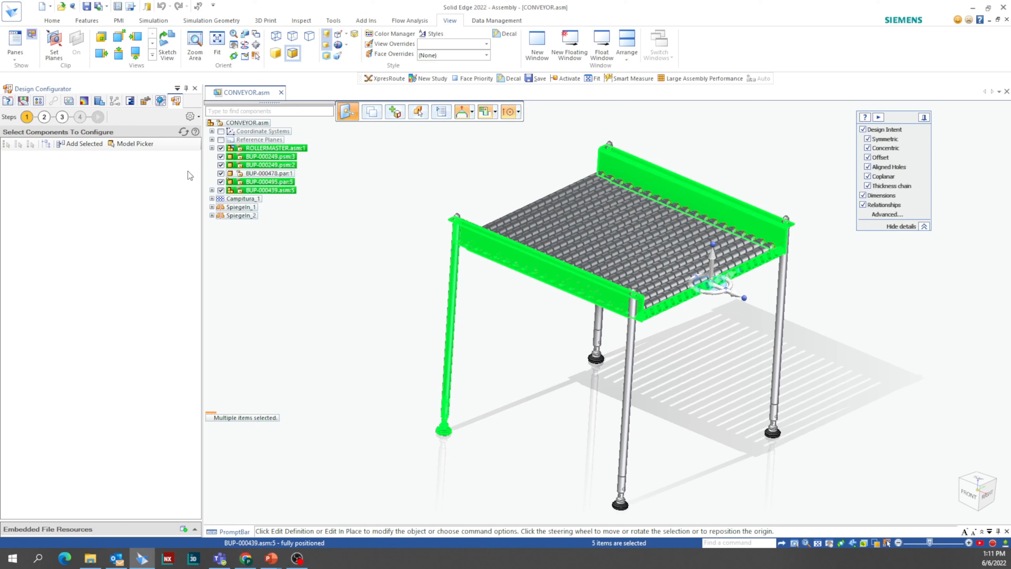
{"action": "left_click", "coordinate": [92, 146]}
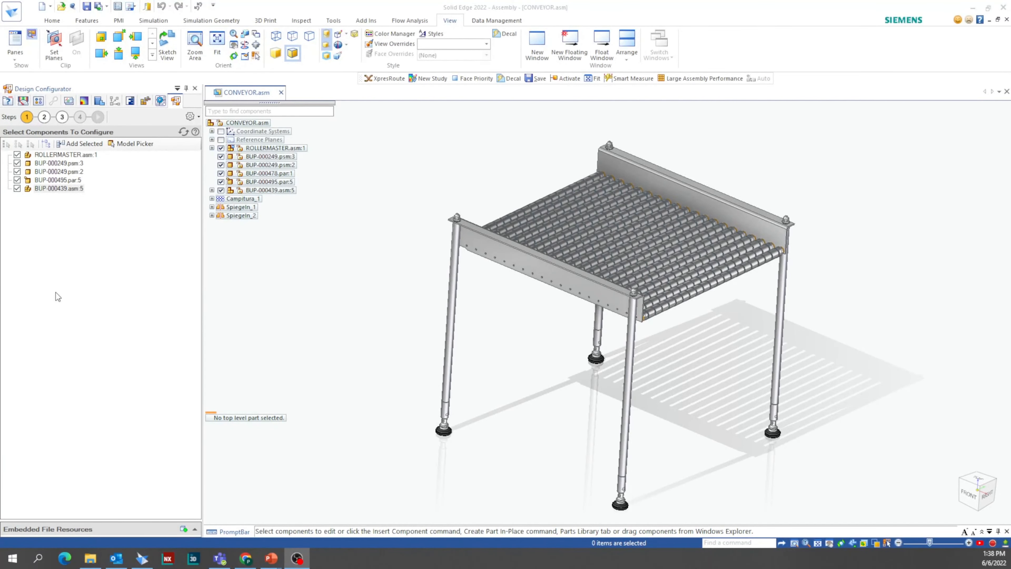
Start defining the master input fields with a required field named Max load, widening the name column to fit.
{"action": "left_click", "coordinate": [44, 121]}
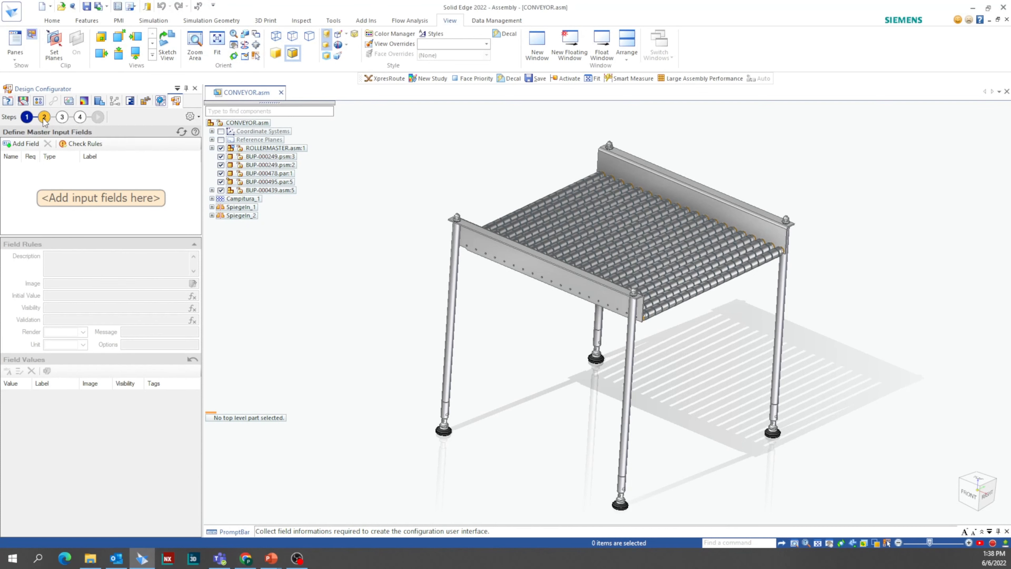
{"action": "double_click", "coordinate": [17, 166]}
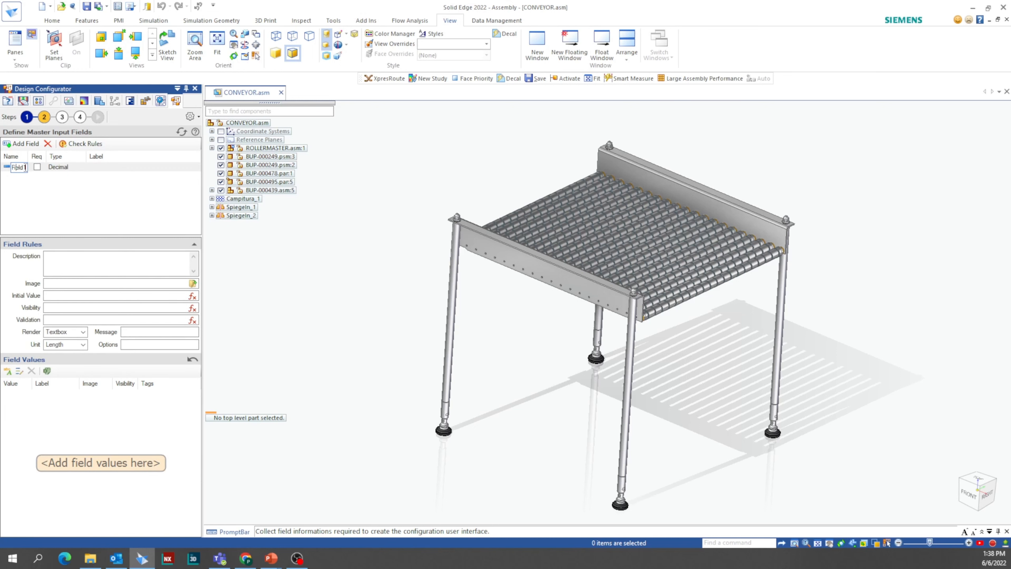
{"action": "double_click", "coordinate": [25, 167]}
{"action": "type", "text": "Lo"}
{"action": "key", "text": "BackSpace"}
{"action": "type", "text": "Max"}
{"action": "type", "text": " load"}
{"action": "left_click", "coordinate": [37, 167]}
{"action": "left_click_drag", "start_coordinate": [28, 157], "coordinate": [40, 156]}
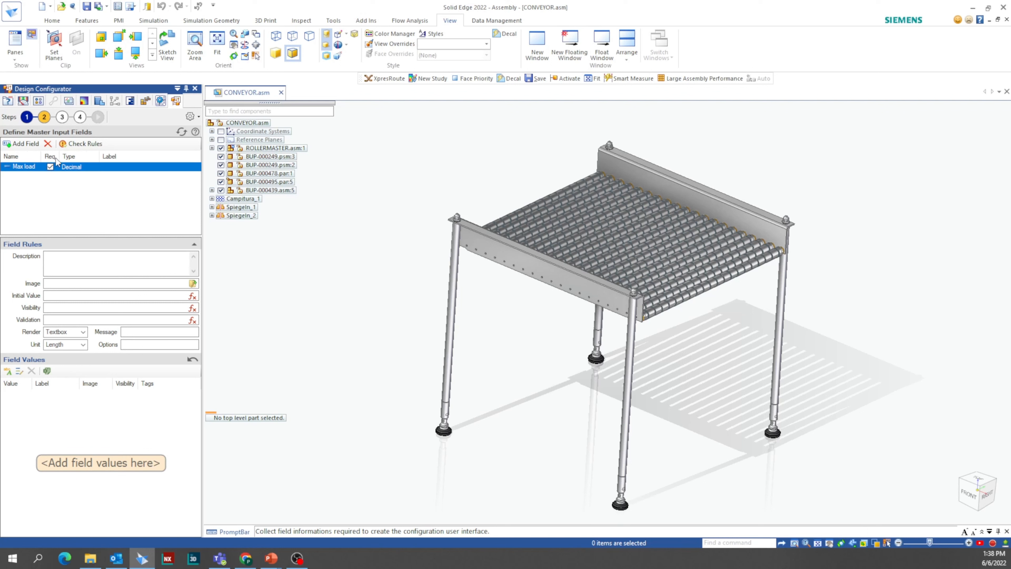
Label the Max load field "Max load capacity of conveyor" and render it as Radios.
{"action": "left_click", "coordinate": [122, 167]}
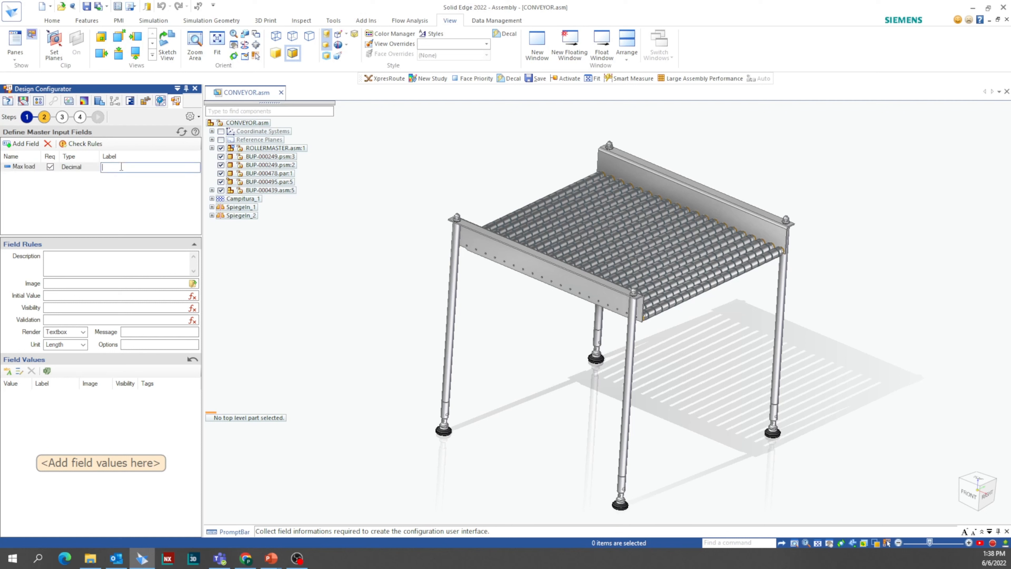
{"action": "type", "text": "Max load capacity of con"}
{"action": "left_click", "coordinate": [27, 167]}
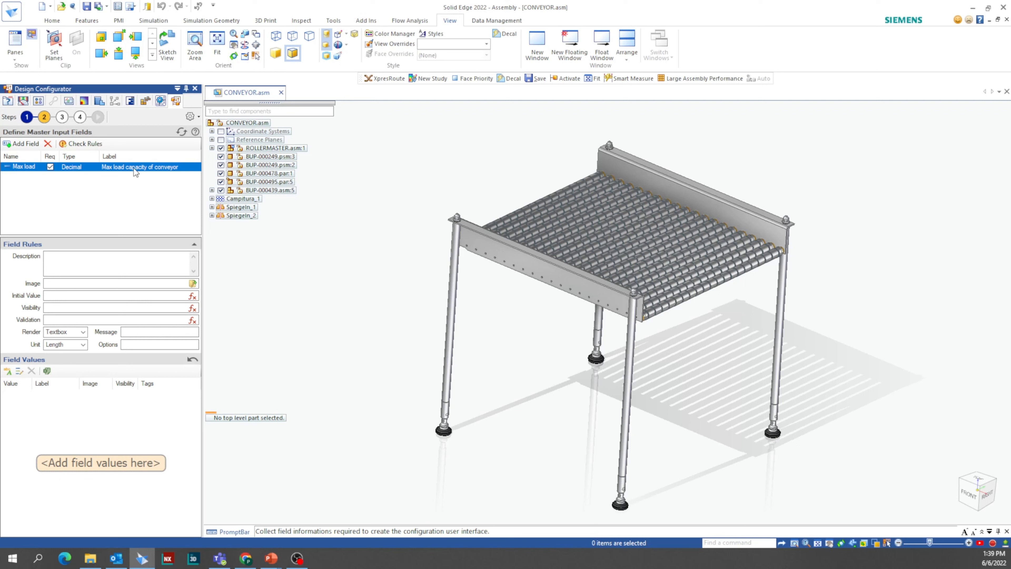
{"action": "left_click", "coordinate": [63, 333]}
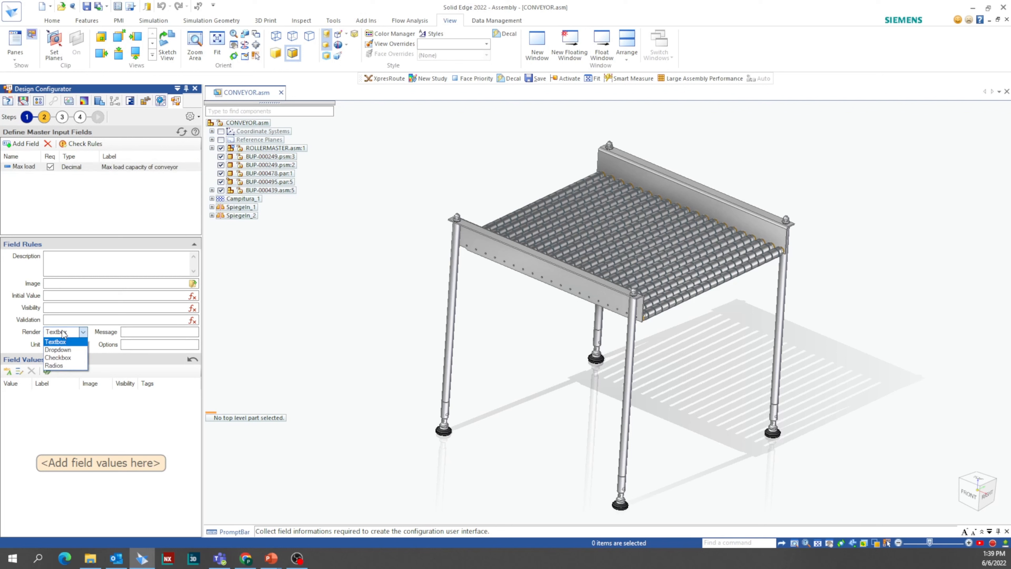
{"action": "left_click", "coordinate": [65, 365]}
Add the field values 50 and 100 to the Max load field.
{"action": "left_click", "coordinate": [13, 394]}
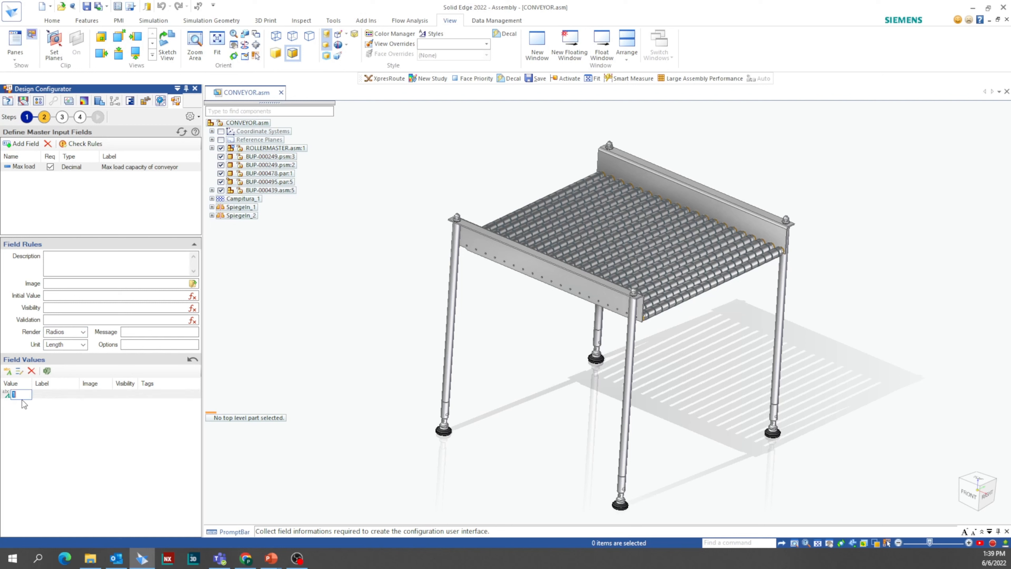
{"action": "type", "text": "50"}
{"action": "left_click", "coordinate": [23, 406]}
{"action": "type", "text": "100"}
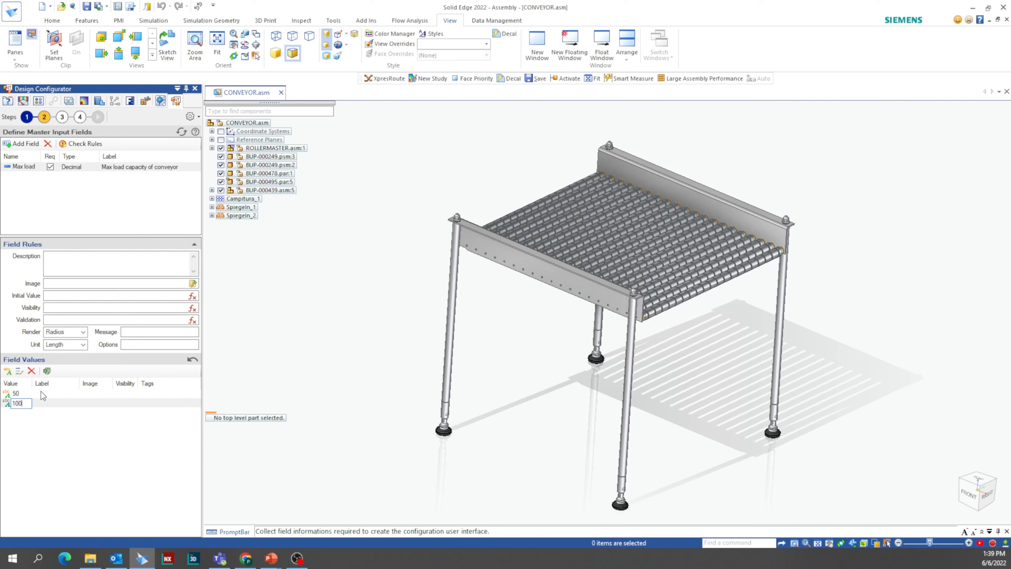
Label the Max load value 50 as "50 kg max" and the value 100 as "100 kg".
{"action": "left_click", "coordinate": [41, 392]}
{"action": "type", "text": "50 kg max"}
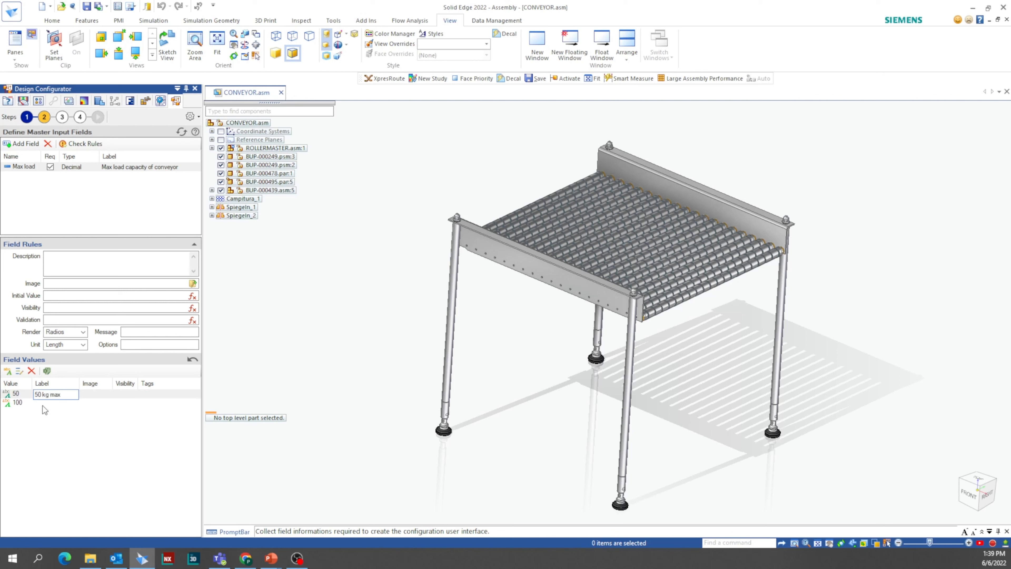
{"action": "left_click", "coordinate": [43, 403]}
{"action": "type", "text": "1"}
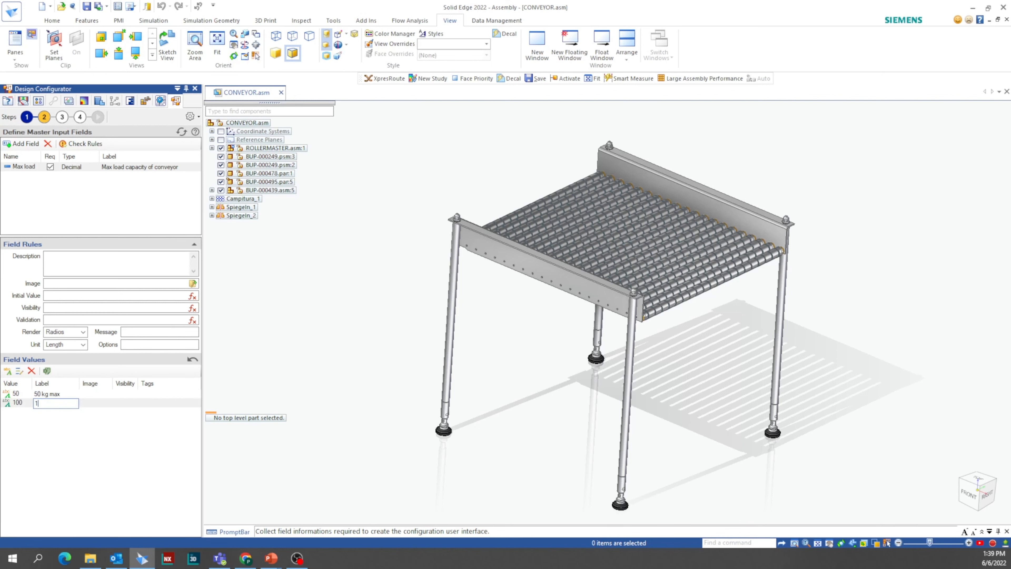
{"action": "type", "text": "00 kg"}
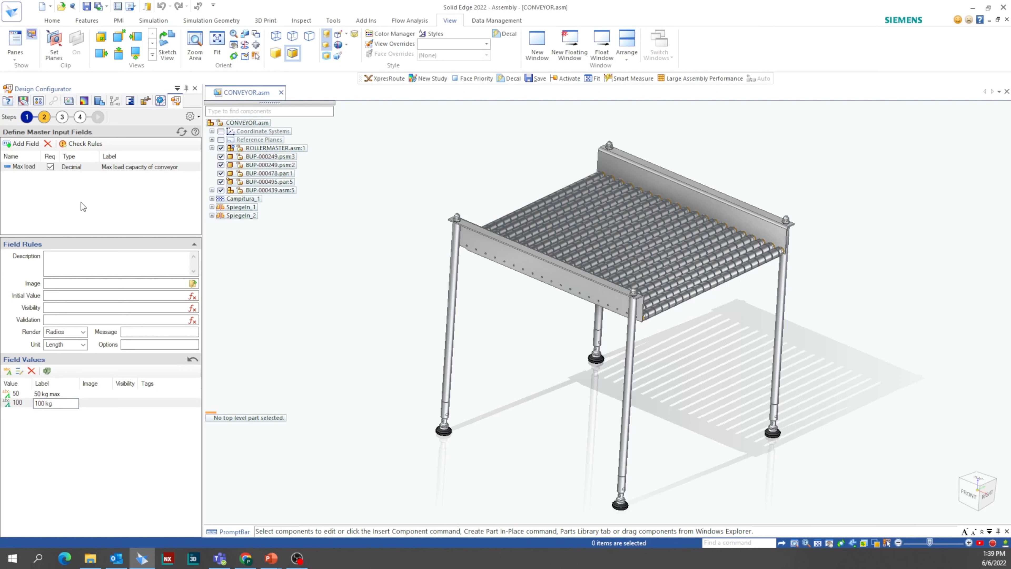
Add a second master input field named frame, make it required and set its type to Text.
{"action": "left_click", "coordinate": [19, 182]}
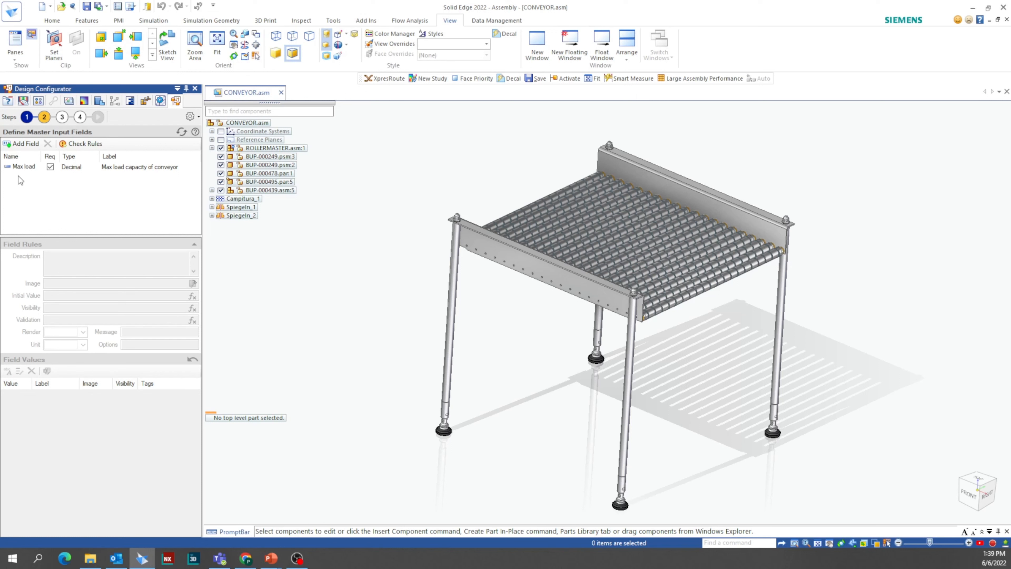
{"action": "double_click", "coordinate": [19, 176]}
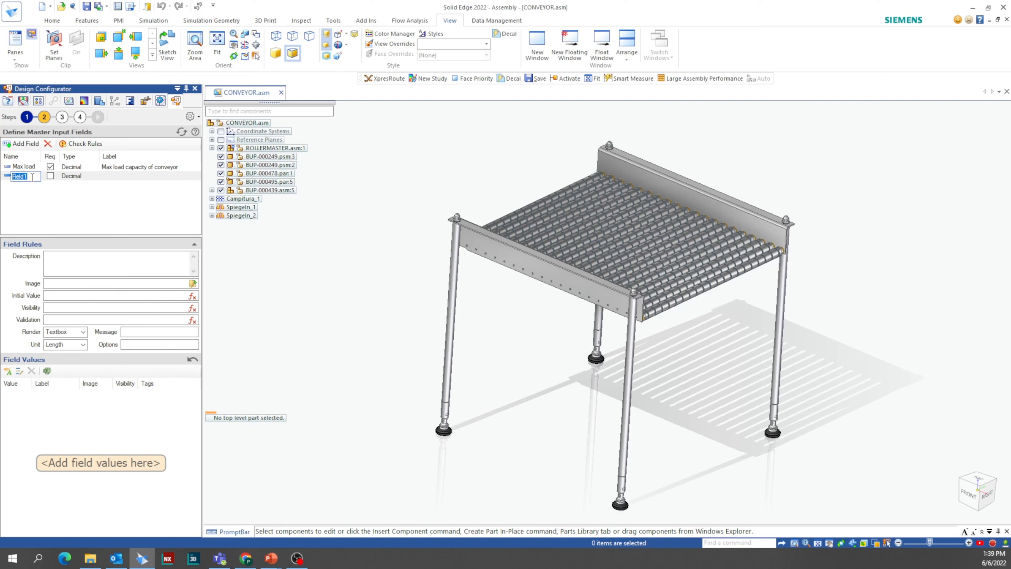
{"action": "key", "text": "BackSpace"}
{"action": "type", "text": "frame"}
{"action": "left_click", "coordinate": [49, 176]}
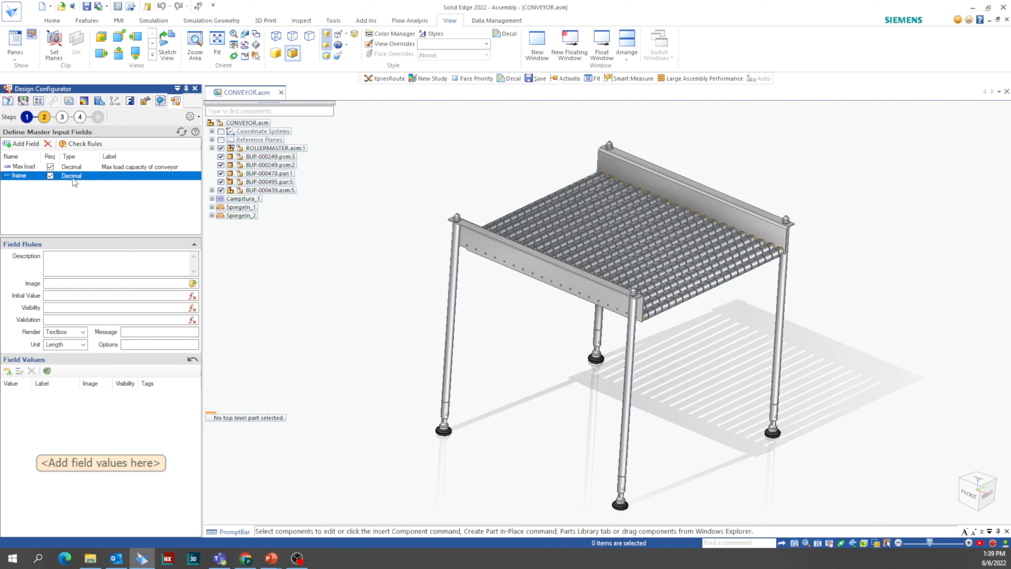
{"action": "left_click", "coordinate": [91, 177]}
{"action": "left_click", "coordinate": [93, 176]}
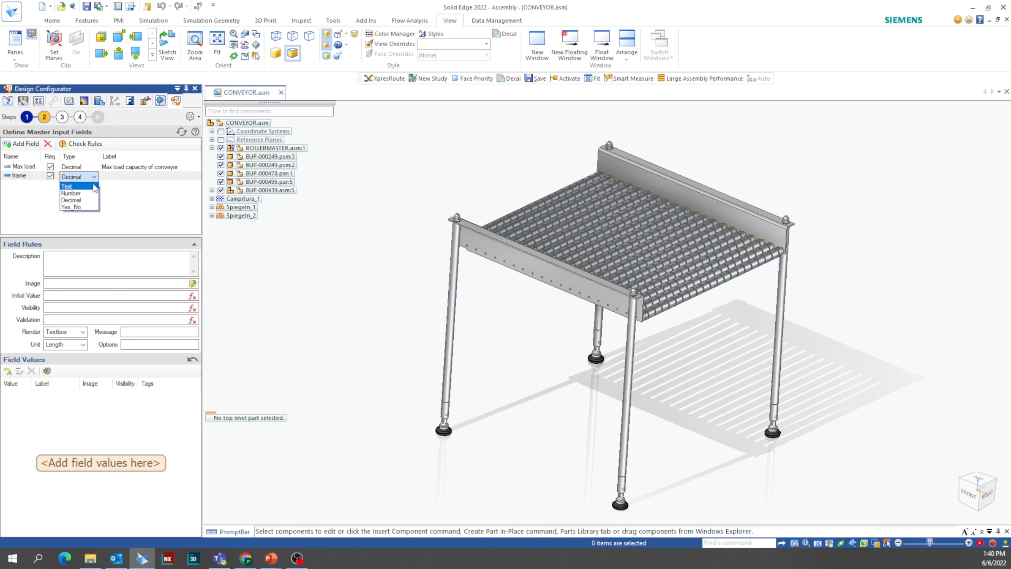
{"action": "left_click", "coordinate": [66, 185]}
Label the frame field "Frame style" and render it as a Dropdown.
{"action": "left_click", "coordinate": [122, 176]}
{"action": "type", "text": "Frame sty"}
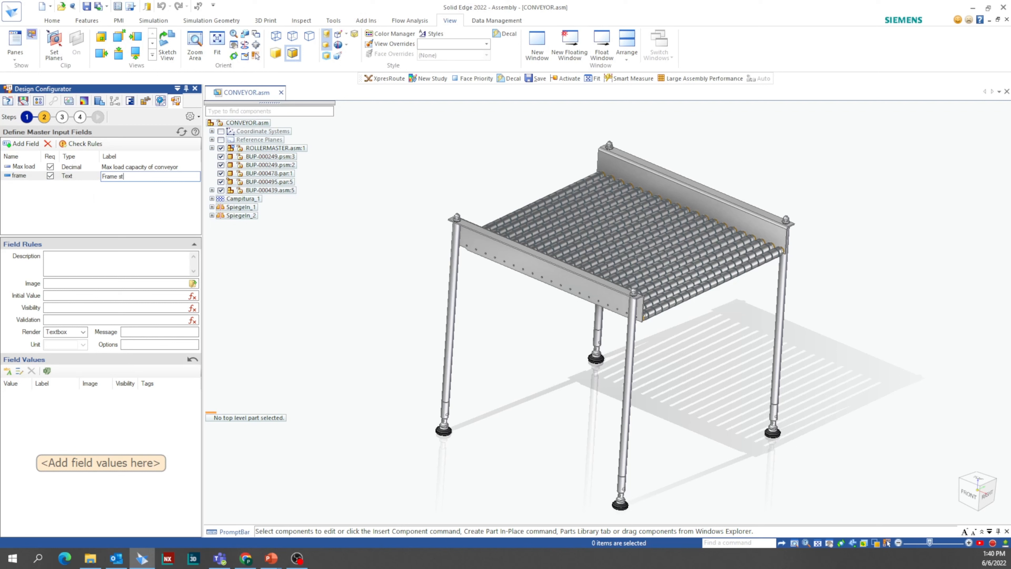
{"action": "key", "text": "BackSpace"}
{"action": "type", "text": "style"}
{"action": "left_click", "coordinate": [67, 330]}
{"action": "left_click", "coordinate": [60, 345]}
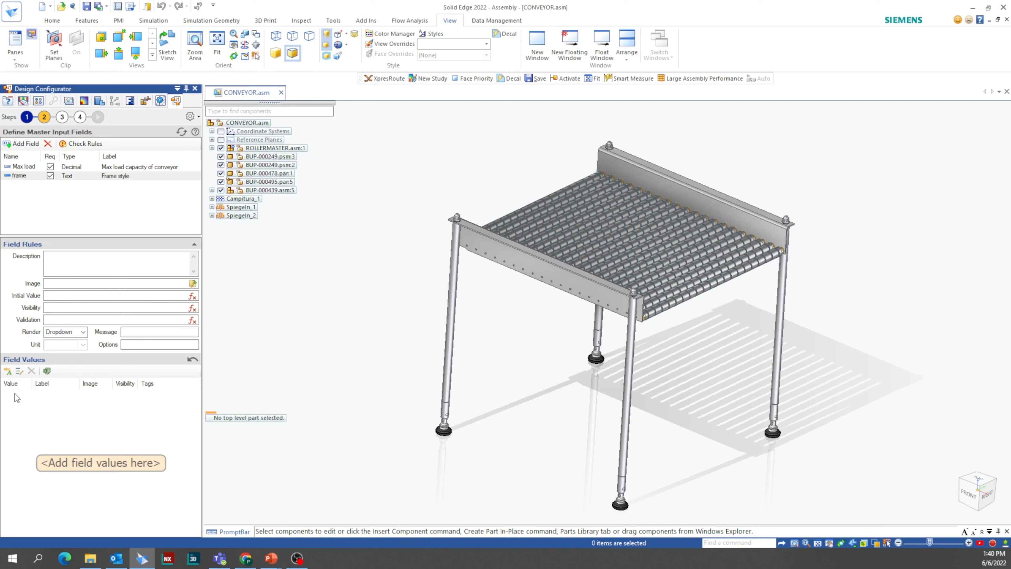
{"action": "left_click", "coordinate": [16, 398]}
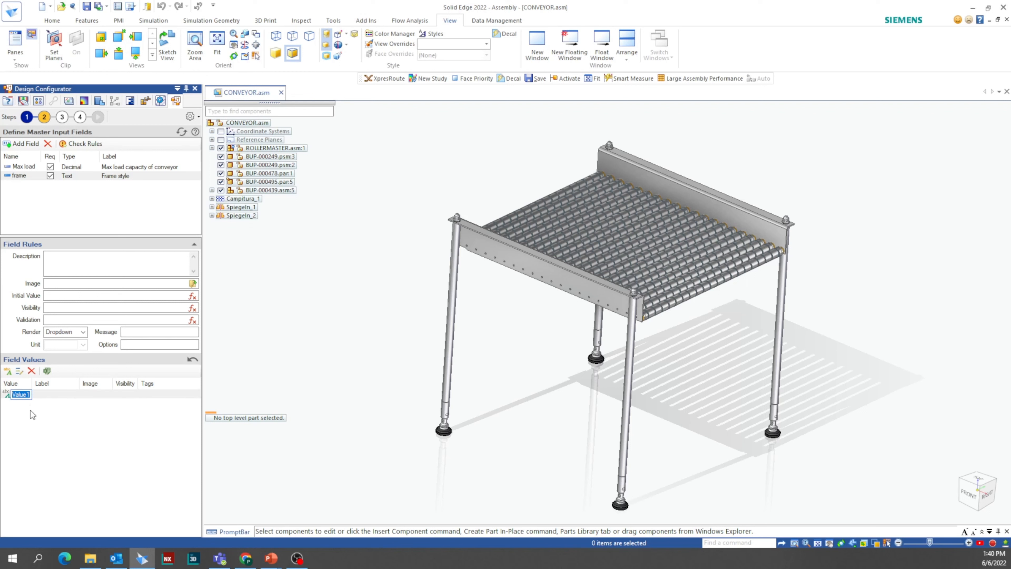
{"action": "left_click", "coordinate": [49, 393]}
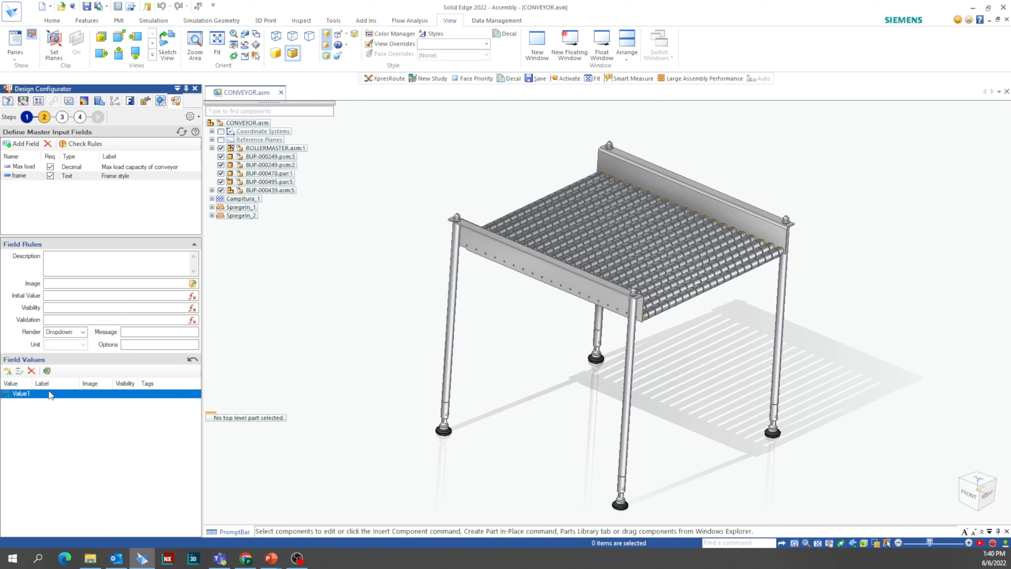
{"action": "left_click", "coordinate": [31, 373]}
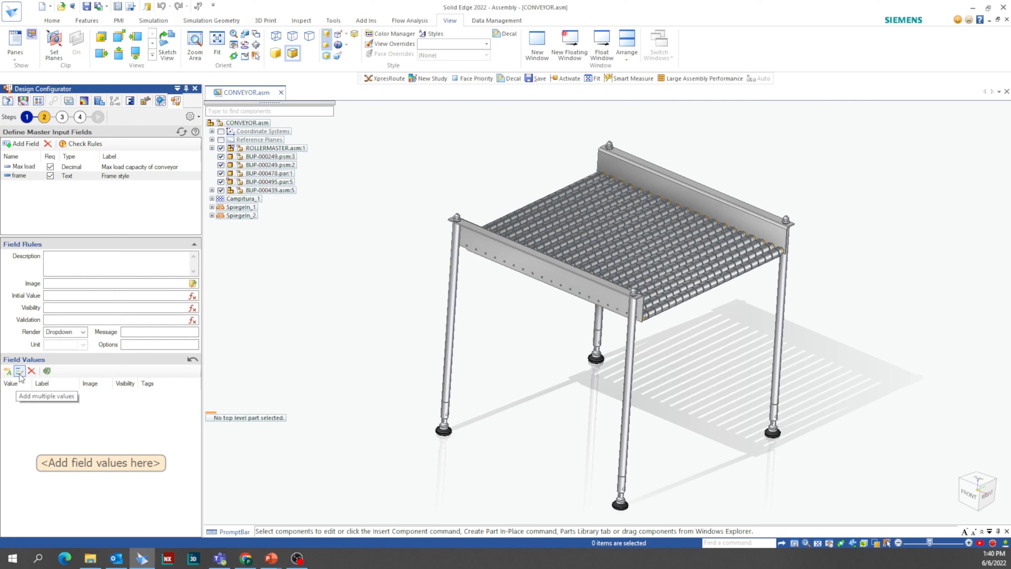
Add Aluminum and Stainless Steel together as values of the frame field using multiple-value entry.
{"action": "left_click", "coordinate": [19, 371]}
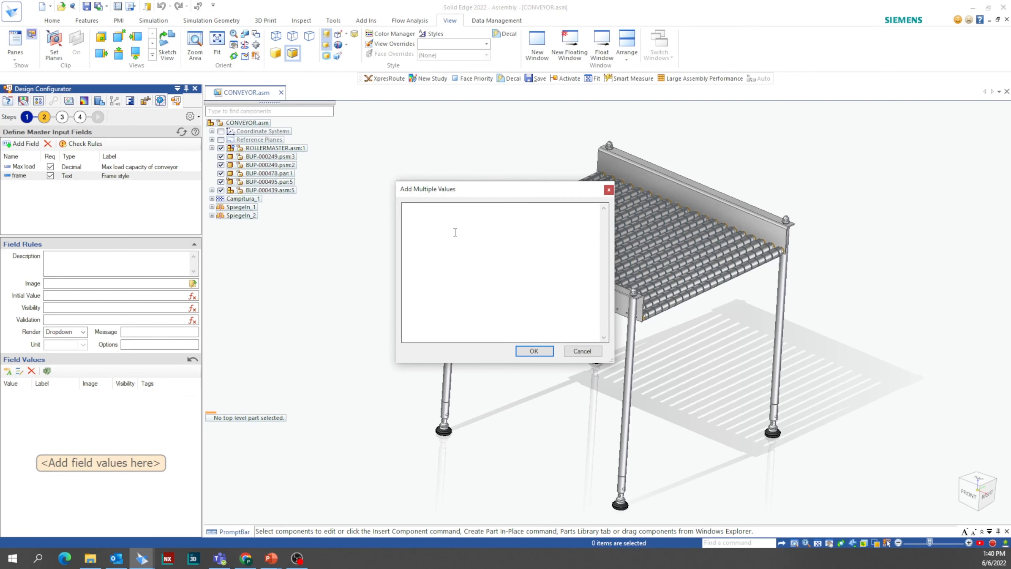
{"action": "type", "text": "Al"}
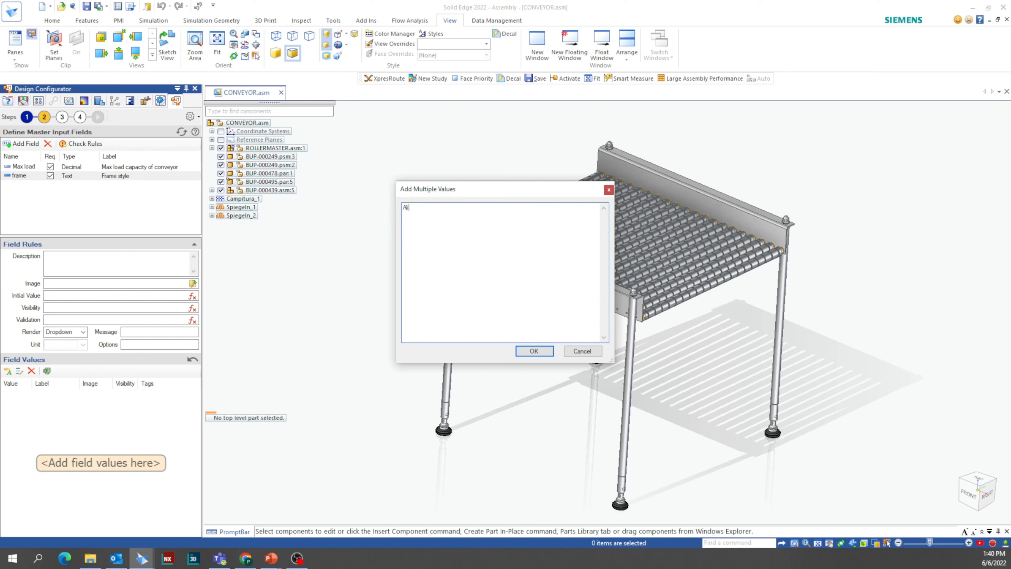
{"action": "type", "text": "uminum"}
{"action": "type", "text": "Stainl"}
{"action": "type", "text": "ess "}
{"action": "type", "text": "Stell"}
{"action": "type", "text": "el"}
{"action": "left_click", "coordinate": [534, 351]}
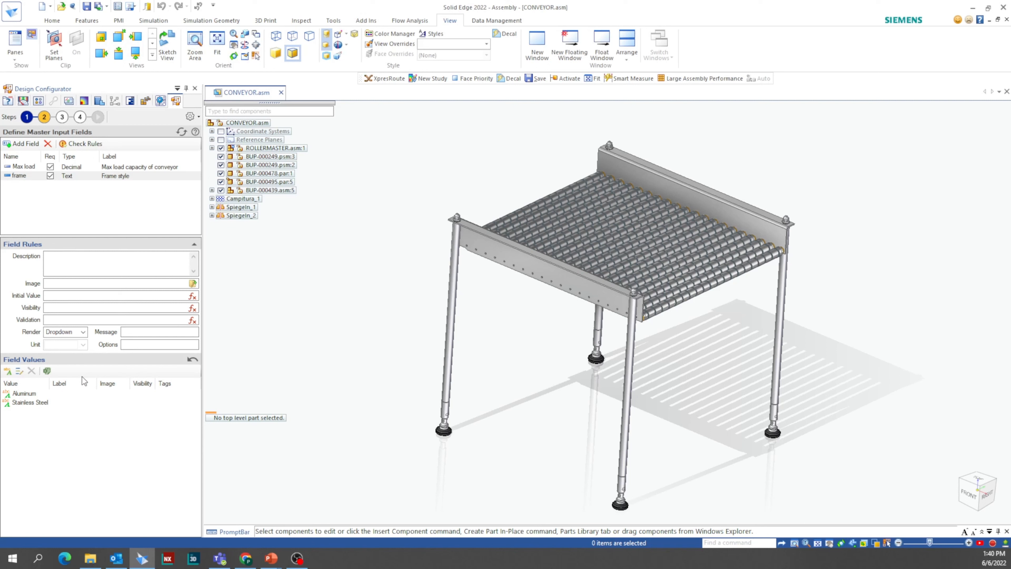
Add a third master input field named Color, make it required and set its type to Text.
{"action": "double_click", "coordinate": [17, 185]}
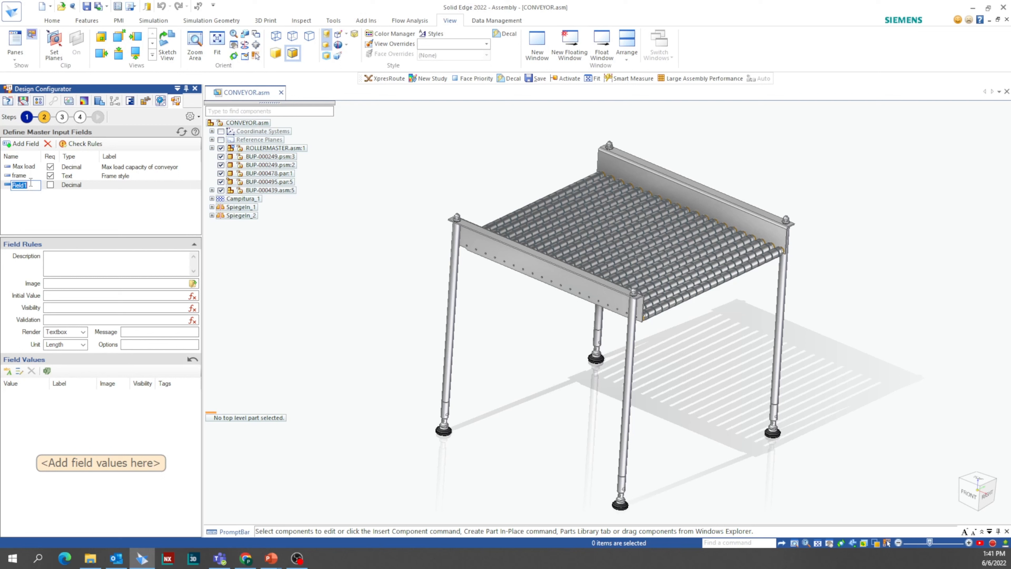
{"action": "type", "text": "Color"}
{"action": "left_click", "coordinate": [50, 185]}
{"action": "left_click", "coordinate": [80, 185]}
{"action": "left_click", "coordinate": [80, 185]}
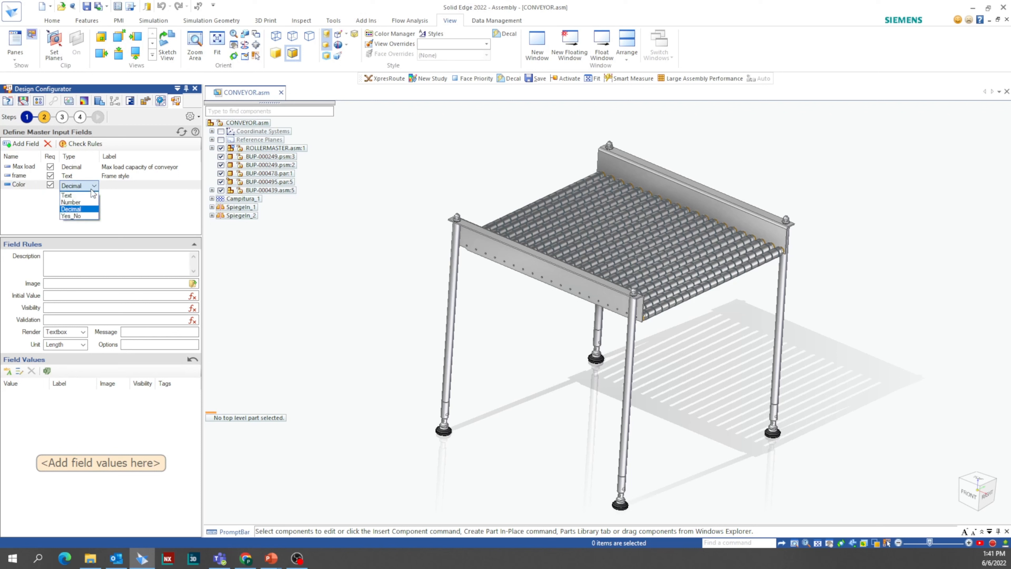
{"action": "left_click", "coordinate": [91, 195]}
Label the Color field "Frame color" and render it as Radios.
{"action": "left_click", "coordinate": [120, 185]}
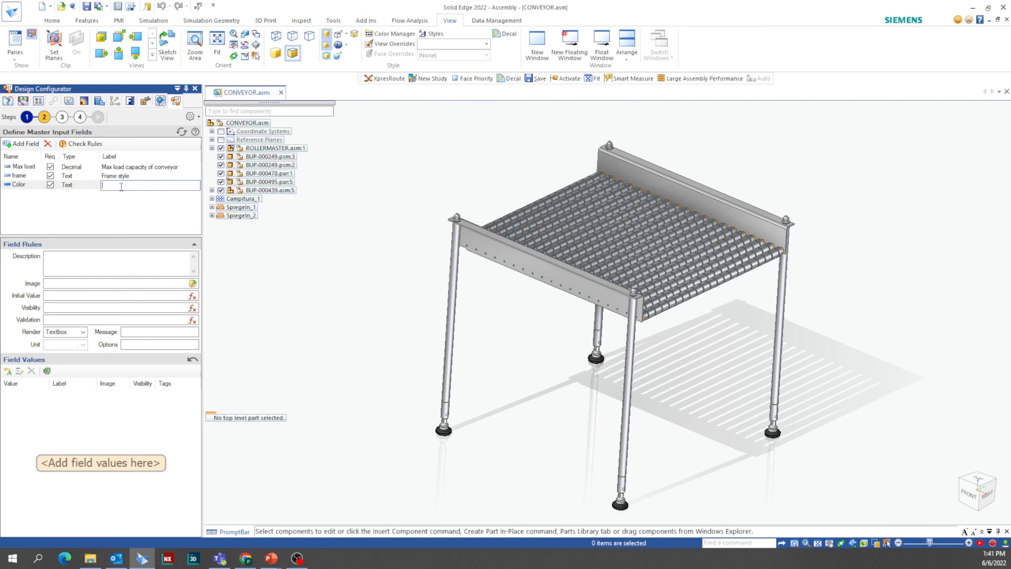
{"action": "type", "text": "Frame color"}
{"action": "left_click", "coordinate": [74, 337]}
{"action": "left_click", "coordinate": [70, 365]}
Add Orange, Blue and Green together as values of the Color field using multiple-value entry.
{"action": "left_click", "coordinate": [19, 371]}
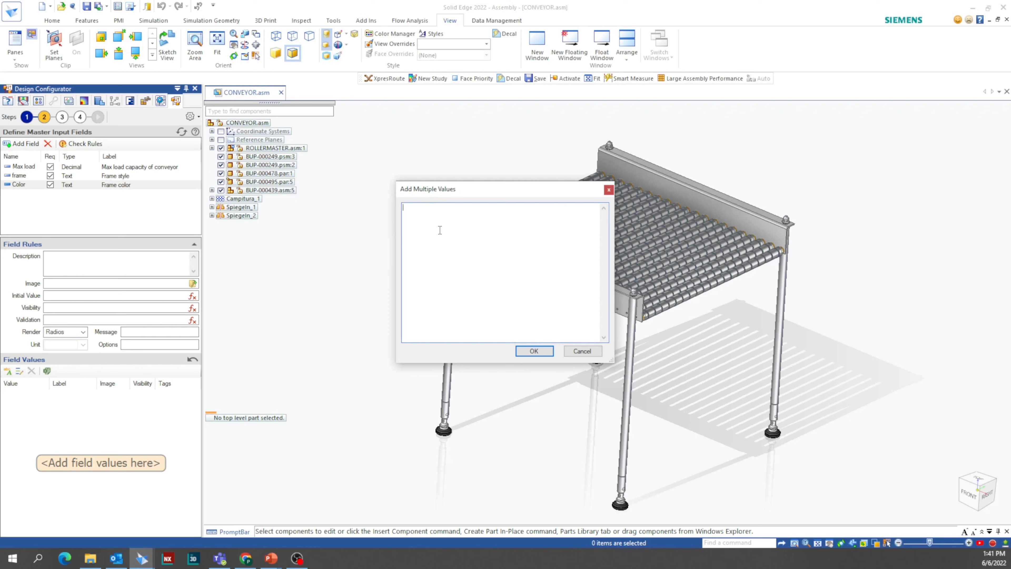
{"action": "type", "text": "Orange"}
{"action": "type", "text": " Blue "}
{"action": "type", "text": "Green"}
{"action": "left_click", "coordinate": [533, 351]}
{"action": "left_click", "coordinate": [115, 223]}
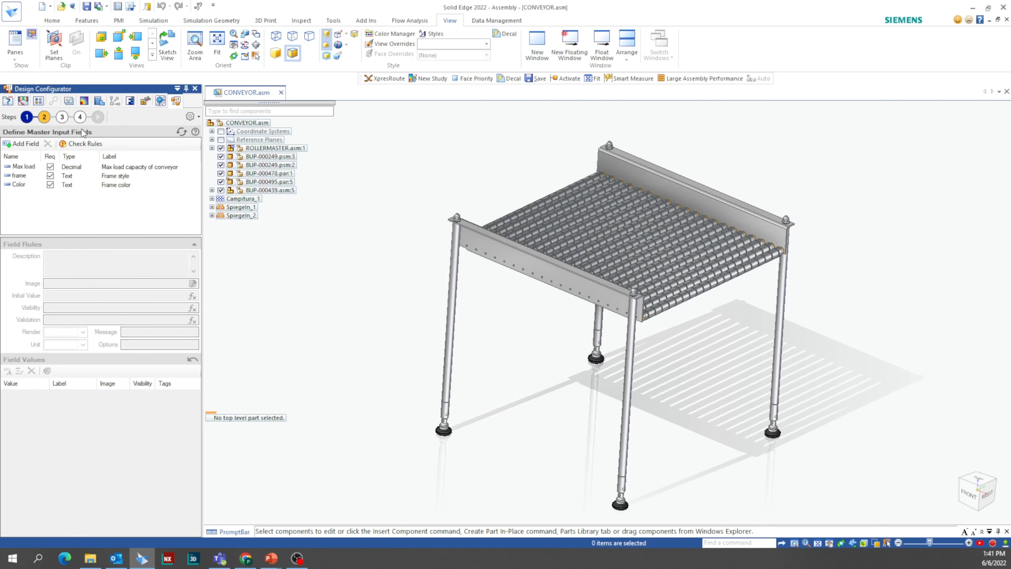
Advance the configurator to the execution step and examine the input form, including the Frame style options.
{"action": "left_click", "coordinate": [61, 116]}
{"action": "left_click", "coordinate": [80, 117]}
{"action": "left_click", "coordinate": [98, 117]}
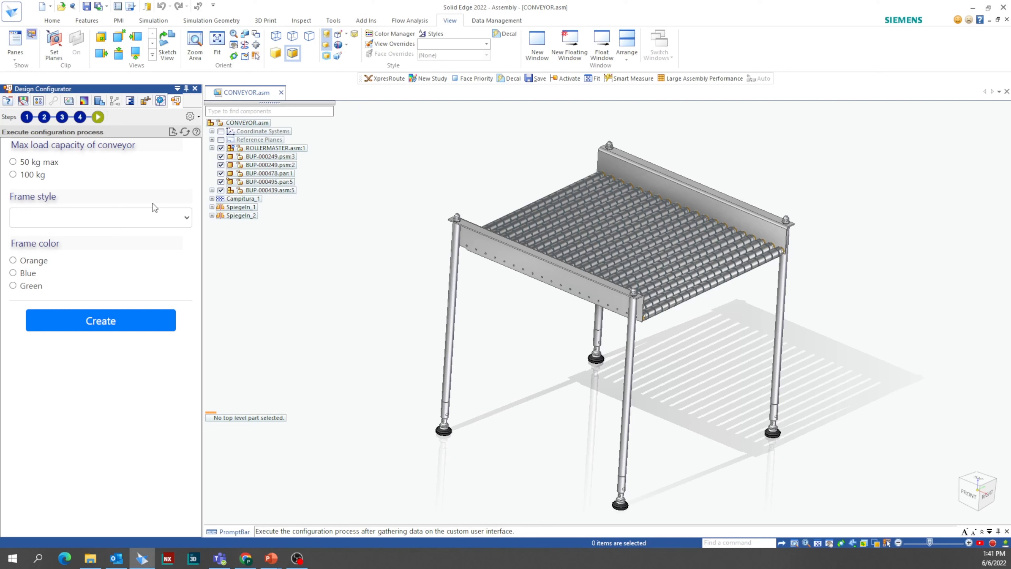
{"action": "left_click", "coordinate": [187, 218]}
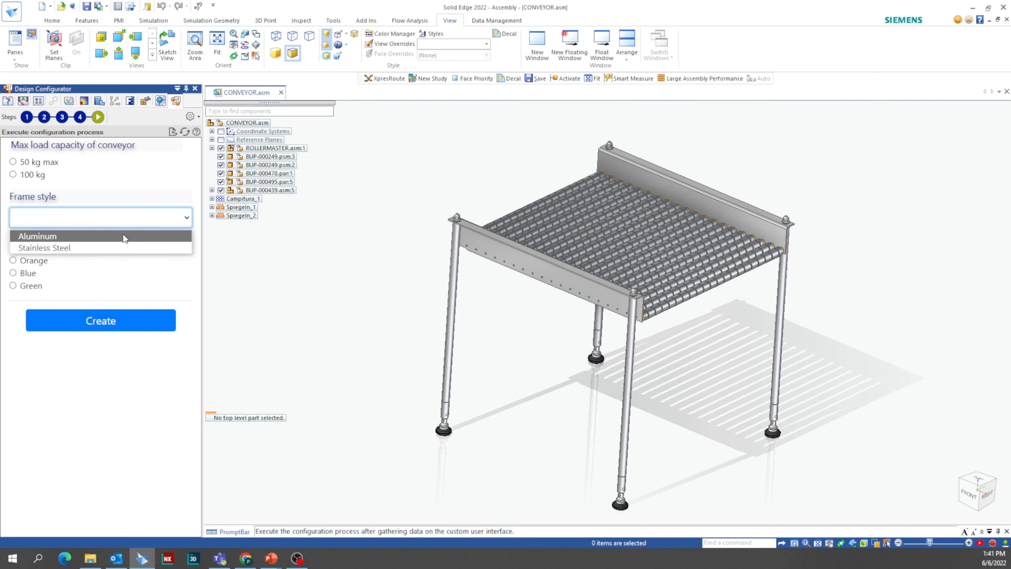
{"action": "left_click", "coordinate": [120, 265]}
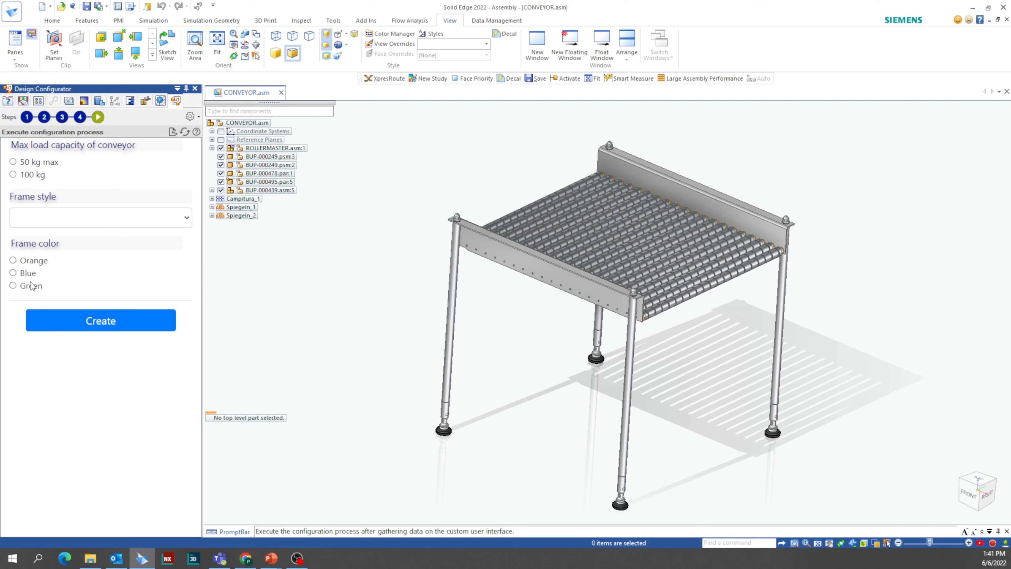
Return to the master input fields and review the values defined for the frame and Color fields.
{"action": "left_click", "coordinate": [44, 116]}
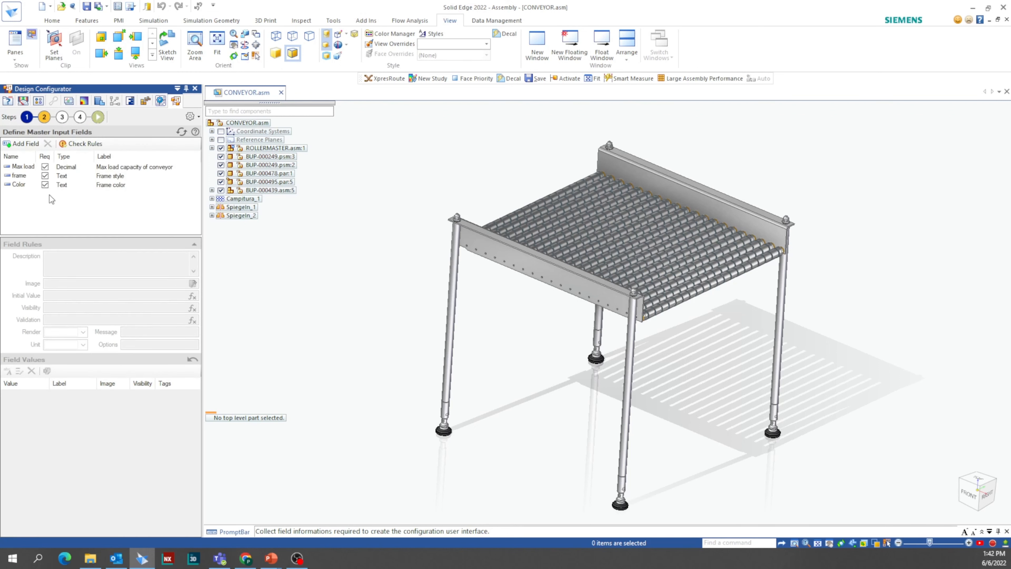
{"action": "left_click", "coordinate": [22, 176]}
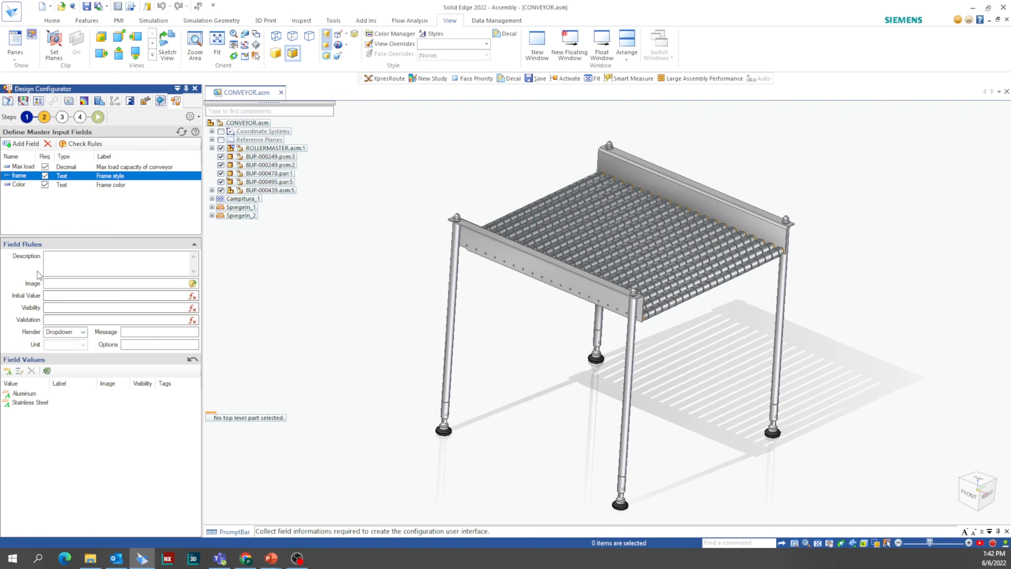
{"action": "left_click", "coordinate": [21, 185]}
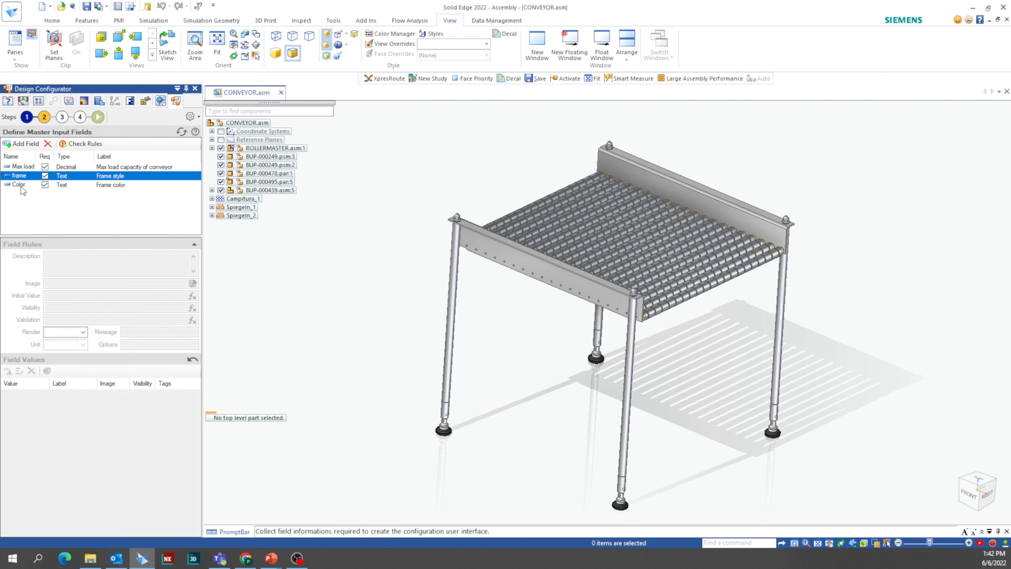
{"action": "left_click", "coordinate": [114, 392]}
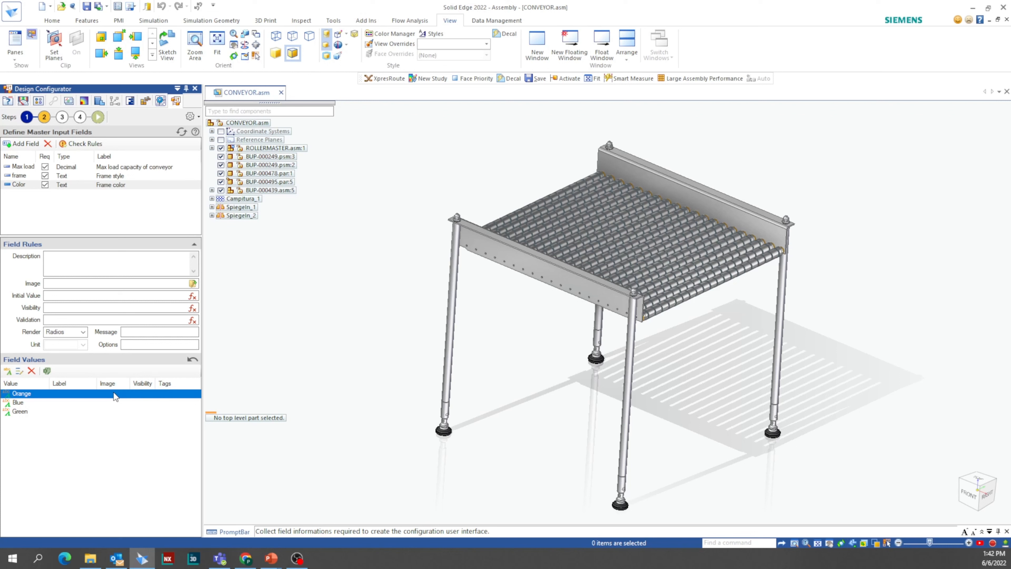
Start embedding a file resource from the component selection step and browse to the Images folder under One CECO demo > Ready.
{"action": "left_click", "coordinate": [27, 117]}
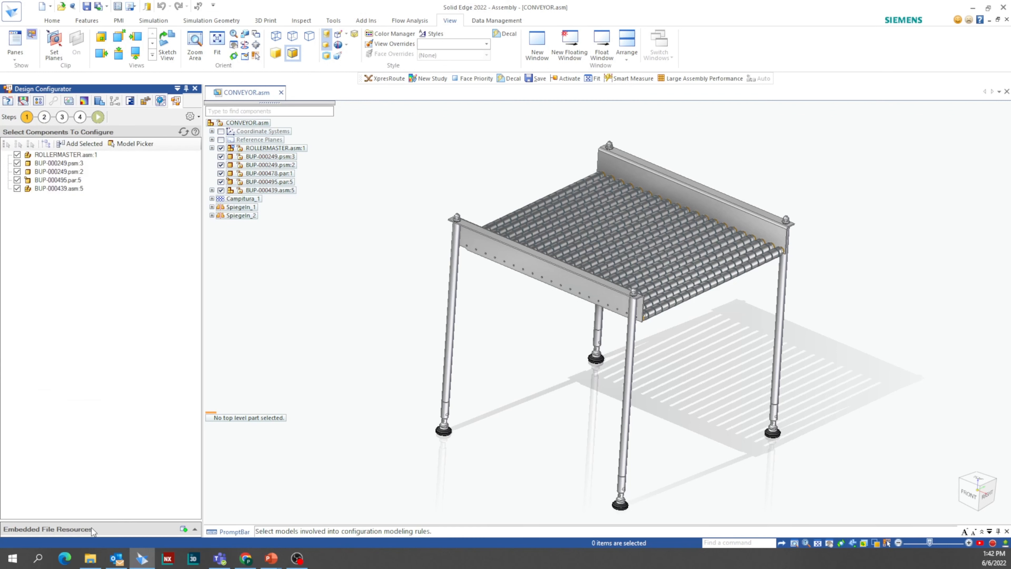
{"action": "left_click", "coordinate": [184, 529]}
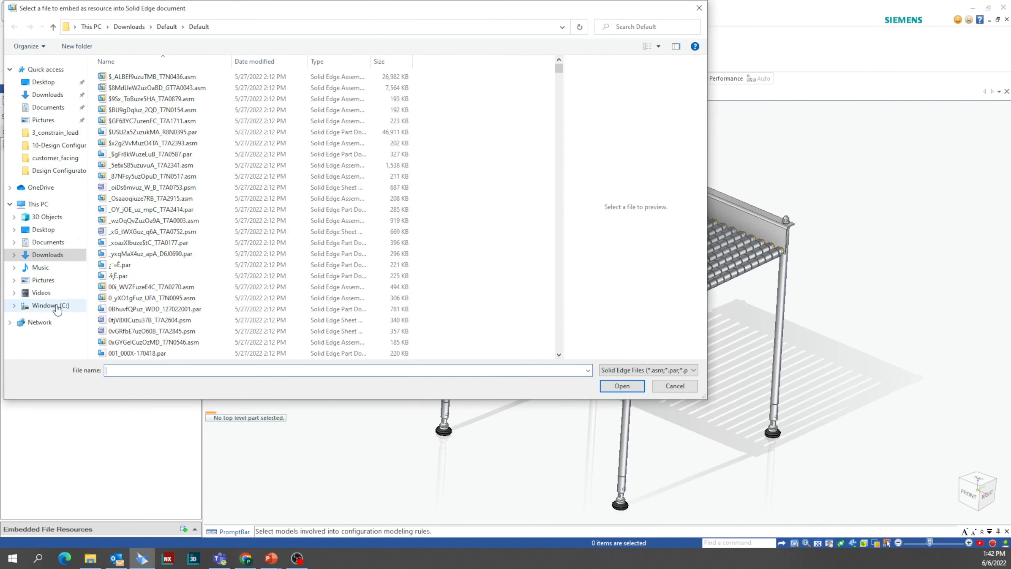
{"action": "left_click", "coordinate": [50, 306]}
{"action": "double_click", "coordinate": [154, 210]}
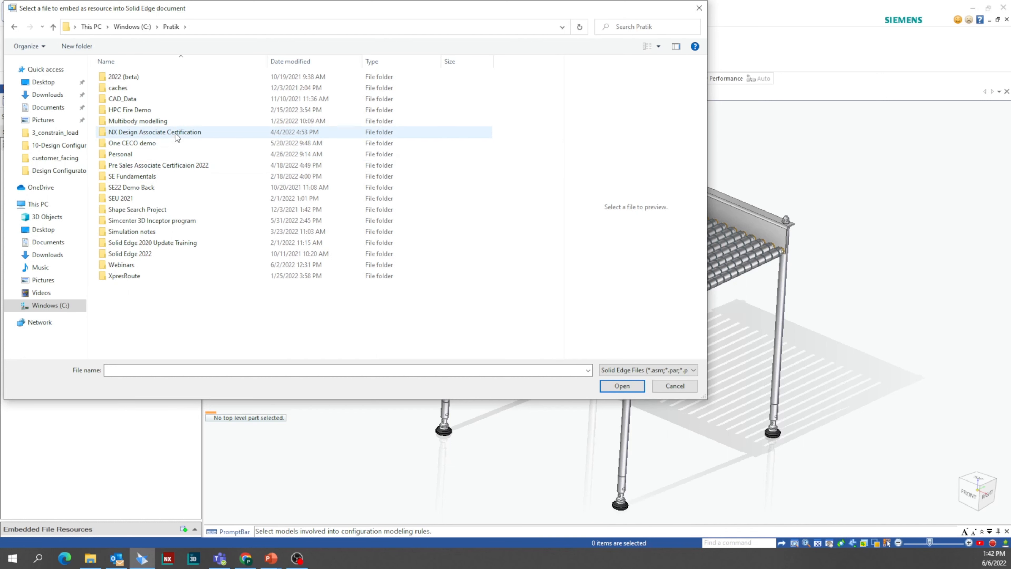
{"action": "left_click", "coordinate": [178, 144]}
{"action": "double_click", "coordinate": [178, 144]}
{"action": "double_click", "coordinate": [174, 80]}
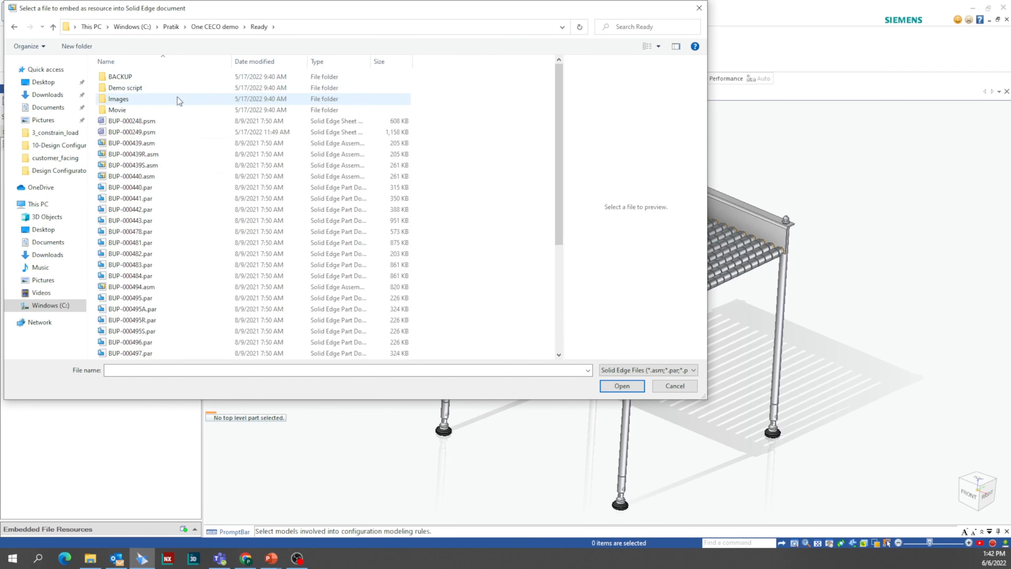
{"action": "double_click", "coordinate": [178, 99]}
Filter the file list to image files, embed all the PNG images in the folder and expand the embedded resources list.
{"action": "left_click", "coordinate": [619, 371]}
{"action": "left_click", "coordinate": [623, 392]}
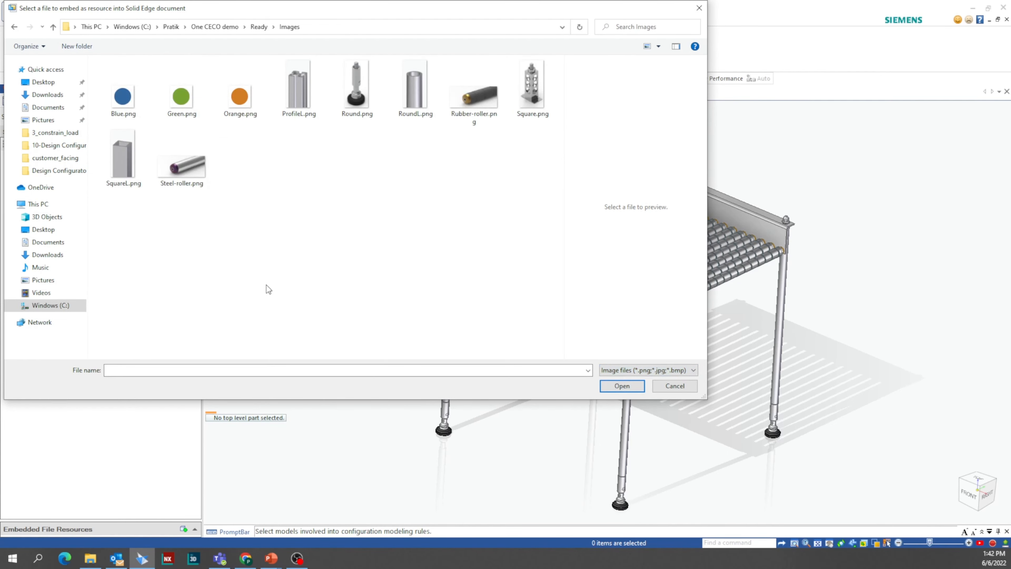
{"action": "left_click_drag", "start_coordinate": [120, 278], "coordinate": [555, 123]}
{"action": "left_click", "coordinate": [622, 386]}
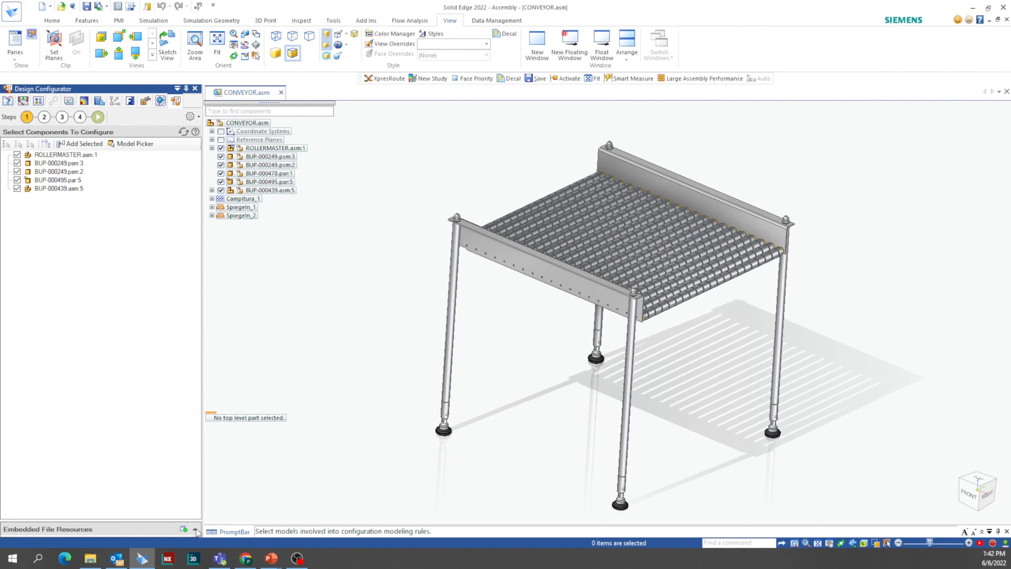
{"action": "left_click", "coordinate": [195, 529]}
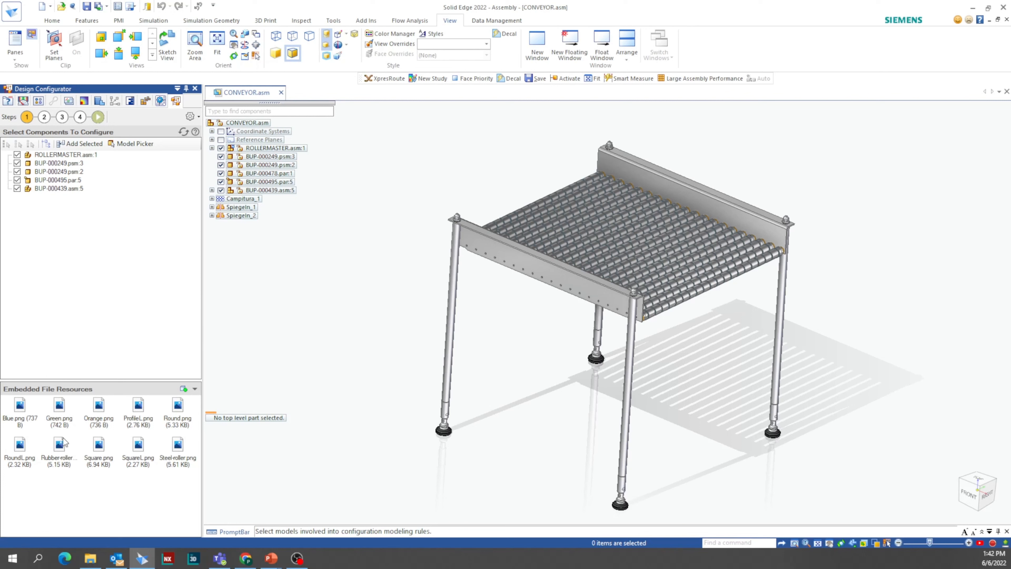
{"action": "mouse_move", "coordinate": [63, 441]}
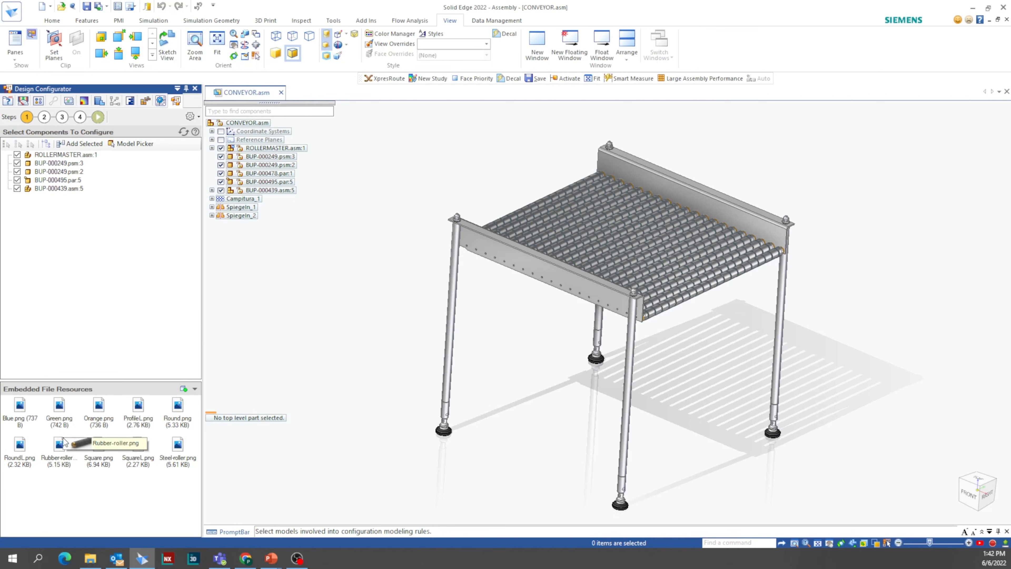
Assign the embedded image Orange.png to the Orange value of the Color master input field.
{"action": "left_click", "coordinate": [44, 116]}
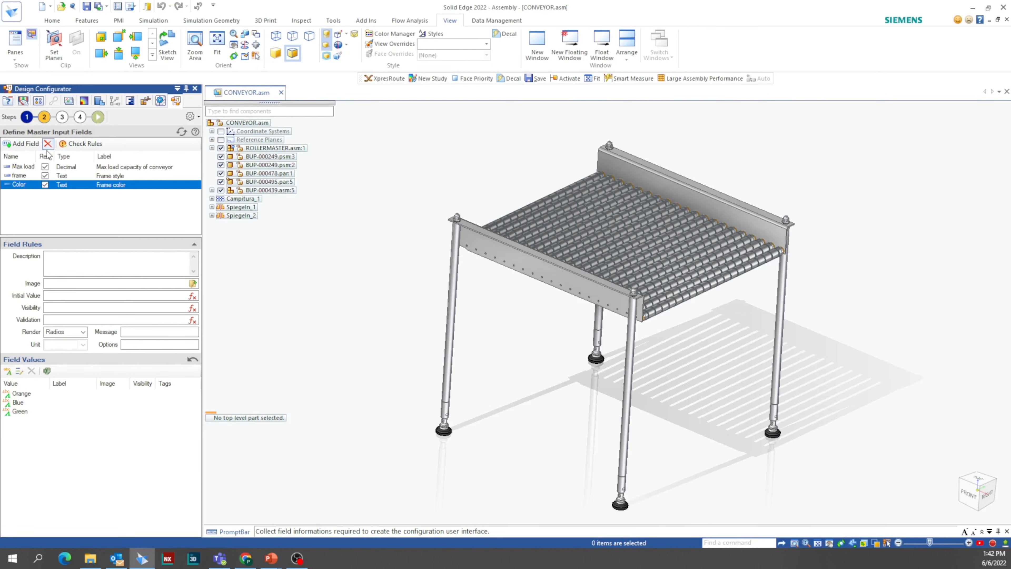
{"action": "left_click", "coordinate": [104, 393]}
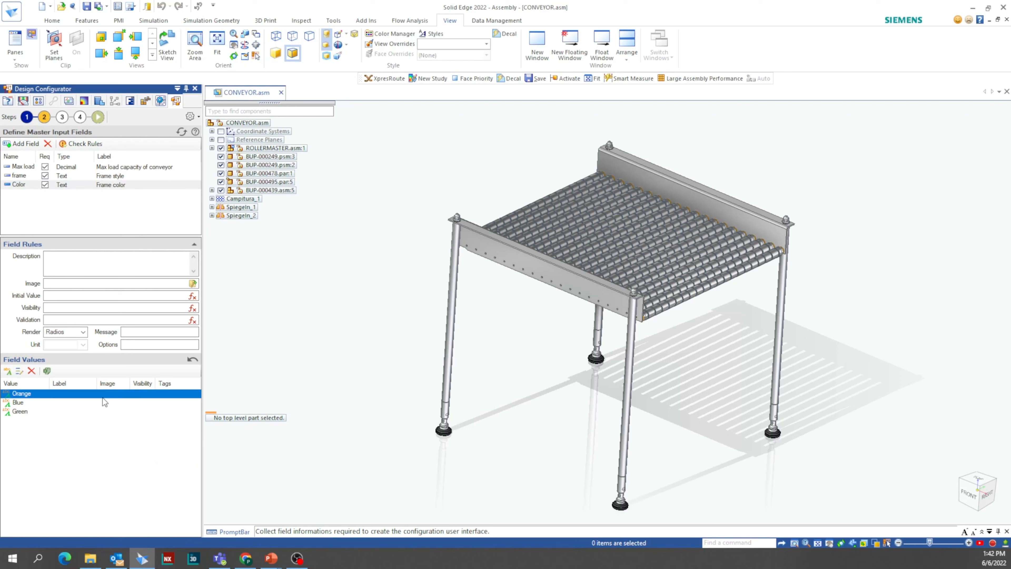
{"action": "left_click", "coordinate": [115, 394]}
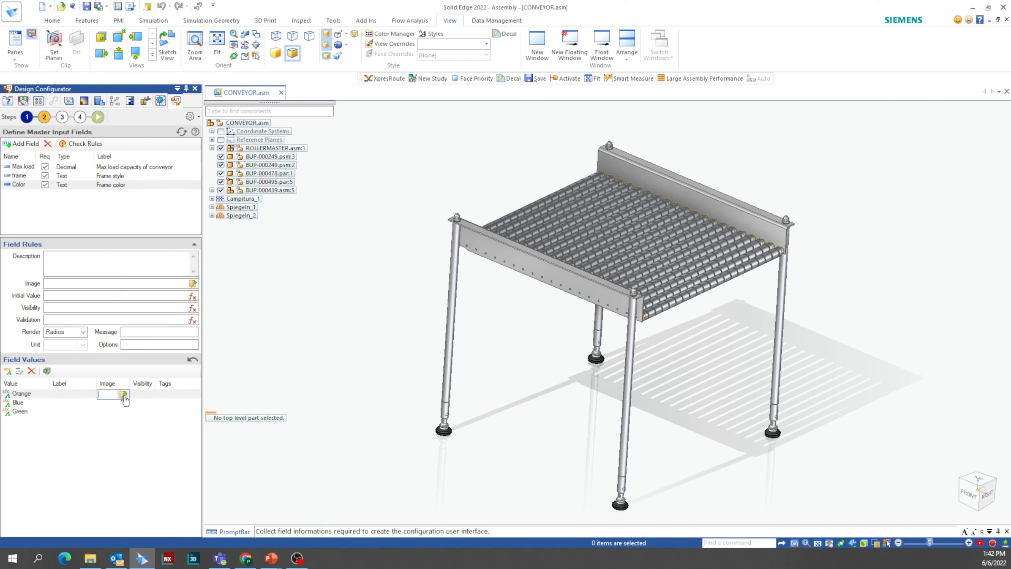
{"action": "left_click", "coordinate": [124, 394]}
{"action": "left_click", "coordinate": [570, 259]}
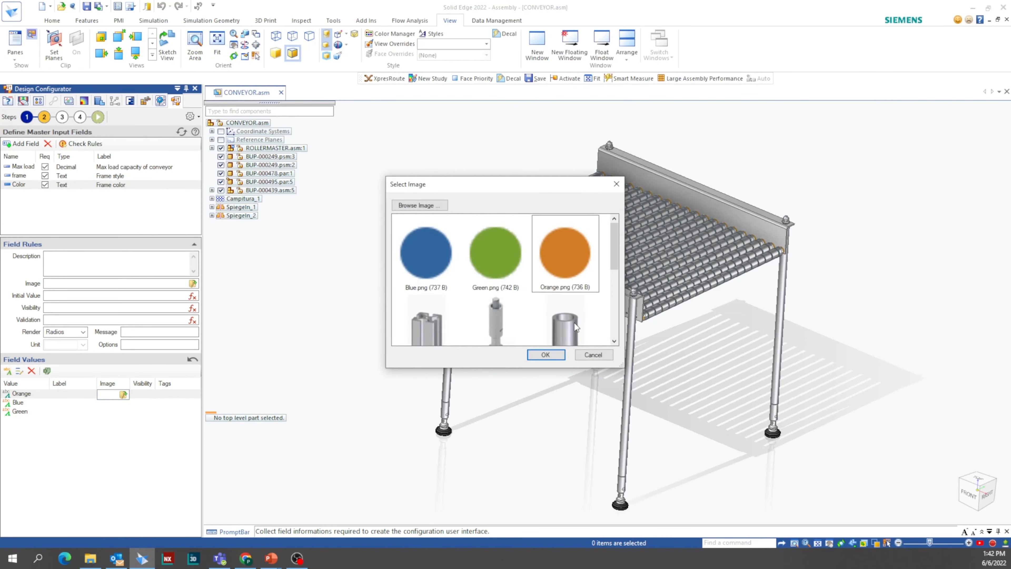
{"action": "left_click", "coordinate": [544, 356]}
Assign the embedded image Blue.png to the Blue value of the Color field.
{"action": "left_click", "coordinate": [116, 403]}
{"action": "left_click", "coordinate": [120, 403]}
{"action": "left_click", "coordinate": [123, 403]}
{"action": "left_click", "coordinate": [429, 260]}
{"action": "left_click", "coordinate": [545, 355]}
Assign the embedded image Green.png to the Green value, preview the color choices in the execution form and return to the input fields.
{"action": "left_click", "coordinate": [107, 411]}
{"action": "left_click", "coordinate": [107, 410]}
{"action": "left_click", "coordinate": [123, 412]}
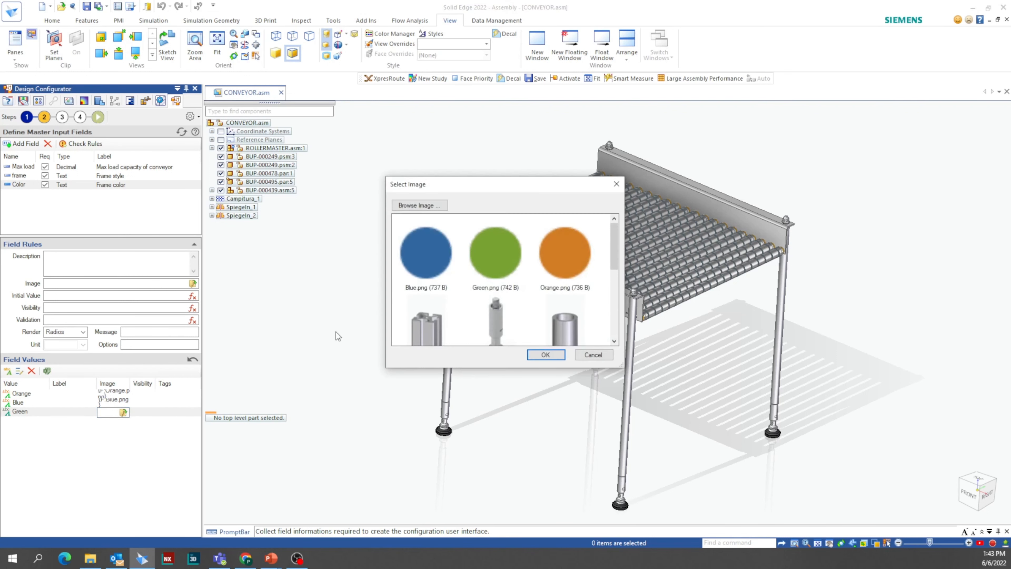
{"action": "left_click", "coordinate": [484, 270]}
{"action": "left_click", "coordinate": [545, 354]}
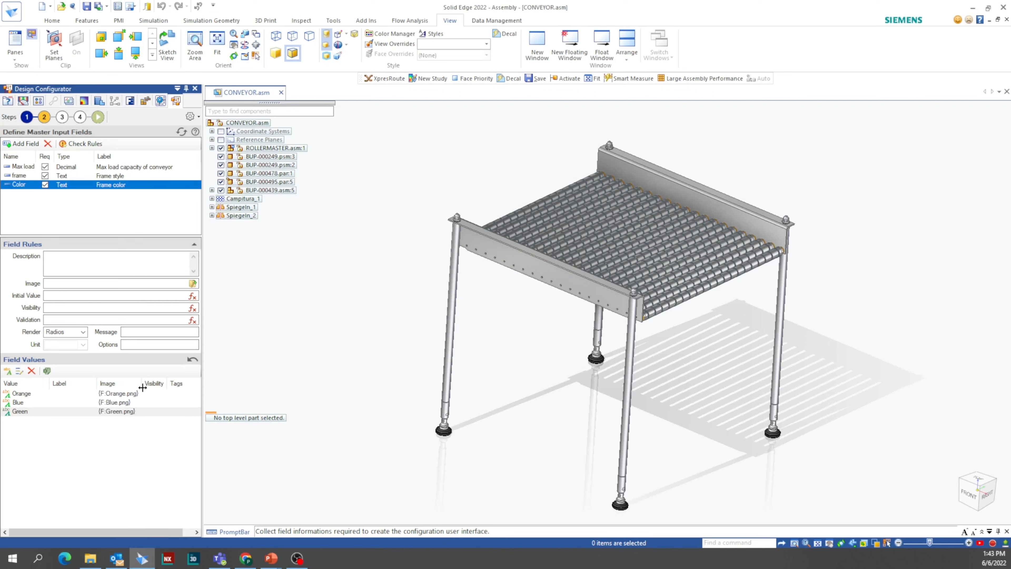
{"action": "left_click", "coordinate": [96, 118]}
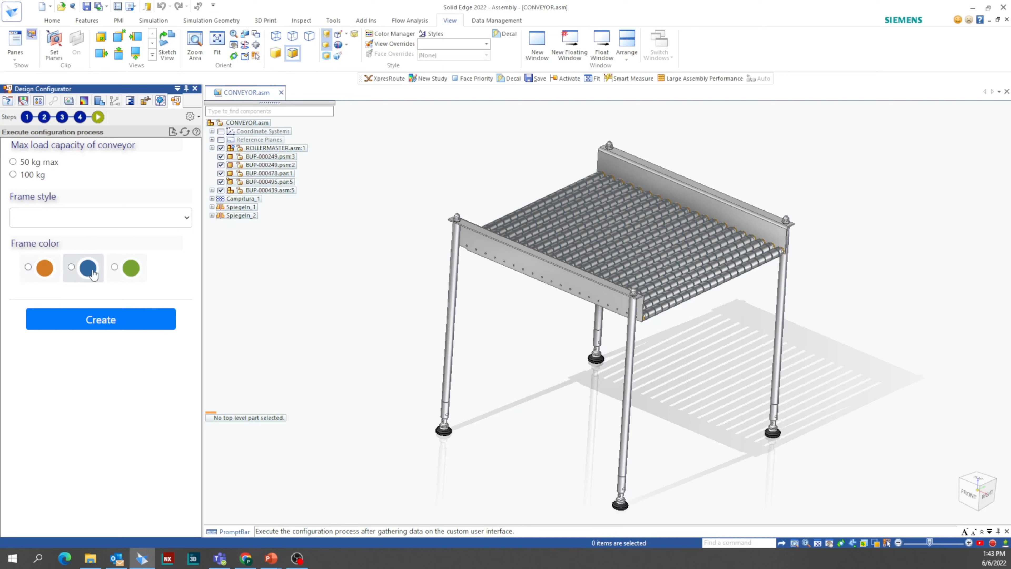
{"action": "left_click", "coordinate": [44, 117]}
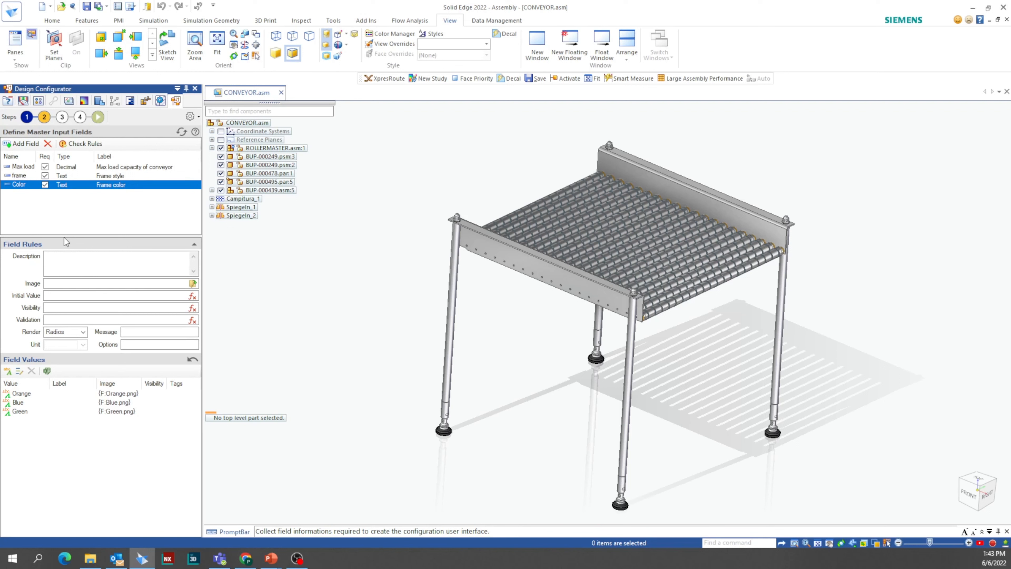
Add a fourth master input field named Rtype, make it required and set its type to Text.
{"action": "double_click", "coordinate": [23, 198]}
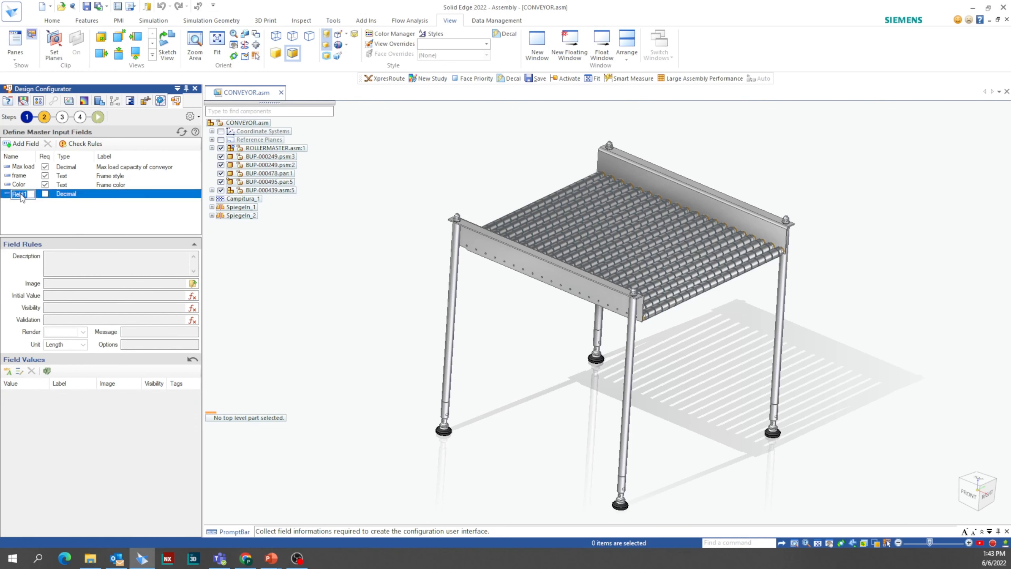
{"action": "type", "text": "R"}
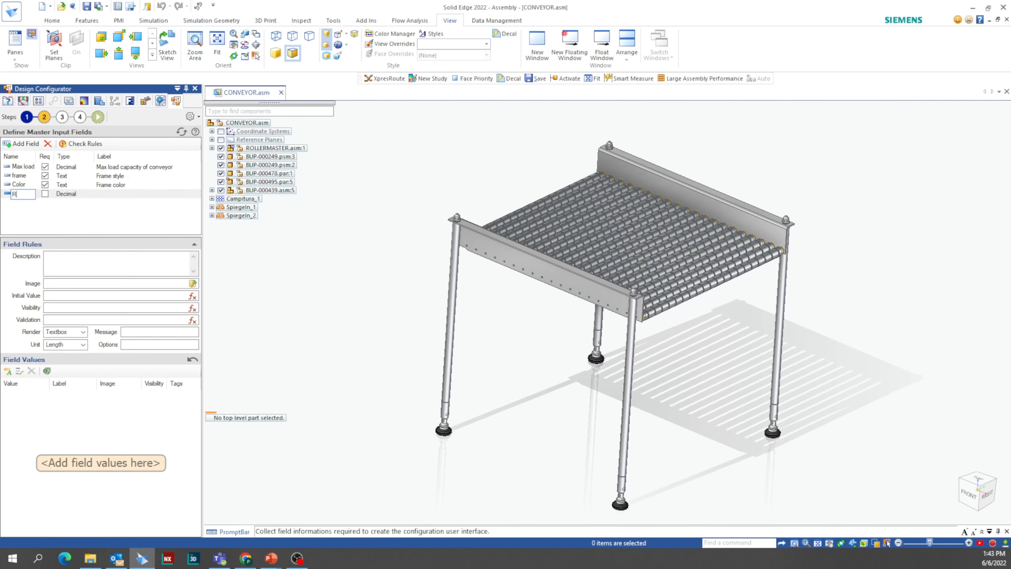
{"action": "type", "text": "type"}
{"action": "left_click", "coordinate": [45, 194]}
{"action": "left_click", "coordinate": [81, 195]}
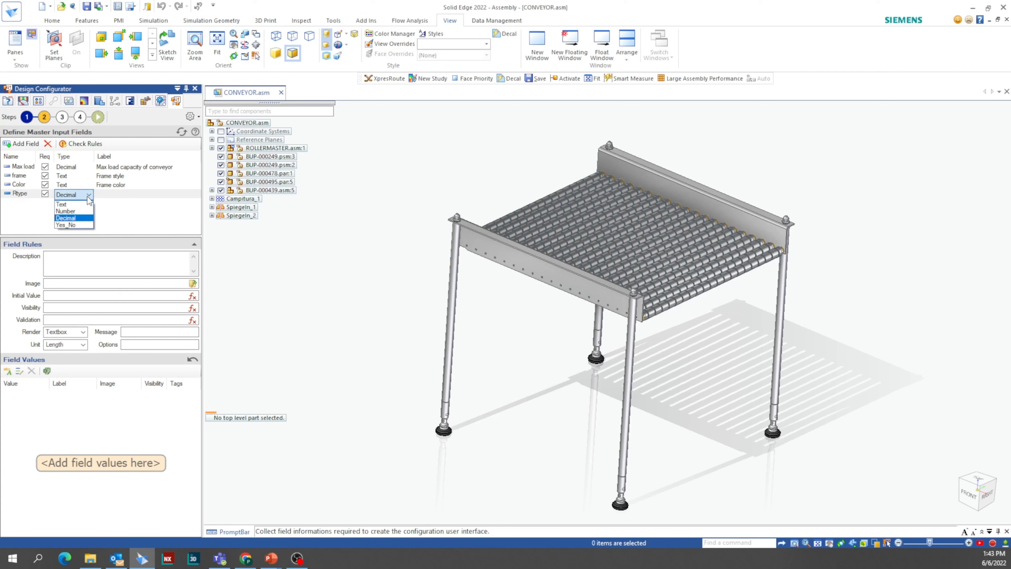
{"action": "left_click", "coordinate": [85, 203]}
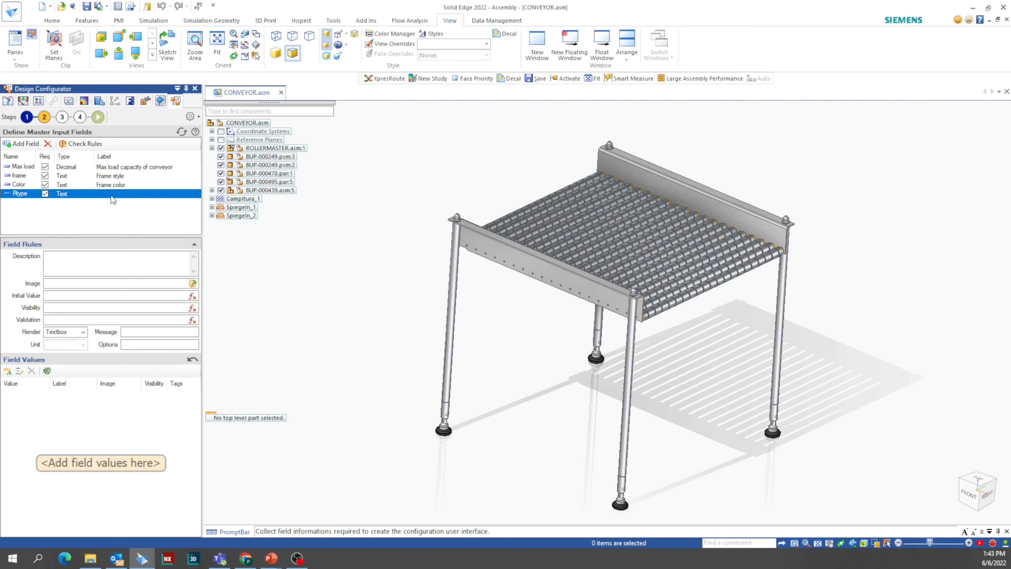
Label the Rtype field "Roller type" and render it as Radios.
{"action": "left_click", "coordinate": [111, 194]}
{"action": "type", "text": "Roller type"}
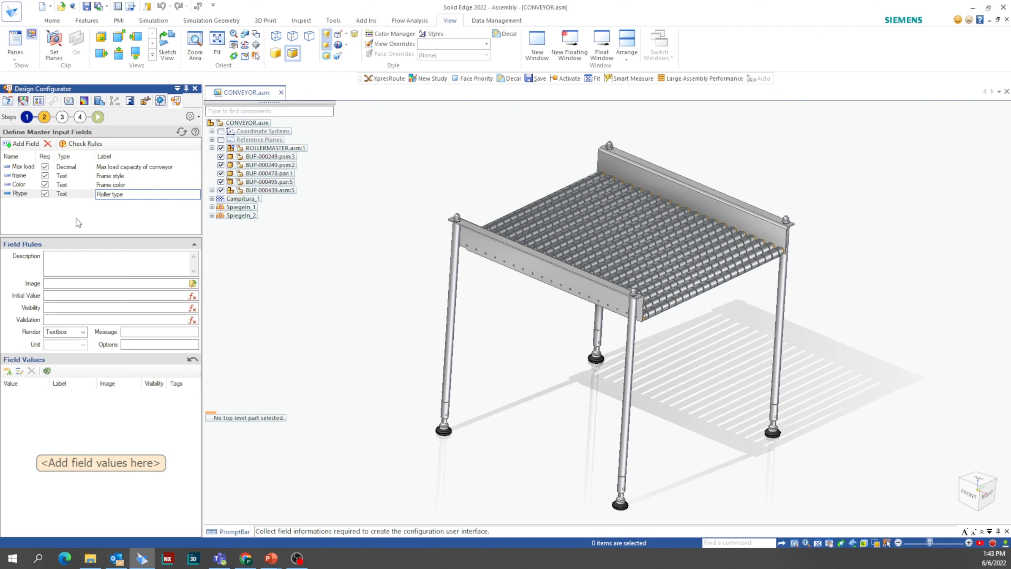
{"action": "left_click", "coordinate": [83, 331]}
{"action": "left_click", "coordinate": [63, 365]}
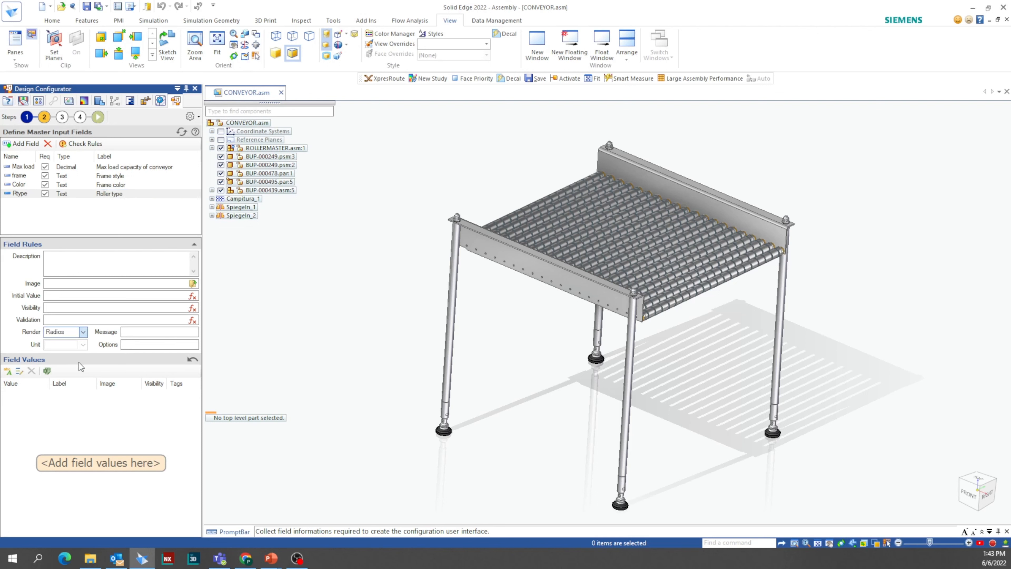
Add Steel and Rubber as the values of the Rtype field.
{"action": "left_click", "coordinate": [23, 392]}
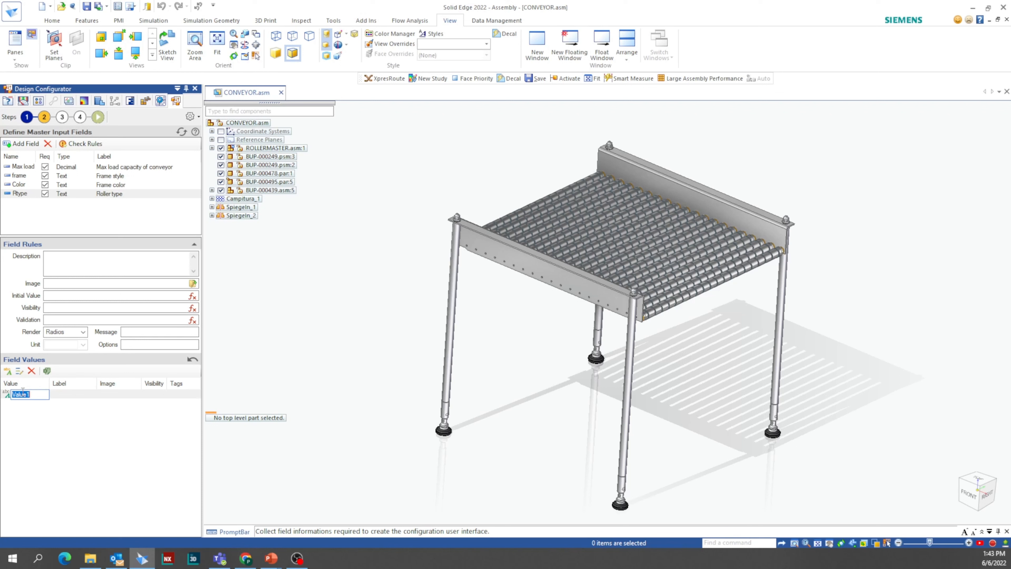
{"action": "type", "text": "Steel"}
{"action": "key", "text": "Return"}
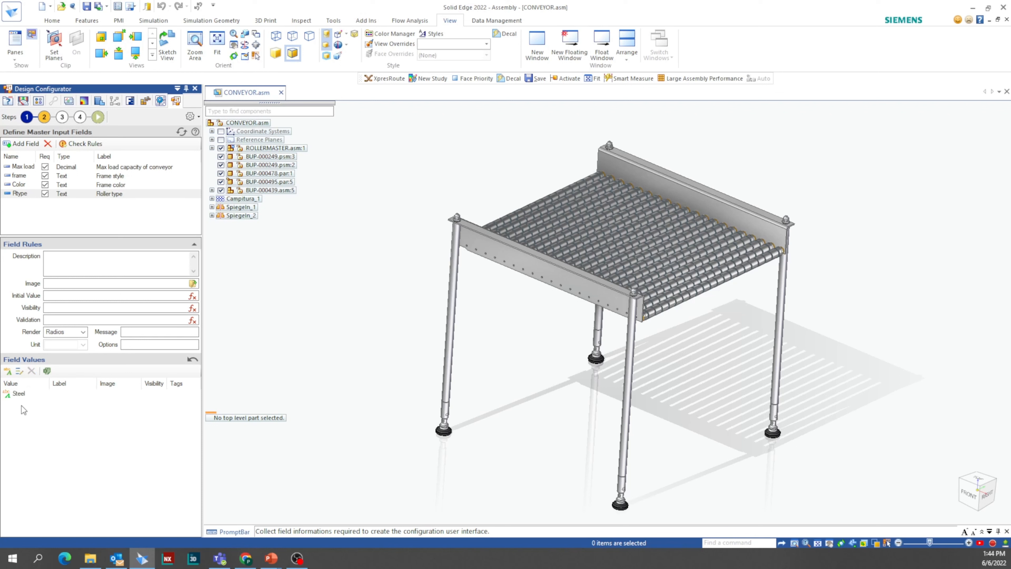
{"action": "type", "text": "Rubber"}
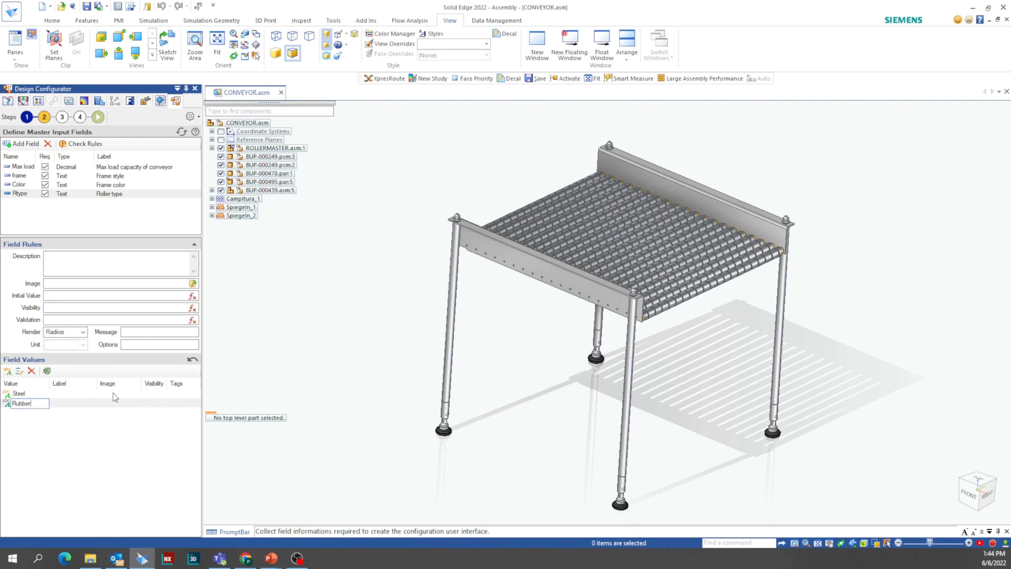
Assign the embedded image Steel-roller.png to the Steel value of the Rtype field.
{"action": "left_click", "coordinate": [120, 393]}
{"action": "left_click", "coordinate": [123, 393]}
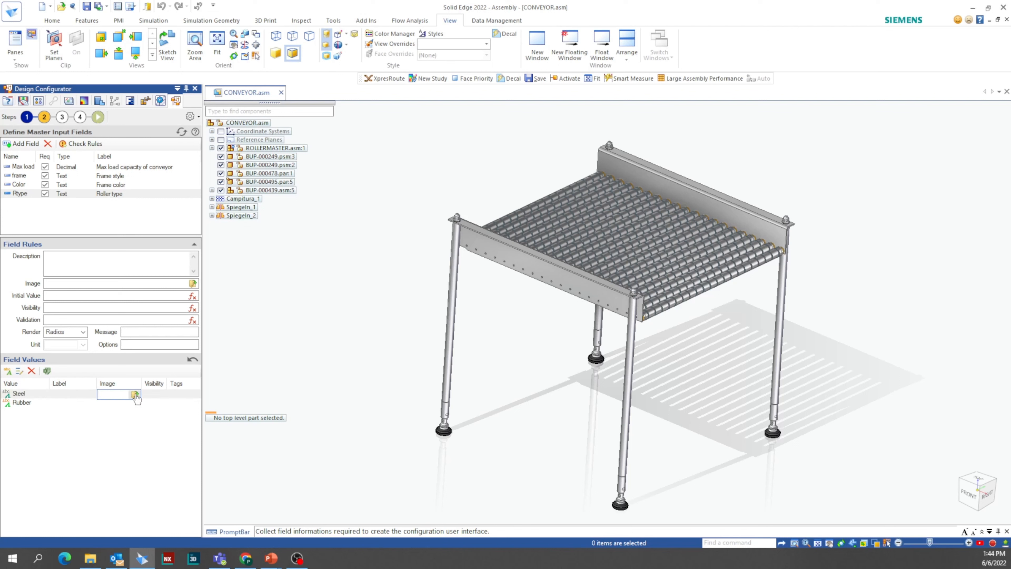
{"action": "left_click", "coordinate": [135, 395]}
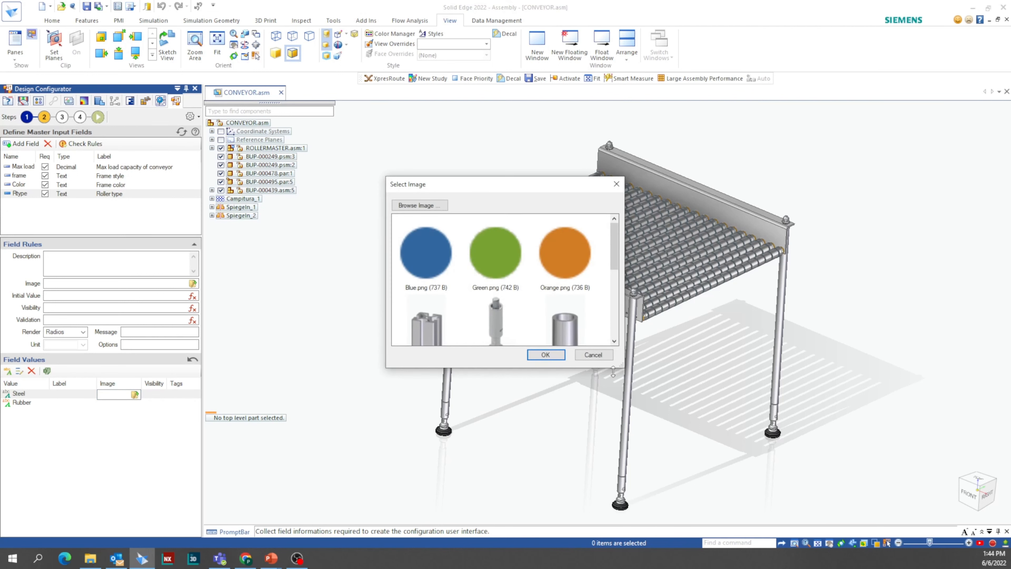
{"action": "left_click_drag", "start_coordinate": [620, 365], "coordinate": [788, 491]}
{"action": "left_click", "coordinate": [502, 332]}
{"action": "left_click", "coordinate": [716, 330]}
{"action": "left_click", "coordinate": [712, 481]}
Assign the embedded image Rubber-roller.png to the Rubber value and widen the Image column to fit the file names.
{"action": "left_click", "coordinate": [110, 403]}
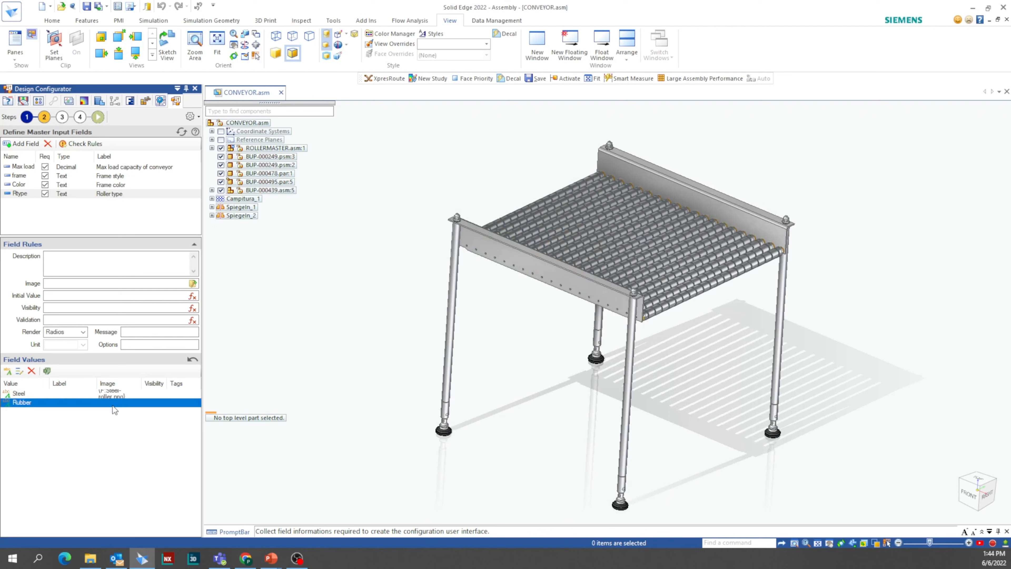
{"action": "left_click", "coordinate": [126, 403]}
{"action": "left_click", "coordinate": [135, 404]}
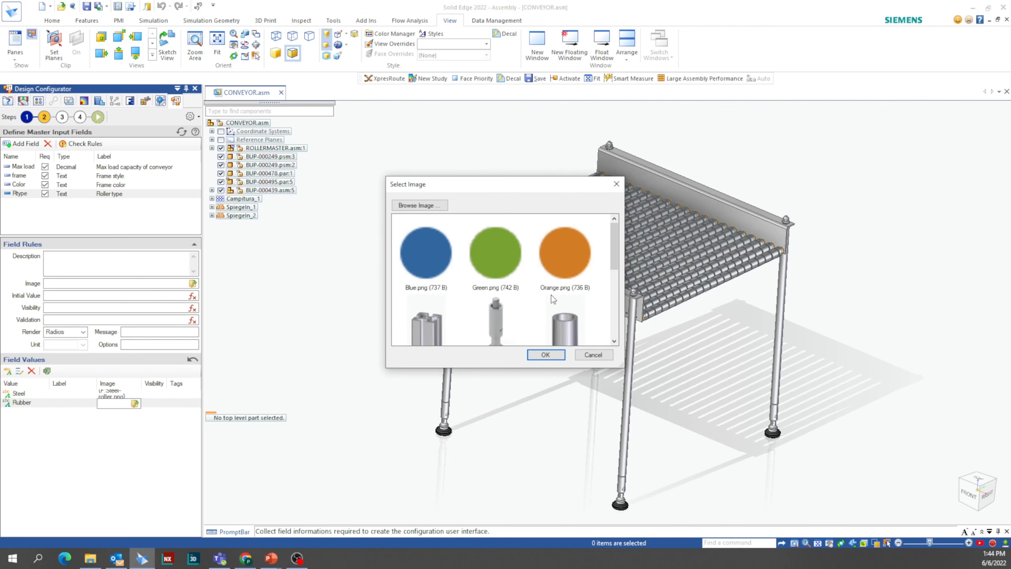
{"action": "scroll", "coordinate": [551, 295], "scroll_direction": "down", "scroll_amount": 5}
{"action": "left_click", "coordinate": [447, 241]}
{"action": "left_click", "coordinate": [545, 354]}
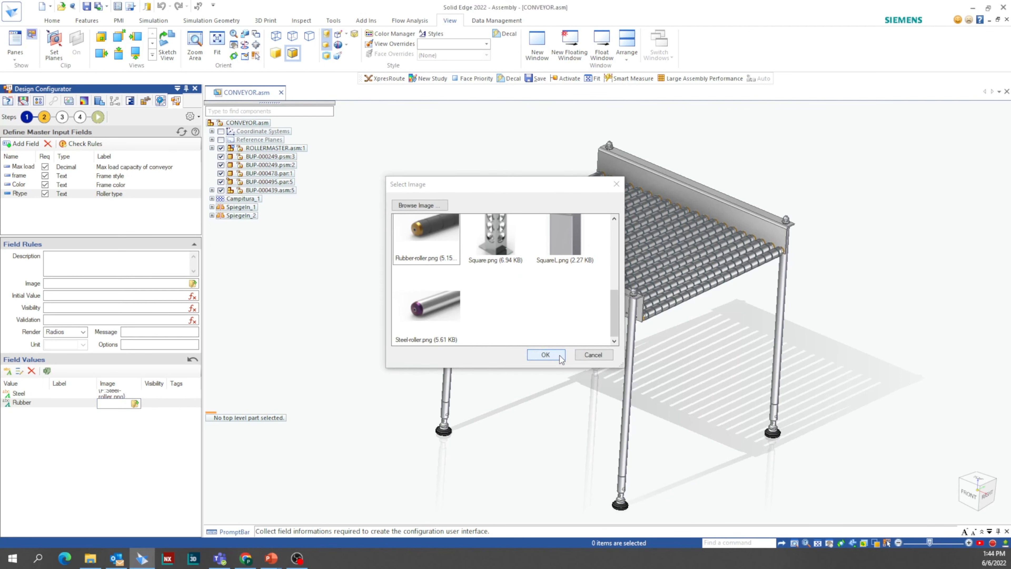
{"action": "double_click", "coordinate": [138, 387]}
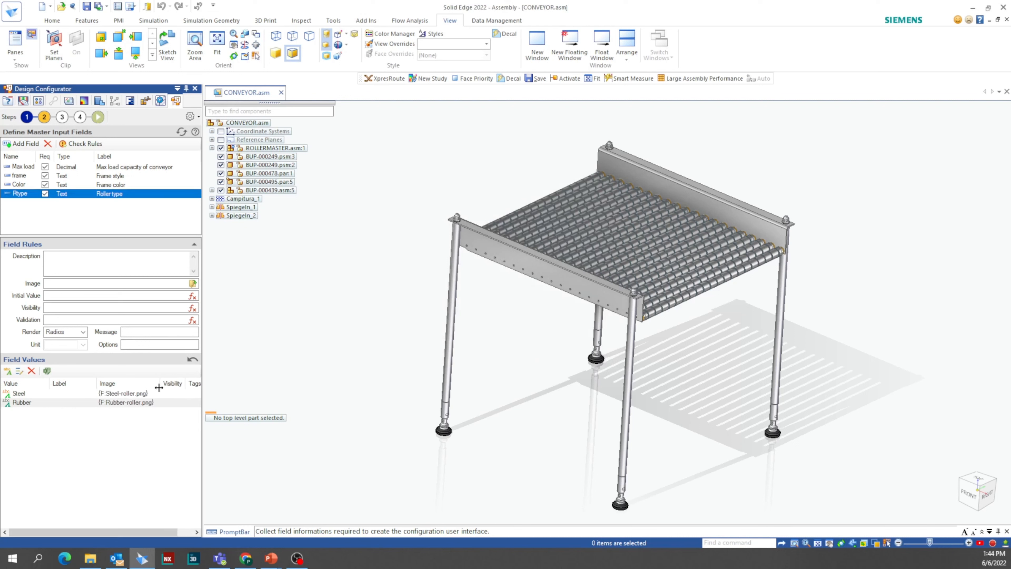
{"action": "left_click", "coordinate": [21, 402]}
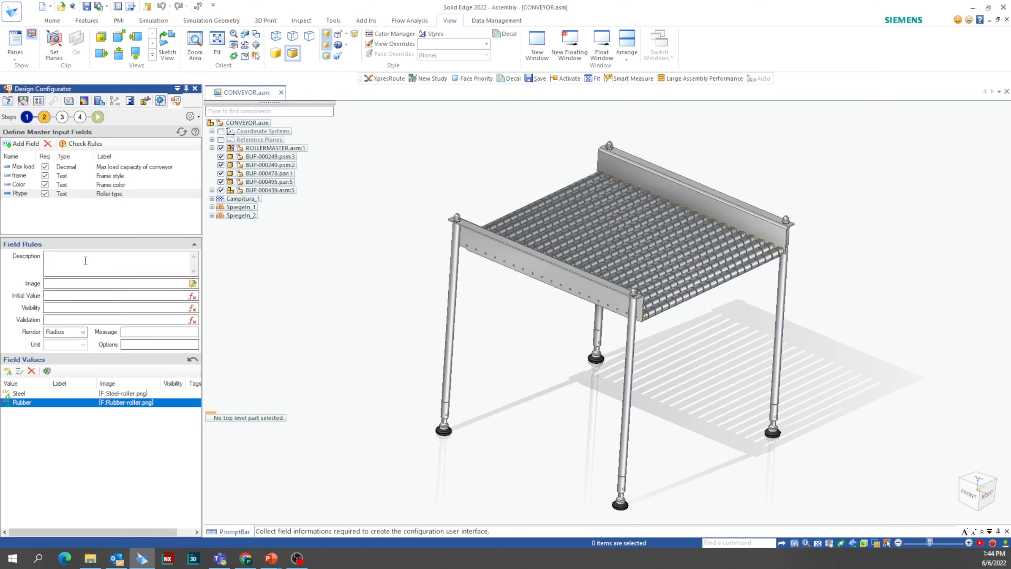
Add a fifth master input field named Ltype, make it required and set its type to Text.
{"action": "left_click", "coordinate": [24, 204]}
{"action": "double_click", "coordinate": [26, 202]}
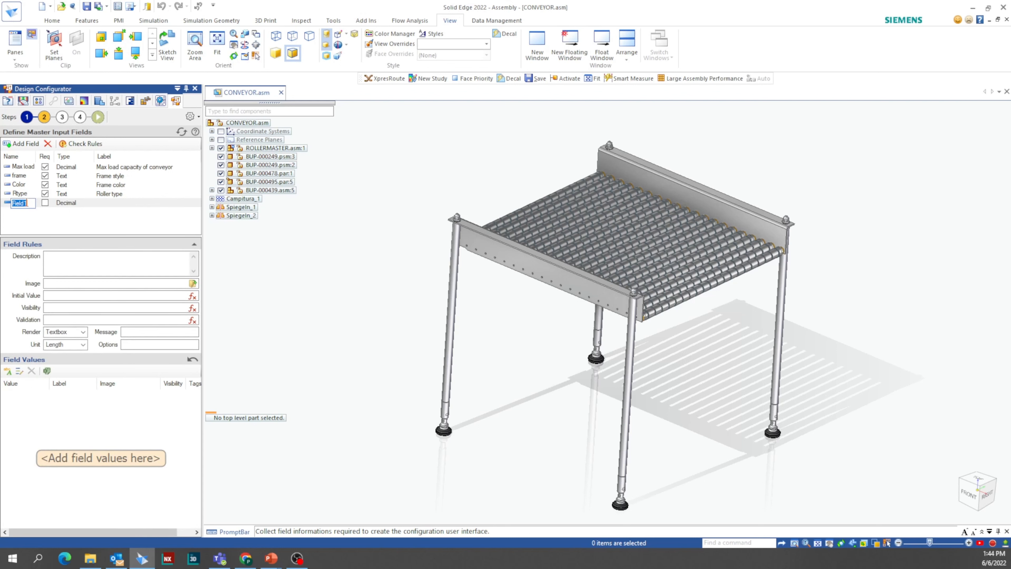
{"action": "type", "text": "Ltype"}
{"action": "left_click", "coordinate": [45, 202]}
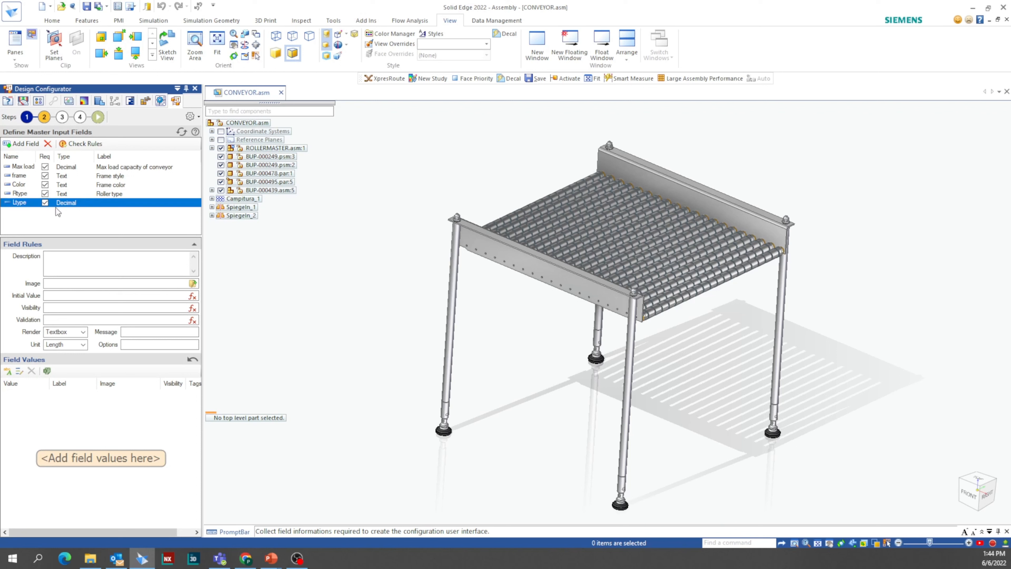
{"action": "left_click", "coordinate": [77, 205]}
{"action": "left_click", "coordinate": [92, 203]}
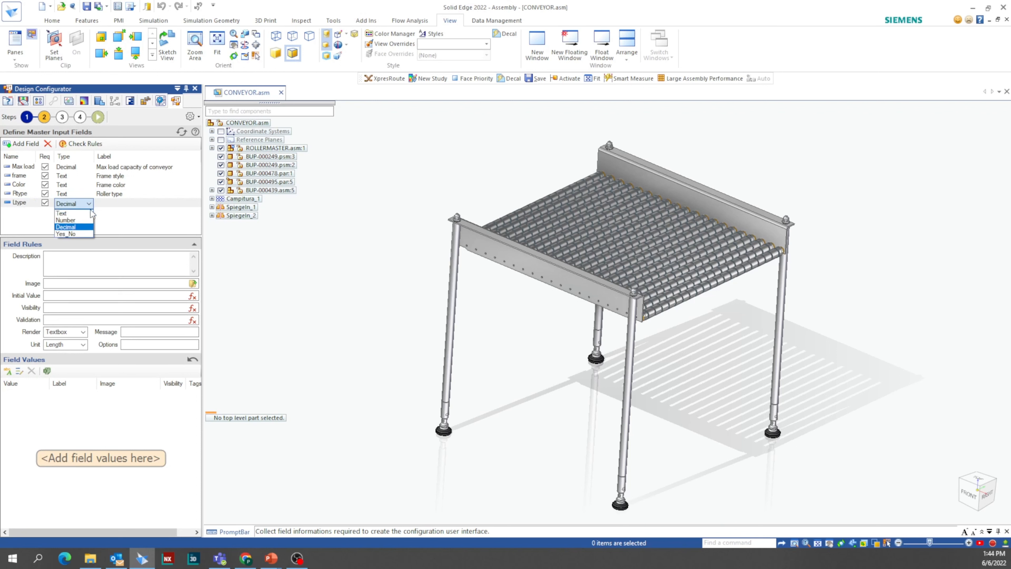
{"action": "left_click", "coordinate": [66, 212]}
Label the Ltype field "Leg type" and render it as Radios.
{"action": "left_click", "coordinate": [110, 202]}
{"action": "type", "text": "Leg type"}
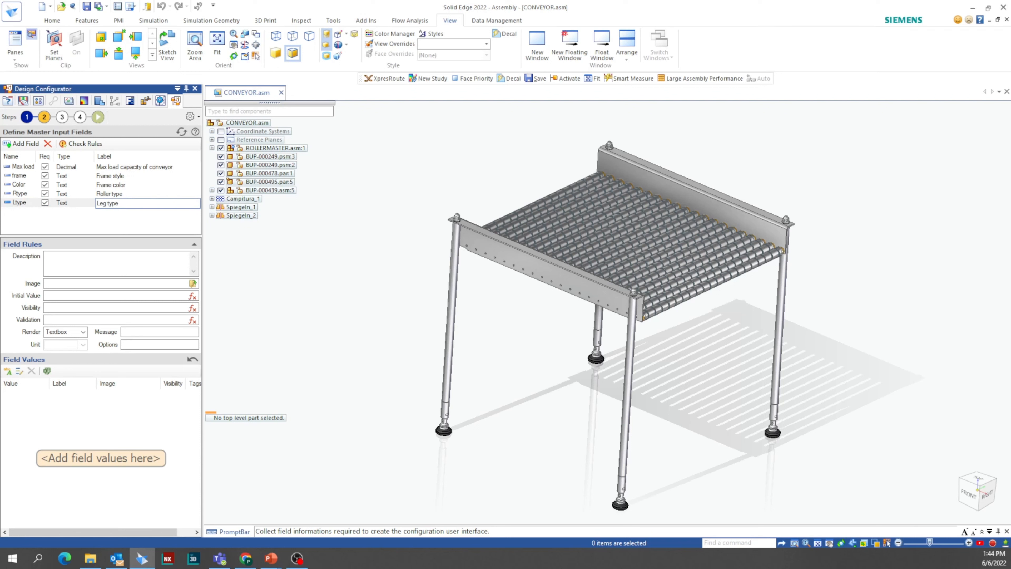
{"action": "left_click", "coordinate": [82, 331]}
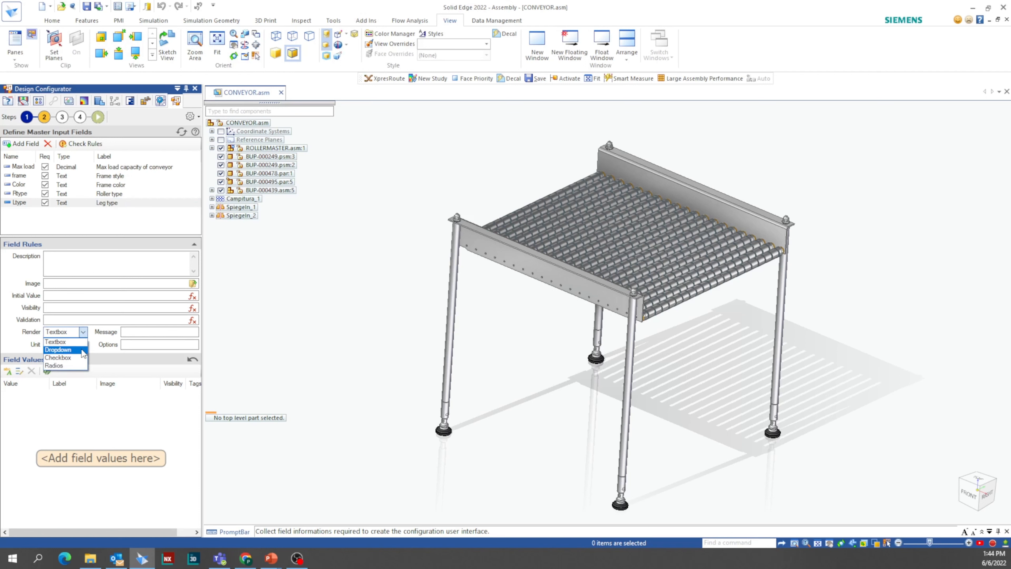
{"action": "left_click", "coordinate": [74, 365]}
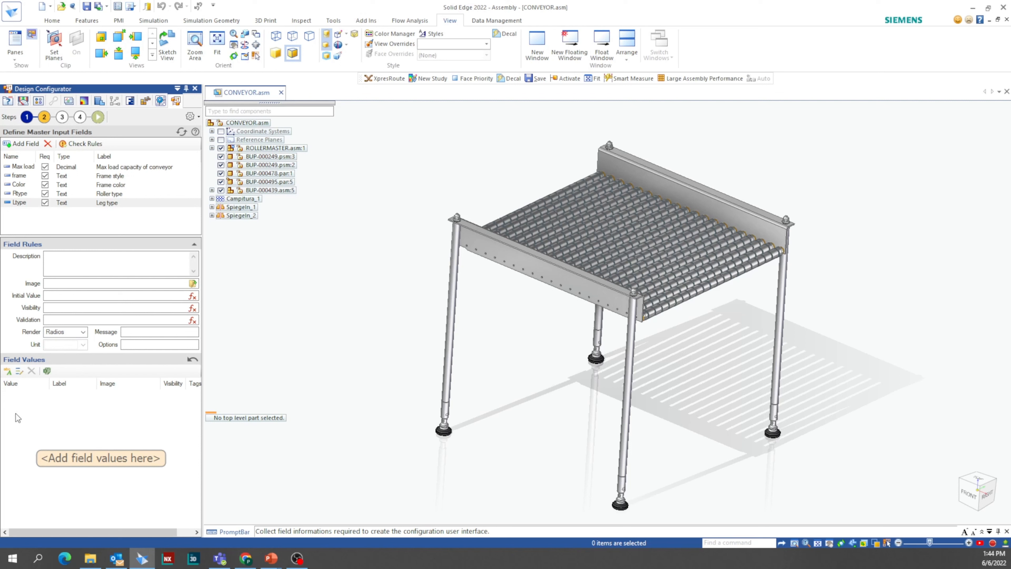
Add R, S and A as the values of the Ltype field.
{"action": "left_click", "coordinate": [18, 394]}
{"action": "type", "text": "R"}
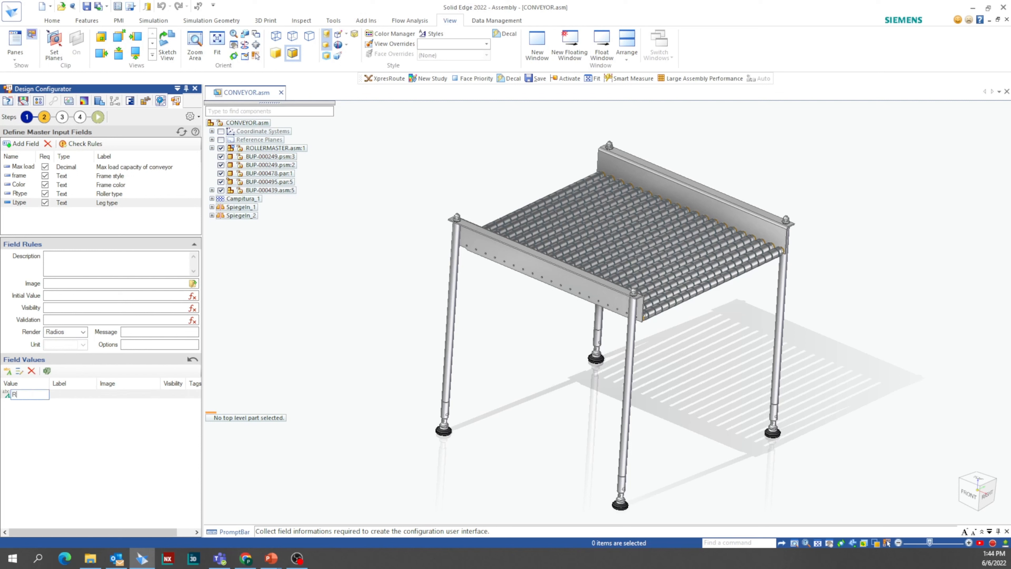
{"action": "key", "text": "Return"}
{"action": "type", "text": "S"}
{"action": "key", "text": "Return"}
{"action": "type", "text": "A"}
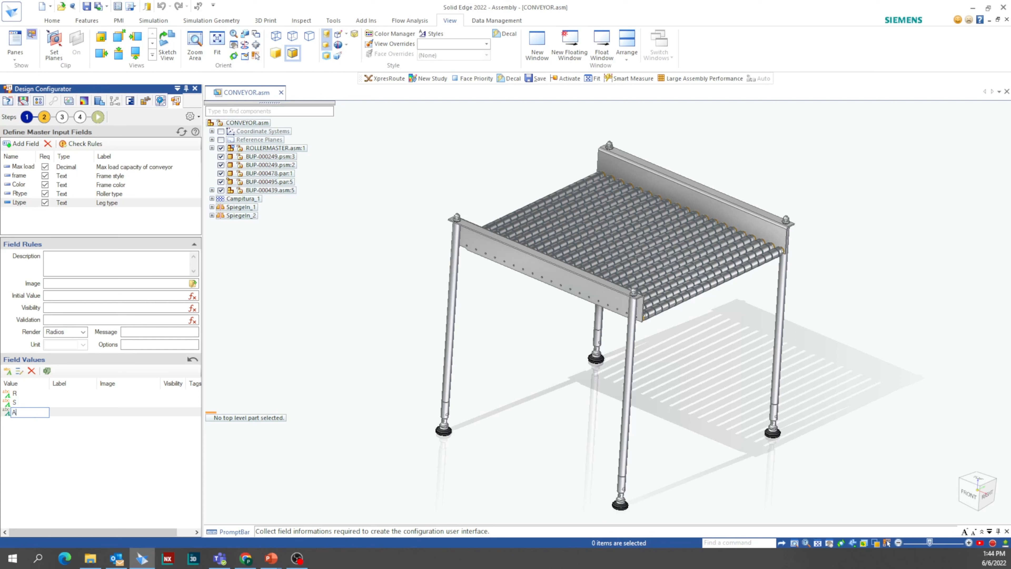
Label the Ltype values R, S and A as Round, Square and Aluminum.
{"action": "left_click", "coordinate": [69, 395]}
{"action": "left_click", "coordinate": [68, 394]}
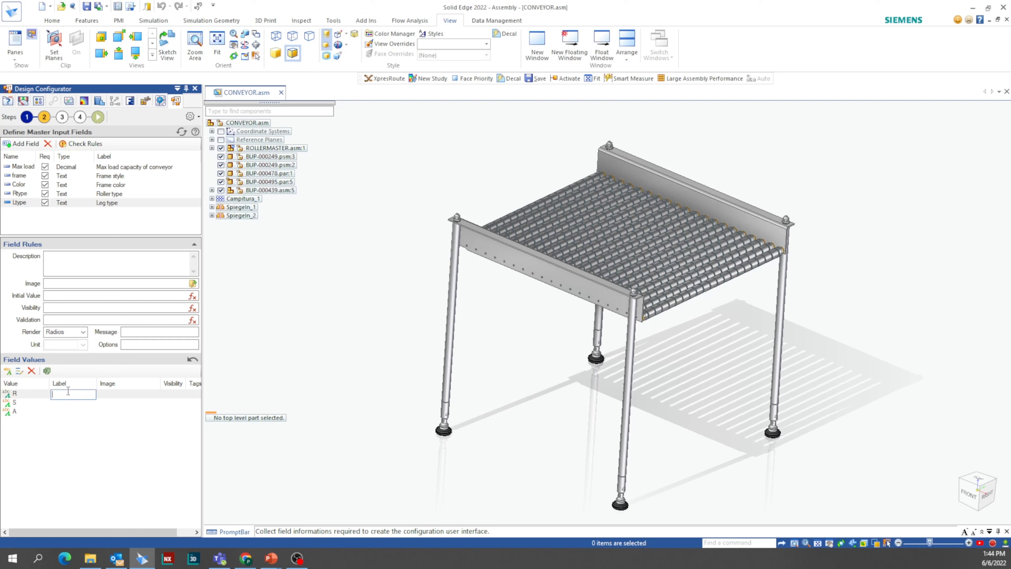
{"action": "type", "text": "Round"}
{"action": "left_click", "coordinate": [57, 403]}
{"action": "type", "text": "Square"}
{"action": "left_click", "coordinate": [71, 411]}
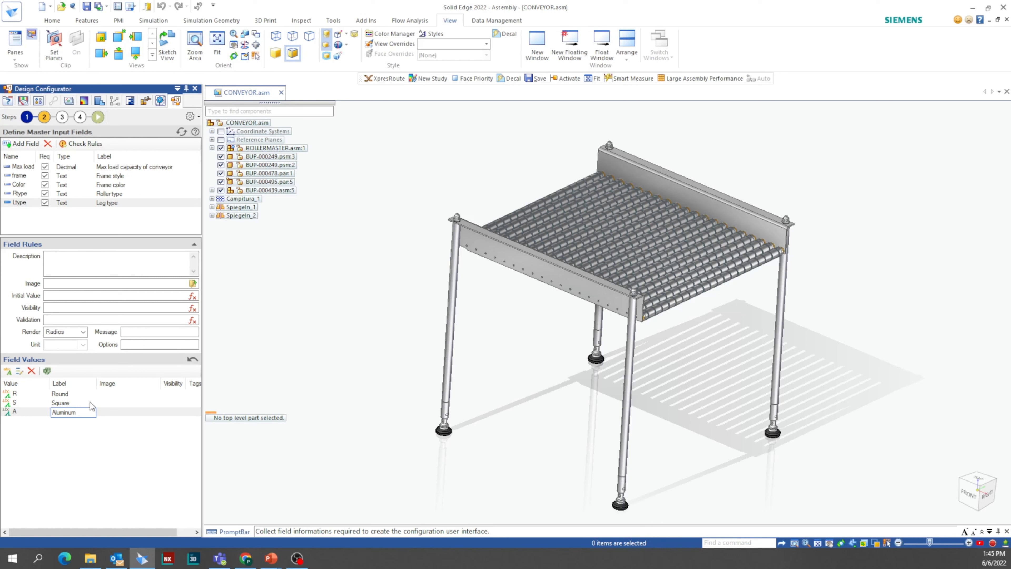
Assign the embedded image RoundL.png to the Round leg value.
{"action": "left_click", "coordinate": [112, 395]}
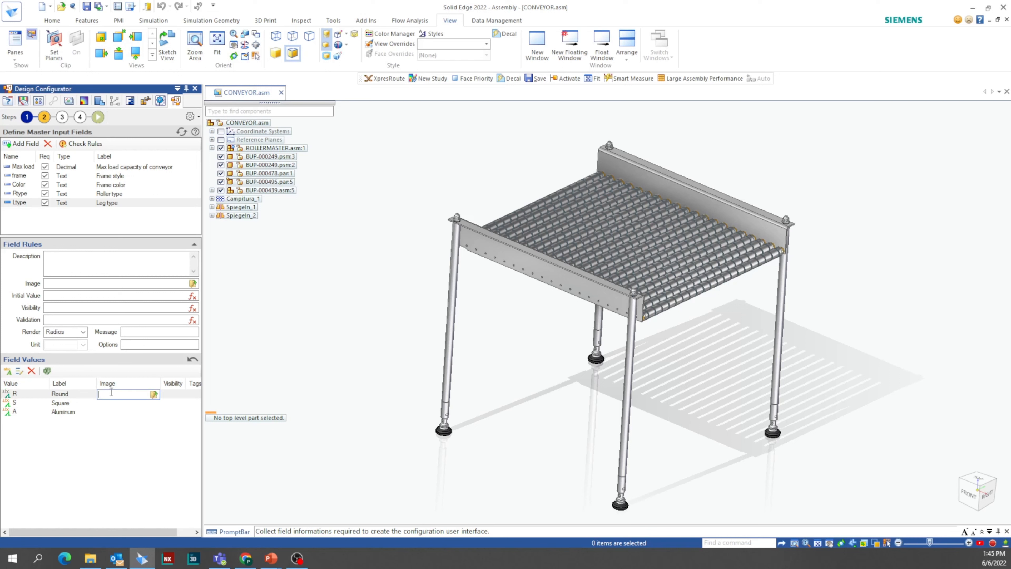
{"action": "left_click", "coordinate": [153, 395]}
{"action": "scroll", "coordinate": [463, 265], "scroll_direction": "down", "scroll_amount": 2}
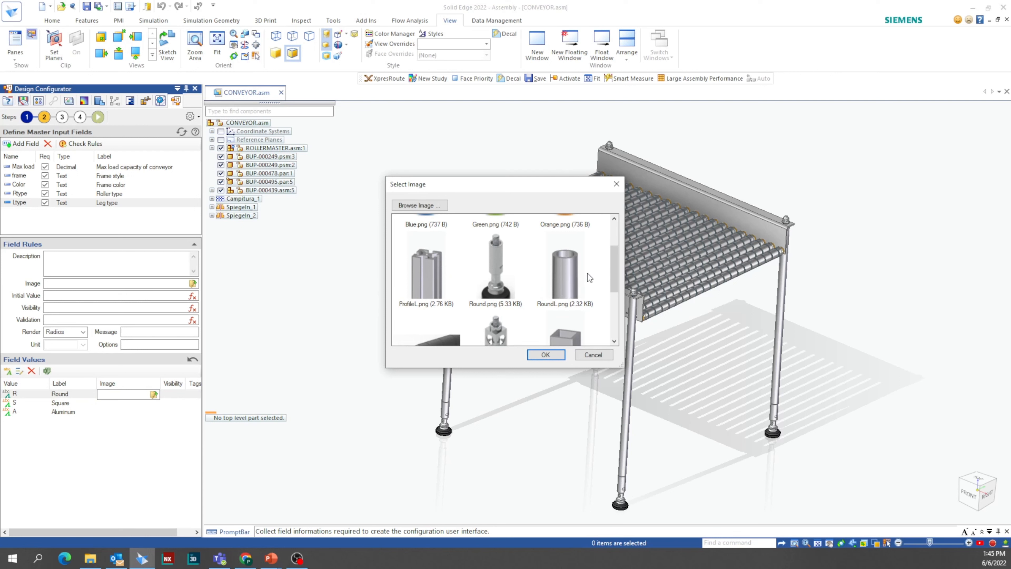
{"action": "left_click", "coordinate": [570, 289]}
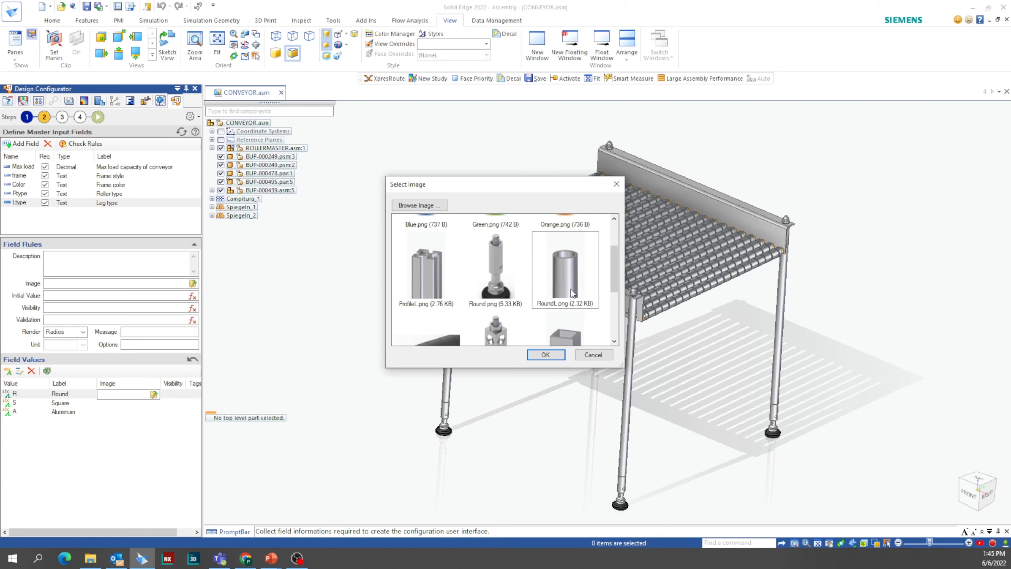
{"action": "left_click", "coordinate": [546, 354]}
Assign the embedded image SquareL.png to the Square leg value.
{"action": "left_click", "coordinate": [146, 403]}
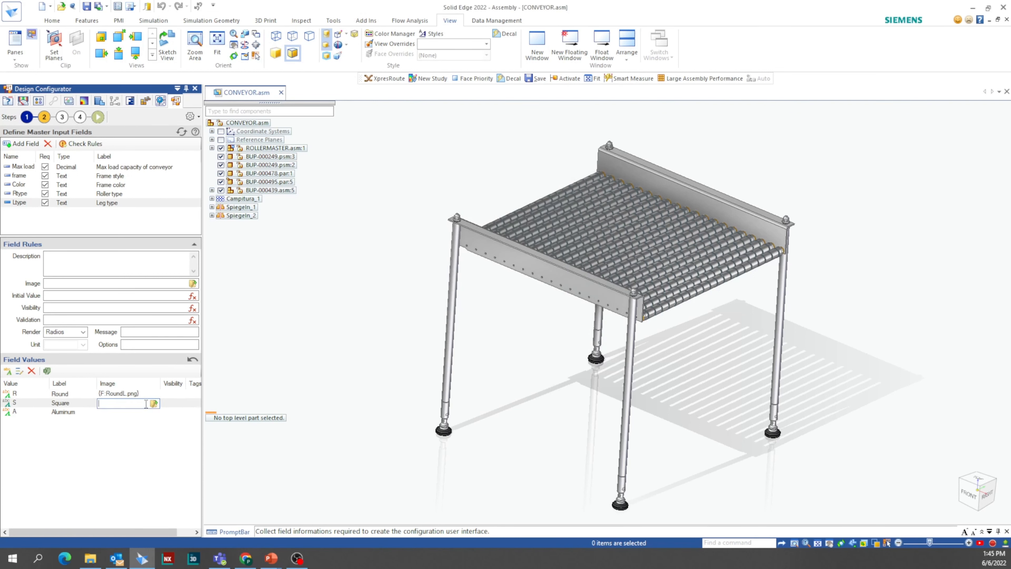
{"action": "left_click", "coordinate": [154, 403]}
{"action": "scroll", "coordinate": [483, 297], "scroll_direction": "down", "scroll_amount": 5}
{"action": "left_click", "coordinate": [577, 291]}
{"action": "left_click", "coordinate": [545, 354]}
Assign the embedded image ProfileL.png to the Aluminum leg value and widen the Image column slightly.
{"action": "left_click", "coordinate": [120, 412]}
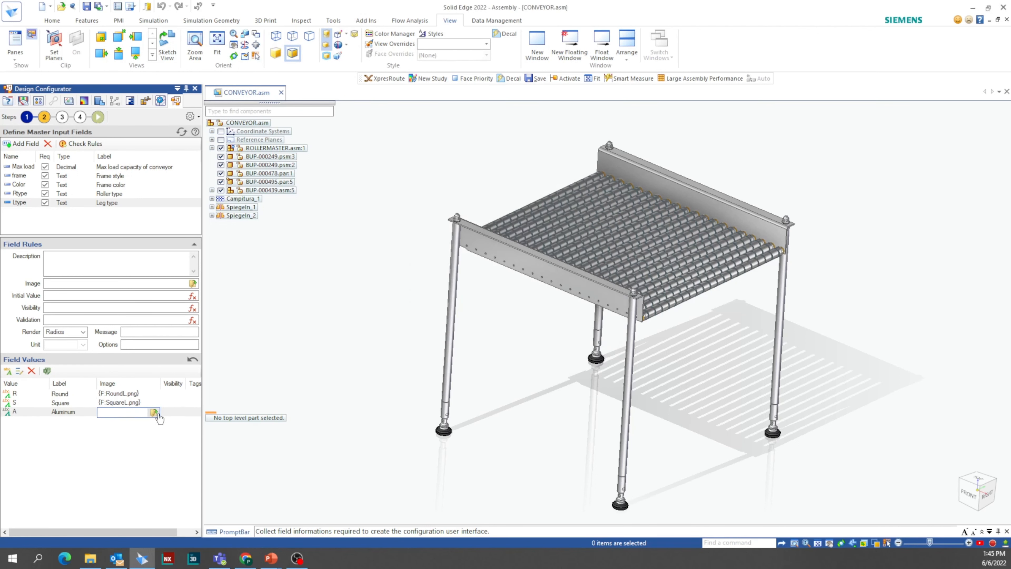
{"action": "left_click", "coordinate": [154, 412]}
{"action": "scroll", "coordinate": [453, 297], "scroll_direction": "down", "scroll_amount": 3}
{"action": "left_click", "coordinate": [427, 239]}
{"action": "left_click", "coordinate": [545, 355]}
{"action": "left_click", "coordinate": [149, 458]}
{"action": "left_click_drag", "start_coordinate": [162, 384], "coordinate": [170, 383]}
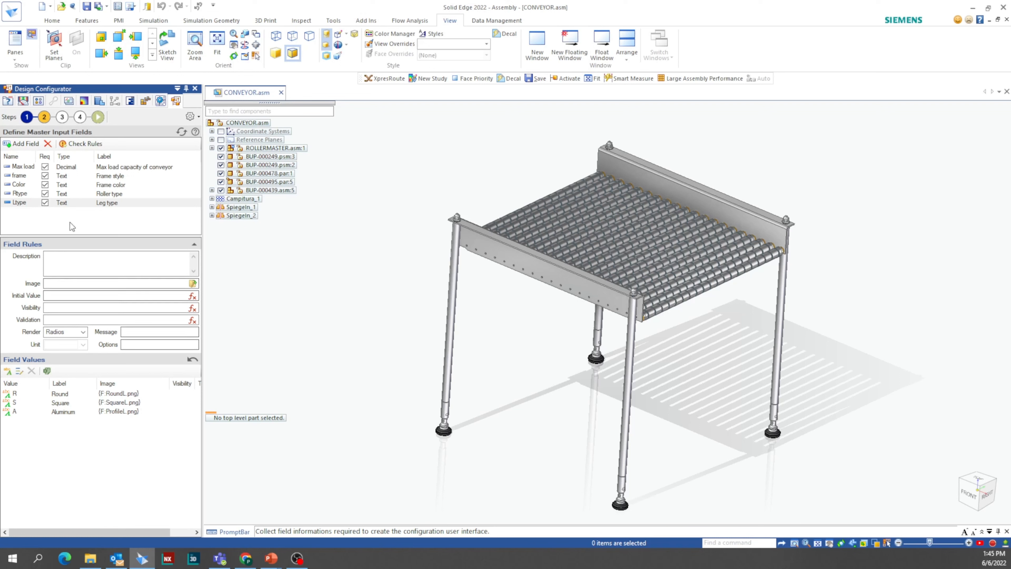
Add a sixth master input field named Foot, make it required and set its type to Text.
{"action": "double_click", "coordinate": [25, 212]}
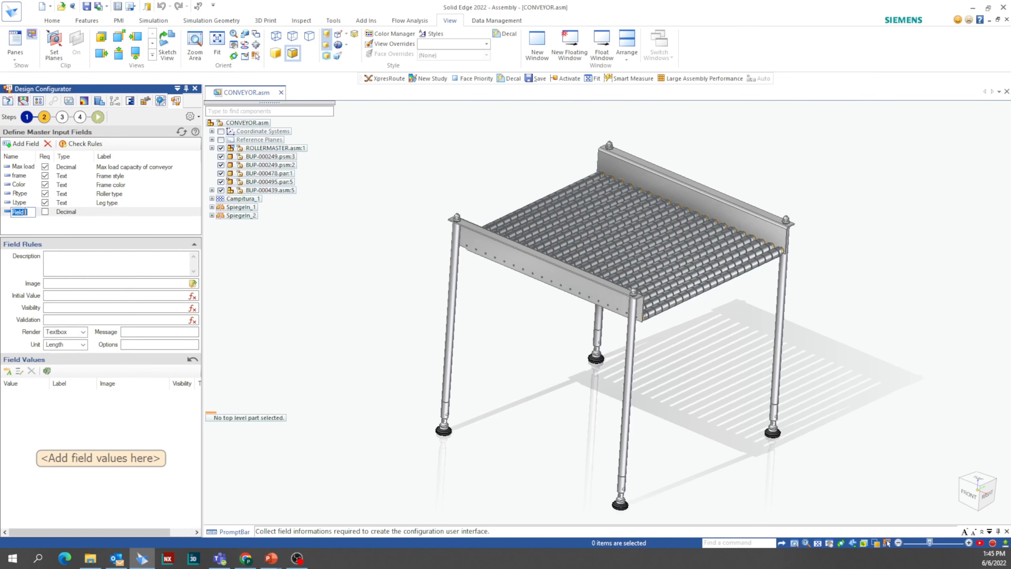
{"action": "type", "text": "Foot"}
{"action": "left_click", "coordinate": [45, 211]}
{"action": "left_click", "coordinate": [82, 213]}
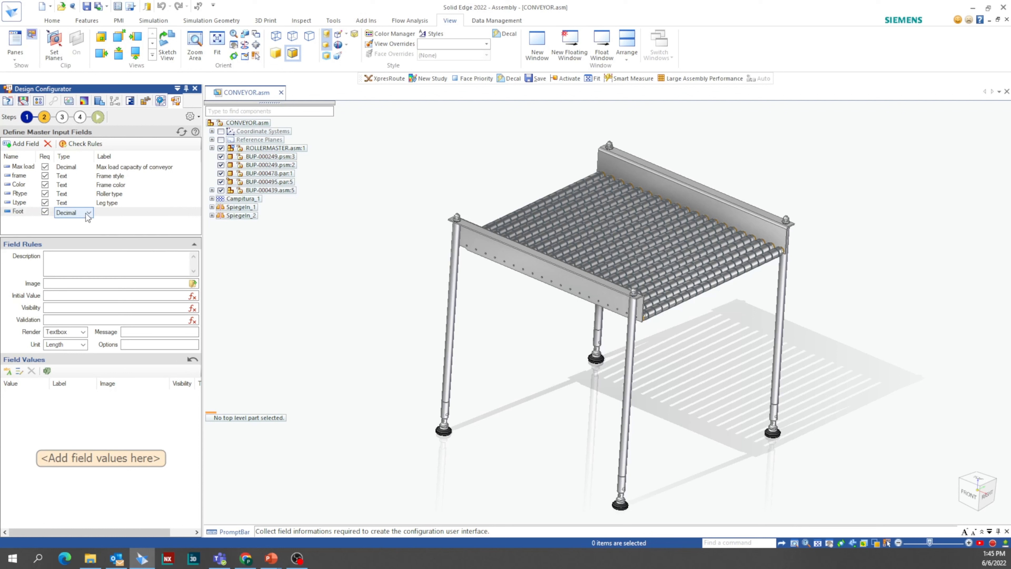
{"action": "left_click", "coordinate": [88, 212]}
{"action": "left_click", "coordinate": [85, 228]}
Label the Foot field "Feet" and render it as Radios.
{"action": "left_click", "coordinate": [102, 211]}
{"action": "type", "text": "Feet"}
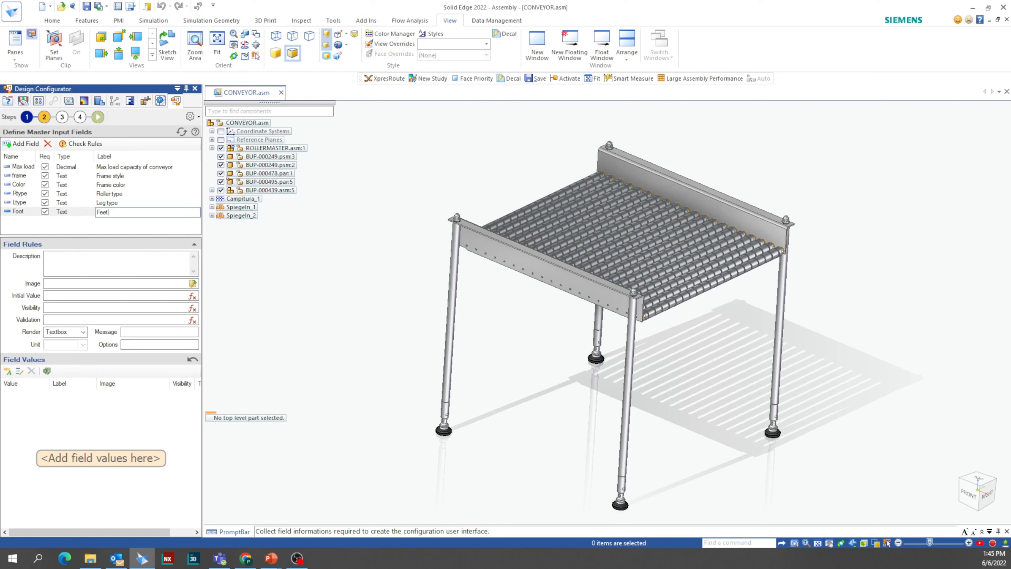
{"action": "left_click", "coordinate": [82, 331]}
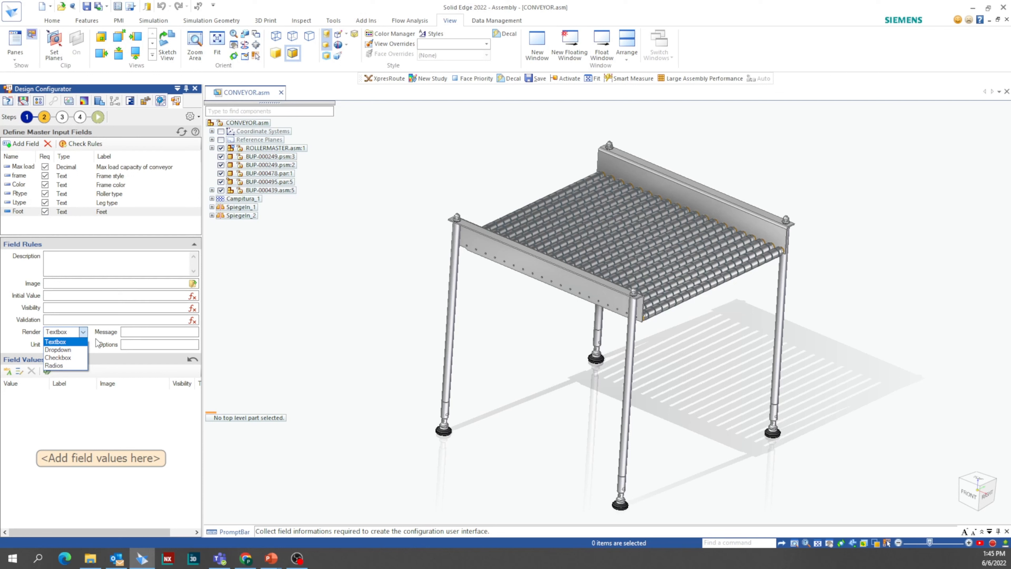
{"action": "left_click", "coordinate": [70, 365]}
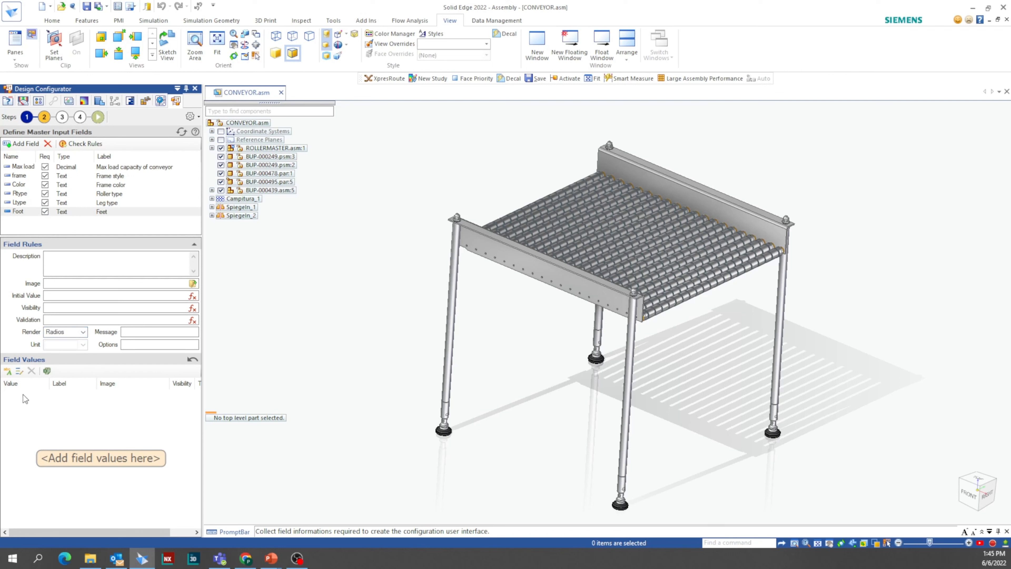
Add R and S as the values of the Foot field.
{"action": "left_click", "coordinate": [24, 394]}
{"action": "key", "text": "BackSpace"}
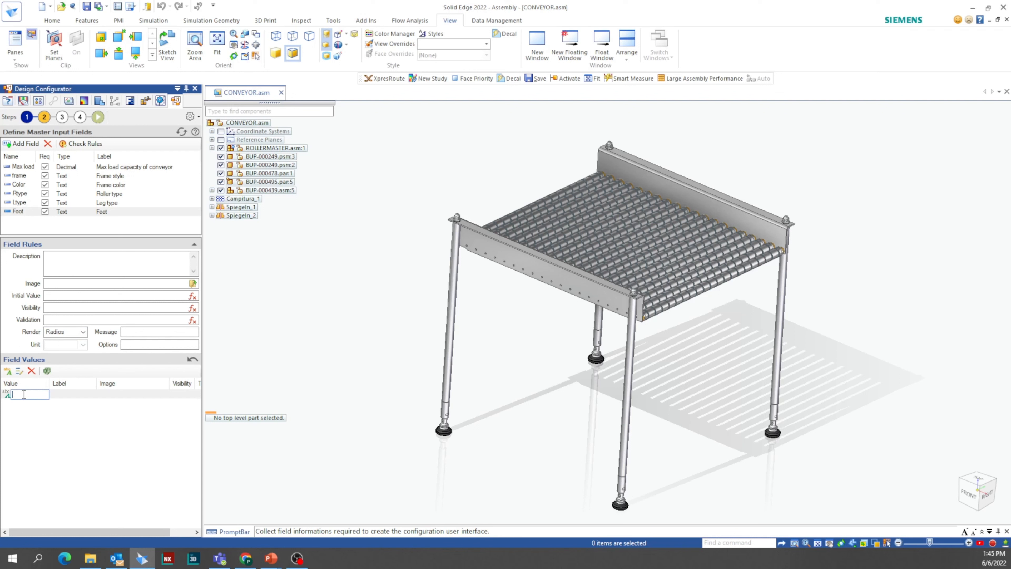
{"action": "left_click", "coordinate": [18, 403]}
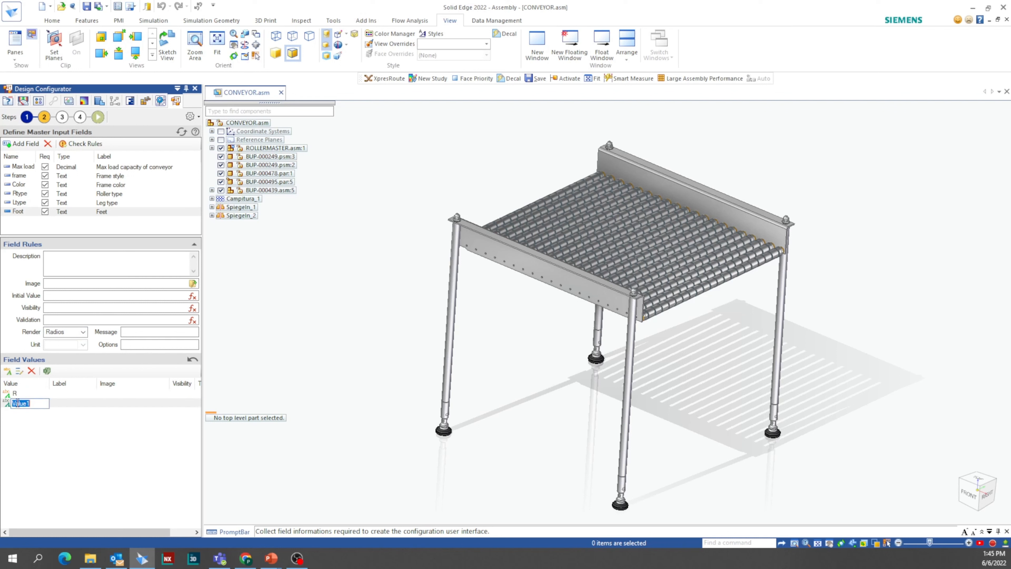
{"action": "type", "text": "S"}
Label the Foot values R and S as Round and Square.
{"action": "left_click", "coordinate": [74, 393]}
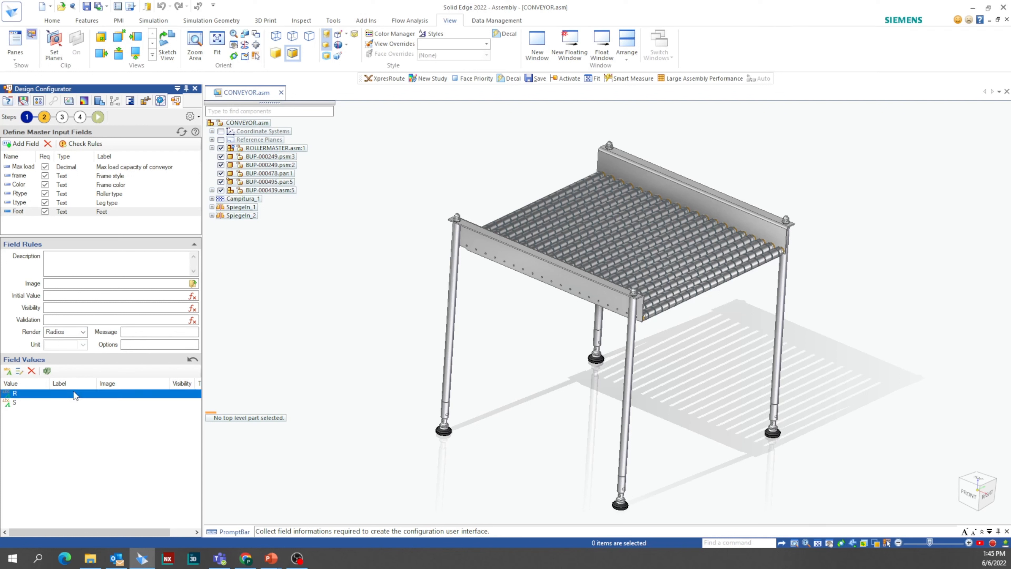
{"action": "type", "text": "Round"}
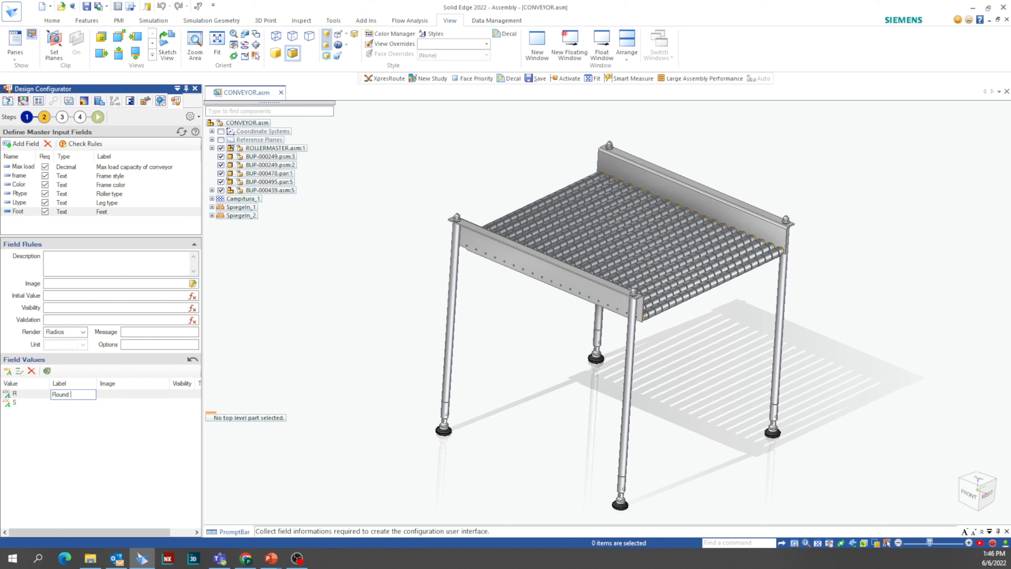
{"action": "left_click", "coordinate": [68, 403]}
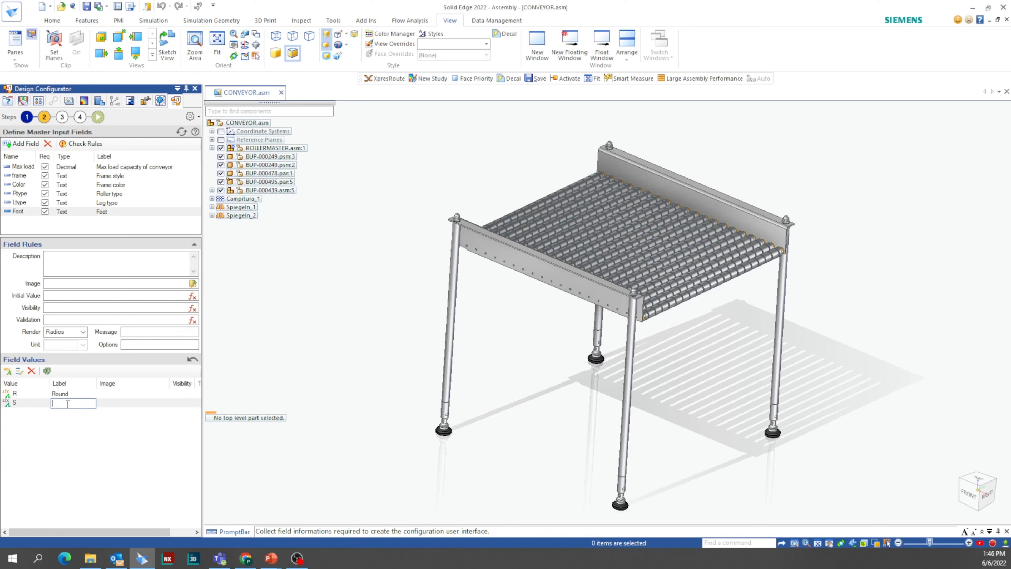
{"action": "type", "text": "Square"}
Assign the embedded image Round.png to the Round value of the Foot field.
{"action": "left_click", "coordinate": [118, 393]}
{"action": "left_click", "coordinate": [161, 396]}
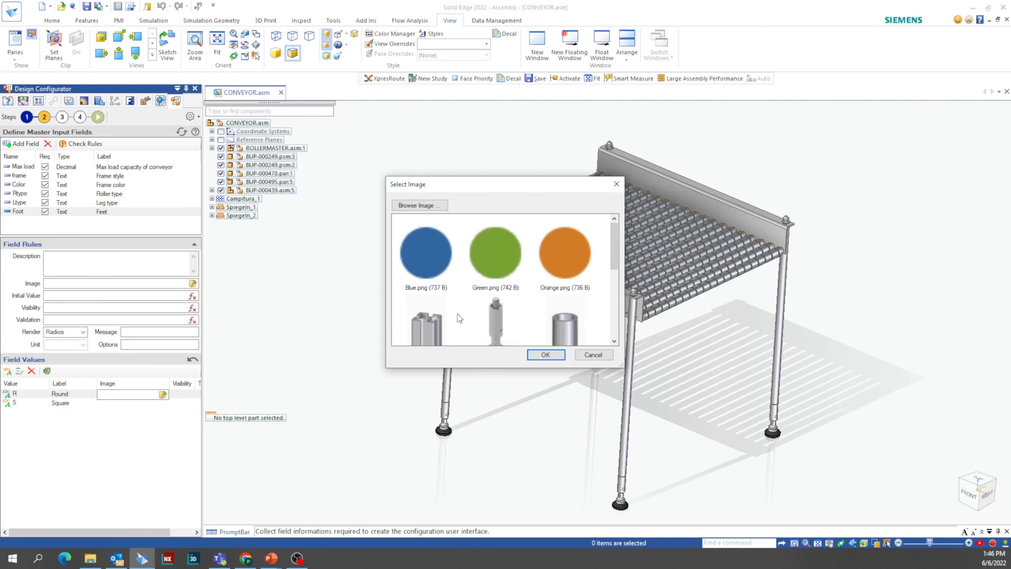
{"action": "scroll", "coordinate": [457, 314], "scroll_direction": "down", "scroll_amount": 2}
{"action": "left_click", "coordinate": [509, 281]}
{"action": "left_click", "coordinate": [545, 354]}
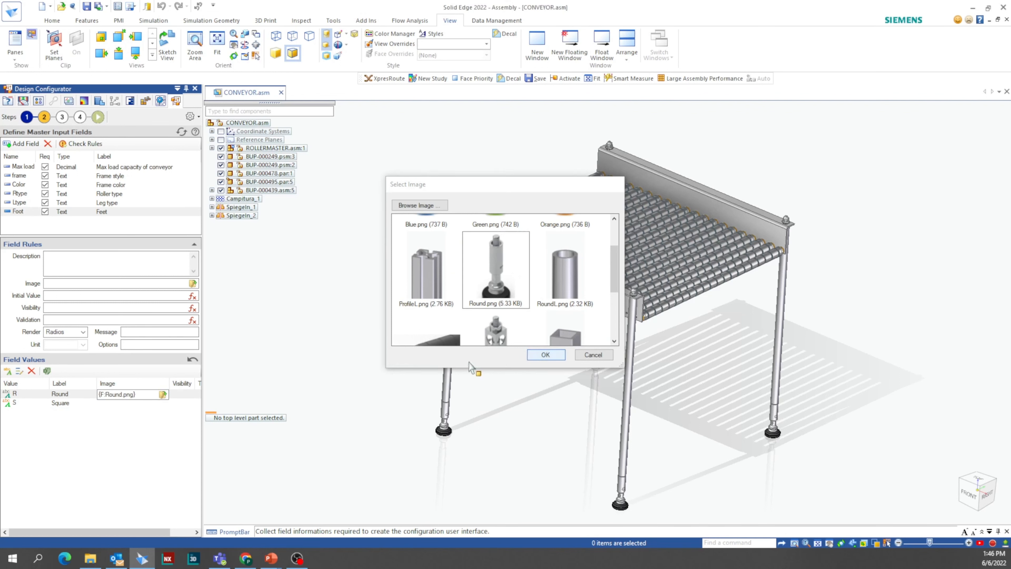
Assign the embedded image Square.png to the Square value of the Foot field.
{"action": "left_click", "coordinate": [140, 405]}
{"action": "left_click", "coordinate": [140, 403]}
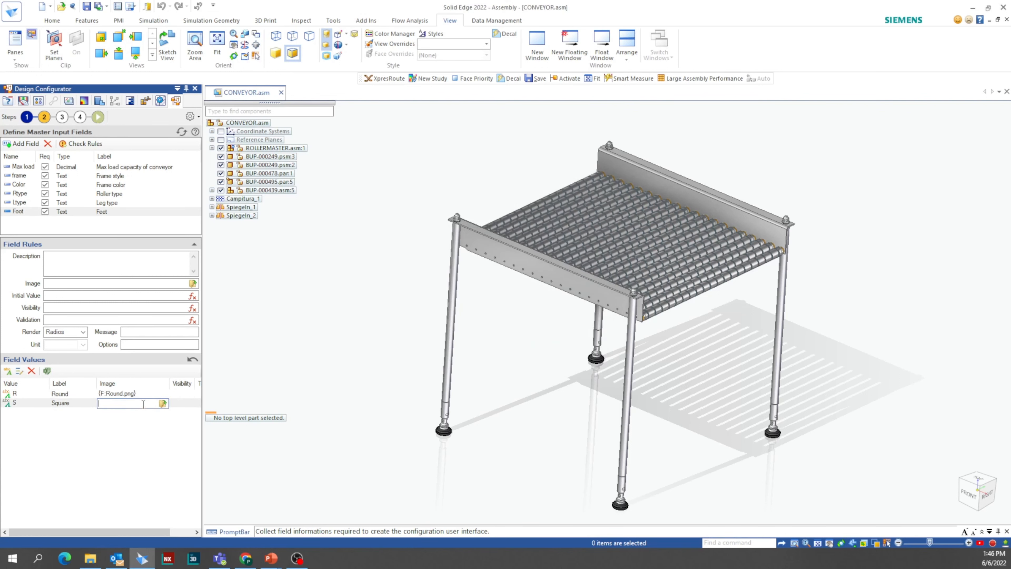
{"action": "left_click", "coordinate": [163, 403]}
{"action": "scroll", "coordinate": [495, 306], "scroll_direction": "down", "scroll_amount": 2}
{"action": "scroll", "coordinate": [496, 306], "scroll_direction": "down", "scroll_amount": 2}
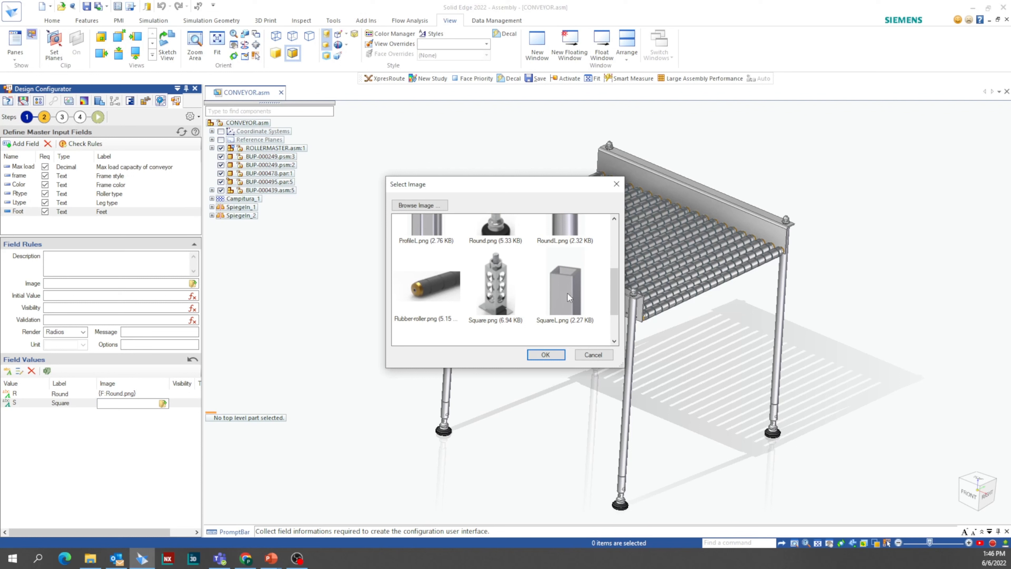
{"action": "left_click", "coordinate": [497, 290]}
{"action": "left_click", "coordinate": [546, 354]}
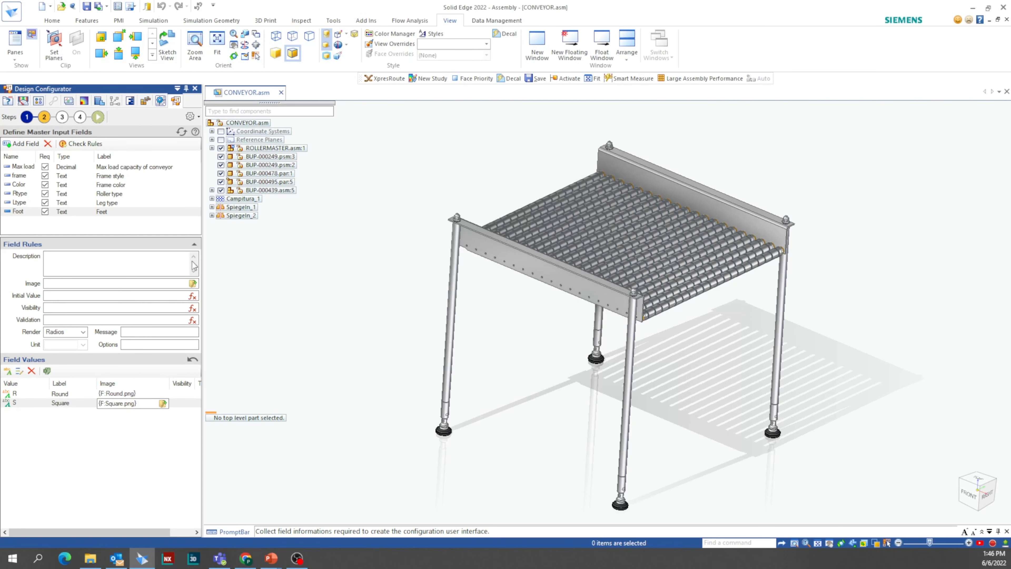
{"action": "left_click_drag", "start_coordinate": [170, 382], "coordinate": [148, 381]}
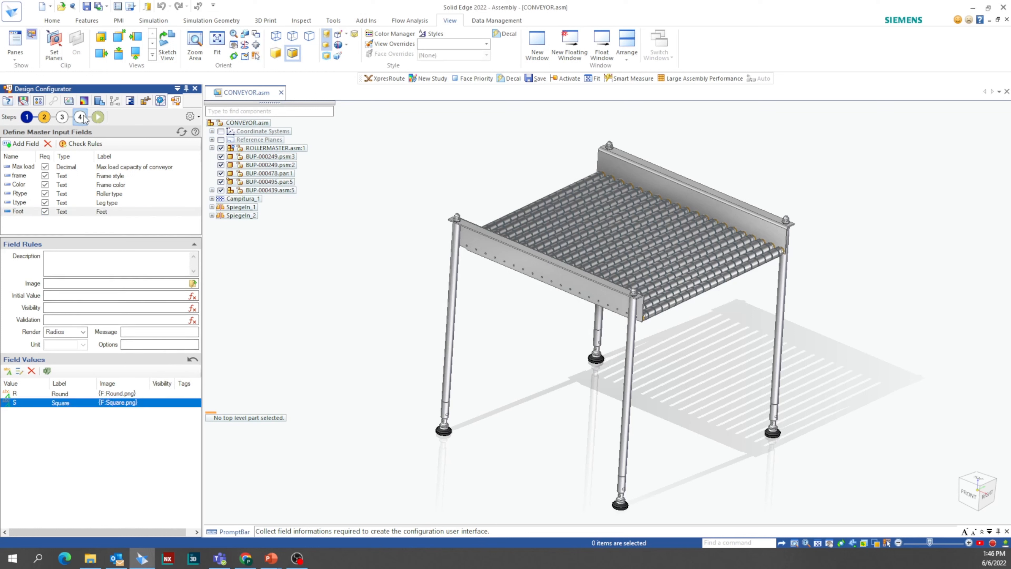
Preview the configuration form, checking the Frame style choices and the image options down to Feet, and return to the master input fields.
{"action": "left_click", "coordinate": [98, 118]}
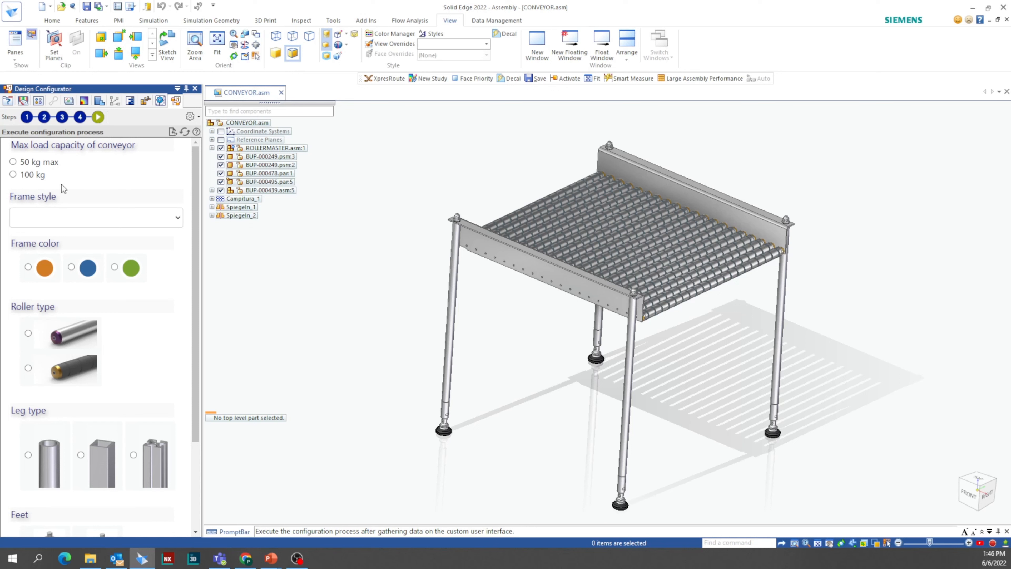
{"action": "left_click", "coordinate": [96, 216]}
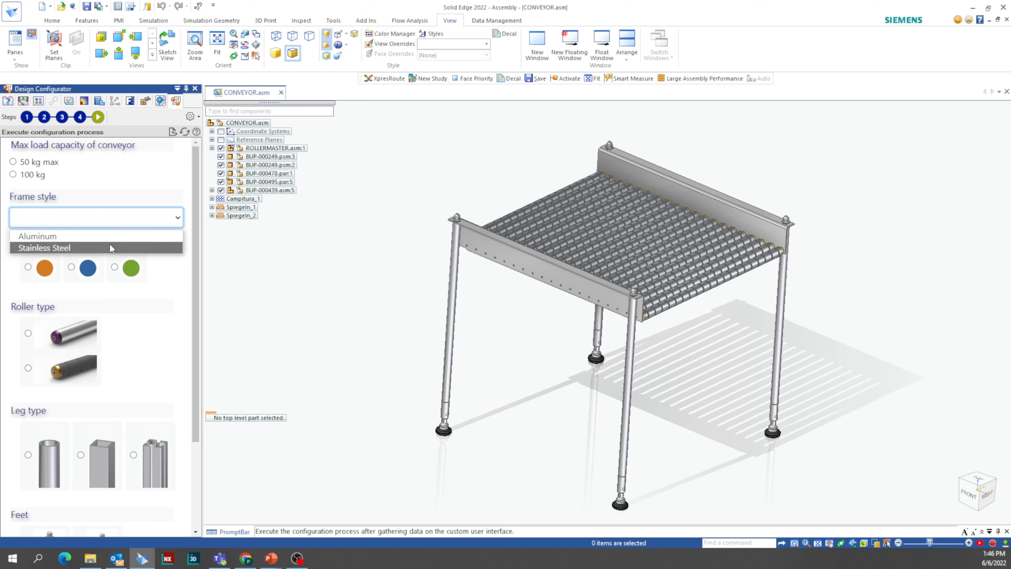
{"action": "left_click", "coordinate": [163, 342]}
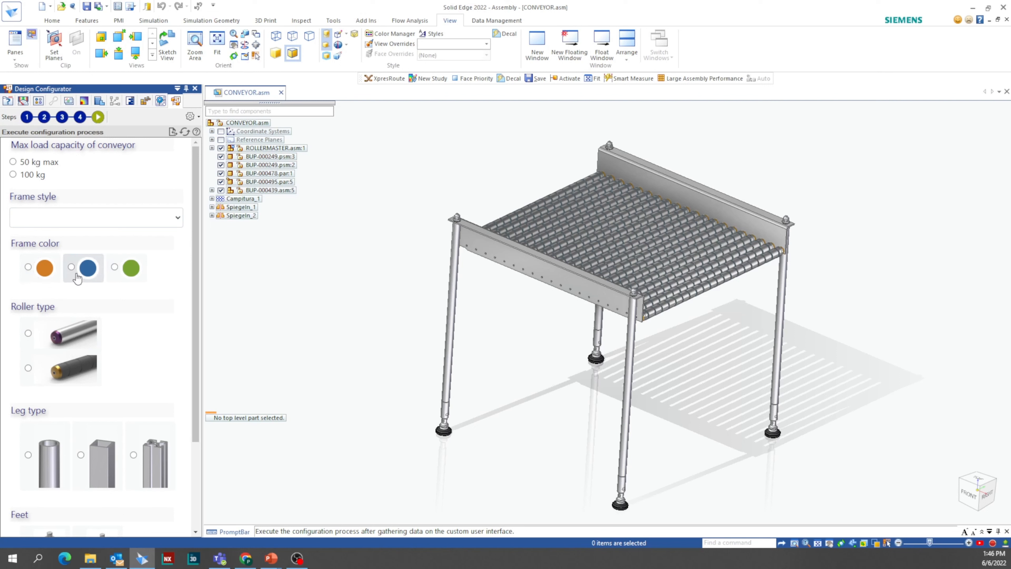
{"action": "scroll", "coordinate": [120, 326], "scroll_direction": "down", "scroll_amount": 3}
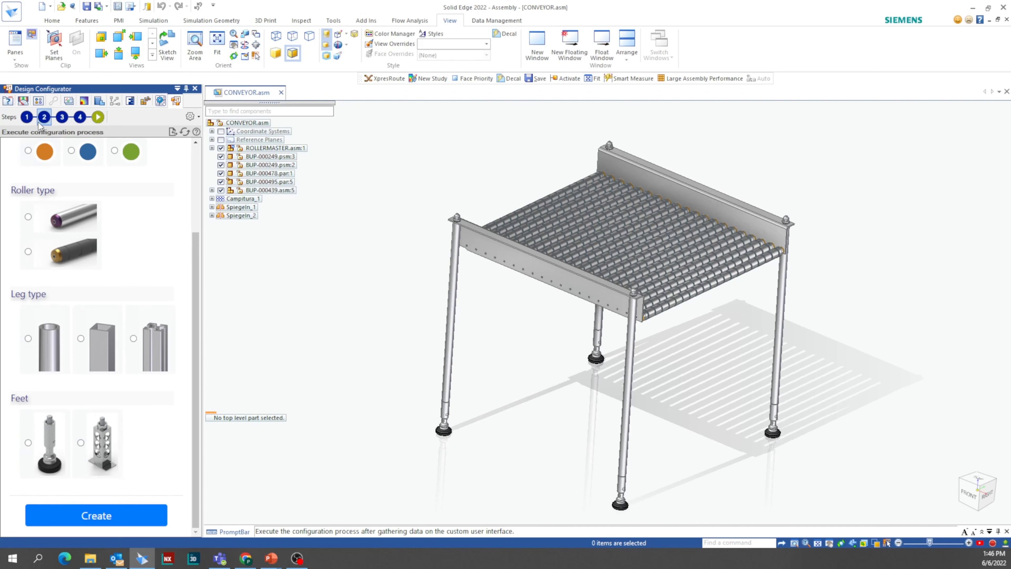
{"action": "left_click", "coordinate": [44, 116]}
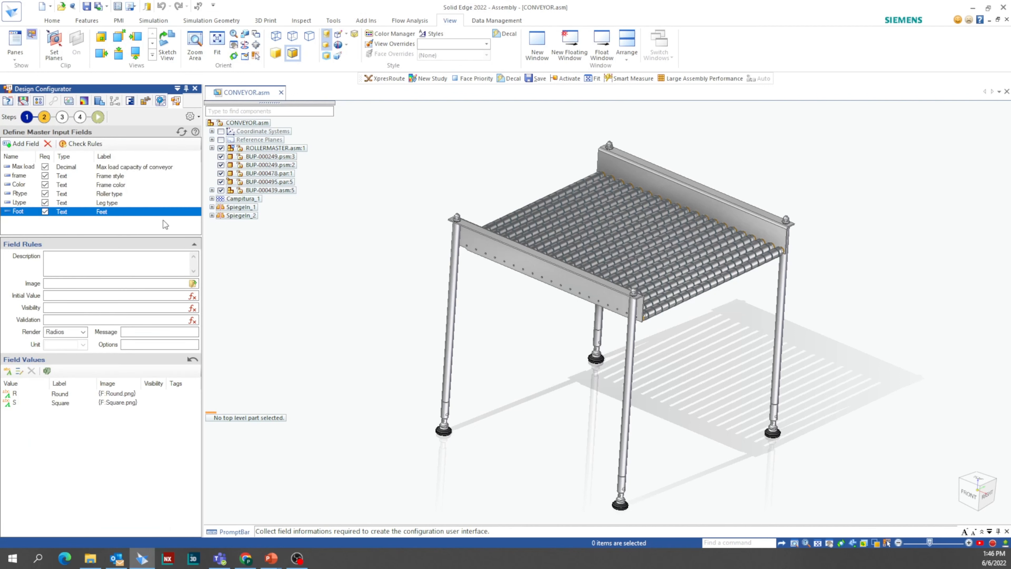
Measure the conveyor's far side rail with Smart Measure.
{"action": "left_click", "coordinate": [122, 229]}
{"action": "middle_click_drag", "start_coordinate": [328, 288], "coordinate": [256, 323], "text": "shift"}
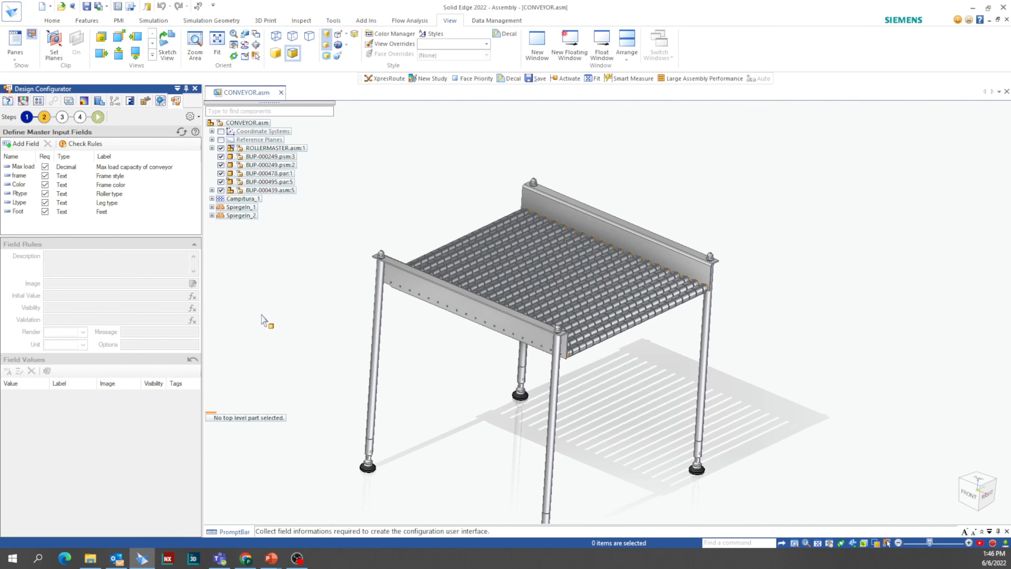
{"action": "middle_click_drag", "start_coordinate": [336, 287], "coordinate": [320, 266]}
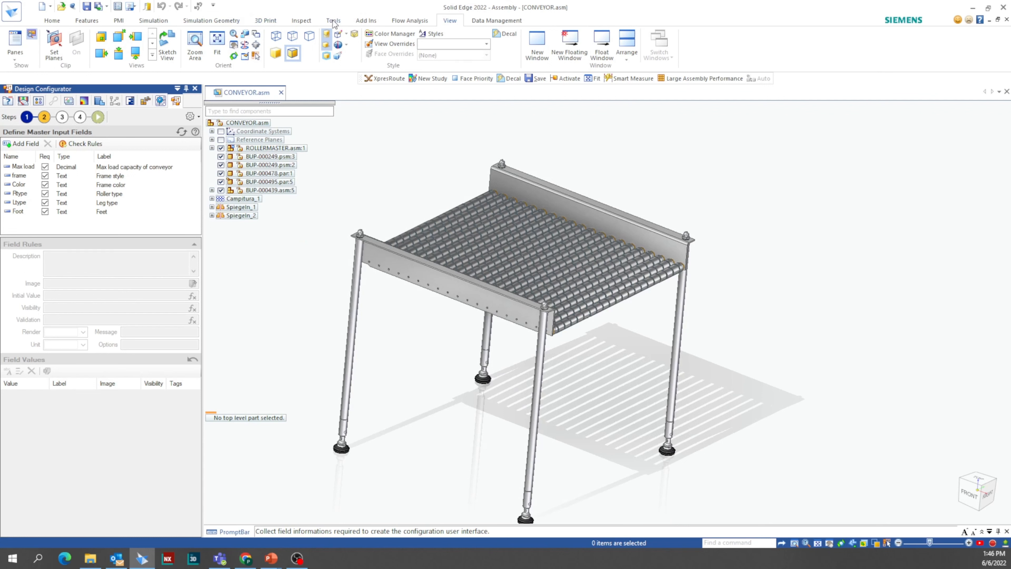
{"action": "left_click", "coordinate": [301, 21]}
{"action": "left_click", "coordinate": [19, 44]}
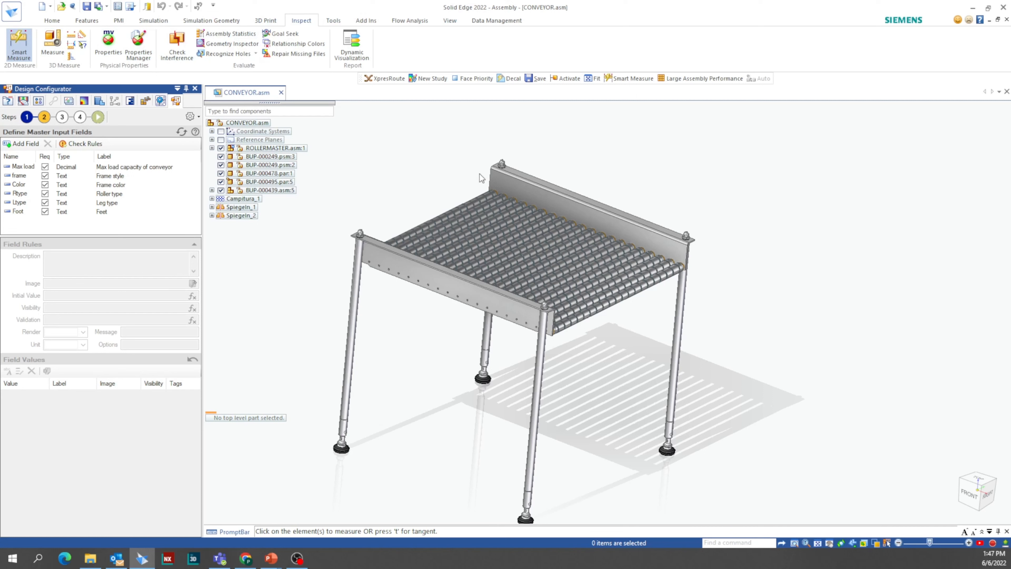
{"action": "key", "text": "Escape"}
{"action": "left_click", "coordinate": [18, 43]}
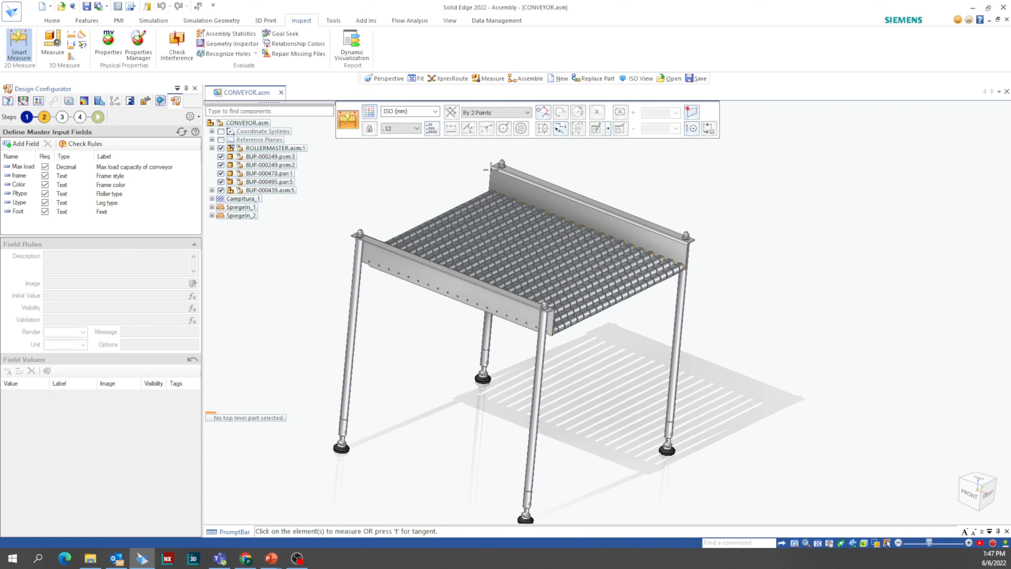
{"action": "left_click", "coordinate": [639, 233]}
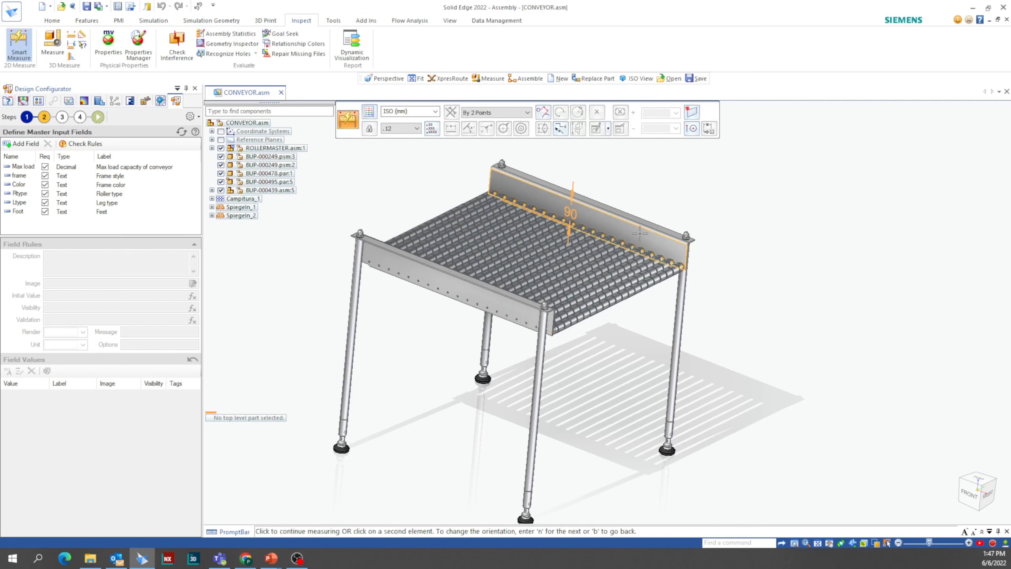
{"action": "left_click", "coordinate": [686, 249]}
{"action": "left_click", "coordinate": [672, 201]}
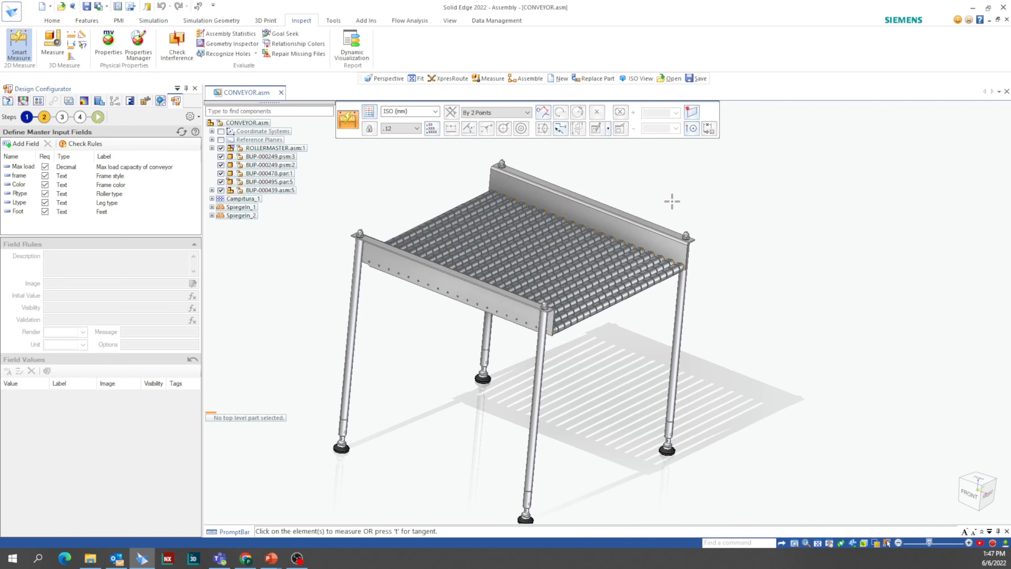
Measure the spacing between two adjacent roller holes in the near side rail.
{"action": "scroll", "coordinate": [395, 293], "scroll_direction": "up", "scroll_amount": 5}
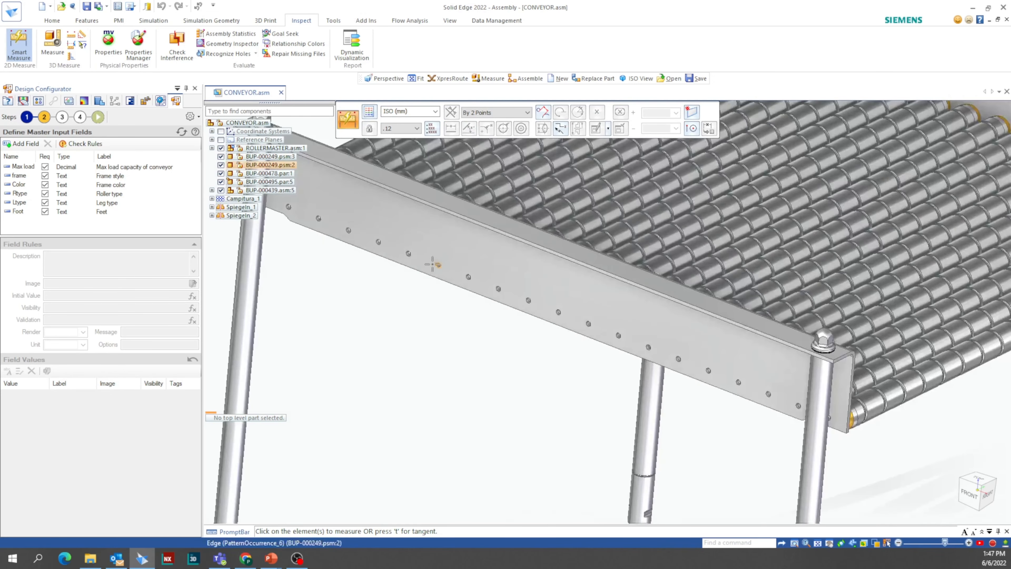
{"action": "left_click", "coordinate": [409, 254]}
{"action": "left_click", "coordinate": [438, 265]}
{"action": "left_click", "coordinate": [385, 360]}
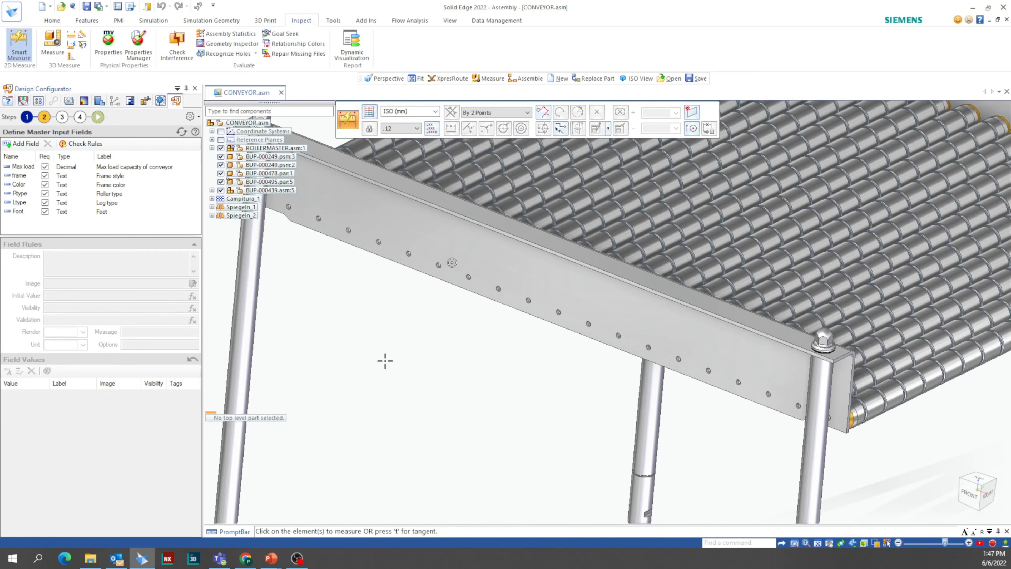
{"action": "key", "text": "Escape"}
{"action": "scroll", "coordinate": [385, 362], "scroll_direction": "down", "scroll_amount": 6}
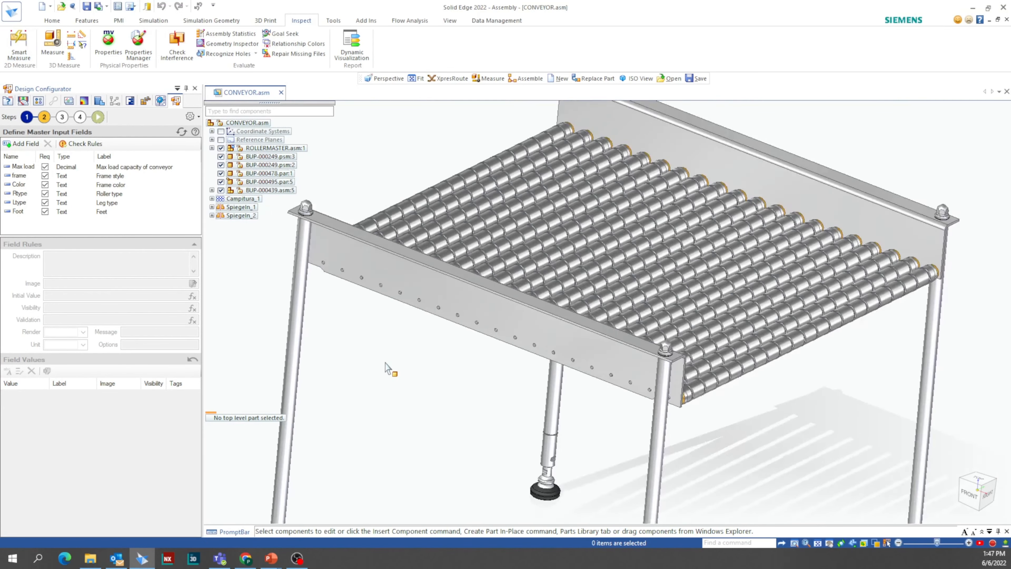
Add a required Decimal master input field named Length.
{"action": "left_click", "coordinate": [12, 218]}
{"action": "left_click", "coordinate": [14, 220]}
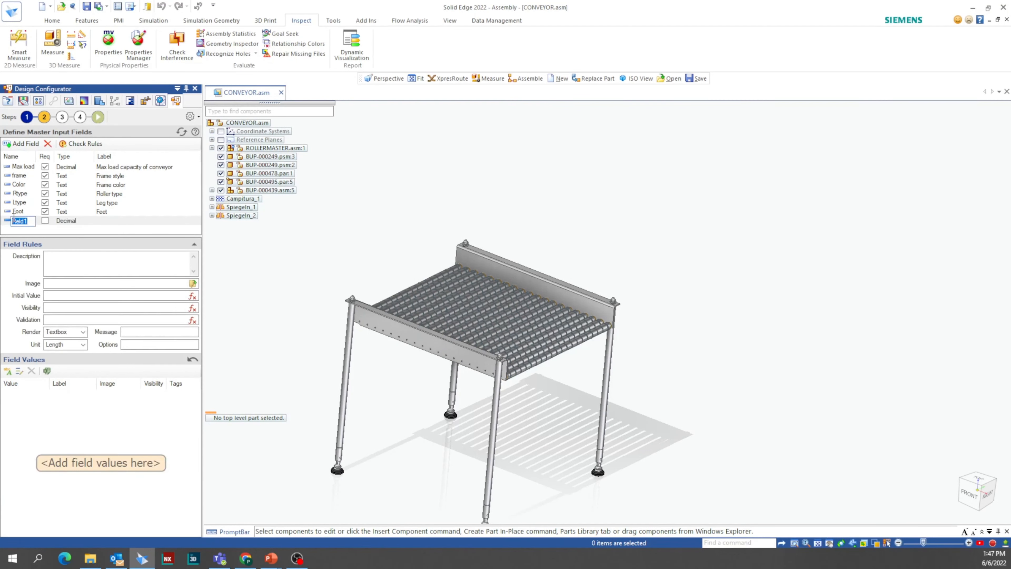
{"action": "type", "text": "Length"}
{"action": "left_click", "coordinate": [46, 220]}
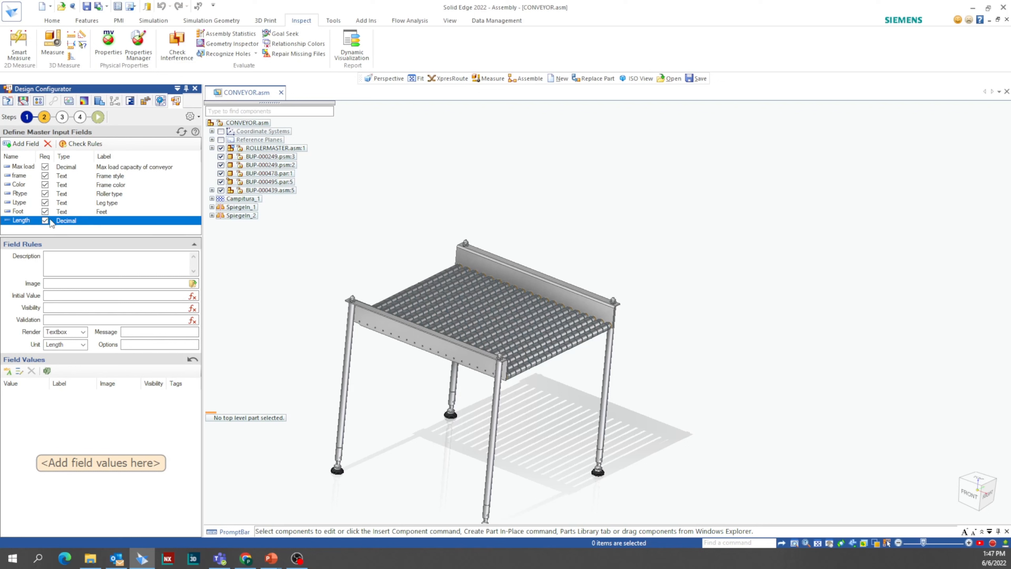
Label the Length field "Conveyor Length" and render it as a Dropdown.
{"action": "left_click", "coordinate": [105, 221]}
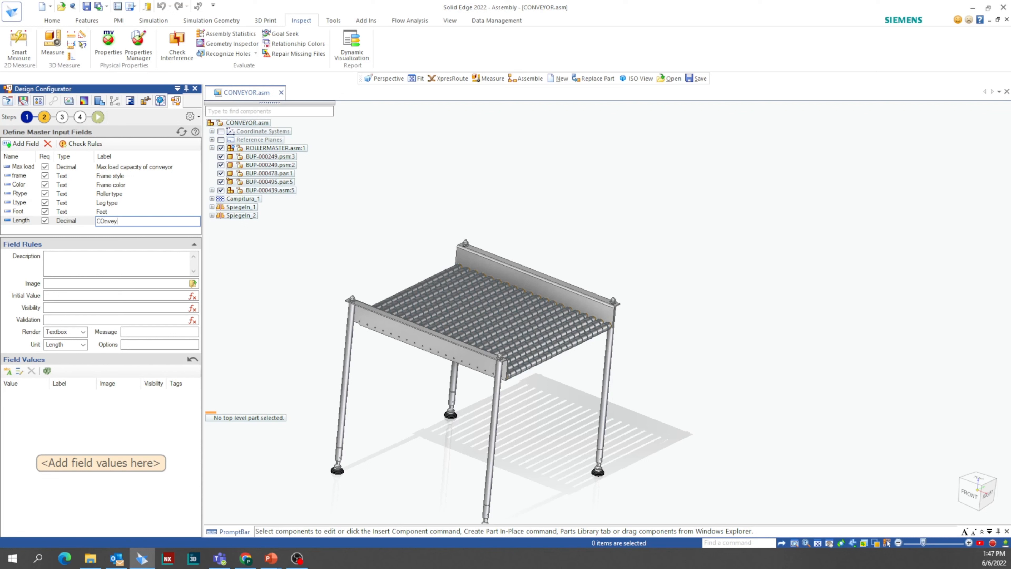
{"action": "type", "text": "Length"}
{"action": "left_click", "coordinate": [104, 220]}
{"action": "key", "text": "BackSpace"}
{"action": "type", "text": "o"}
{"action": "left_click", "coordinate": [76, 332]}
{"action": "left_click", "coordinate": [83, 332]}
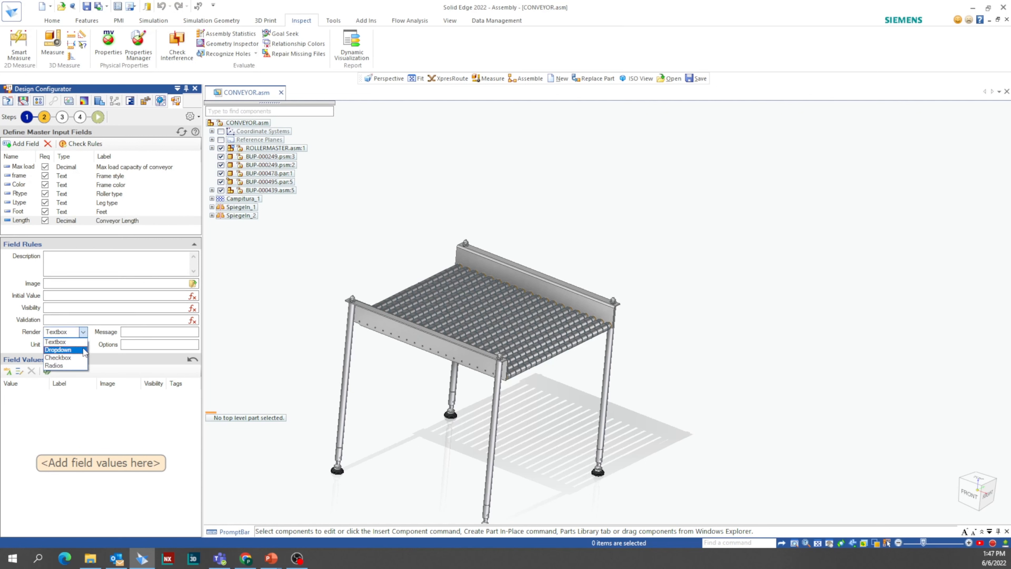
Add 800, 1000 and 1120 as the values of the Length field.
{"action": "left_click", "coordinate": [17, 394]}
{"action": "type", "text": "800"}
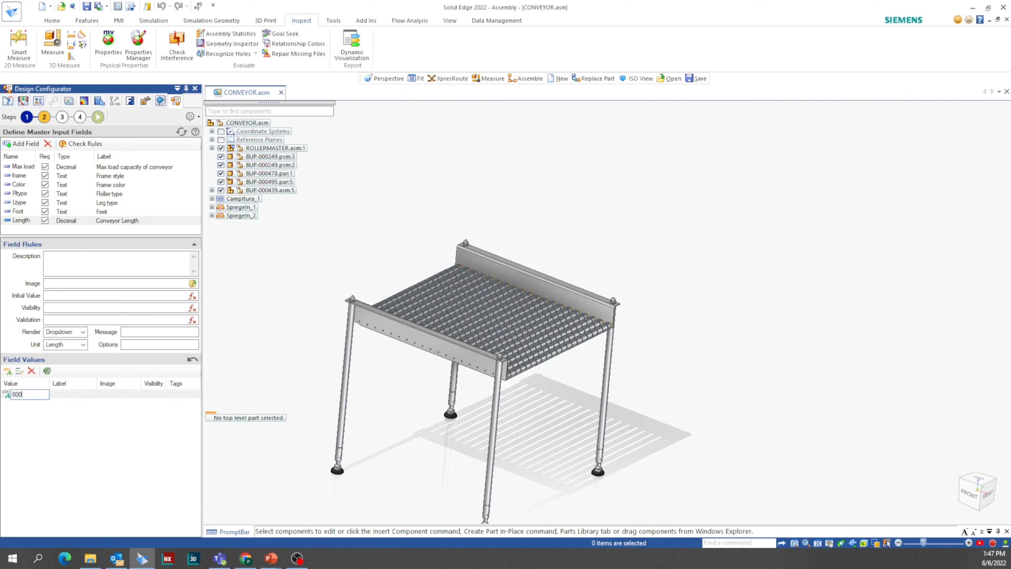
{"action": "left_click", "coordinate": [15, 403]}
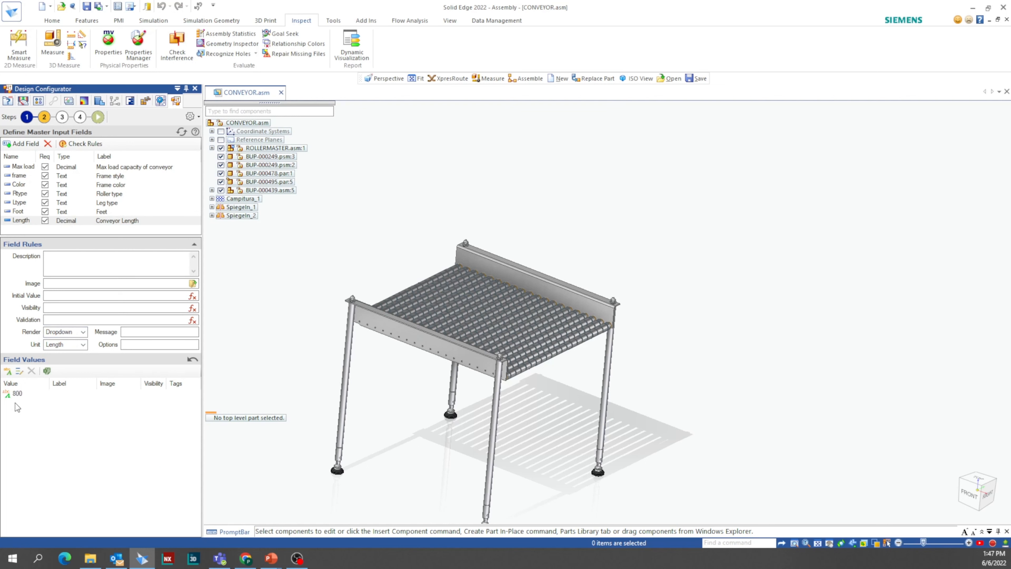
{"action": "type", "text": "1"}
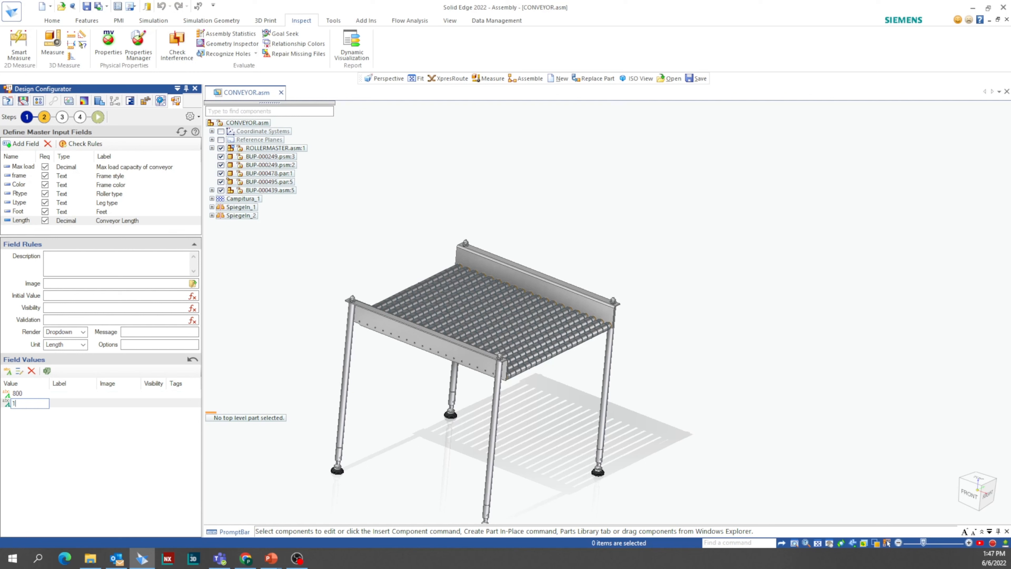
{"action": "type", "text": "000"}
{"action": "left_click", "coordinate": [22, 411]}
{"action": "left_click", "coordinate": [21, 411]}
{"action": "type", "text": "1120"}
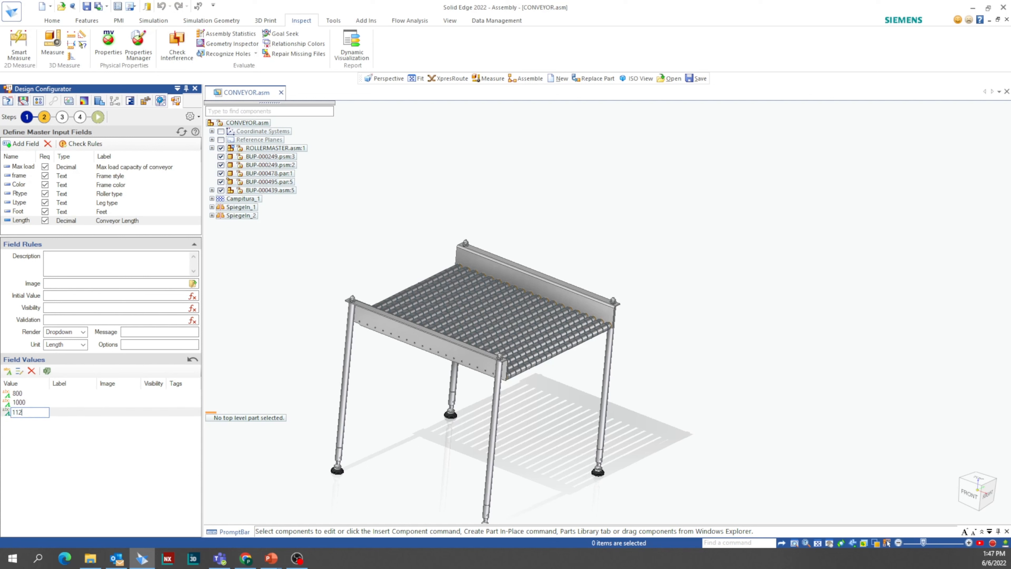
{"action": "left_click", "coordinate": [24, 443]}
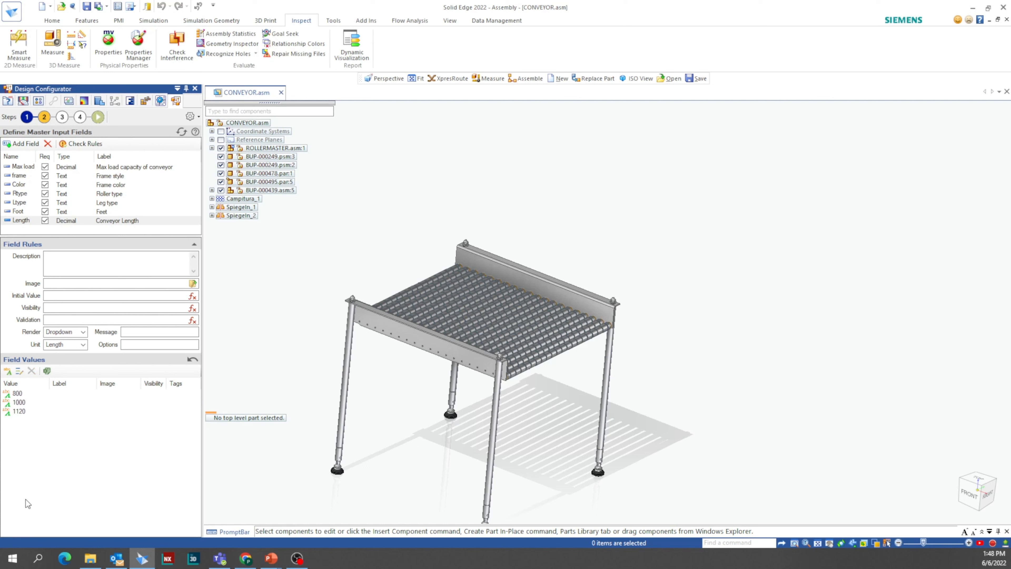
Measure the conveyor's width between the ends of the two side rails with Smart Measure.
{"action": "middle_click_drag", "start_coordinate": [517, 386], "coordinate": [485, 323]}
{"action": "left_click", "coordinate": [18, 44]}
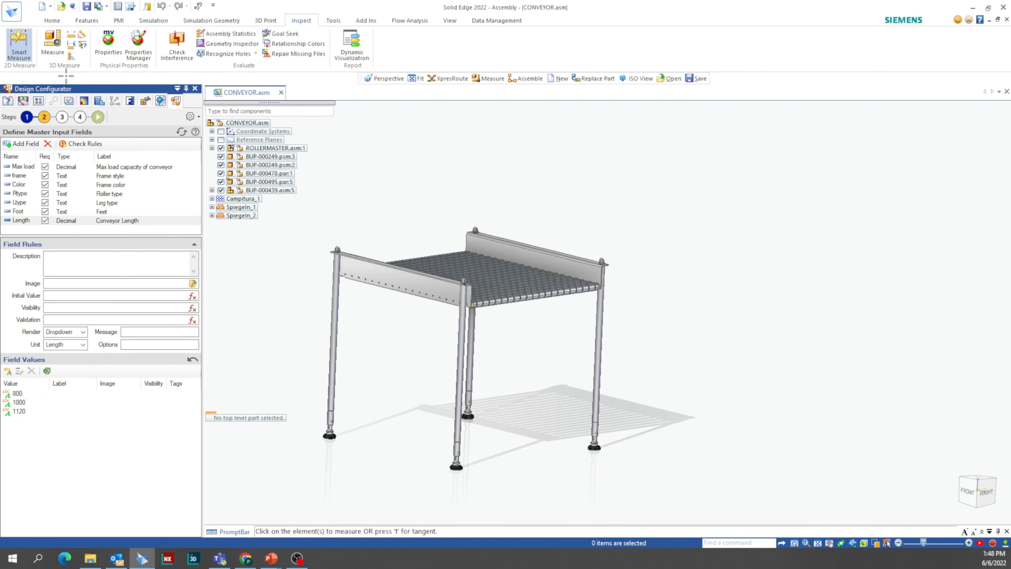
{"action": "scroll", "coordinate": [601, 263], "scroll_direction": "up", "scroll_amount": 5}
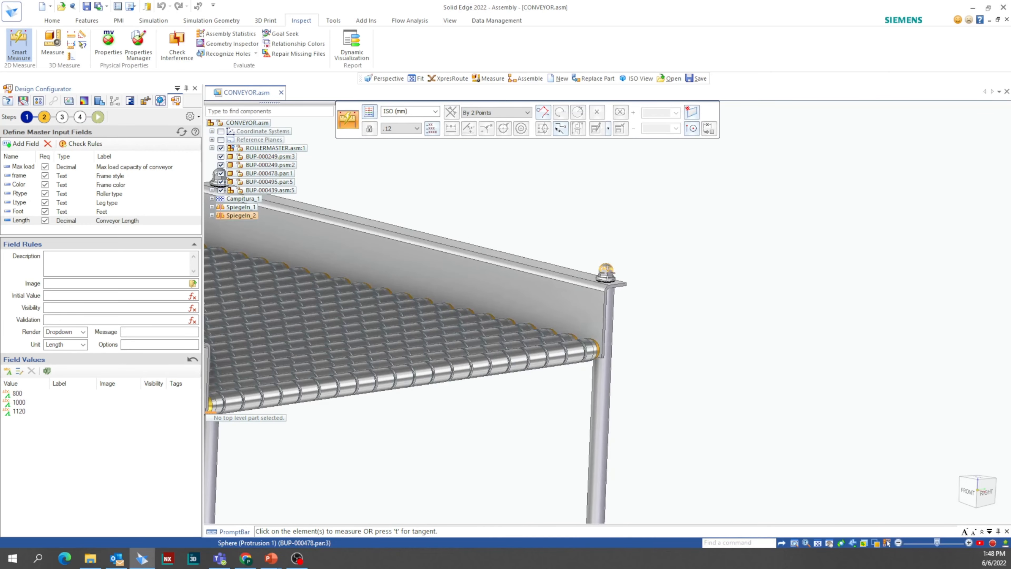
{"action": "left_click", "coordinate": [601, 312]}
{"action": "scroll", "coordinate": [580, 313], "scroll_direction": "down", "scroll_amount": 6}
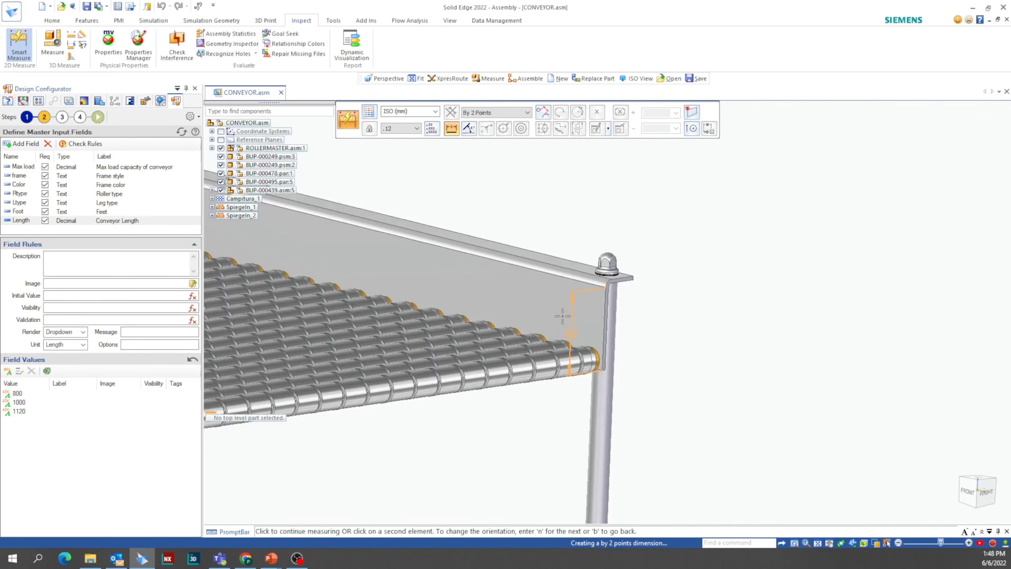
{"action": "scroll", "coordinate": [327, 356], "scroll_direction": "up", "scroll_amount": 2}
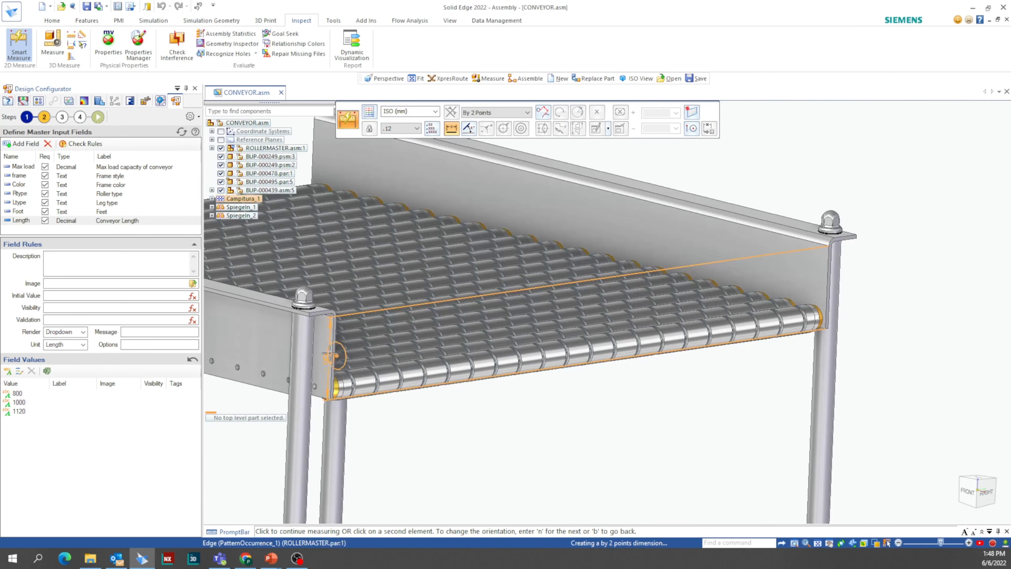
{"action": "left_click", "coordinate": [335, 344]}
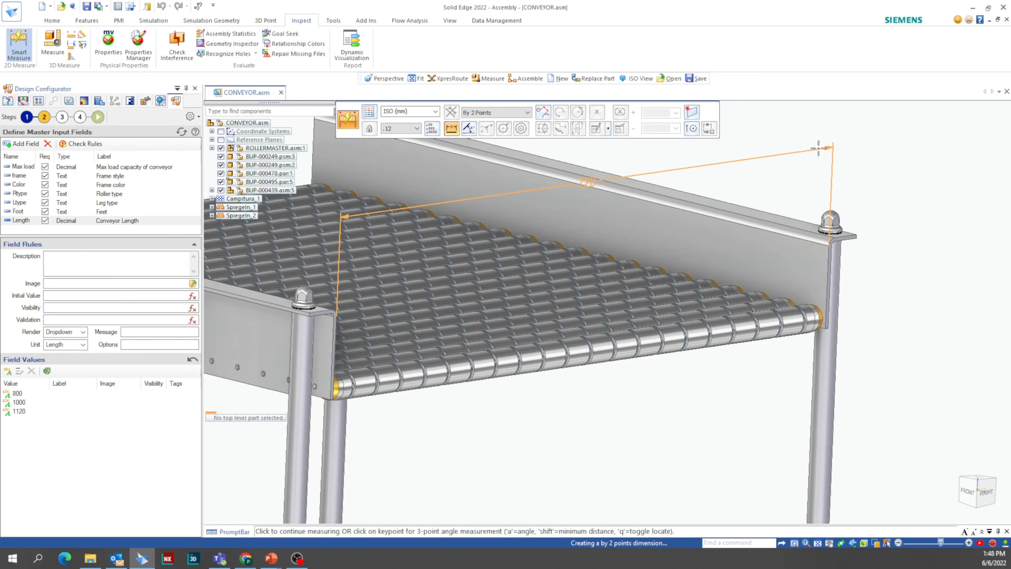
{"action": "right_click", "coordinate": [819, 148]}
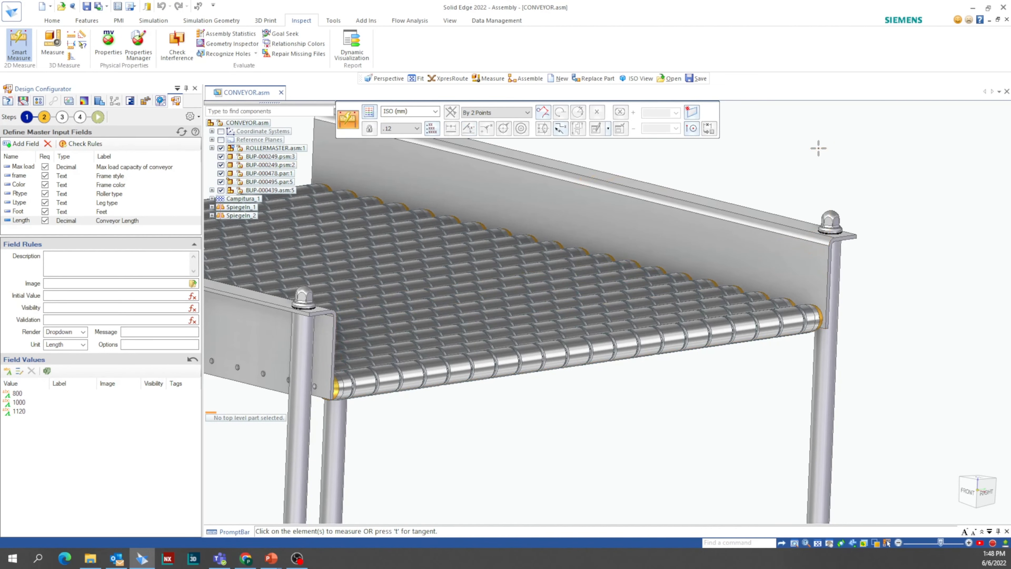
Add a required Decimal master input field named Width.
{"action": "double_click", "coordinate": [18, 230]}
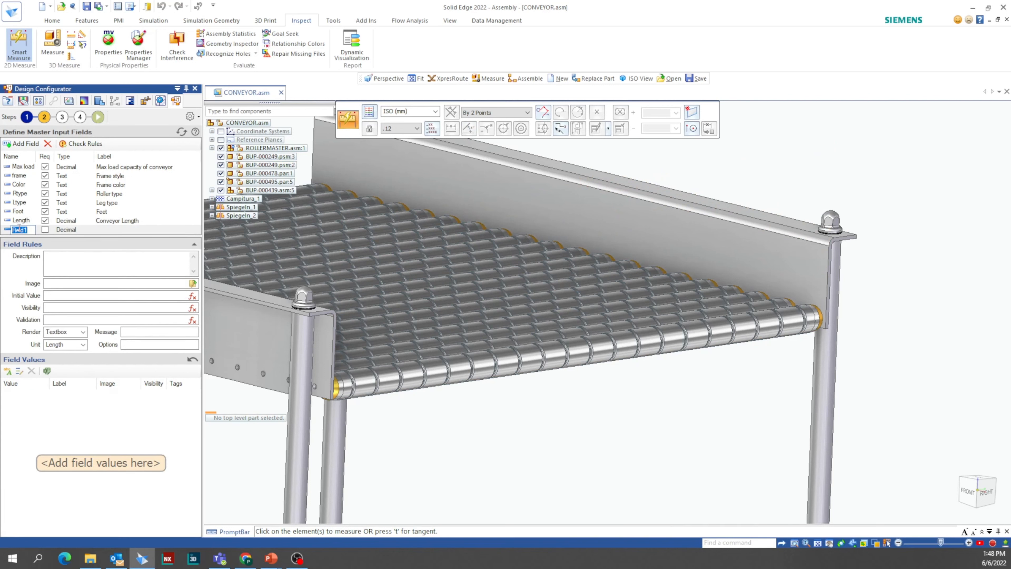
{"action": "type", "text": "Width"}
{"action": "left_click", "coordinate": [45, 229]}
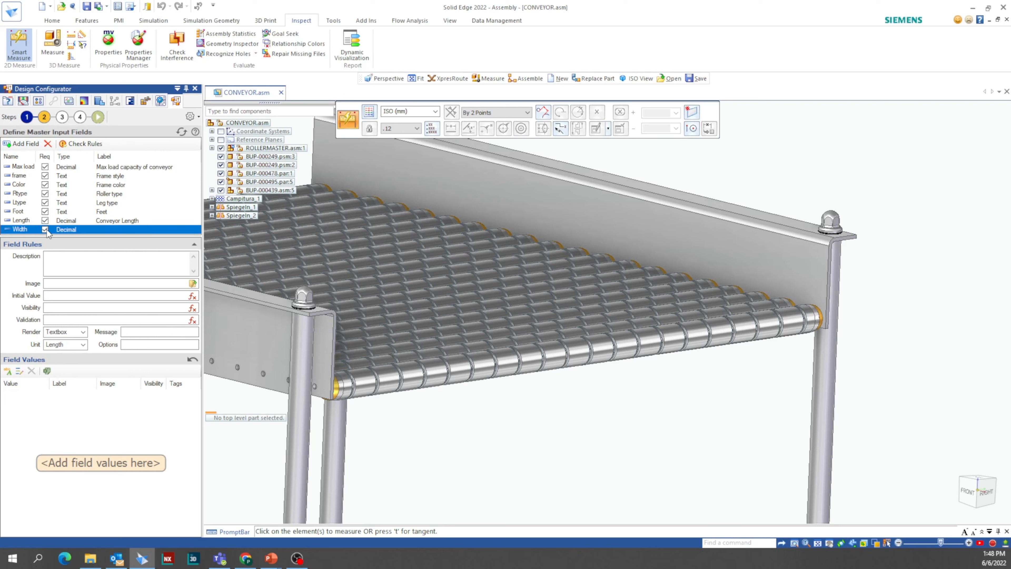
Label the Width field "Conveyor Width" and render it as a Dropdown.
{"action": "left_click", "coordinate": [102, 230]}
{"action": "type", "text": "Conveyor"}
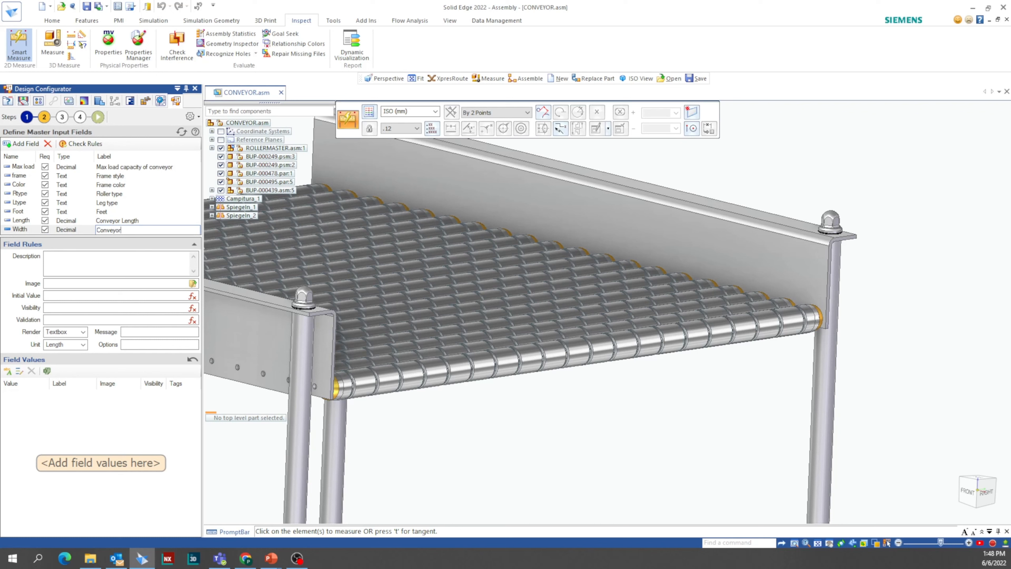
{"action": "type", "text": " Width"}
{"action": "left_click", "coordinate": [72, 331]}
{"action": "left_click", "coordinate": [77, 349]}
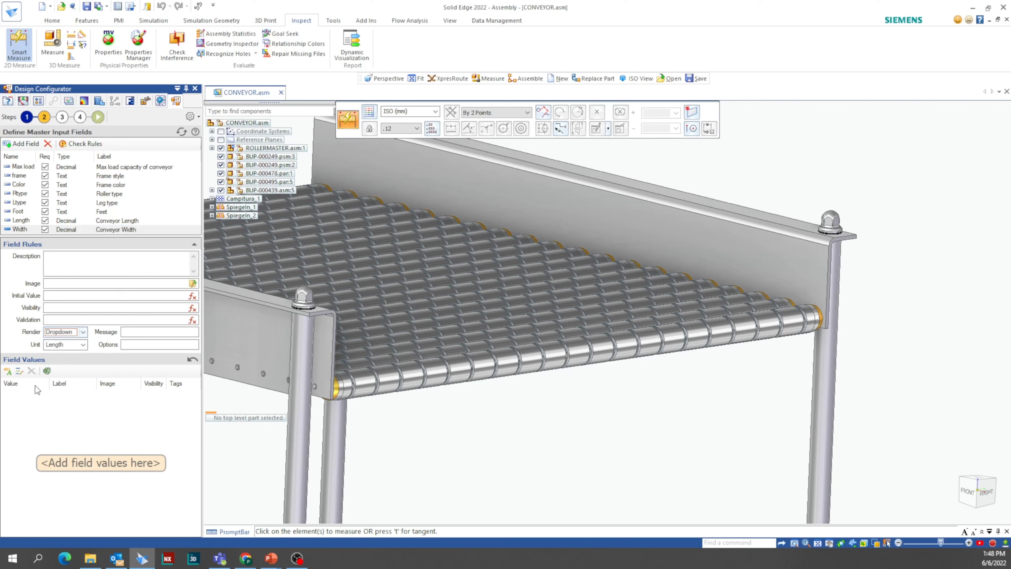
Add 520, 620 and 720 as the values of the Width field.
{"action": "left_click", "coordinate": [16, 394]}
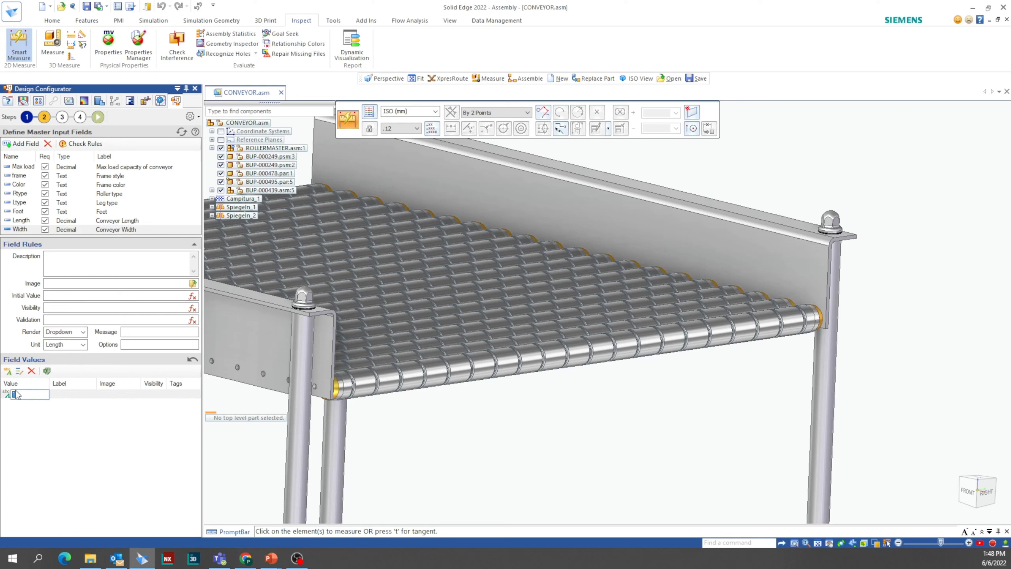
{"action": "type", "text": "50"}
{"action": "type", "text": "20"}
{"action": "left_click", "coordinate": [15, 411]}
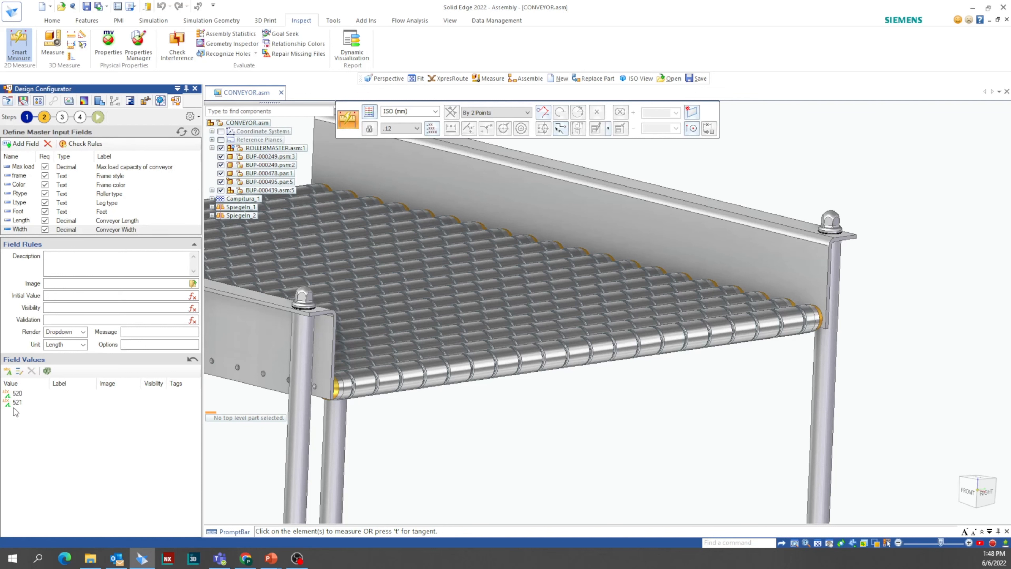
{"action": "double_click", "coordinate": [17, 402]}
{"action": "type", "text": "620"}
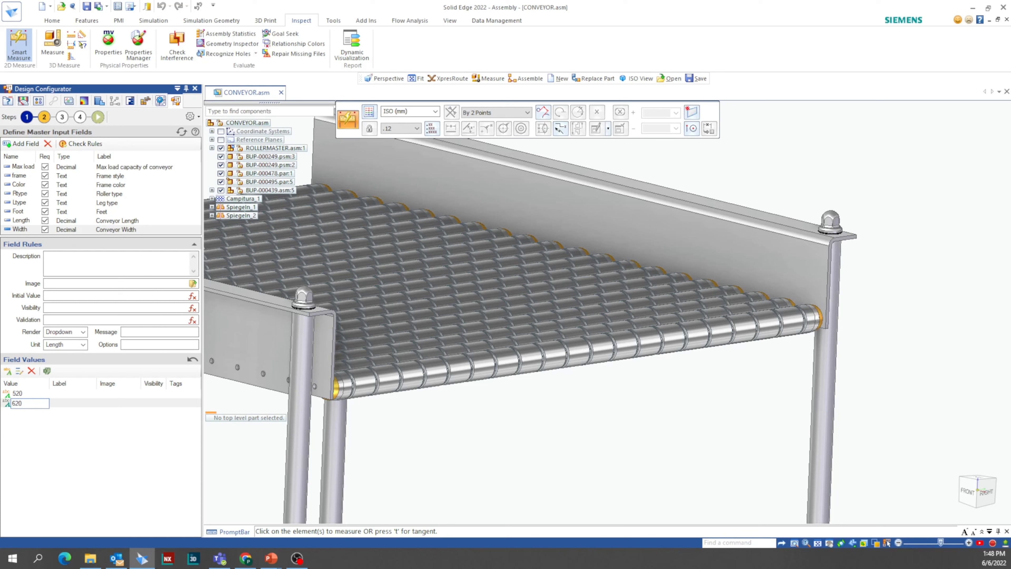
{"action": "left_click", "coordinate": [22, 416]}
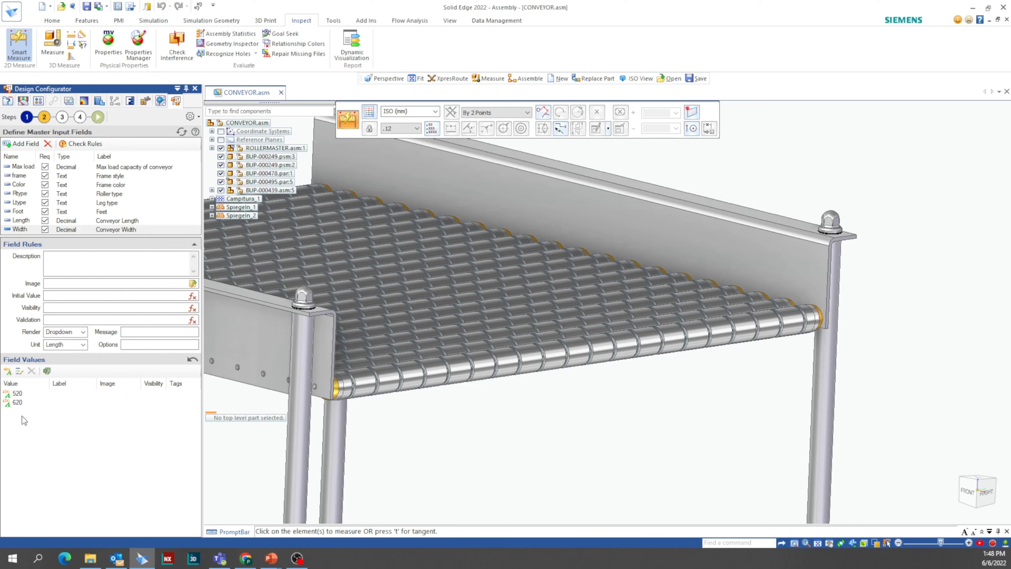
{"action": "type", "text": "720"}
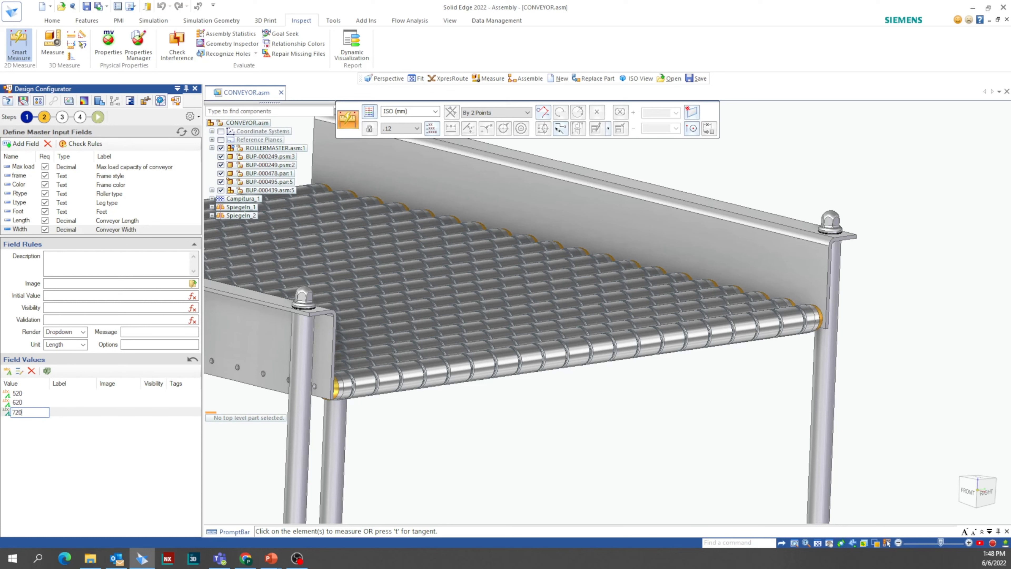
Preview the configuration form, check the Conveyor Length and Conveyor Width options, and return to the master input fields.
{"action": "left_click", "coordinate": [98, 117]}
{"action": "scroll", "coordinate": [133, 147], "scroll_direction": "down", "scroll_amount": 10}
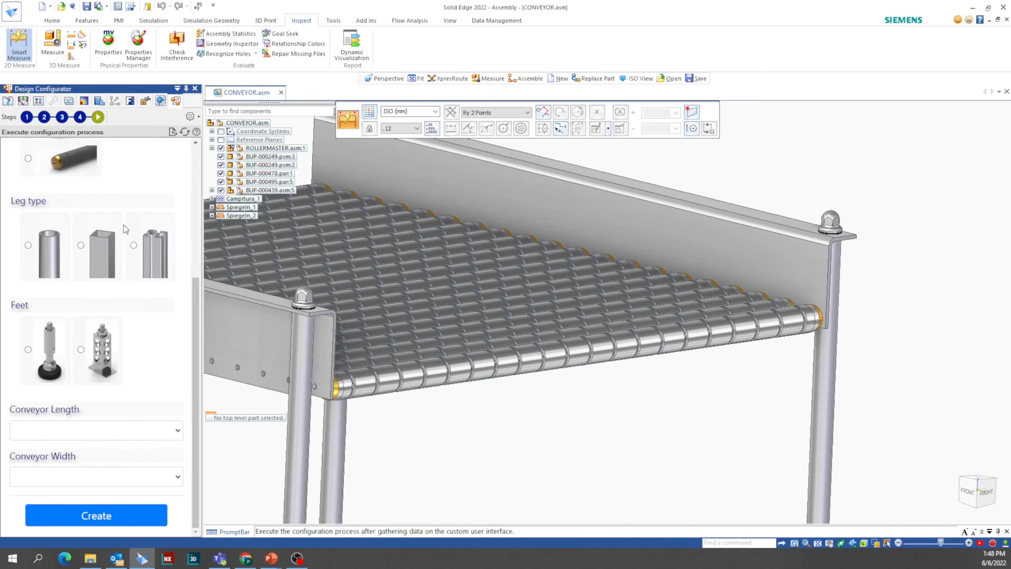
{"action": "left_click", "coordinate": [178, 434]}
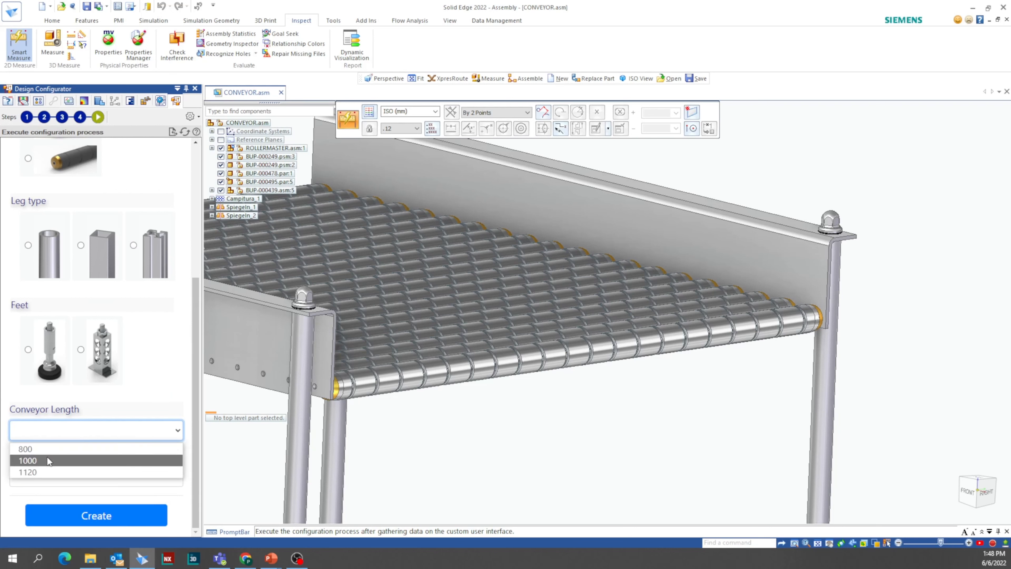
{"action": "left_click", "coordinate": [152, 390]}
{"action": "left_click", "coordinate": [171, 478]}
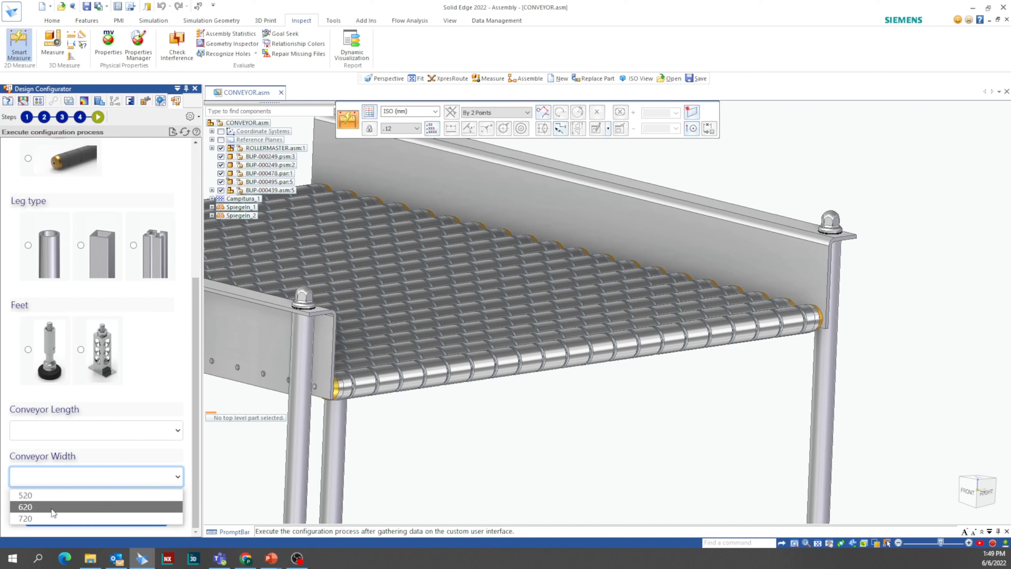
{"action": "left_click", "coordinate": [144, 408]}
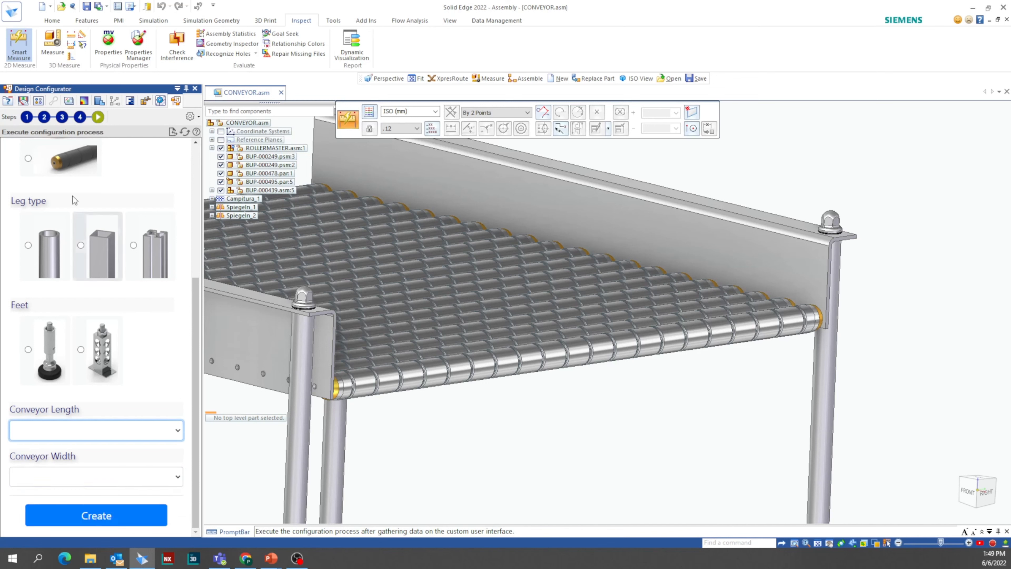
{"action": "left_click", "coordinate": [47, 120]}
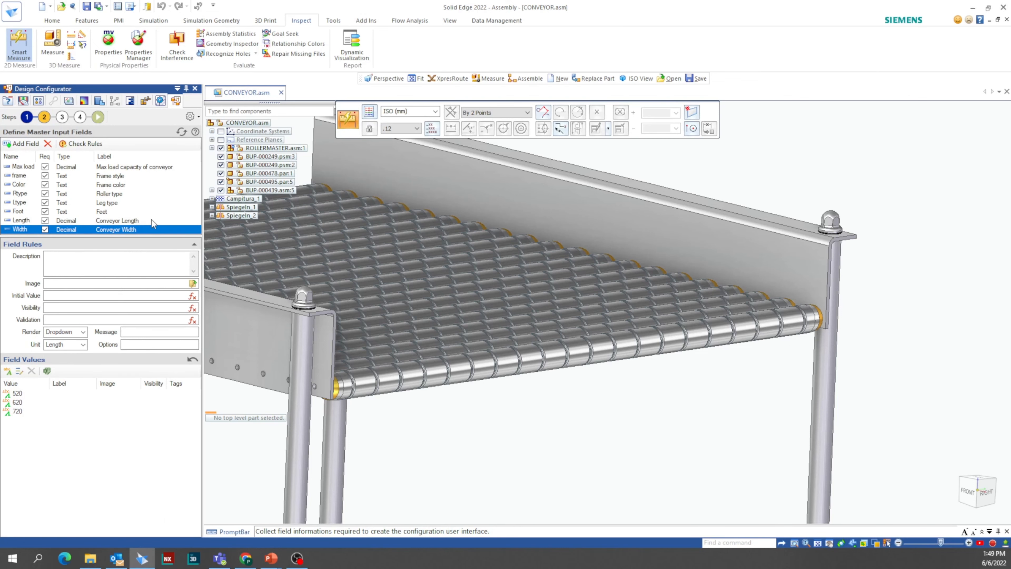
{"action": "scroll", "coordinate": [507, 359], "scroll_direction": "down", "scroll_amount": 5}
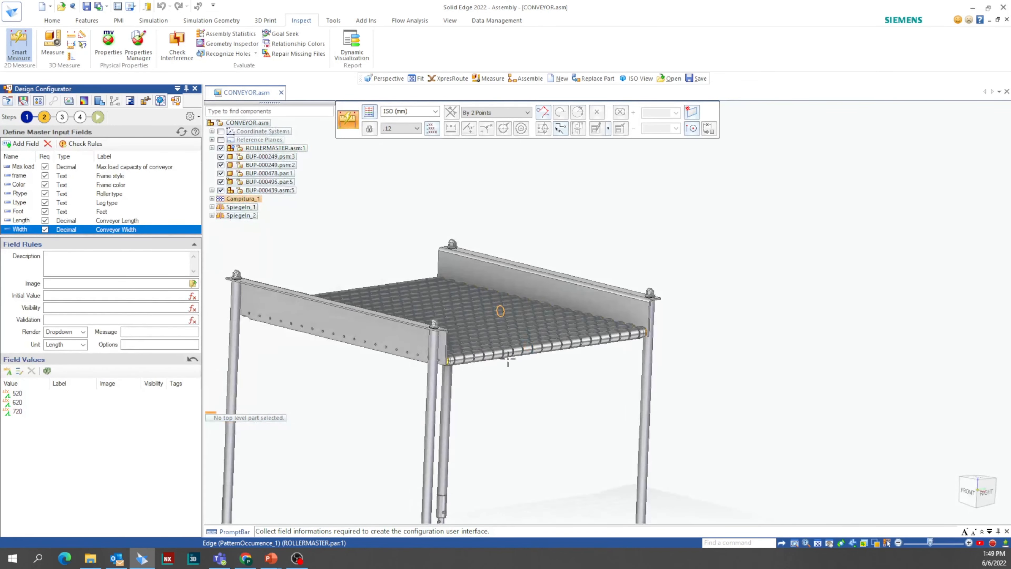
{"action": "scroll", "coordinate": [508, 358], "scroll_direction": "down", "scroll_amount": 3}
{"action": "mouse_move", "coordinate": [384, 459]}
{"action": "middle_mouse_down"}
{"action": "mouse_move", "coordinate": [508, 311]}
{"action": "mouse_move", "coordinate": [501, 327]}
{"action": "mouse_move", "coordinate": [488, 321]}
{"action": "mouse_move", "coordinate": [481, 346]}
{"action": "middle_mouse_up"}
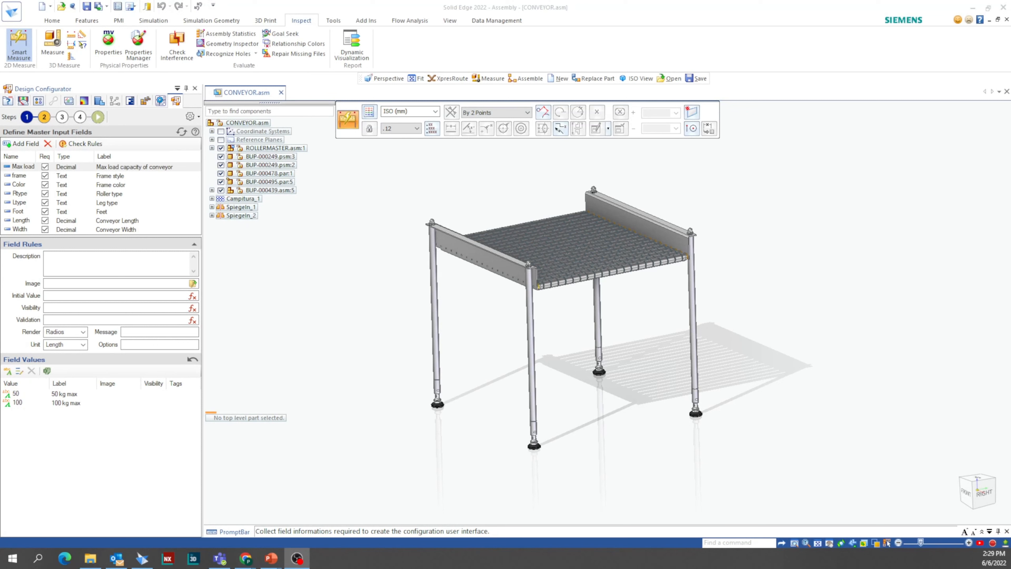
Set the visibility rule of the frame field's Aluminum value to Input.Max_load<100, validate it and widen the Visibility column.
{"action": "left_click", "coordinate": [153, 394]}
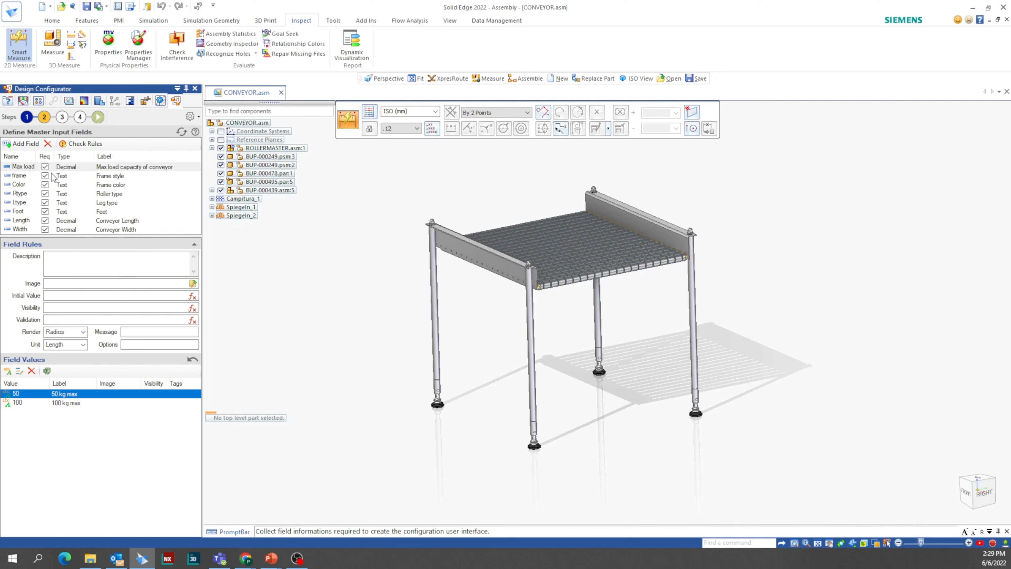
{"action": "left_click", "coordinate": [17, 177]}
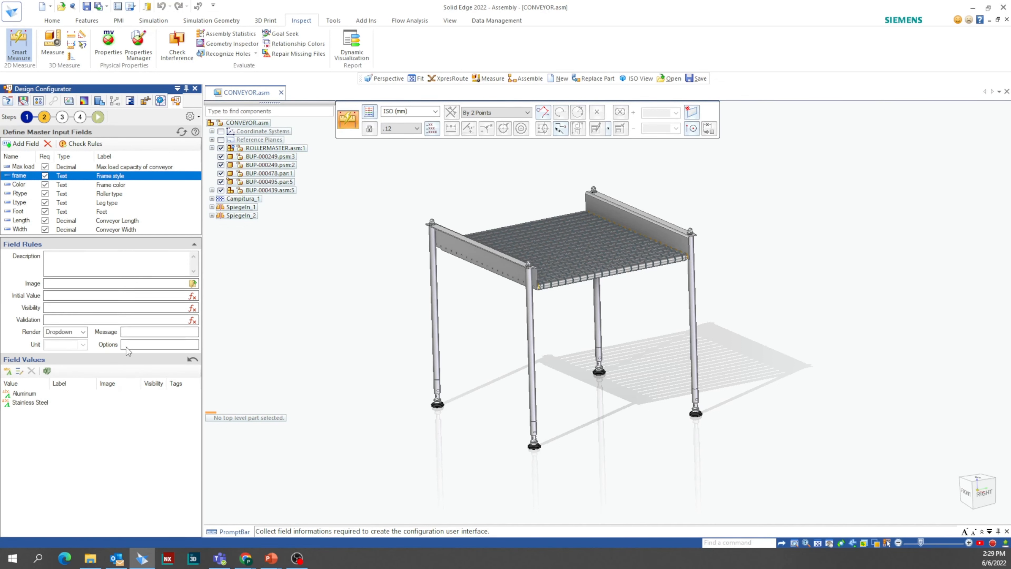
{"action": "left_click", "coordinate": [155, 392]}
{"action": "left_click", "coordinate": [157, 392]}
{"action": "left_click", "coordinate": [159, 394]}
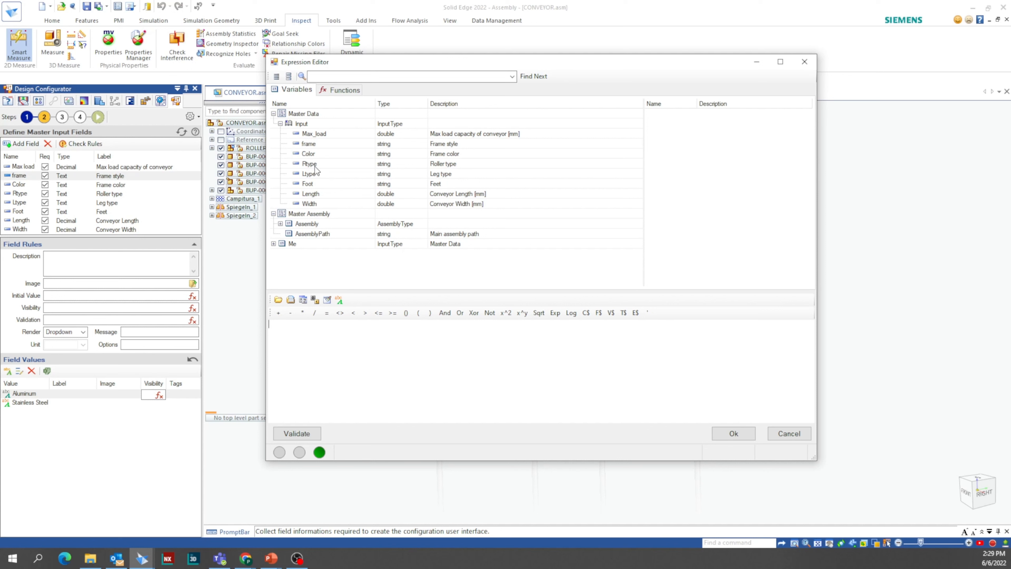
{"action": "double_click", "coordinate": [314, 134]}
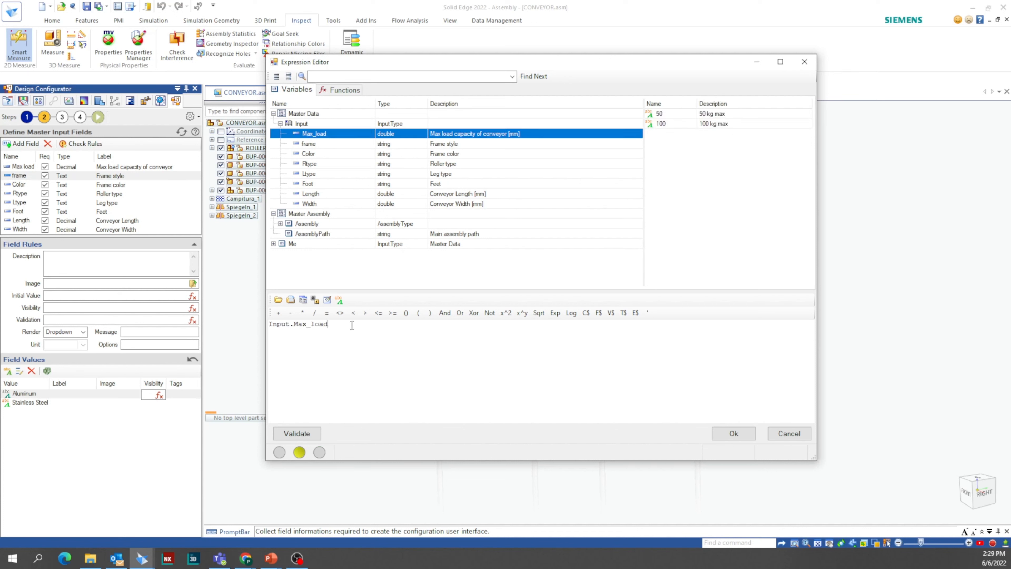
{"action": "left_click", "coordinate": [353, 313]}
{"action": "double_click", "coordinate": [660, 125]}
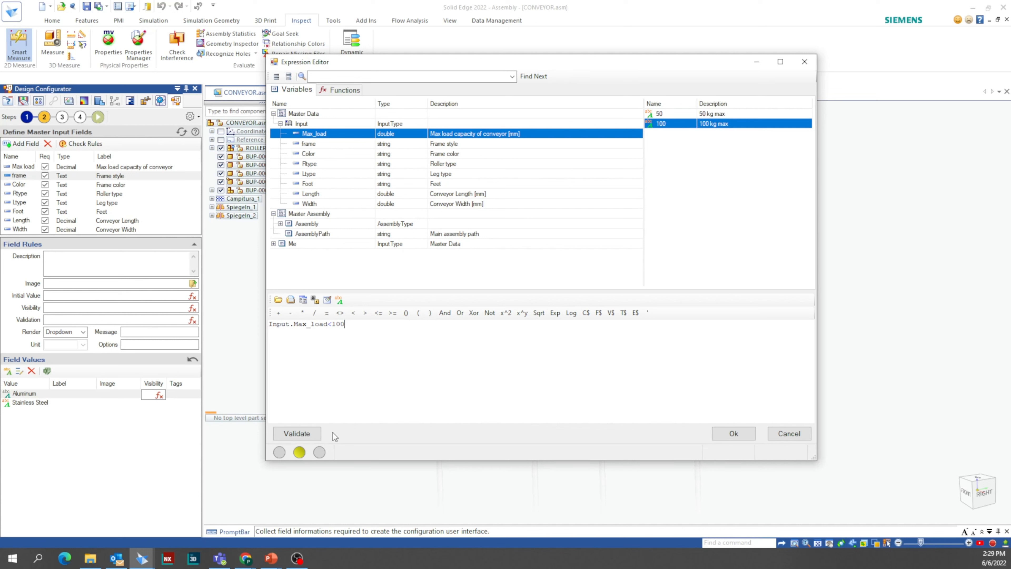
{"action": "left_click", "coordinate": [315, 433]}
{"action": "left_click", "coordinate": [734, 435]}
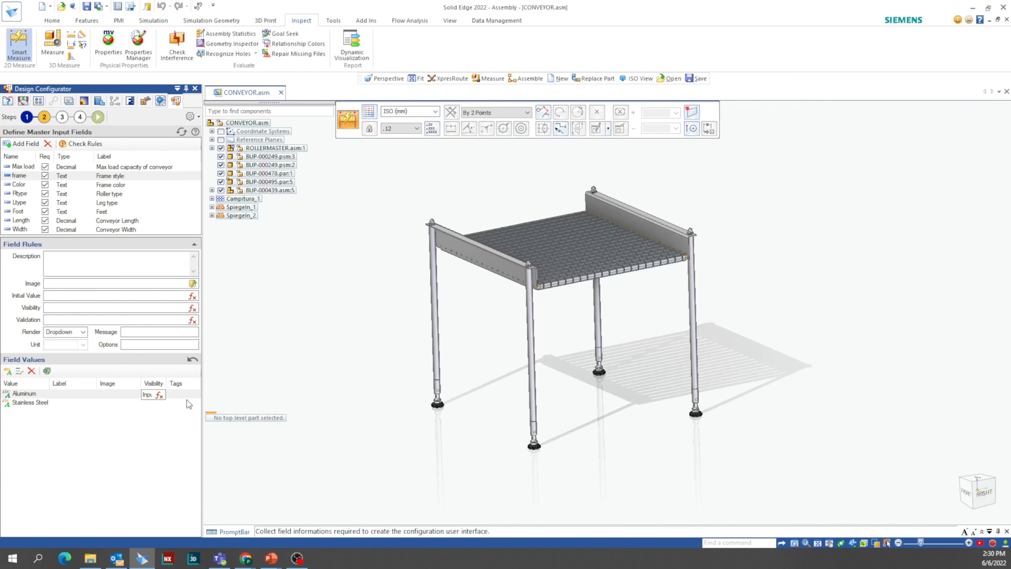
{"action": "left_click_drag", "start_coordinate": [165, 380], "coordinate": [189, 381]}
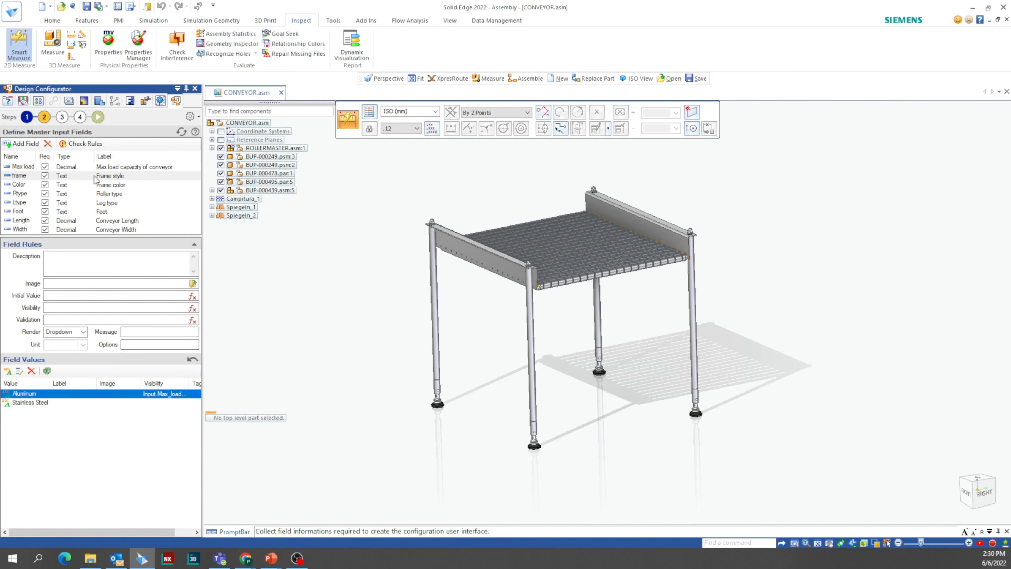
Run the configuration form and compare the Frame style options offered for 50 kg max and 100 kg max.
{"action": "left_click", "coordinate": [98, 117]}
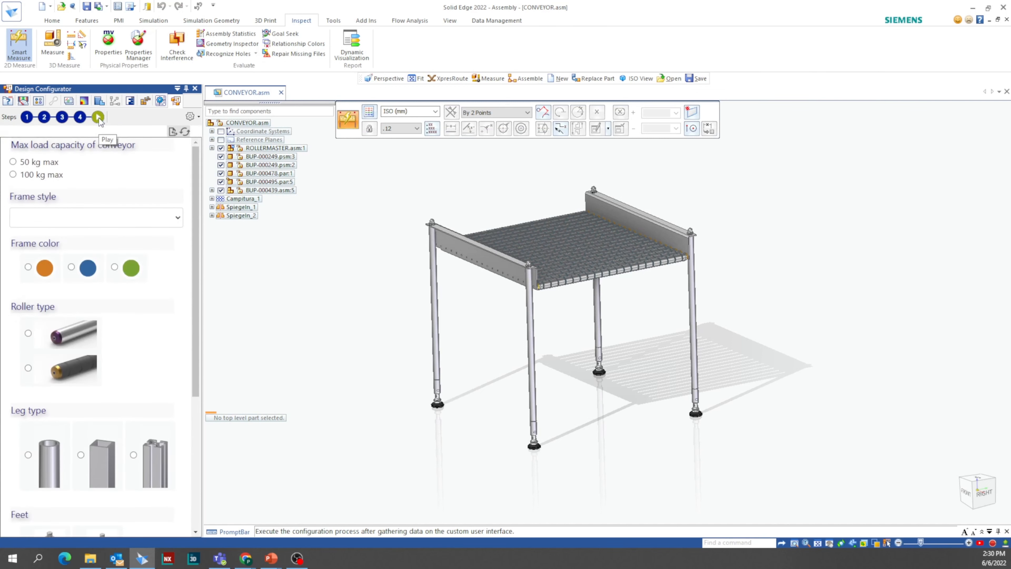
{"action": "left_click", "coordinate": [13, 162]}
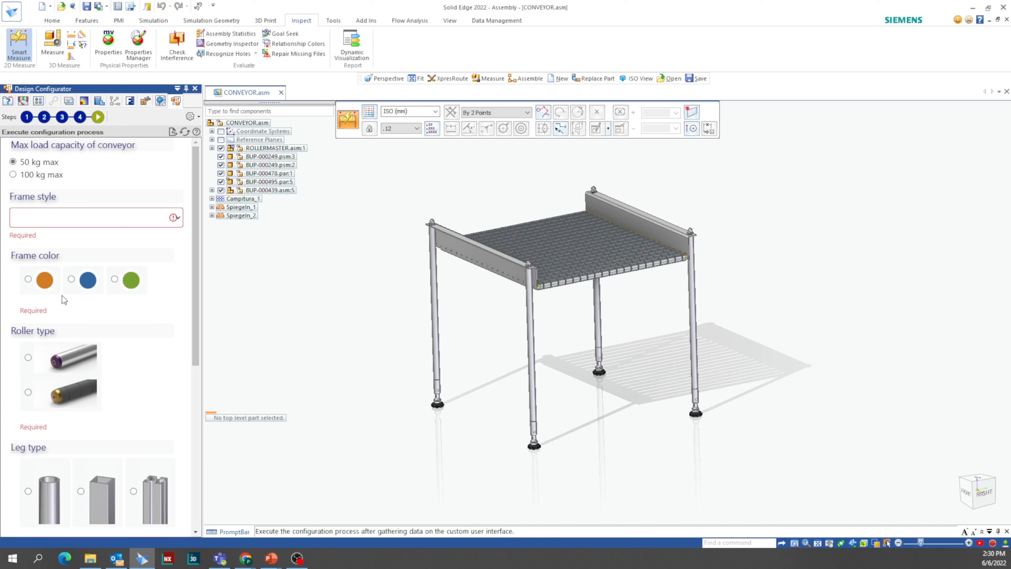
{"action": "left_click", "coordinate": [177, 219]}
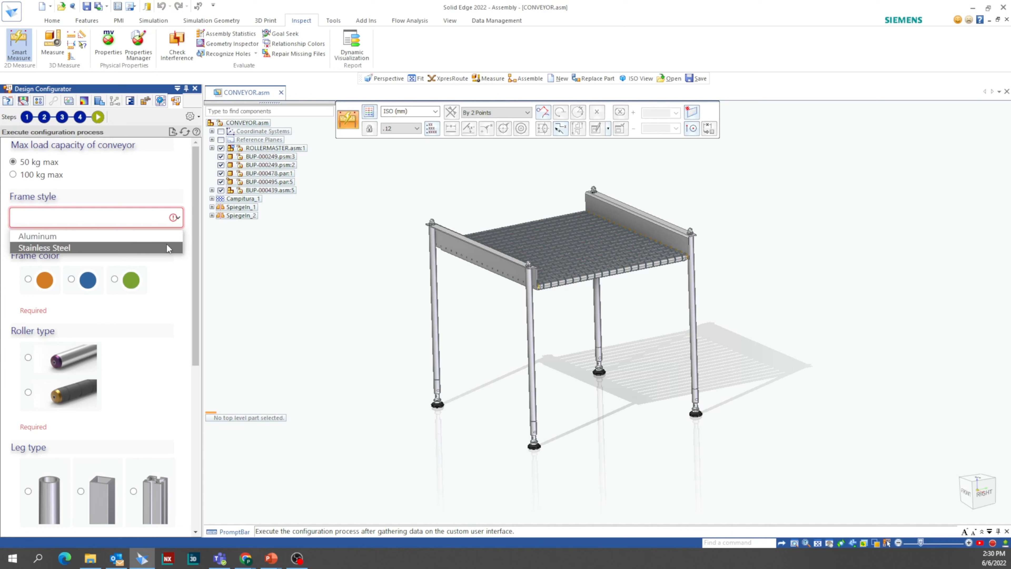
{"action": "left_click", "coordinate": [88, 184]}
{"action": "left_click", "coordinate": [57, 176]}
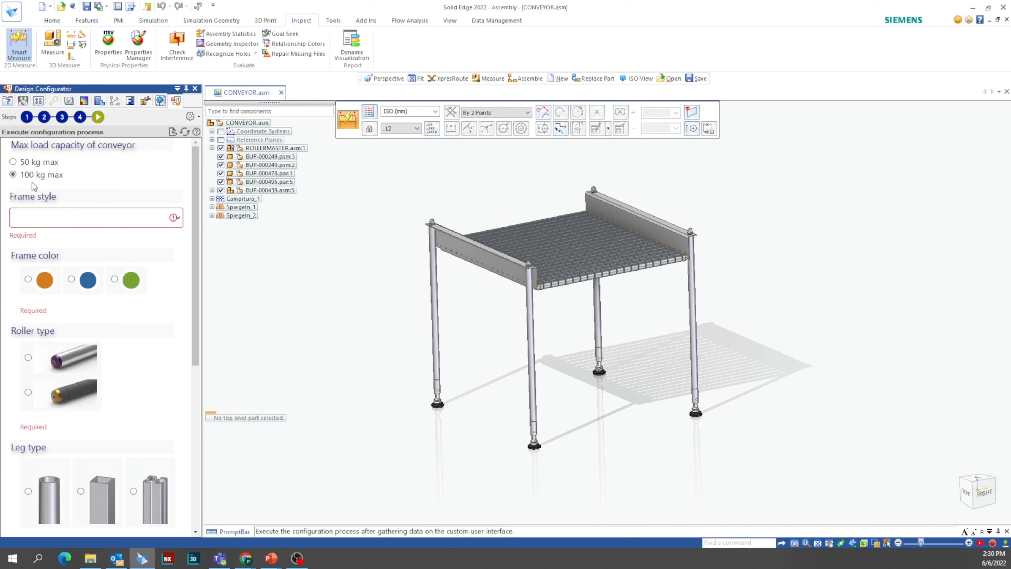
{"action": "left_click", "coordinate": [93, 220]}
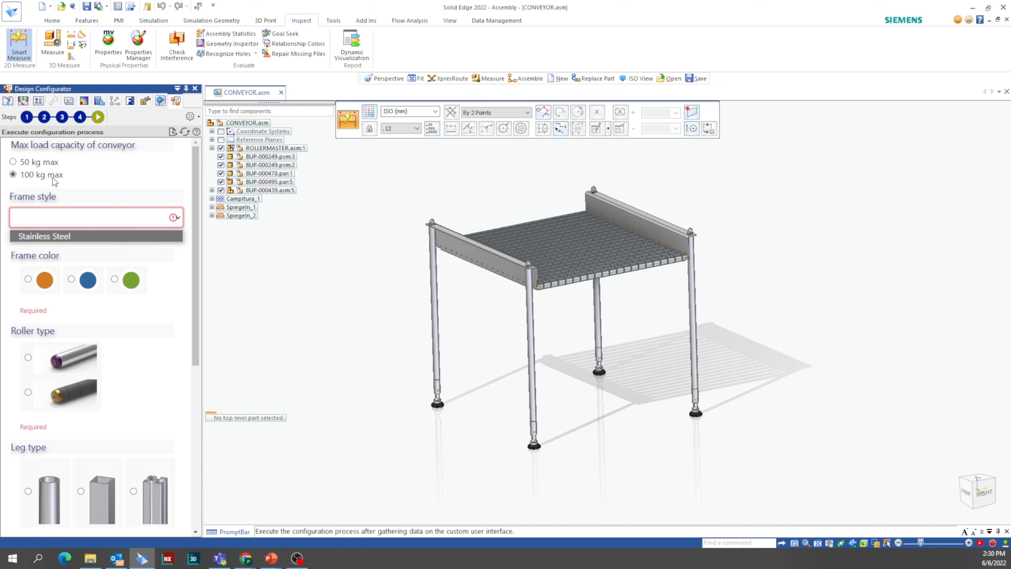
{"action": "left_click", "coordinate": [125, 182]}
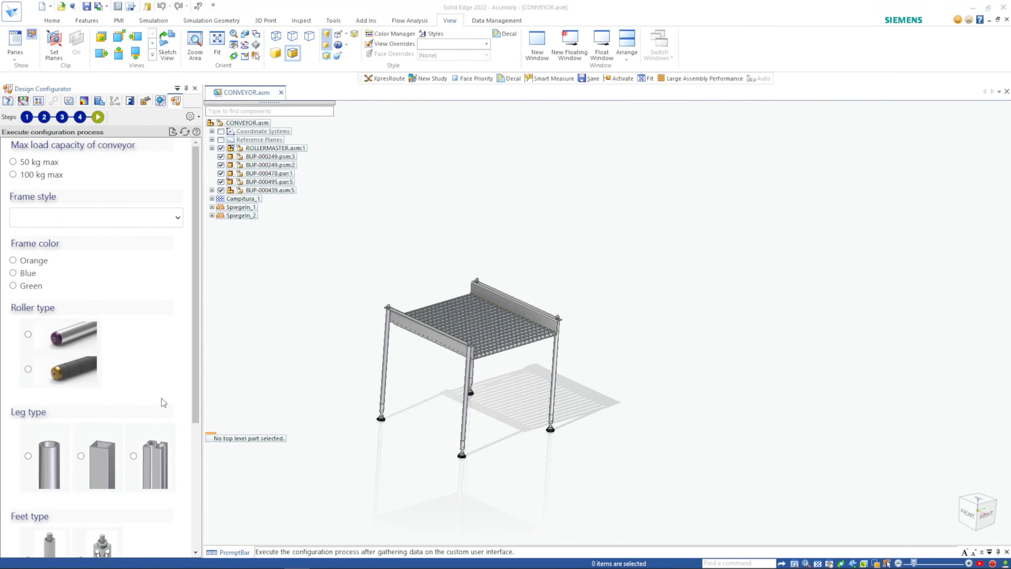
Add a Truth Mapping global rule and name its truth table ConveyorTYPE.
{"action": "left_click", "coordinate": [63, 117]}
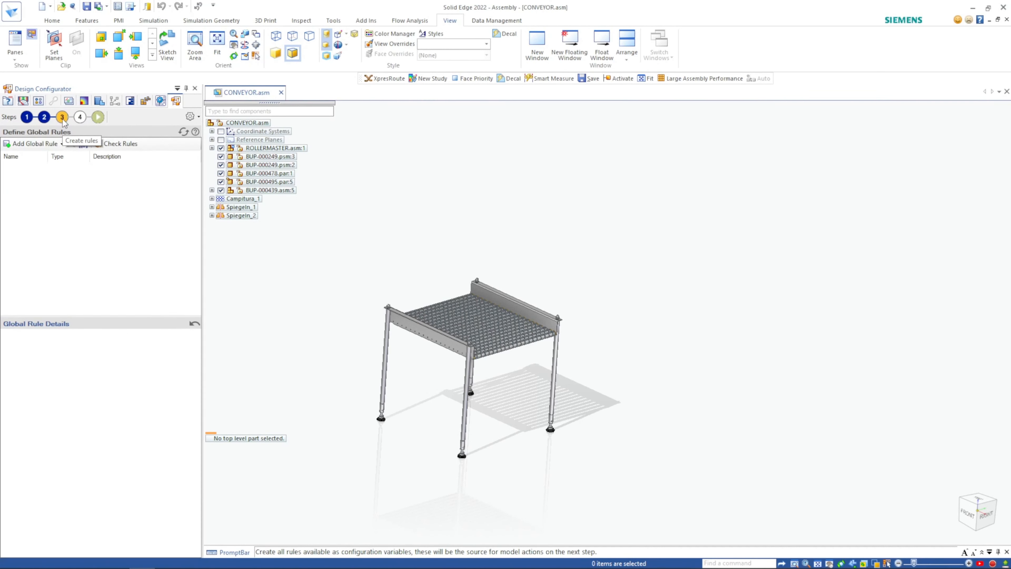
{"action": "left_click", "coordinate": [62, 144]}
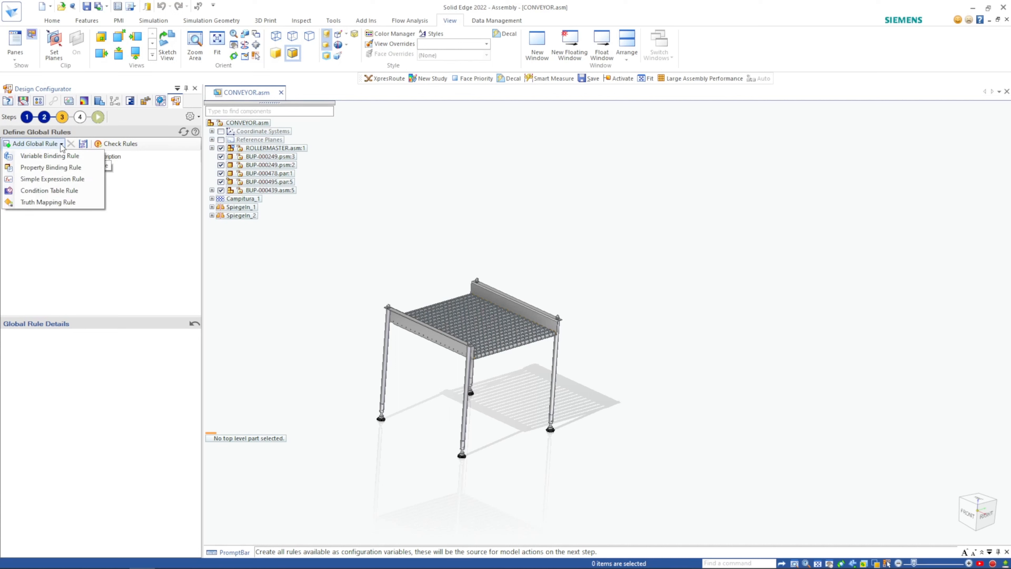
{"action": "left_click", "coordinate": [65, 204]}
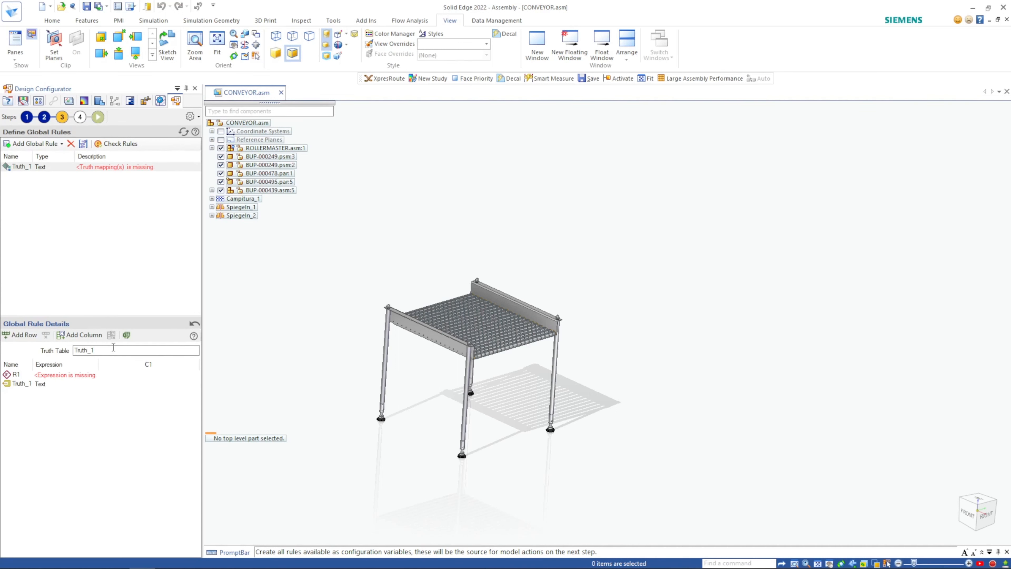
{"action": "left_click", "coordinate": [113, 350]}
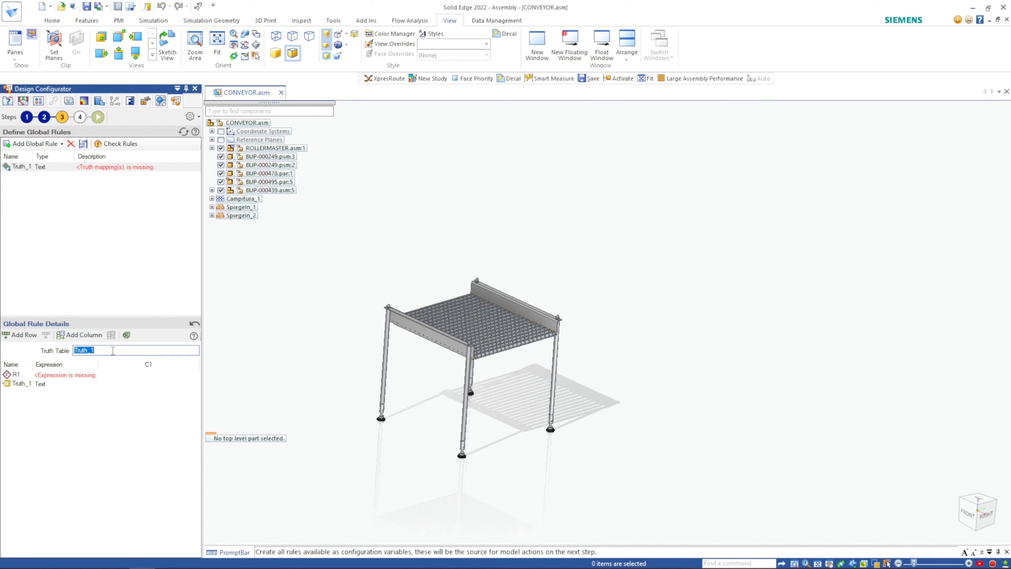
{"action": "type", "text": "ConveyorTYPE"}
Set the expression of truth table row R1 to Input.Max_load=50 and validate it.
{"action": "left_click", "coordinate": [79, 376]}
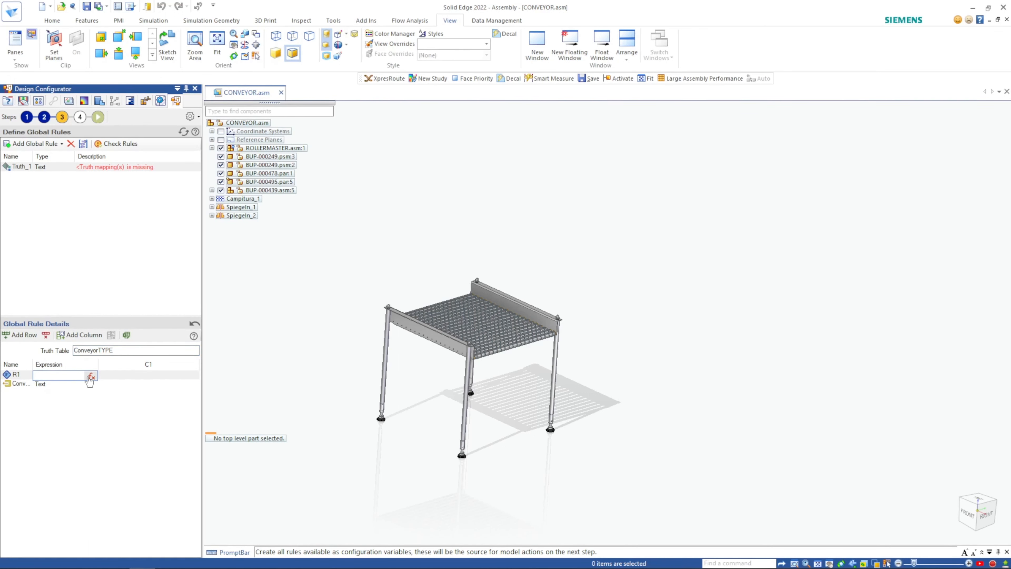
{"action": "left_click", "coordinate": [92, 376]}
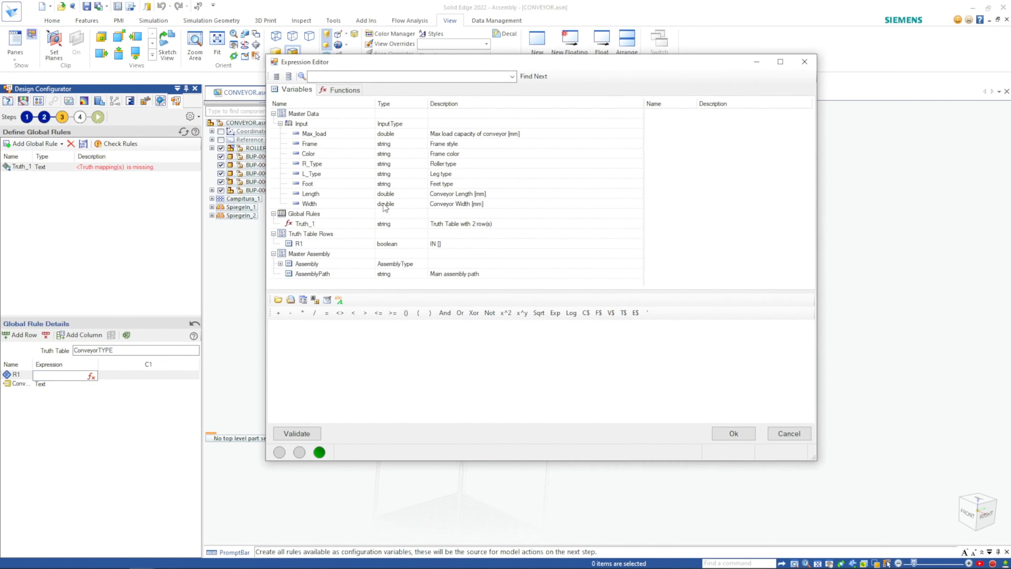
{"action": "left_click", "coordinate": [324, 134]}
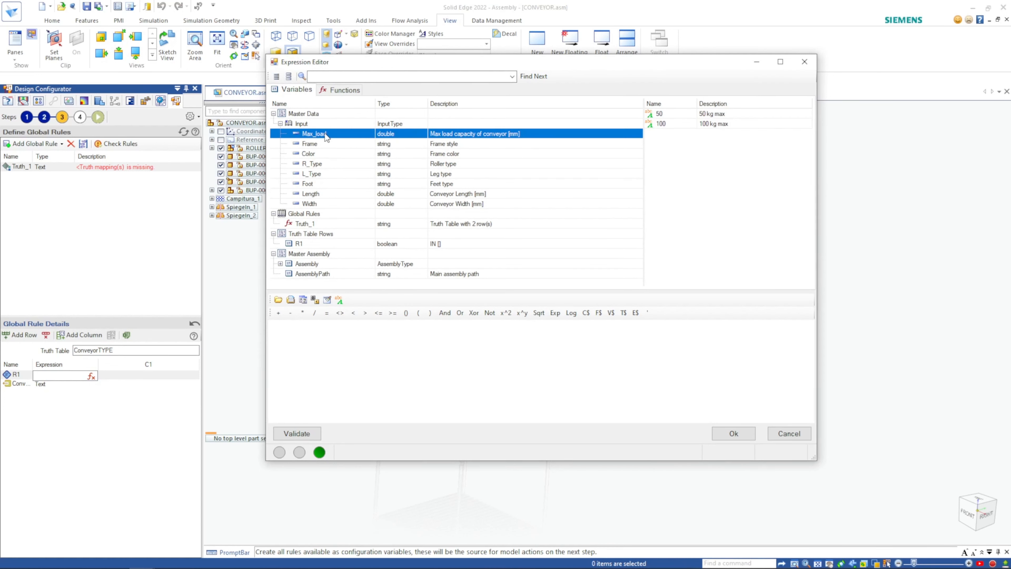
{"action": "double_click", "coordinate": [324, 133]}
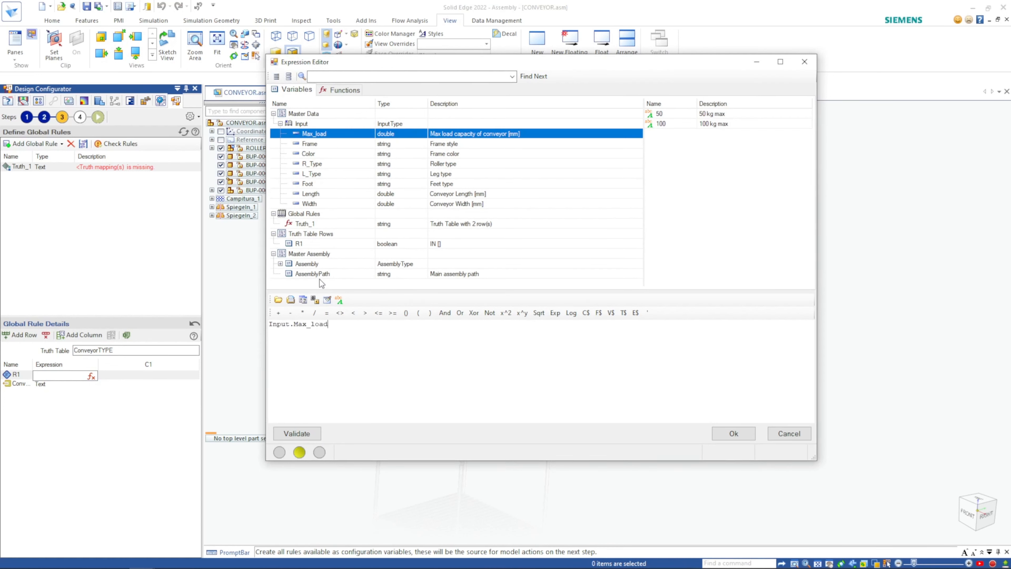
{"action": "left_click", "coordinate": [327, 314]}
{"action": "double_click", "coordinate": [671, 115]}
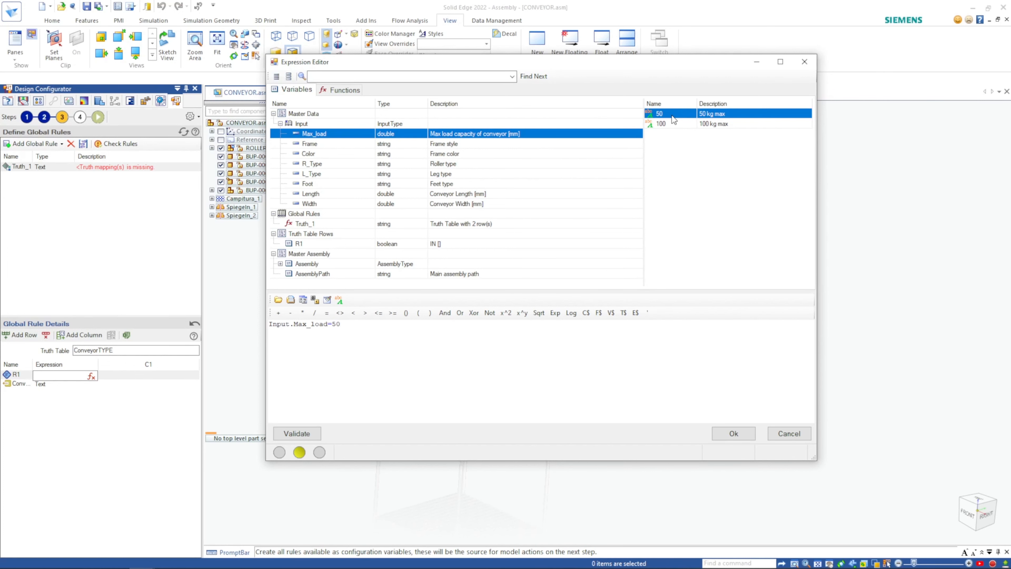
{"action": "left_click", "coordinate": [297, 433]}
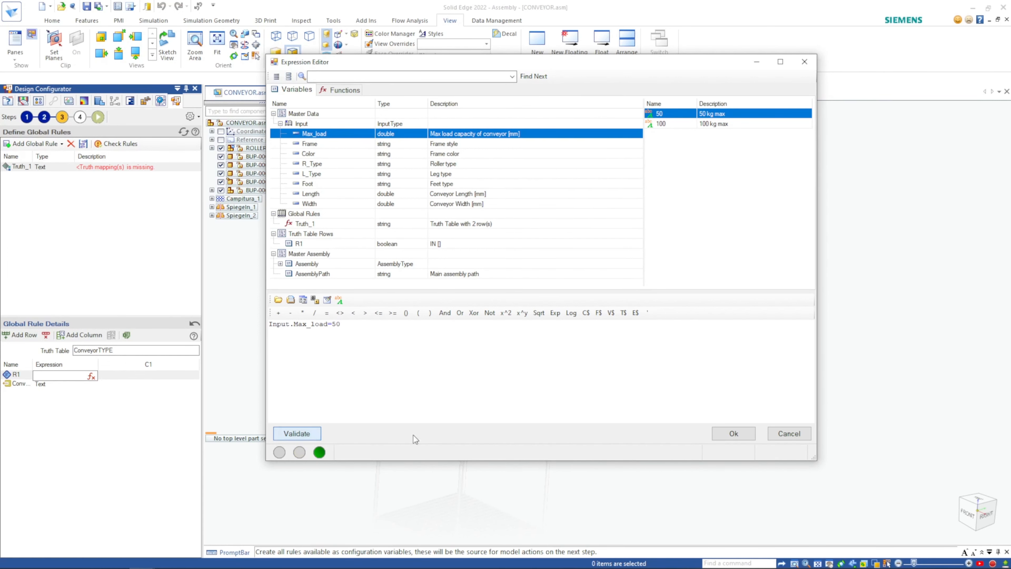
{"action": "left_click", "coordinate": [734, 433]}
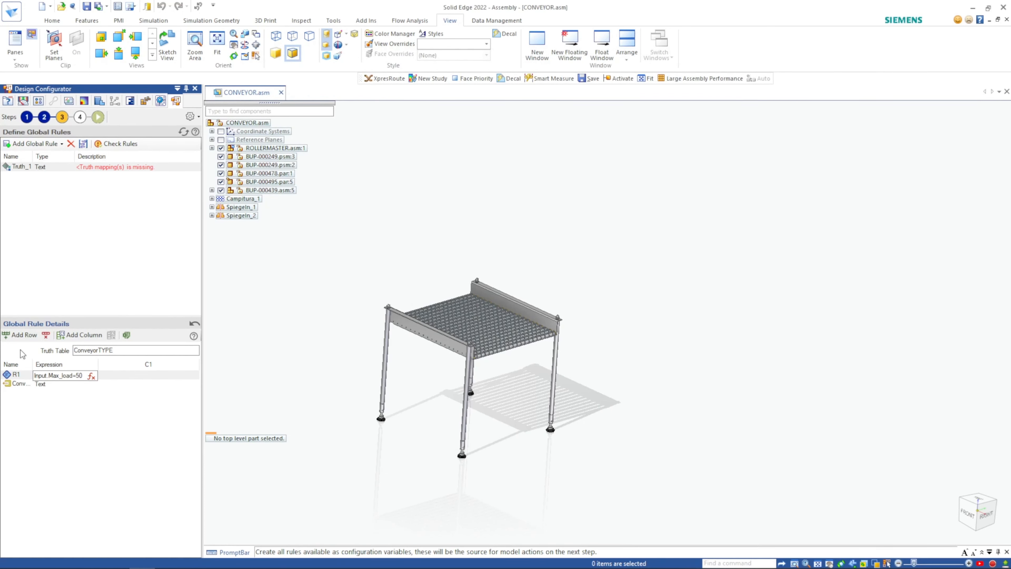
Add a second truth table row with the expression Input.Max_load=100.
{"action": "left_click", "coordinate": [22, 336]}
{"action": "left_click", "coordinate": [62, 385]}
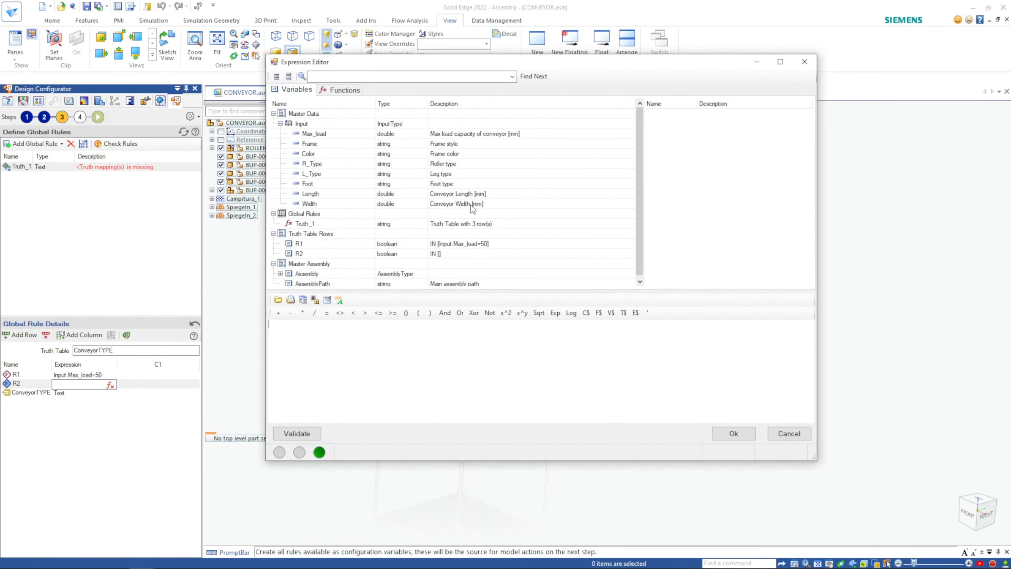
{"action": "double_click", "coordinate": [330, 134]}
{"action": "left_click", "coordinate": [326, 313]}
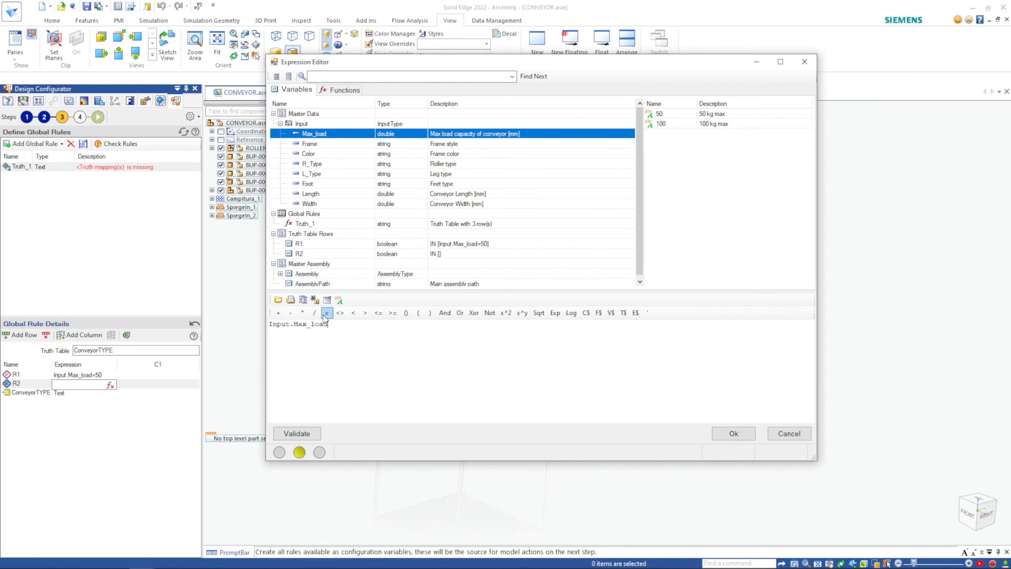
{"action": "left_click", "coordinate": [680, 126]}
{"action": "double_click", "coordinate": [681, 125]}
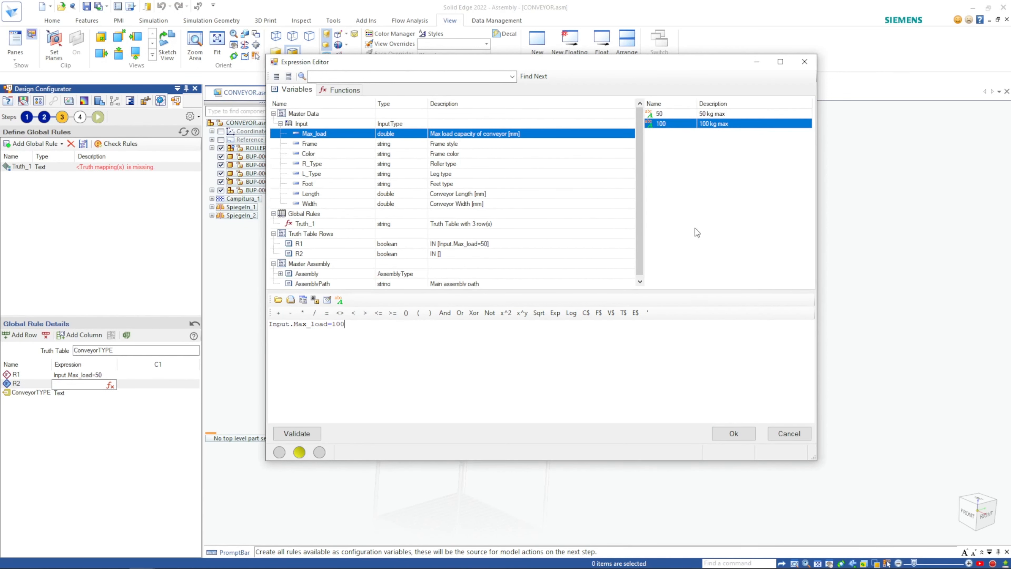
{"action": "left_click", "coordinate": [733, 433]}
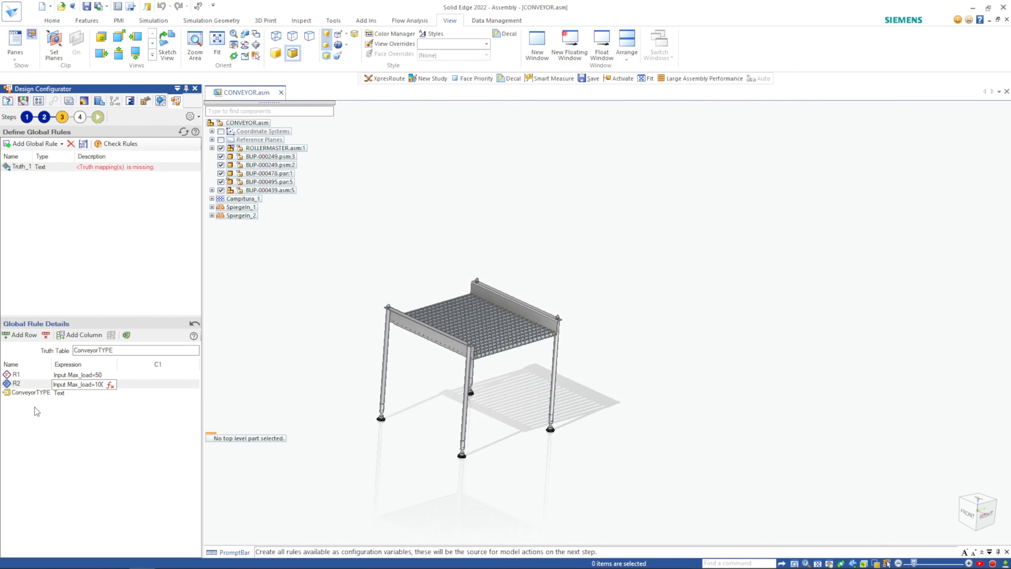
Add a third truth table row with the expression Input.Frame="Aluminum" and validate it.
{"action": "left_click", "coordinate": [21, 340]}
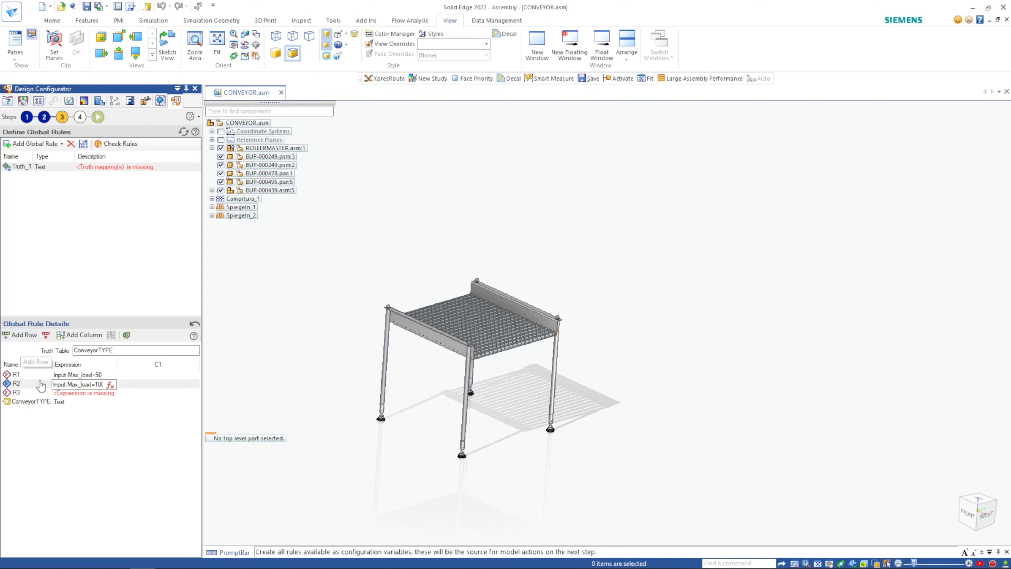
{"action": "left_click", "coordinate": [66, 393]}
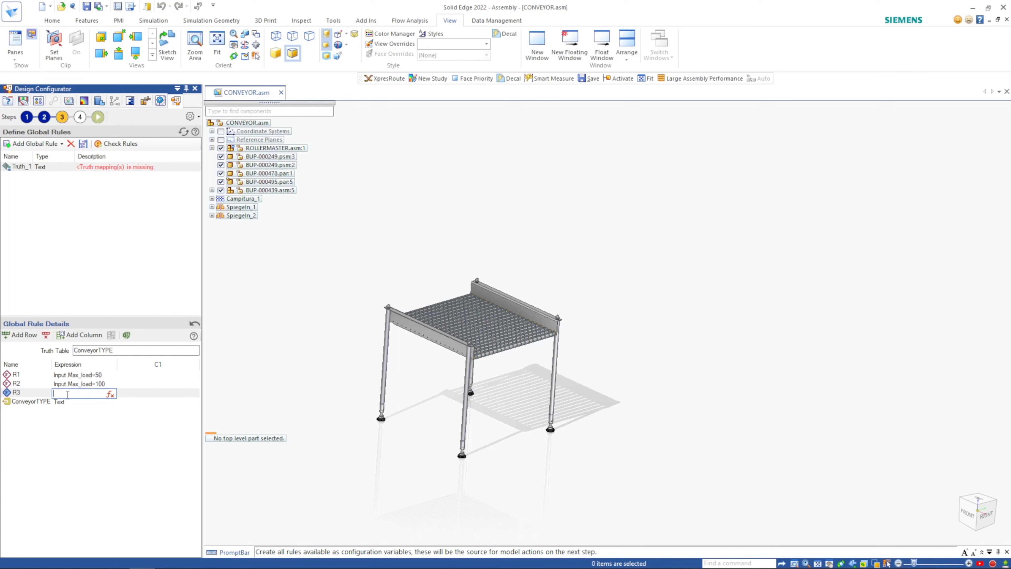
{"action": "left_click", "coordinate": [110, 393]}
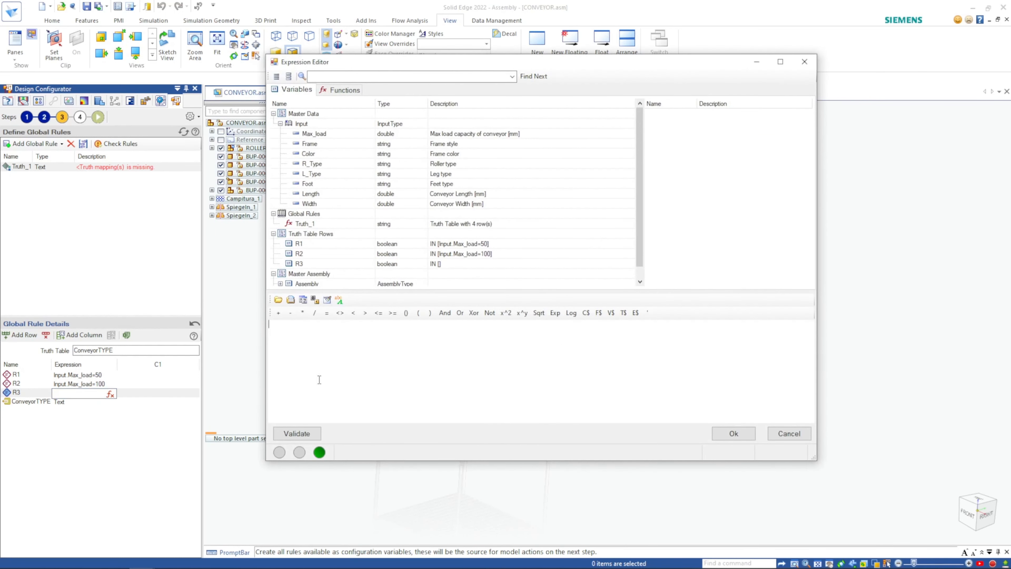
{"action": "double_click", "coordinate": [321, 145]}
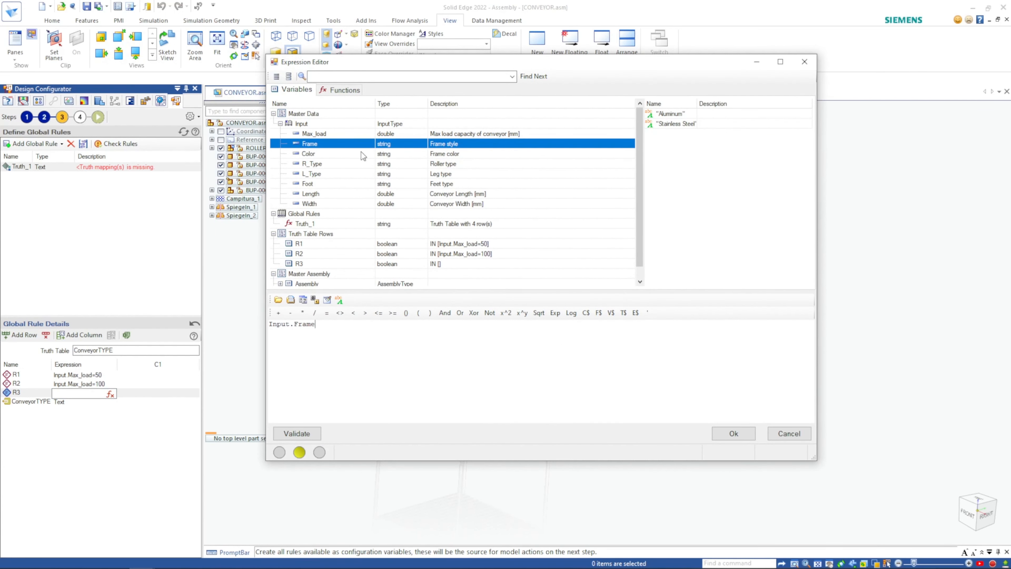
{"action": "double_click", "coordinate": [671, 113]}
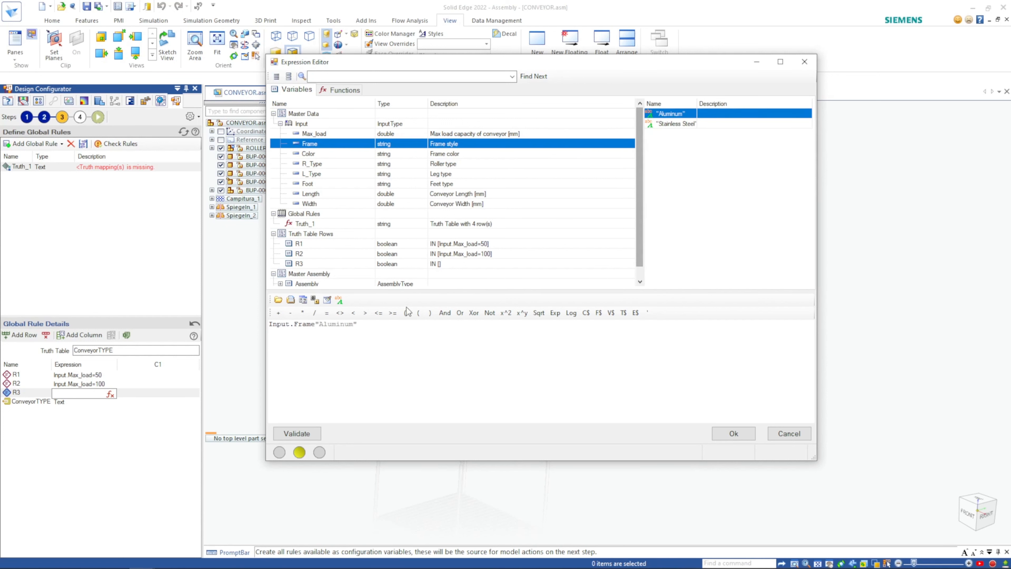
{"action": "left_click", "coordinate": [317, 325]}
{"action": "left_click", "coordinate": [326, 313]}
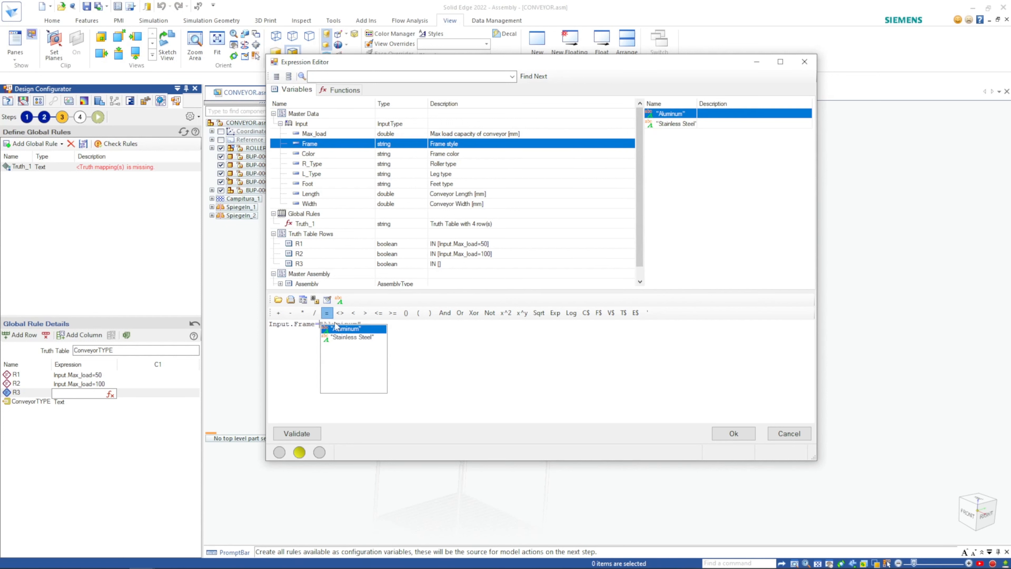
{"action": "left_click", "coordinate": [366, 329]}
{"action": "left_click", "coordinate": [296, 433]}
{"action": "left_click", "coordinate": [733, 433]}
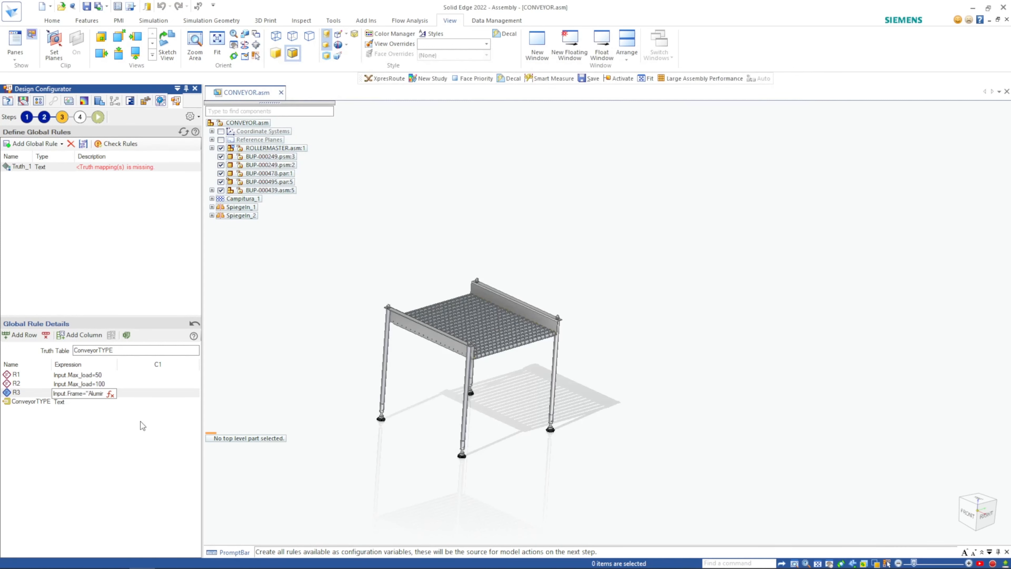
Add a fourth truth table row with the expression Input.Frame="Stainless Steel".
{"action": "left_click", "coordinate": [25, 335]}
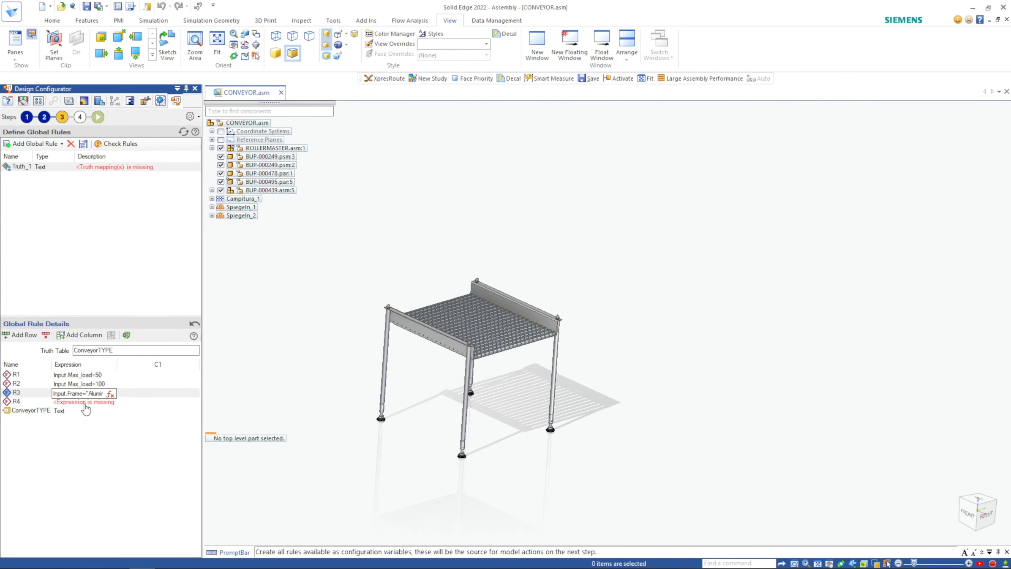
{"action": "left_click", "coordinate": [110, 403]}
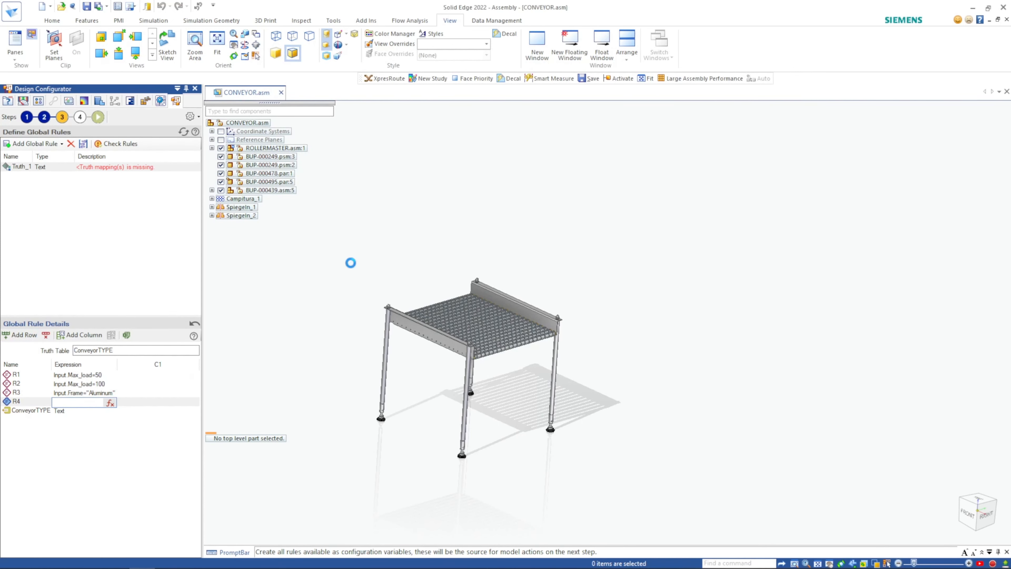
{"action": "double_click", "coordinate": [318, 145]}
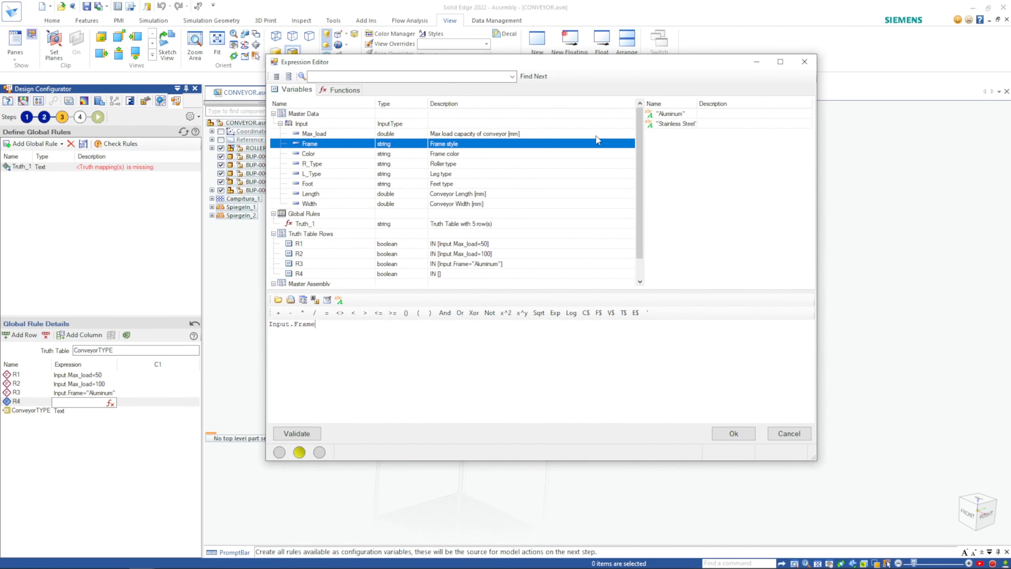
{"action": "left_click", "coordinate": [325, 314]}
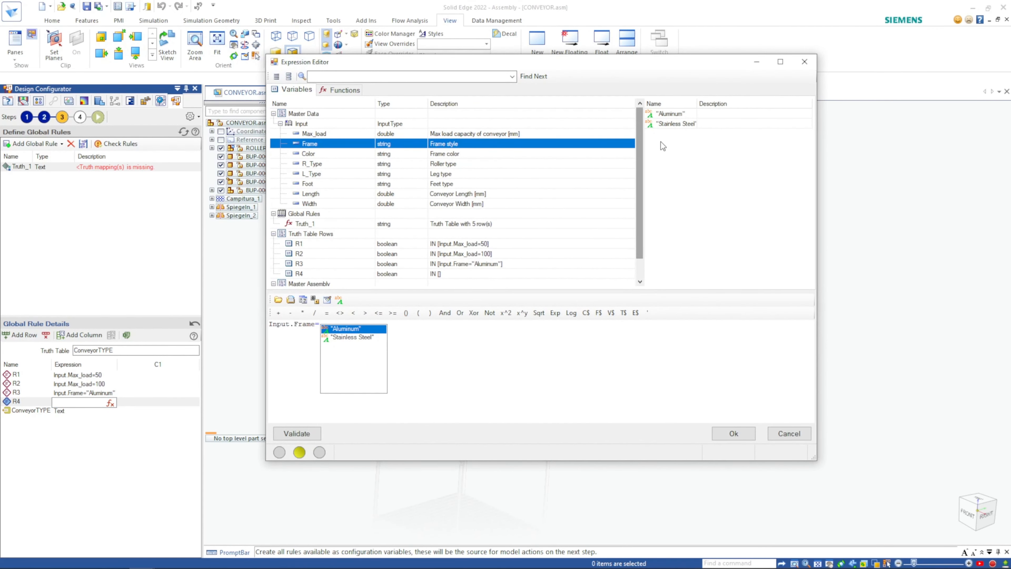
{"action": "left_click", "coordinate": [666, 127]}
{"action": "double_click", "coordinate": [666, 127]}
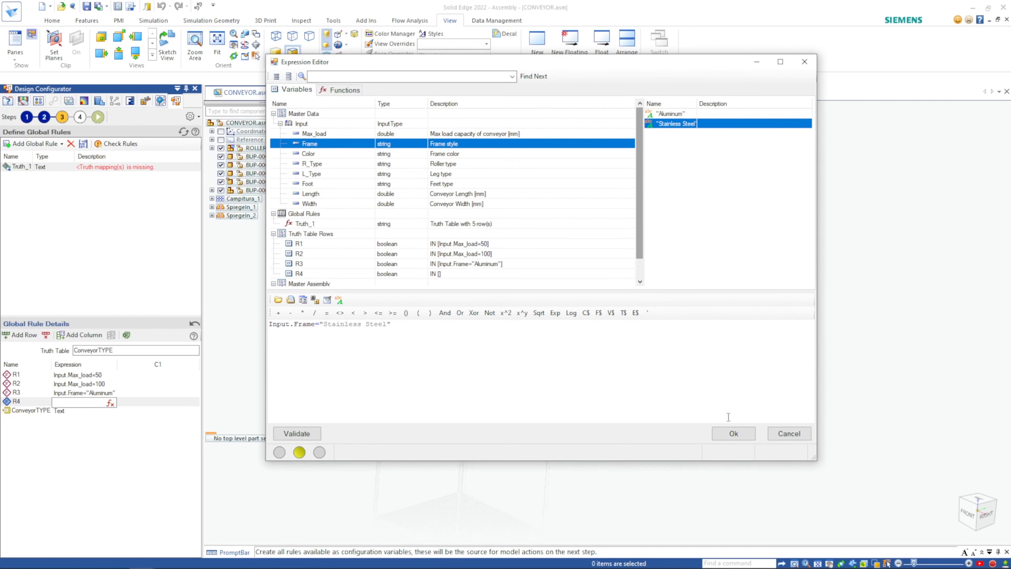
{"action": "left_click", "coordinate": [747, 434]}
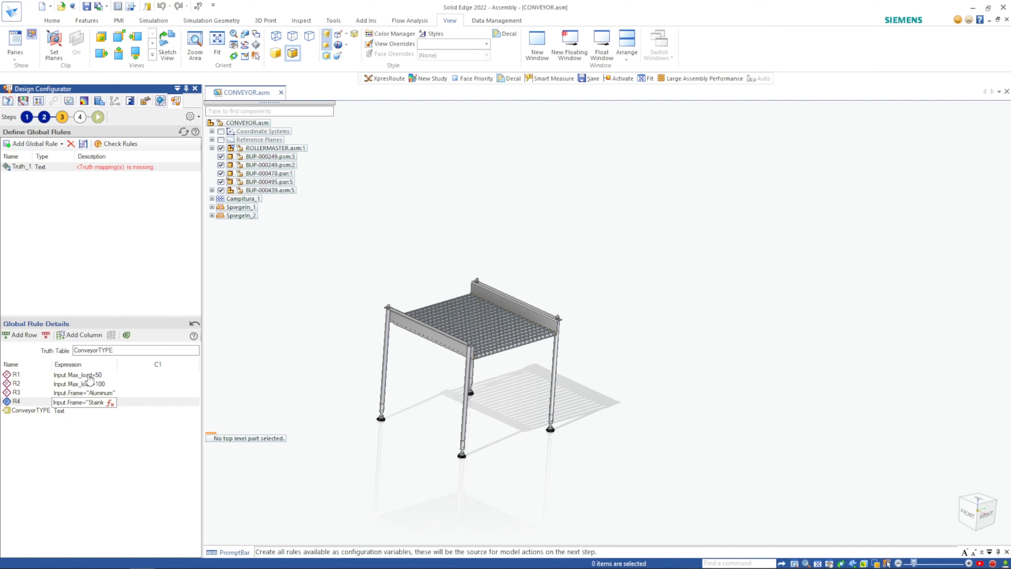
Add columns C2 and C3 to the ConveyorTYPE truth table and narrow column C1.
{"action": "left_click", "coordinate": [104, 353]}
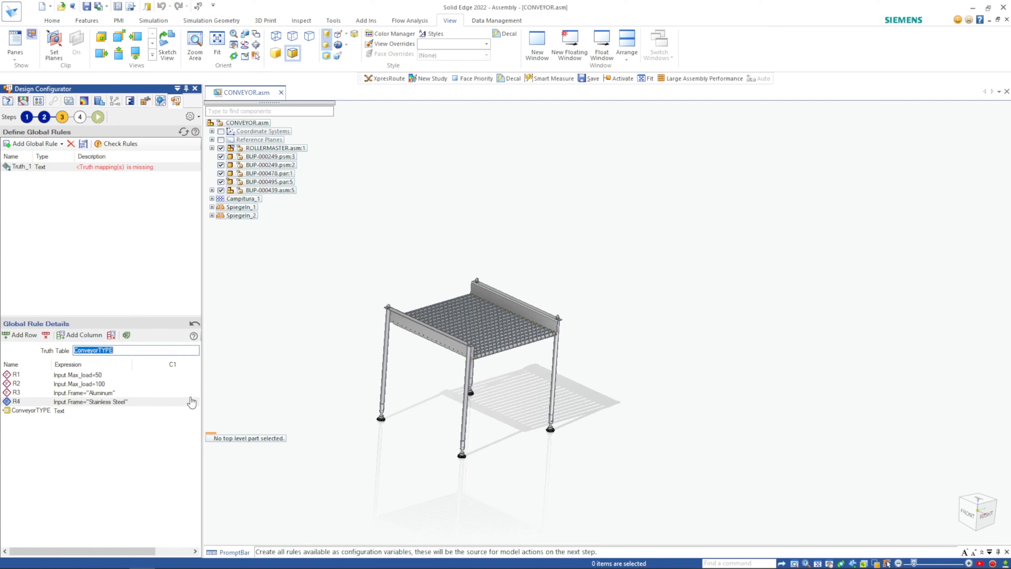
{"action": "left_click_drag", "start_coordinate": [149, 552], "coordinate": [185, 554]}
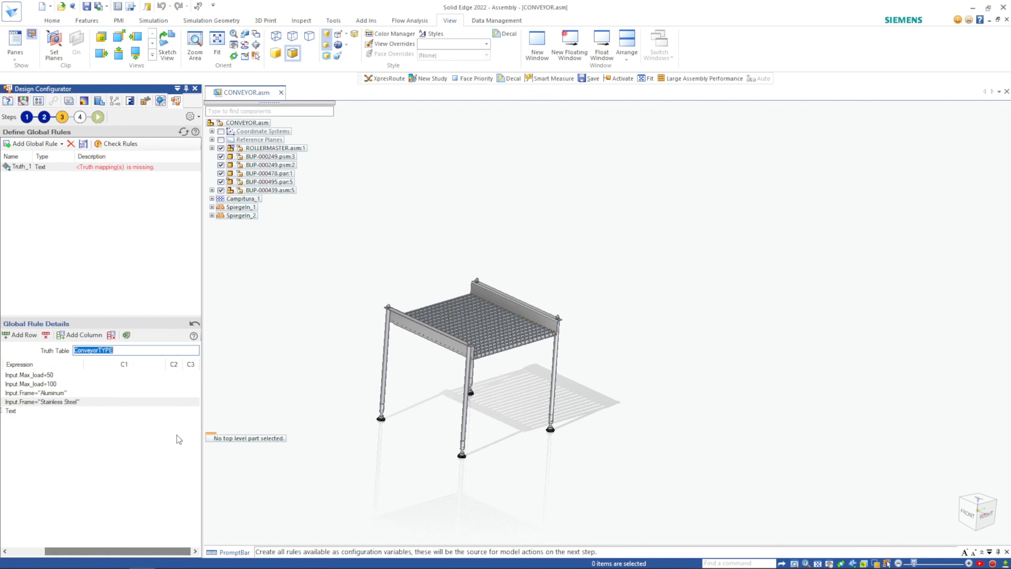
{"action": "left_click_drag", "start_coordinate": [169, 363], "coordinate": [156, 364]}
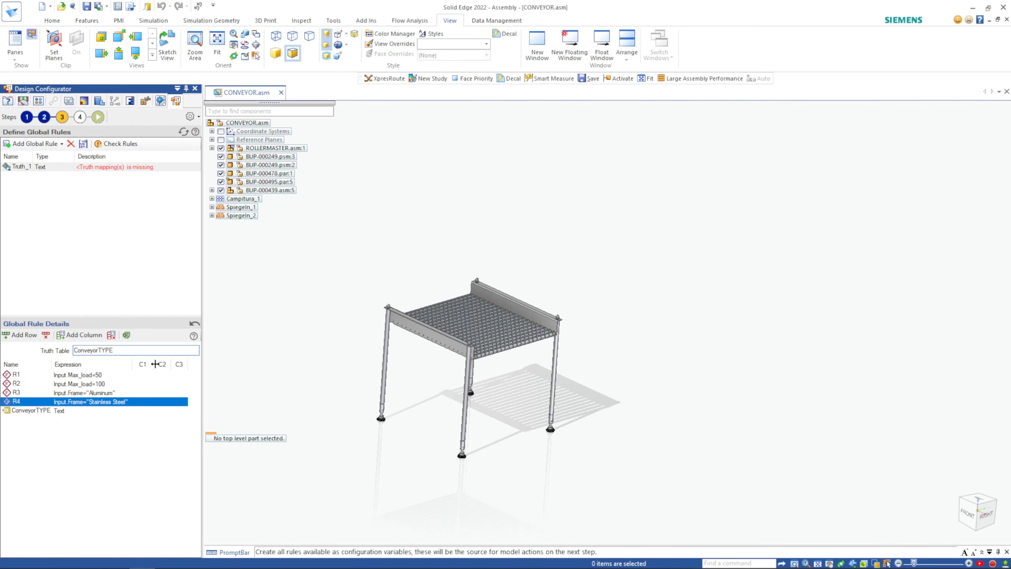
In column C1, enter 1 for Max_load=50 and for the Aluminum frame, with LIGHT as the ConveyorTYPE value.
{"action": "left_click", "coordinate": [147, 375]}
{"action": "left_click", "coordinate": [147, 376]}
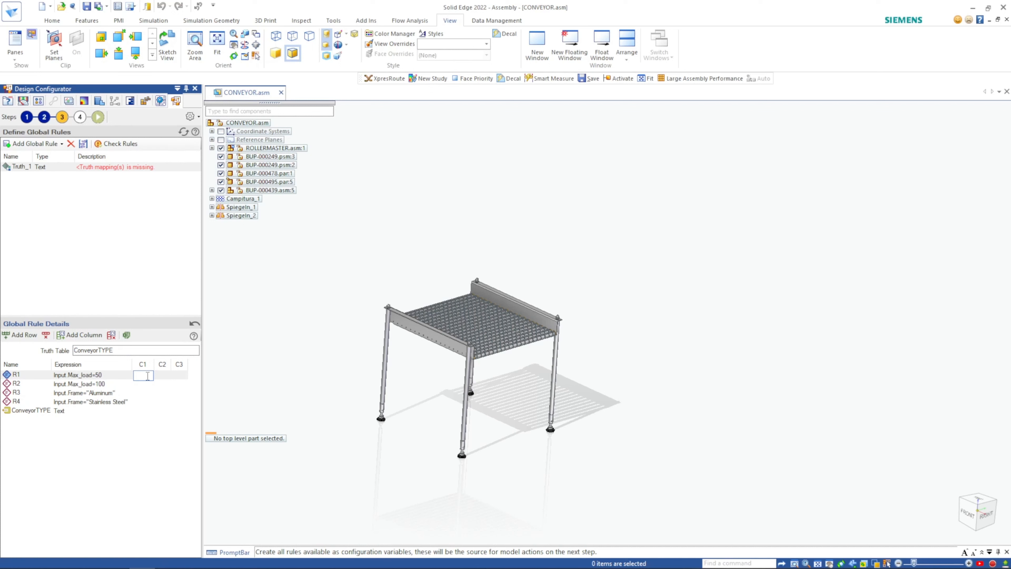
{"action": "type", "text": "1"}
{"action": "left_click", "coordinate": [144, 393]}
{"action": "left_click", "coordinate": [144, 391]}
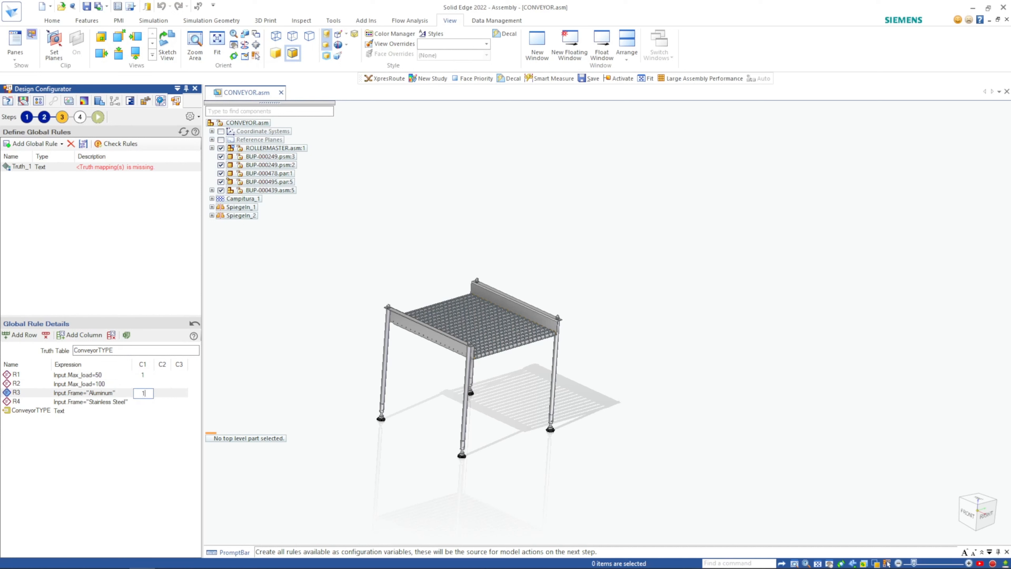
{"action": "double_click", "coordinate": [144, 410]}
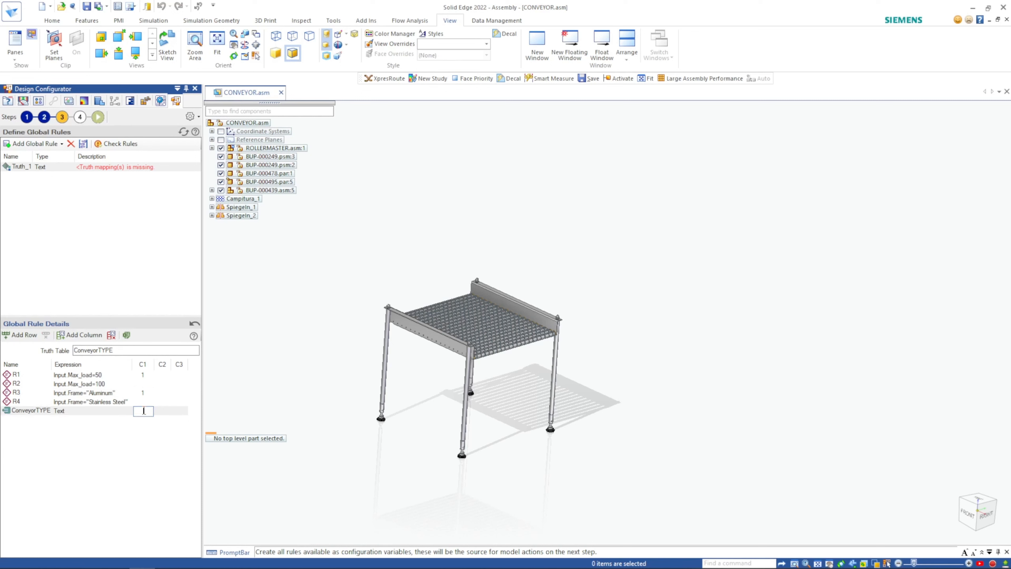
{"action": "type", "text": "LIGHT"}
{"action": "key", "text": "Home"}
In column C2, enter 1 for Max_load=50 and for the Stainless Steel frame, with NORMAL as the ConveyorTYPE value.
{"action": "left_click", "coordinate": [163, 375]}
{"action": "type", "text": "1"}
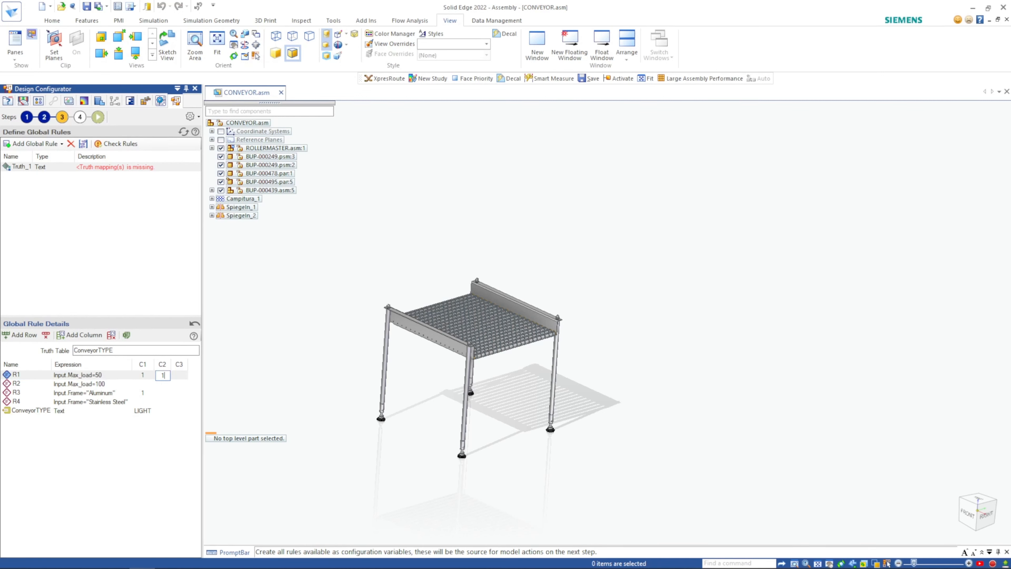
{"action": "left_click", "coordinate": [163, 401]}
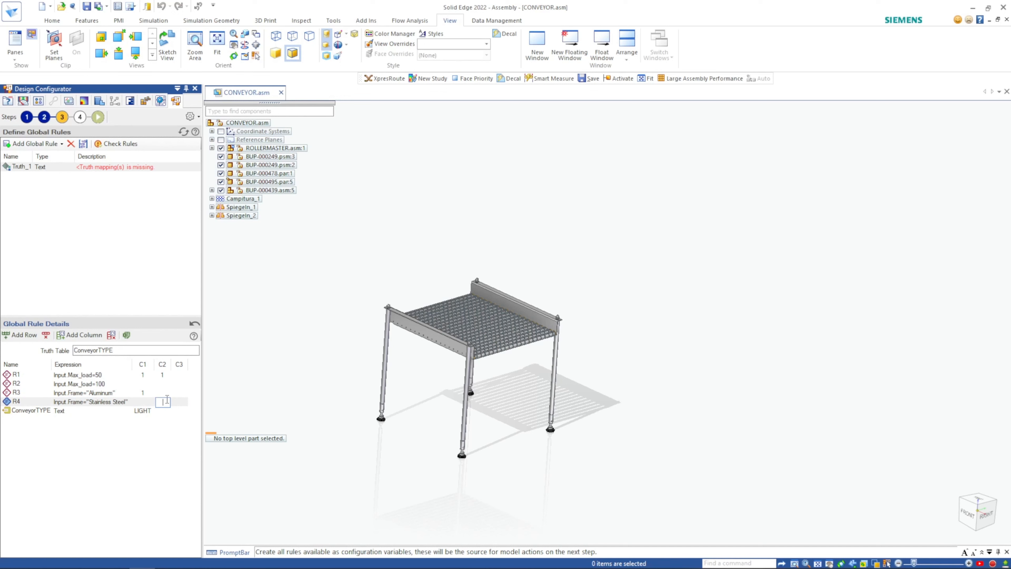
{"action": "type", "text": "1"}
{"action": "left_click", "coordinate": [163, 410]}
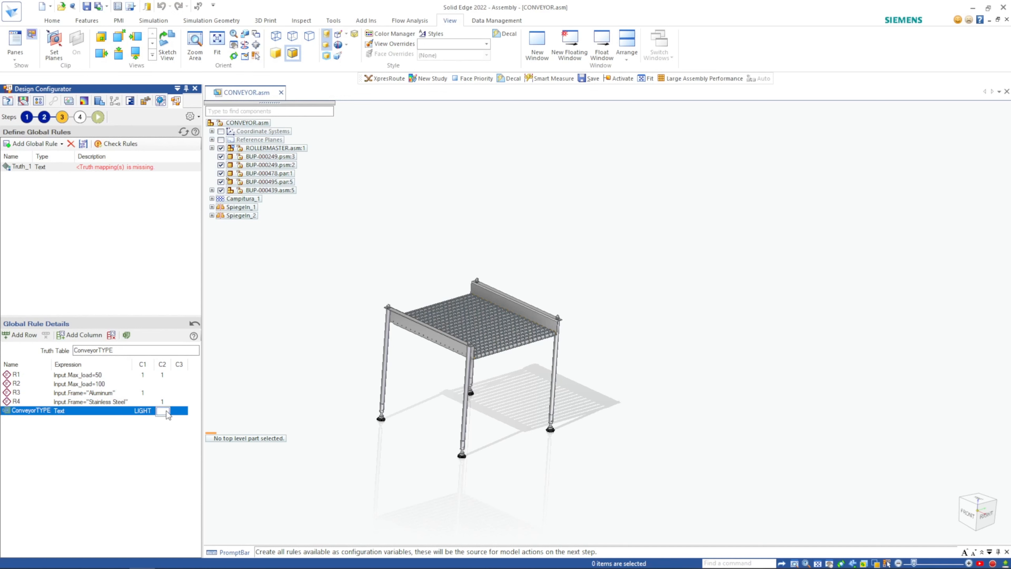
{"action": "type", "text": "NO"}
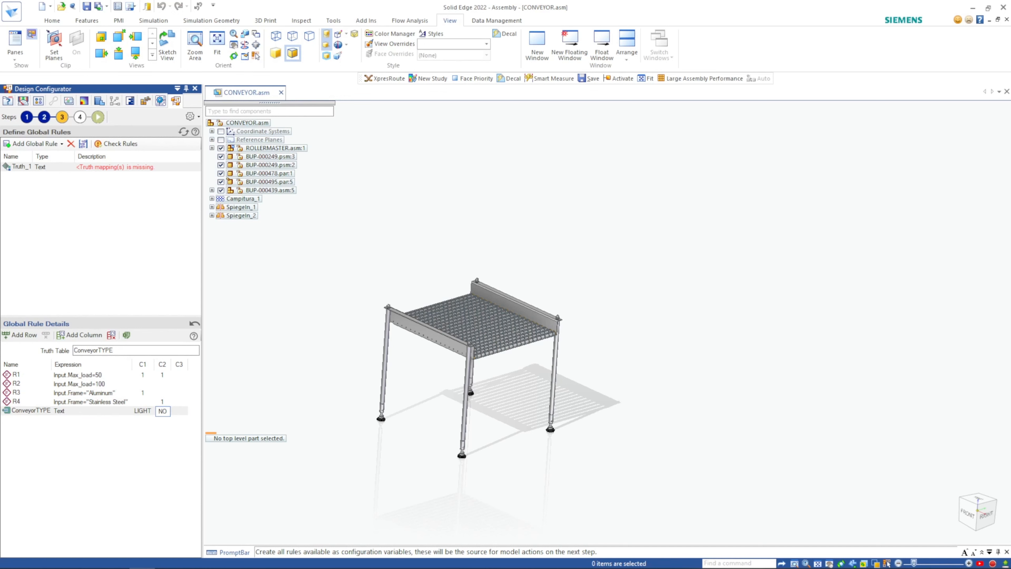
{"action": "type", "text": "RMAL"}
In column C3, enter 1 for Max_load=100 and for the Stainless Steel frame, and open its ConveyorTYPE value for editing.
{"action": "left_click_drag", "start_coordinate": [171, 363], "coordinate": [115, 364]}
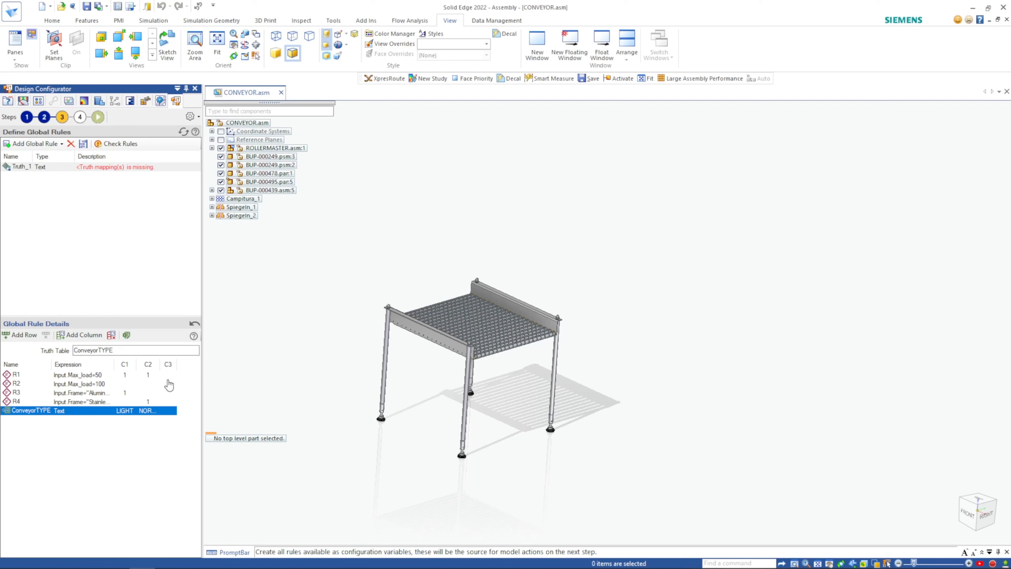
{"action": "left_click", "coordinate": [168, 384]}
{"action": "left_click", "coordinate": [169, 383]}
{"action": "type", "text": "1"}
{"action": "left_click", "coordinate": [170, 402]}
{"action": "left_click", "coordinate": [170, 402]}
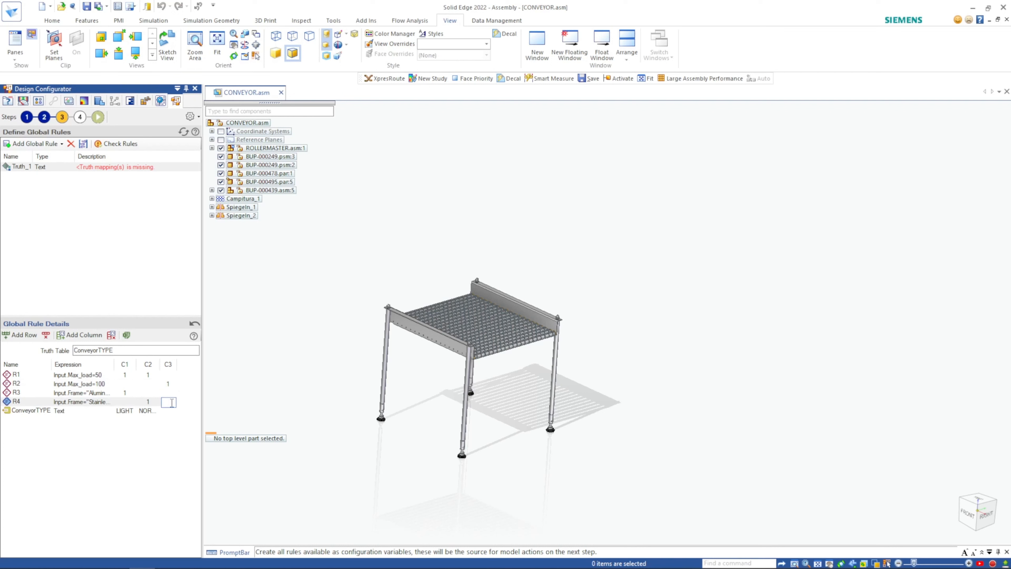
{"action": "type", "text": "1"}
{"action": "left_click", "coordinate": [172, 410]}
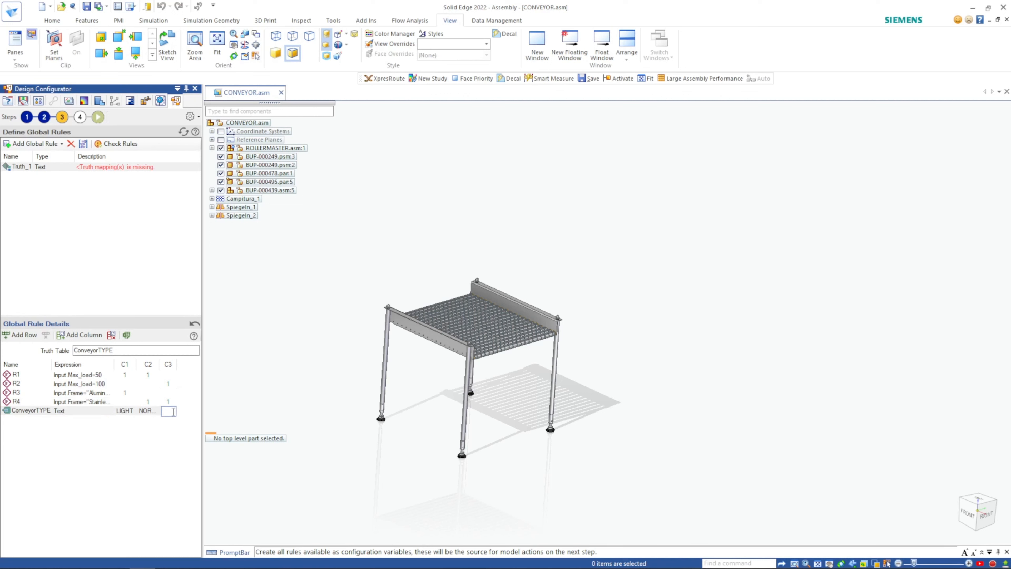
Enter HEAVY DUTY as the ConveyorTYPE value for column C3 of the truth table.
{"action": "type", "text": "HEAVY DUTY"}
{"action": "key", "text": "Return"}
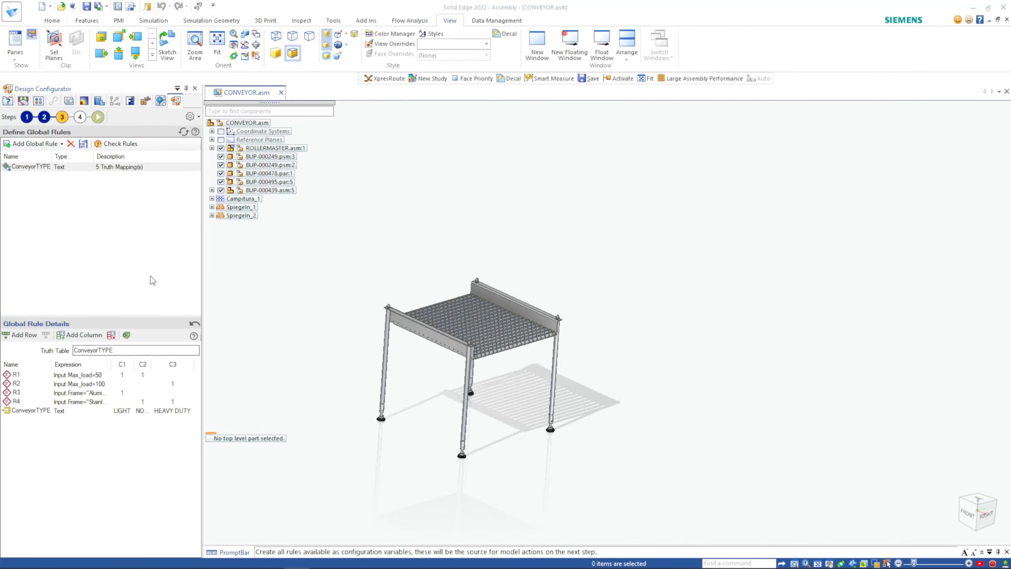
In the master input fields, set the visibility of the roller type's Rubber value to ConveyorTYPE<>"HEAVY DUTY" and validate the expression.
{"action": "left_click", "coordinate": [50, 122]}
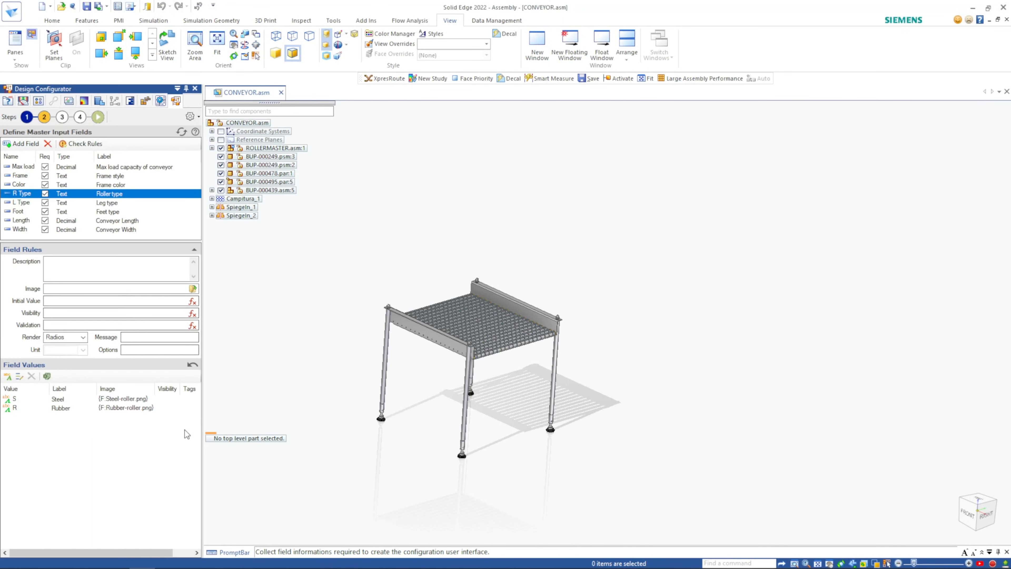
{"action": "left_click_drag", "start_coordinate": [155, 392], "coordinate": [135, 393]}
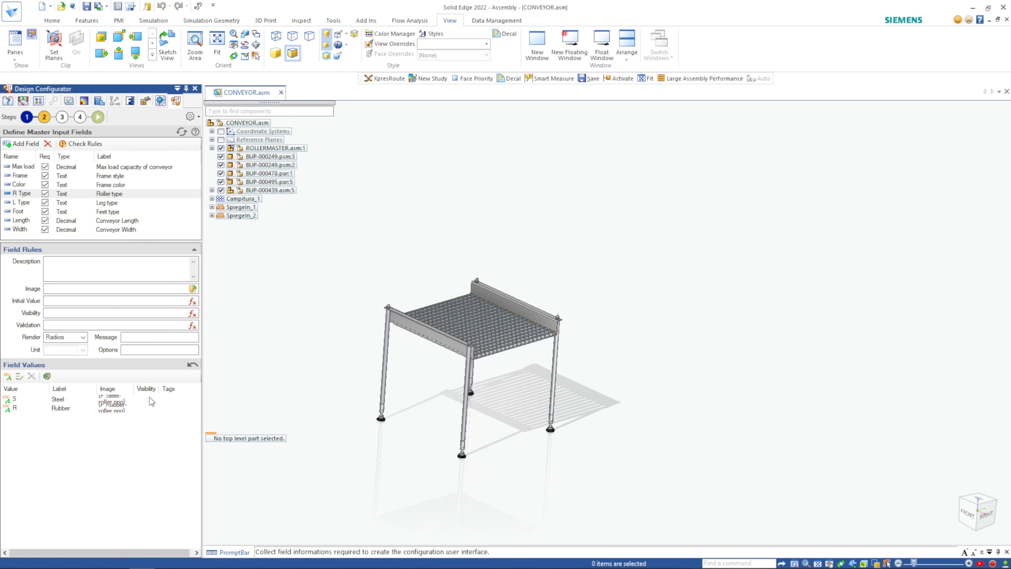
{"action": "left_click", "coordinate": [143, 407]}
{"action": "left_click", "coordinate": [145, 408]}
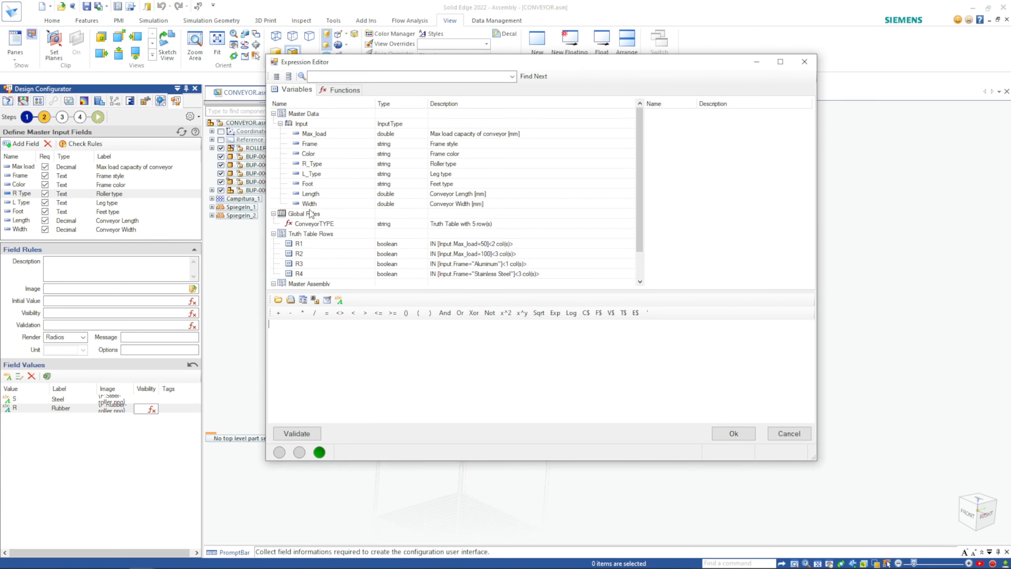
{"action": "double_click", "coordinate": [312, 224]}
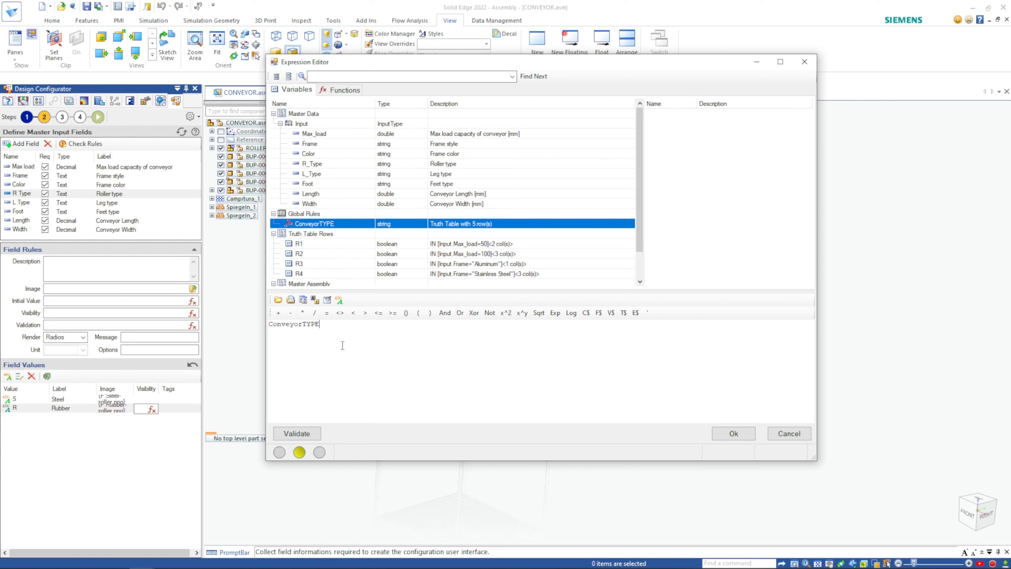
{"action": "left_click", "coordinate": [340, 313]}
{"action": "type", "text": "\"\""}
{"action": "key", "text": "Left"}
{"action": "type", "text": "HEAVY DUTY"}
{"action": "left_click", "coordinate": [305, 437]}
{"action": "left_click", "coordinate": [734, 433]}
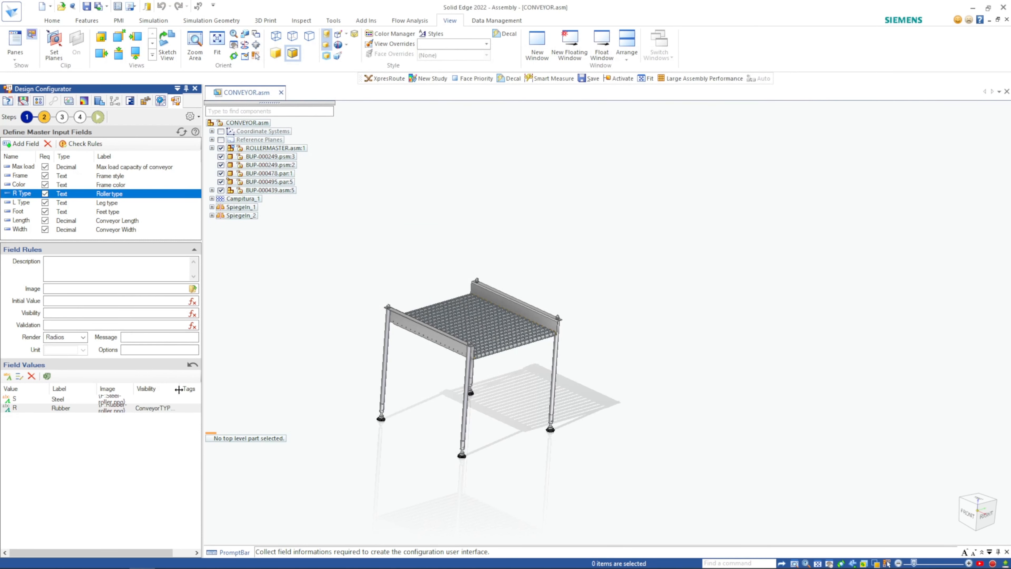
{"action": "left_click_drag", "start_coordinate": [179, 389], "coordinate": [180, 389]}
{"action": "left_click", "coordinate": [184, 408]}
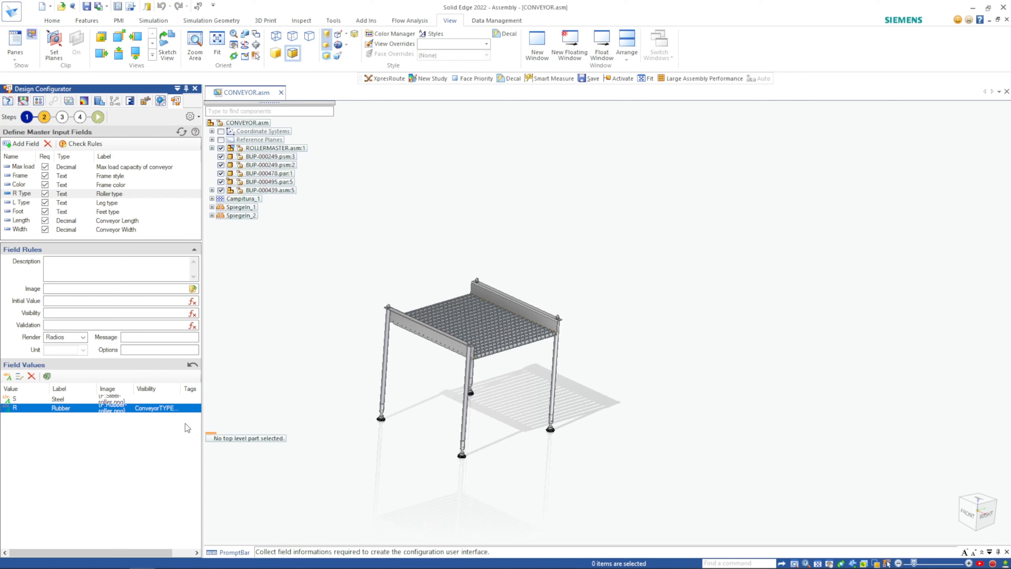
Set the visibility of the leg type's Round value to ConveyorTYPE="NORMAL" and validate the expression.
{"action": "left_click", "coordinate": [31, 203]}
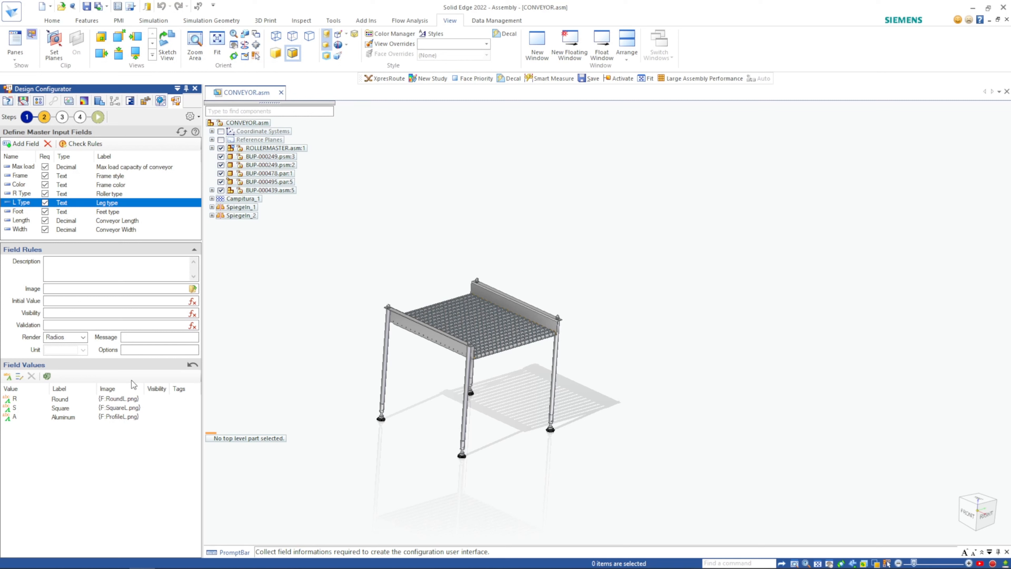
{"action": "left_click", "coordinate": [154, 401]}
{"action": "left_click", "coordinate": [162, 400]}
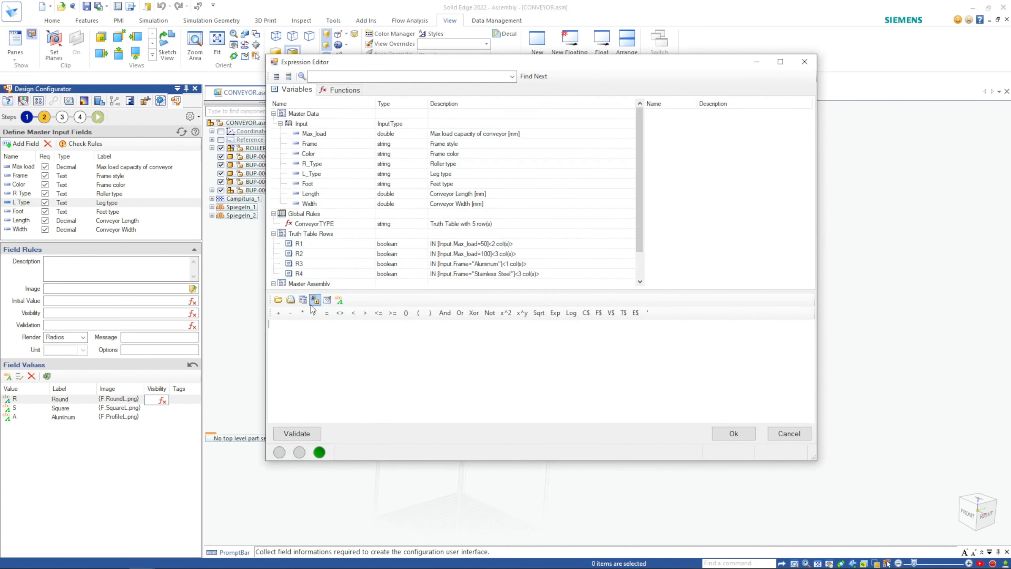
{"action": "double_click", "coordinate": [316, 224]}
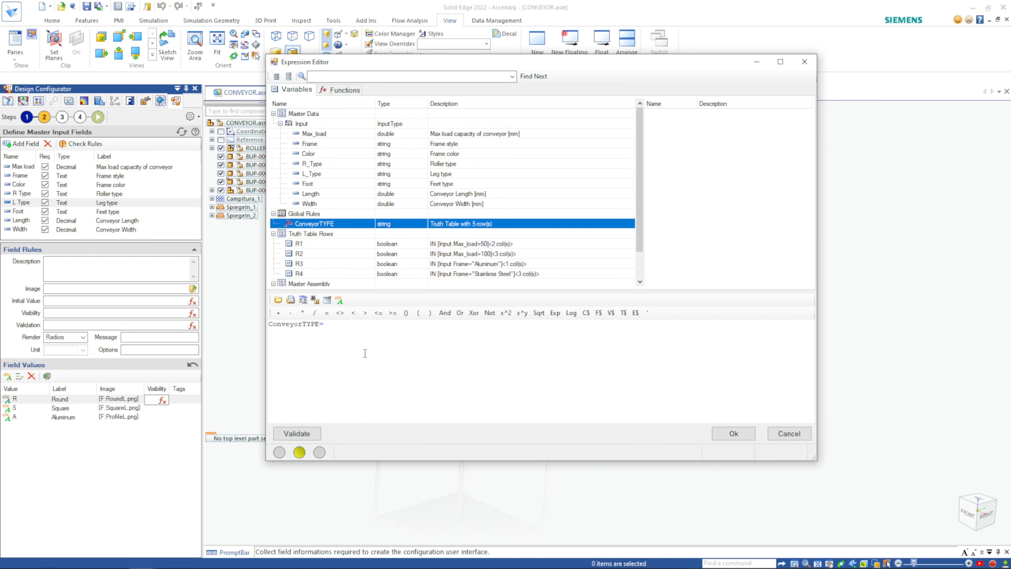
{"action": "type", "text": "\"NORMAL"}
{"action": "left_click", "coordinate": [297, 433]}
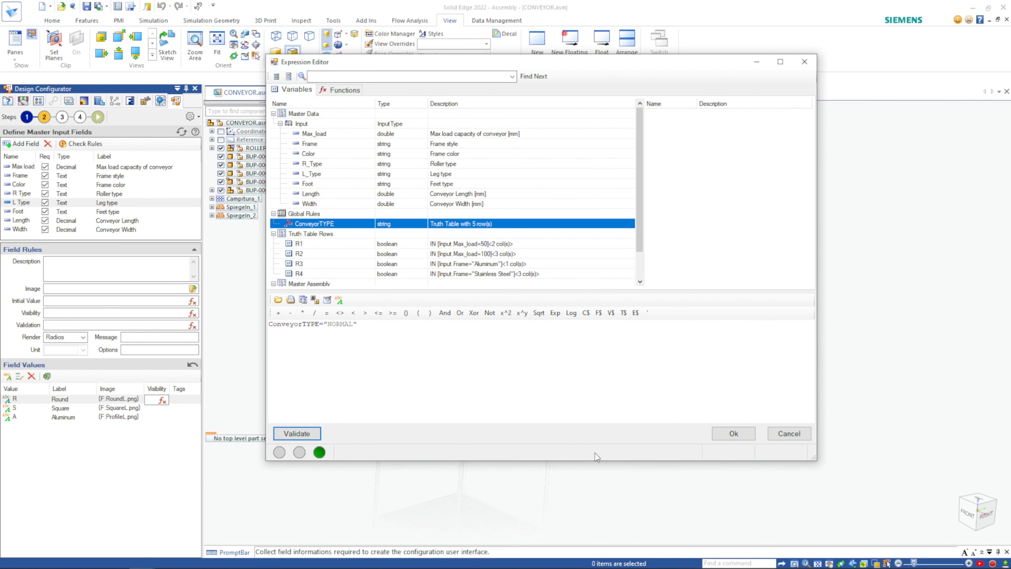
{"action": "left_click", "coordinate": [725, 438]}
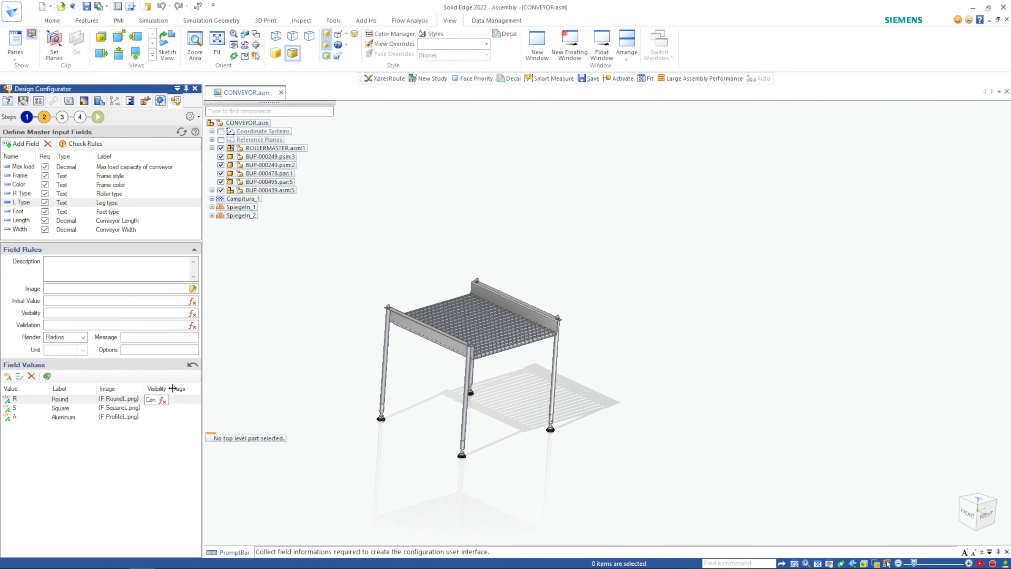
{"action": "left_click_drag", "start_coordinate": [145, 387], "coordinate": [169, 388]}
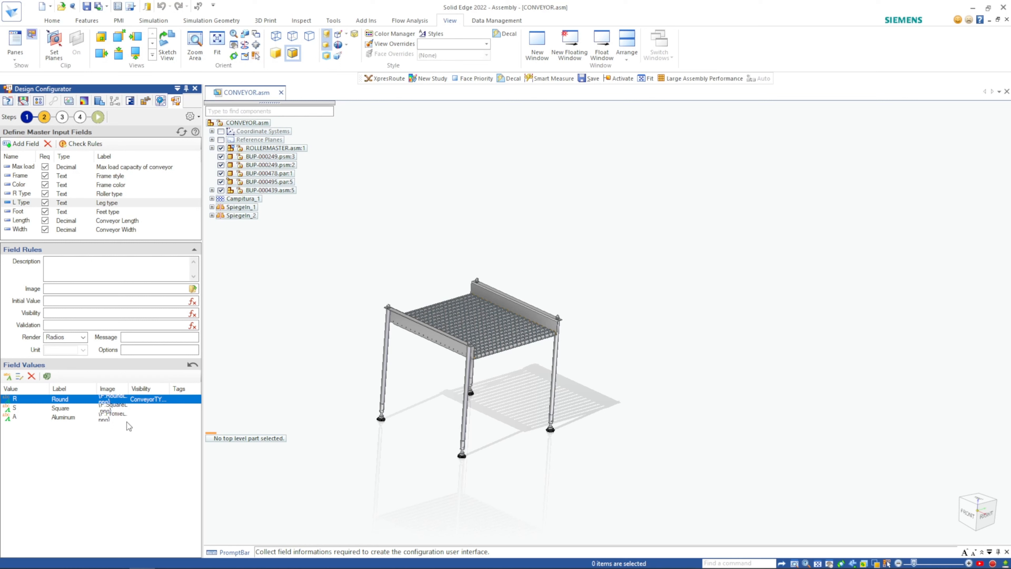
Set the visibility of the leg type's Square value to ConveyorTYPE<>"LIGHT".
{"action": "left_click", "coordinate": [142, 407]}
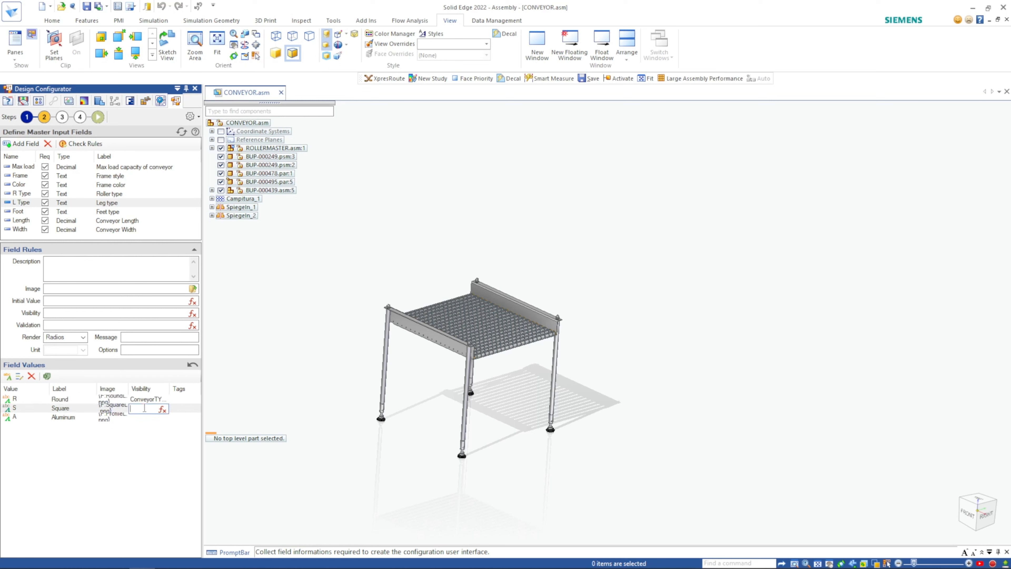
{"action": "left_click", "coordinate": [162, 409]}
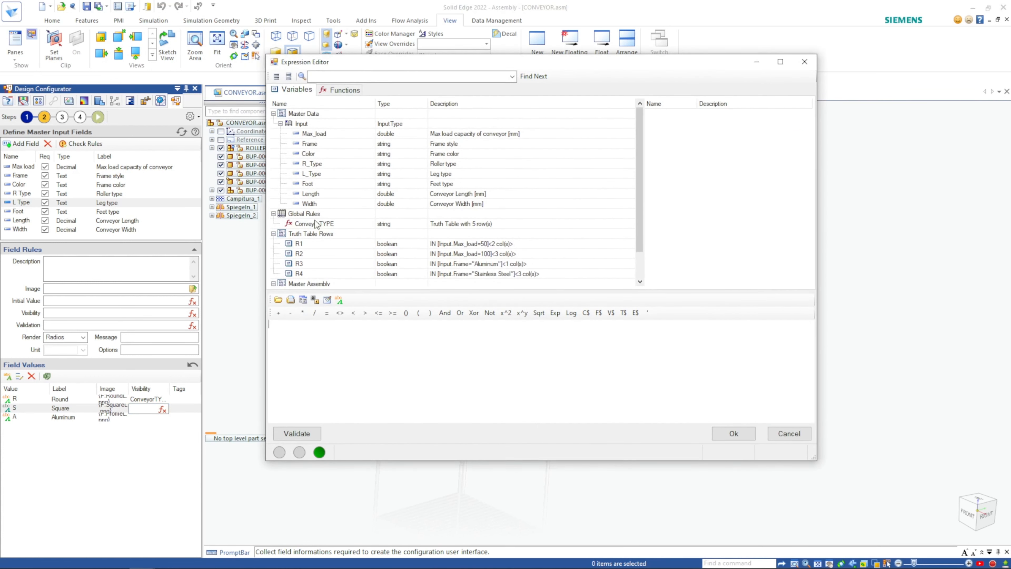
{"action": "double_click", "coordinate": [316, 224]}
{"action": "left_click", "coordinate": [340, 313]}
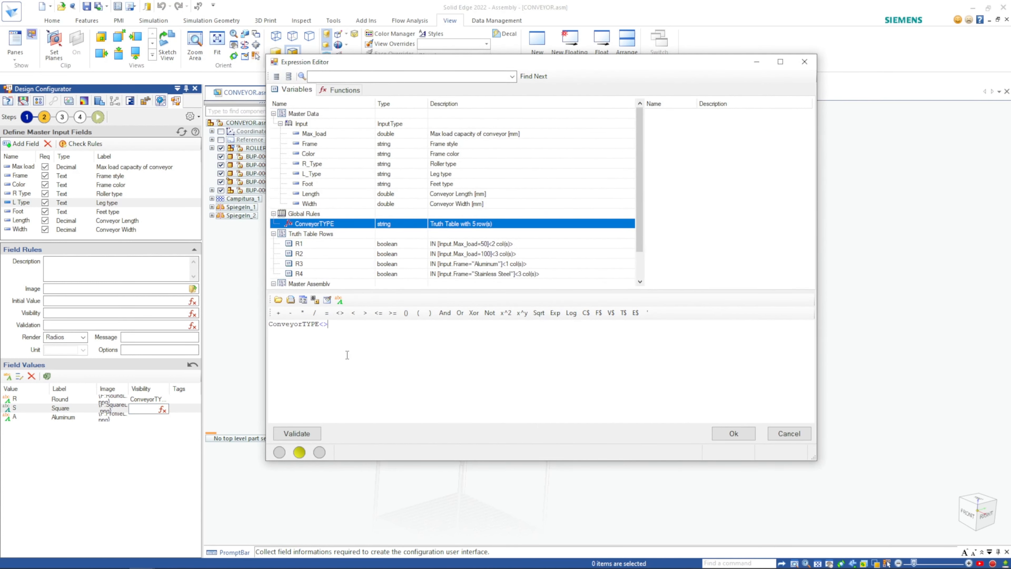
{"action": "type", "text": "\"LIGH"}
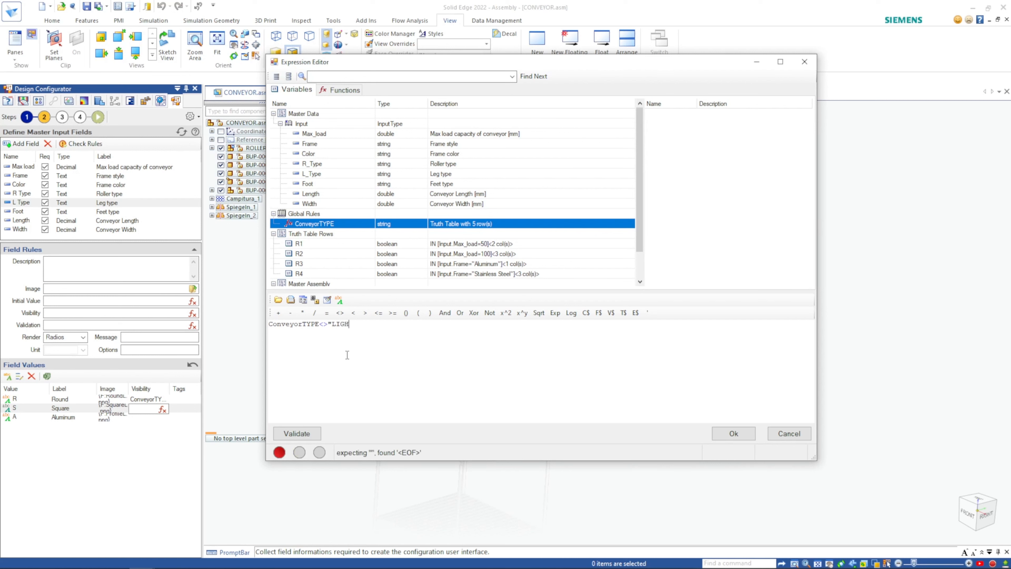
{"action": "type", "text": "T\""}
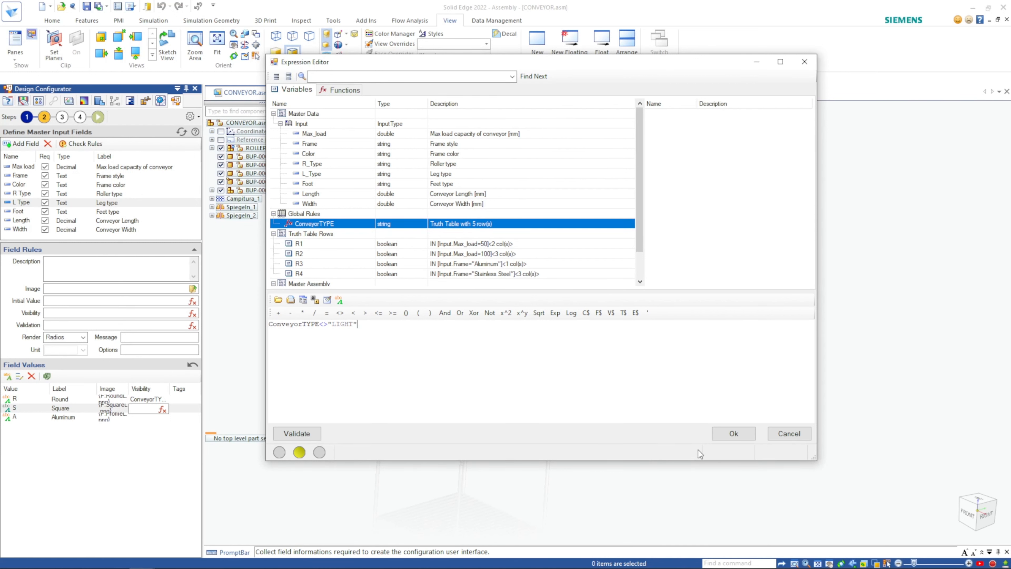
{"action": "left_click", "coordinate": [733, 435]}
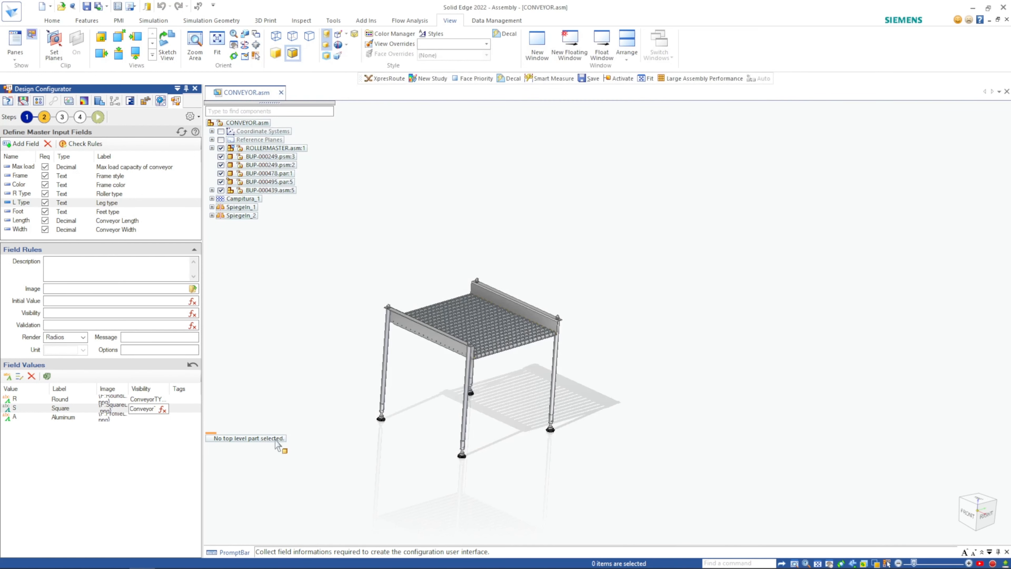
Set the visibility of the leg type's Aluminum value to ConveyorTYPE="LIGHT" and validate the expression.
{"action": "left_click", "coordinate": [147, 418]}
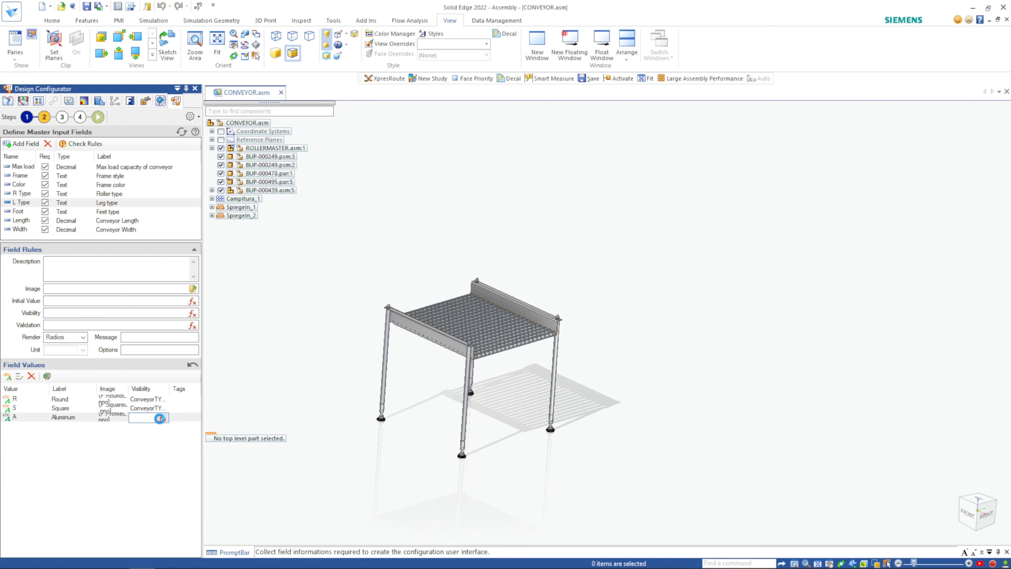
{"action": "left_click", "coordinate": [162, 418]}
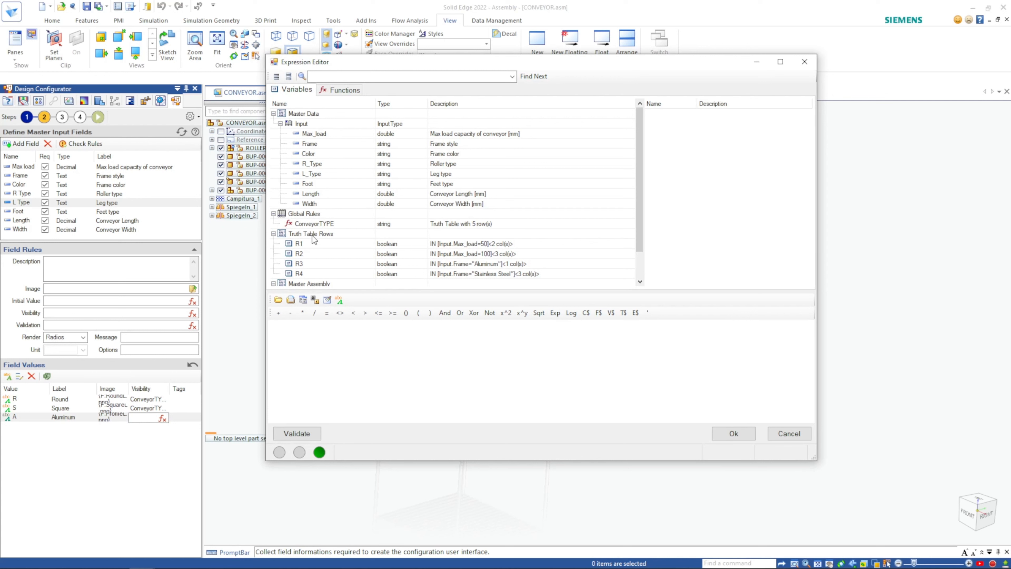
{"action": "left_click", "coordinate": [315, 226]}
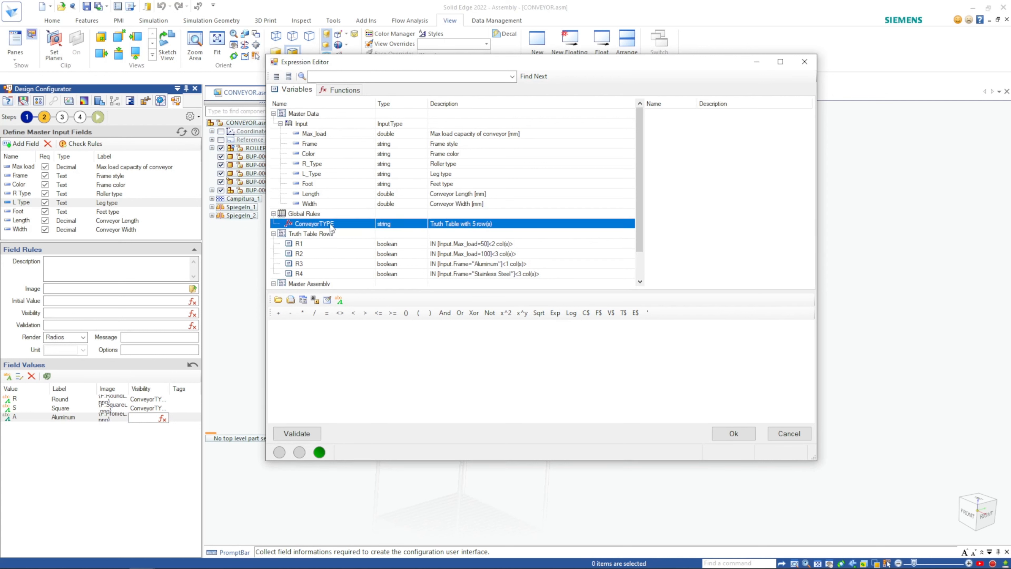
{"action": "double_click", "coordinate": [326, 224]}
{"action": "left_click", "coordinate": [328, 314]}
{"action": "type", "text": "\"LIGHT"}
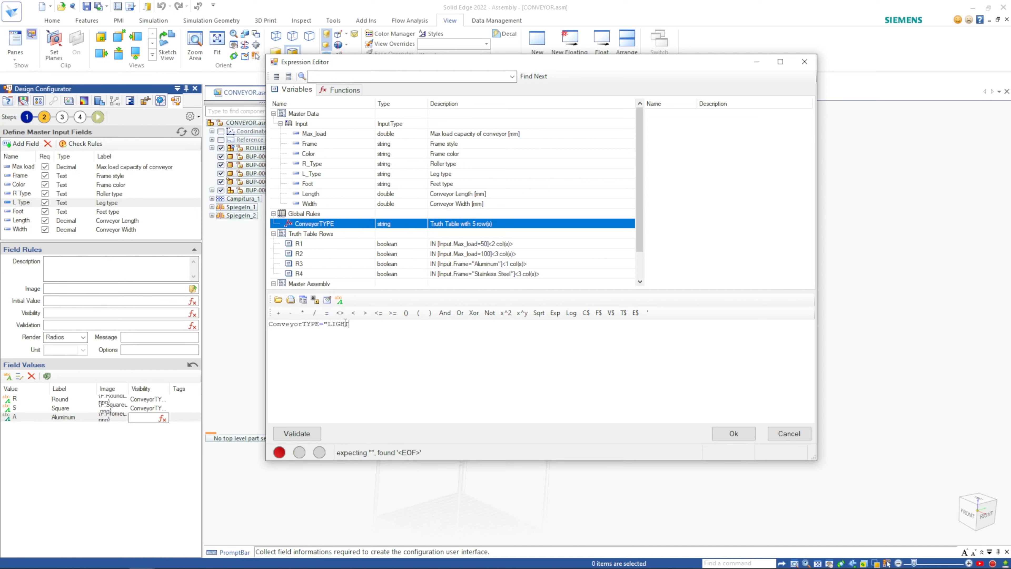
{"action": "type", "text": "\""}
{"action": "left_click", "coordinate": [311, 438]}
{"action": "left_click", "coordinate": [733, 434]}
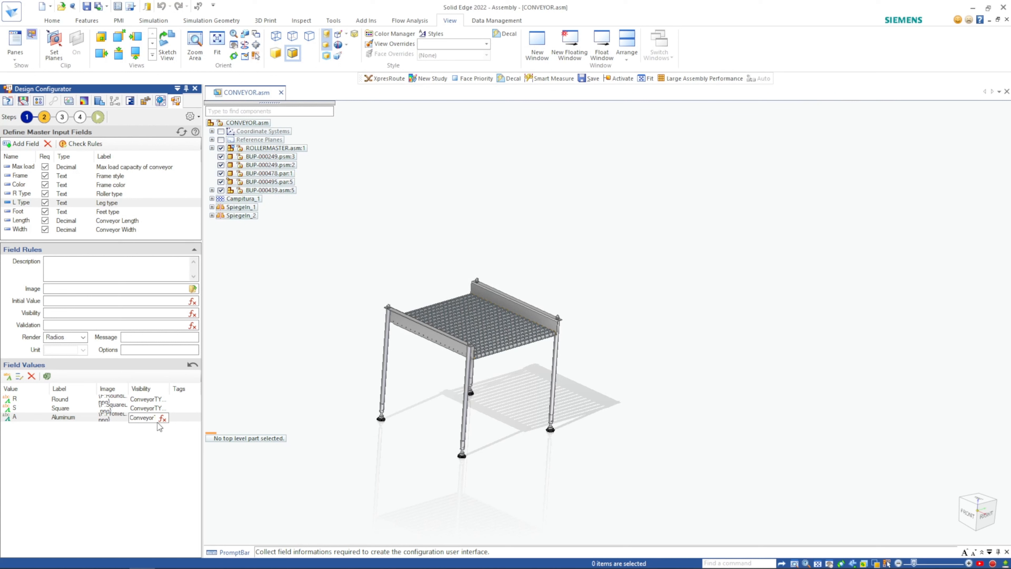
Test the configuration form with 50 kg max and an Aluminum frame, and compare the offered leg types with their visibility rules.
{"action": "left_click", "coordinate": [98, 117]}
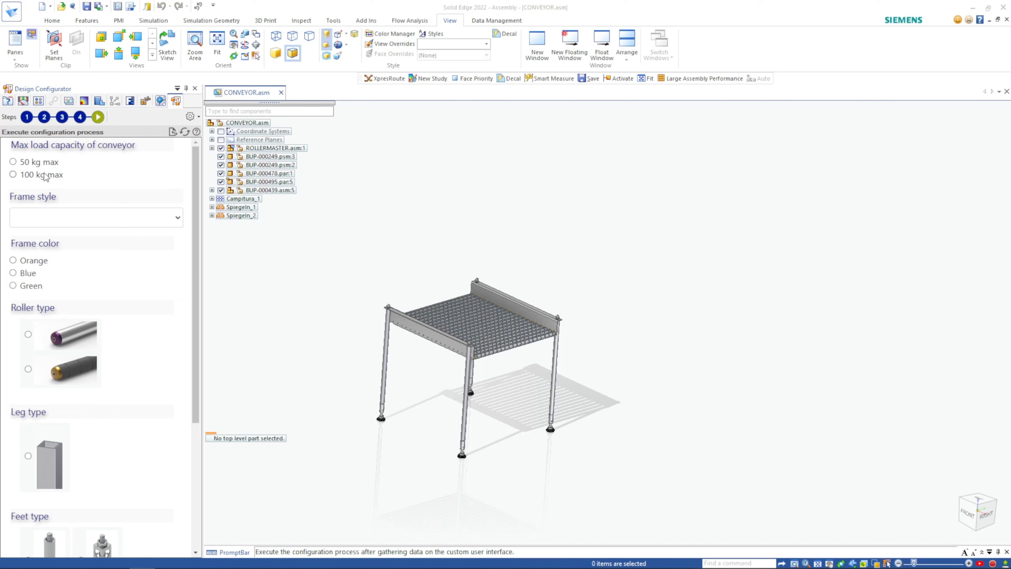
{"action": "left_click", "coordinate": [14, 162]}
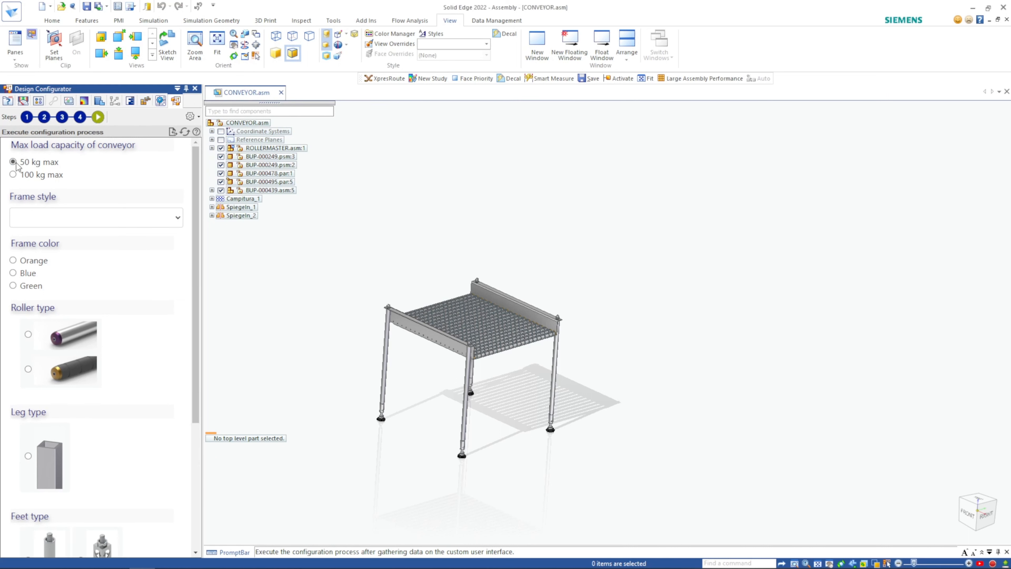
{"action": "left_click", "coordinate": [105, 223]}
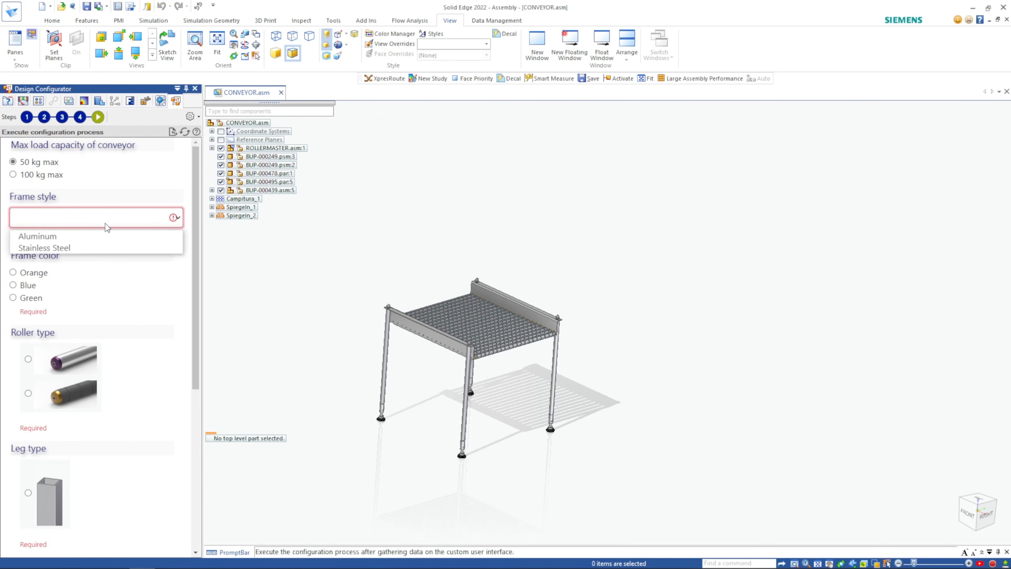
{"action": "left_click", "coordinate": [98, 236]}
{"action": "left_click_drag", "start_coordinate": [196, 243], "coordinate": [197, 323]}
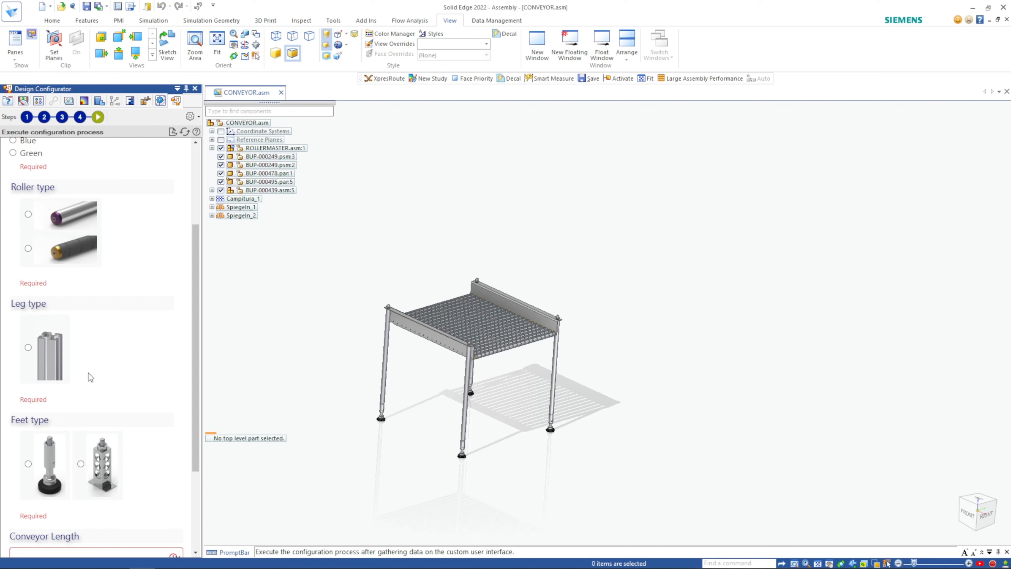
{"action": "scroll", "coordinate": [89, 373], "scroll_direction": "up", "scroll_amount": 3}
{"action": "scroll", "coordinate": [79, 370], "scroll_direction": "down", "scroll_amount": 4}
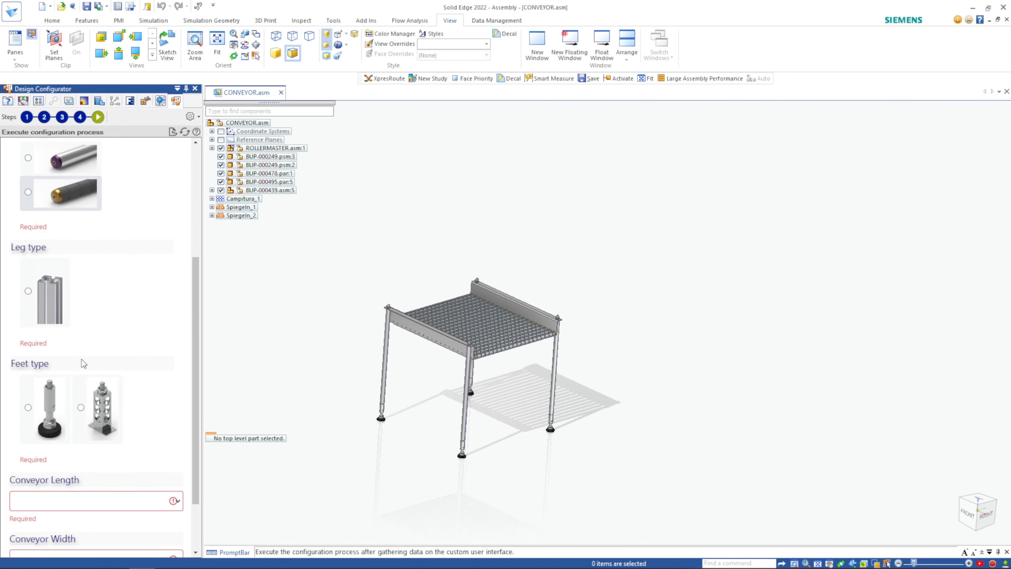
{"action": "left_click", "coordinate": [44, 117]}
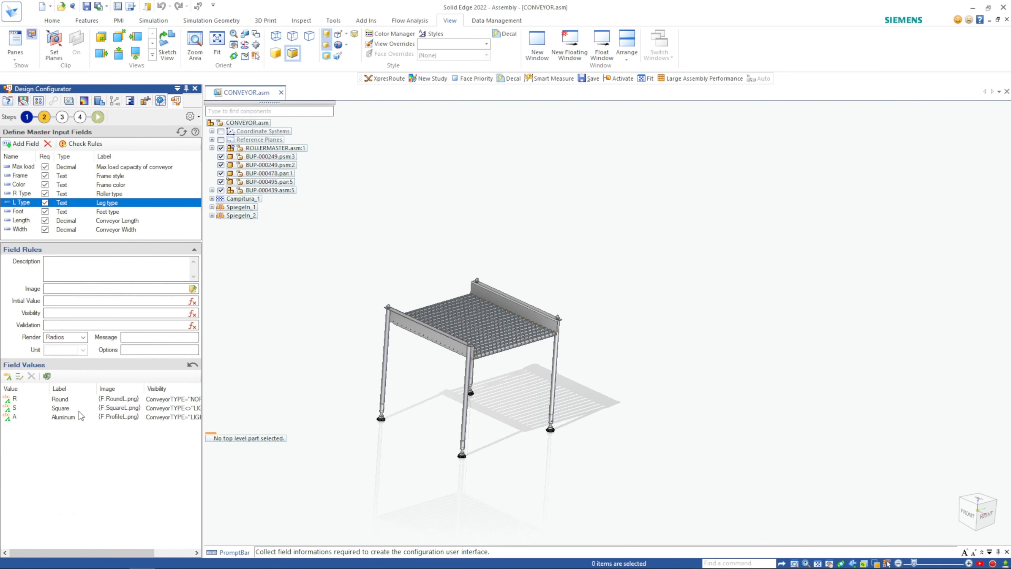
{"action": "left_click_drag", "start_coordinate": [138, 562], "coordinate": [175, 561]}
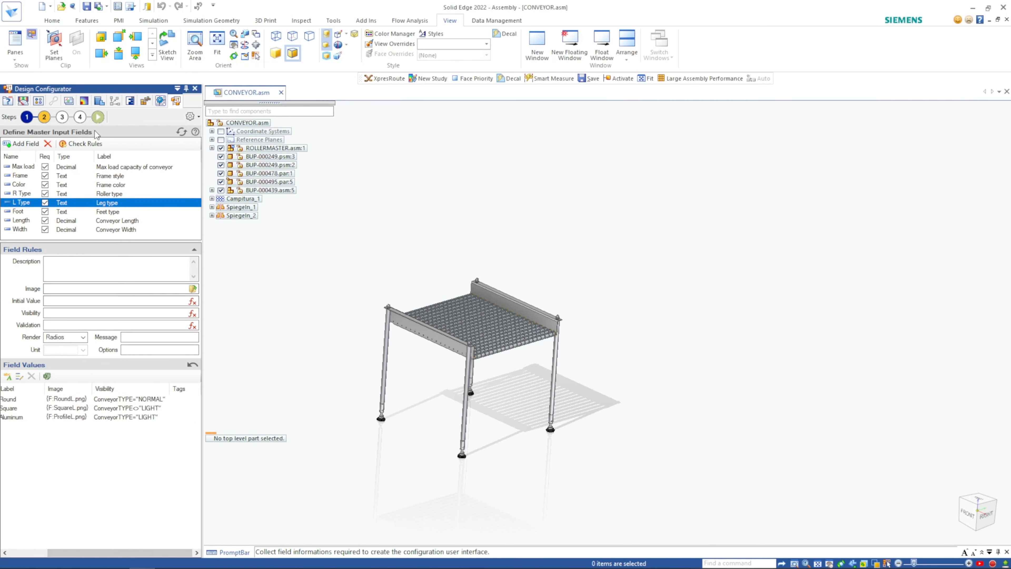
Test the configuration form with a Stainless Steel frame at 50 kg max and at 100 kg max, examining the roller and leg options.
{"action": "left_click", "coordinate": [98, 117]}
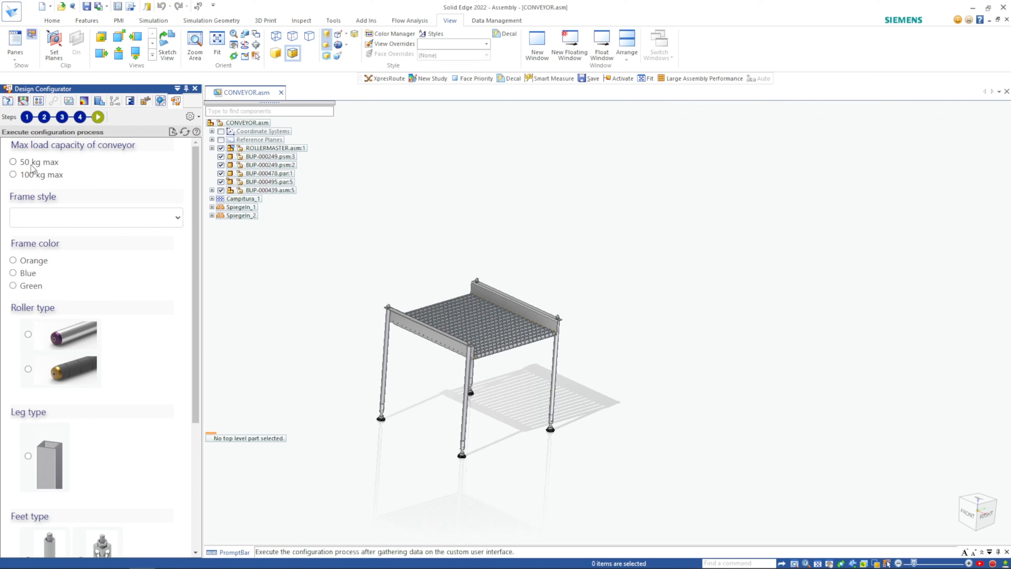
{"action": "left_click", "coordinate": [33, 162]}
{"action": "left_click", "coordinate": [90, 220]}
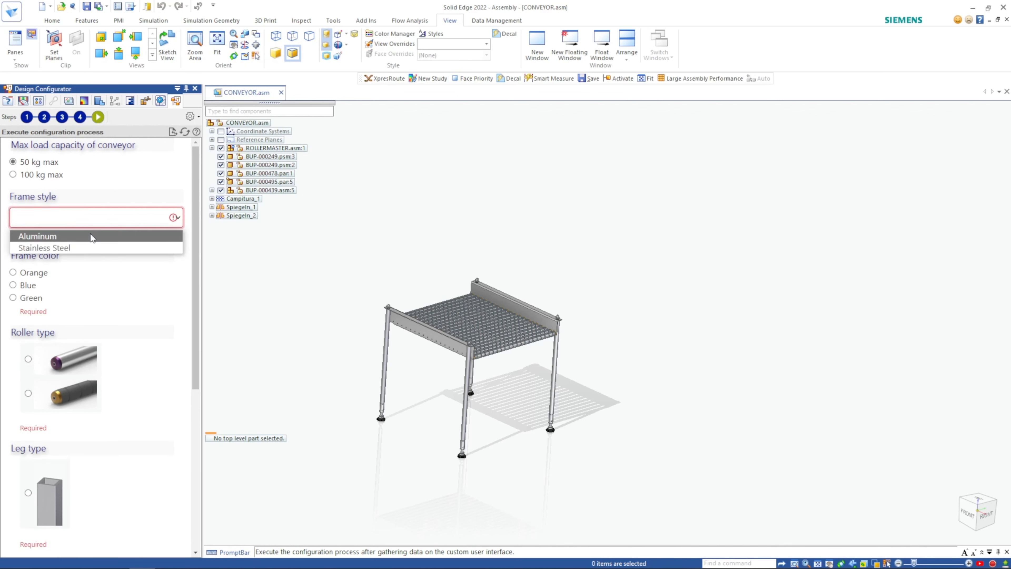
{"action": "left_click", "coordinate": [87, 242]}
{"action": "scroll", "coordinate": [92, 255], "scroll_direction": "down", "scroll_amount": 5}
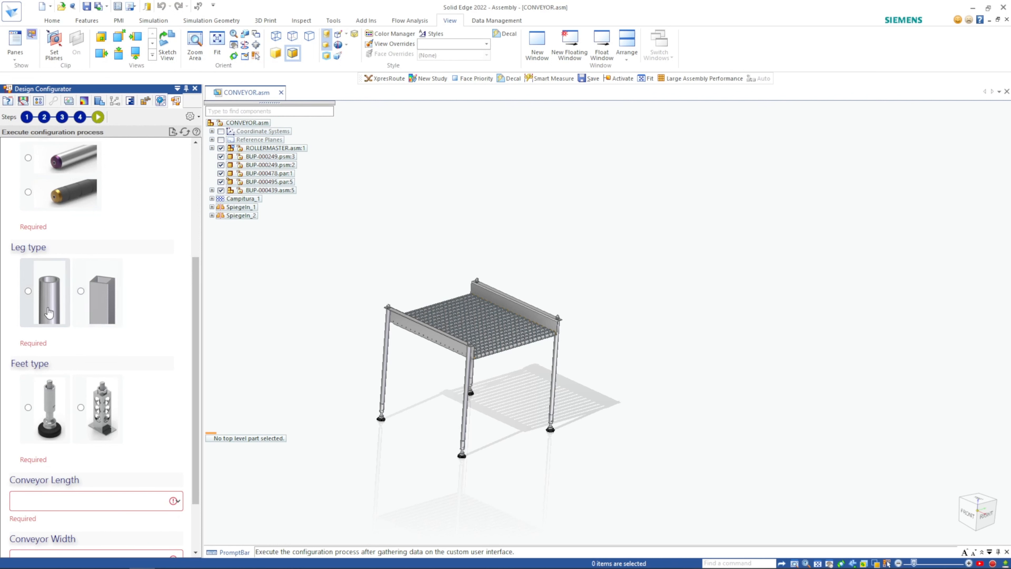
{"action": "scroll", "coordinate": [70, 279], "scroll_direction": "up", "scroll_amount": 5}
{"action": "left_click", "coordinate": [38, 176]}
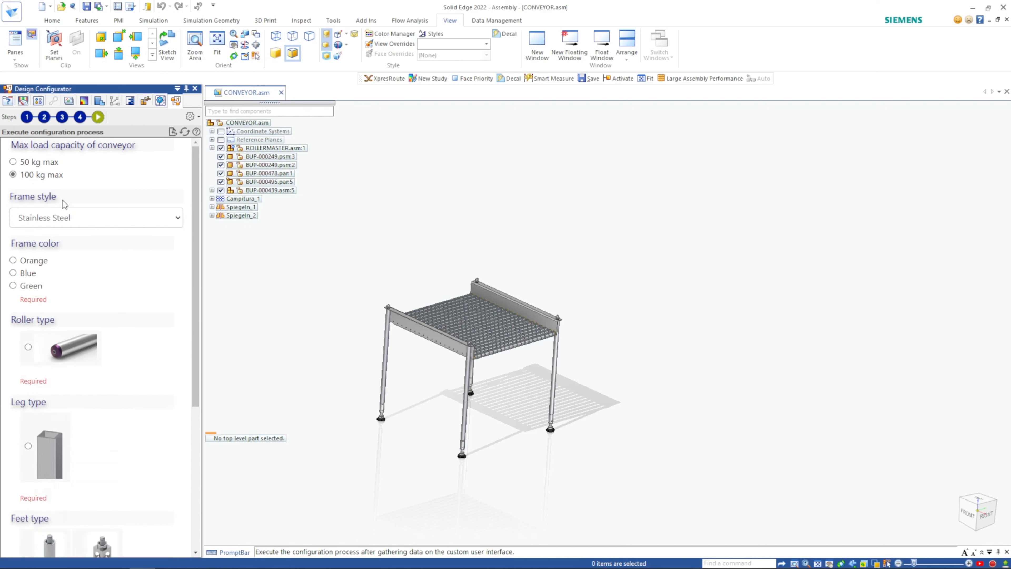
Review the form's remaining fields alongside the leg type visibility rules and ConveyorTYPE truth table, and open the model actions definition.
{"action": "scroll", "coordinate": [90, 294], "scroll_direction": "down", "scroll_amount": 3}
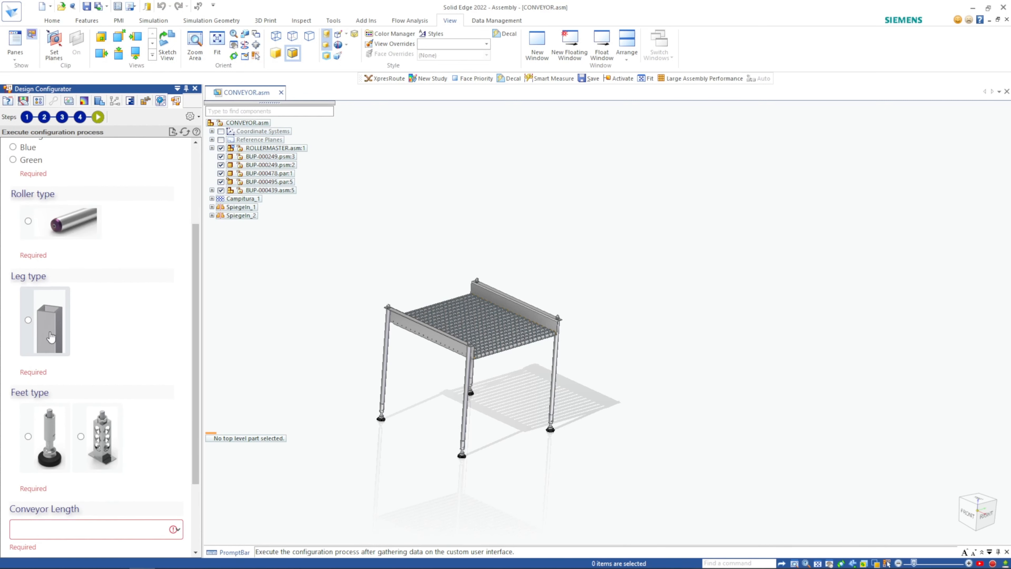
{"action": "scroll", "coordinate": [51, 336], "scroll_direction": "down", "scroll_amount": 3}
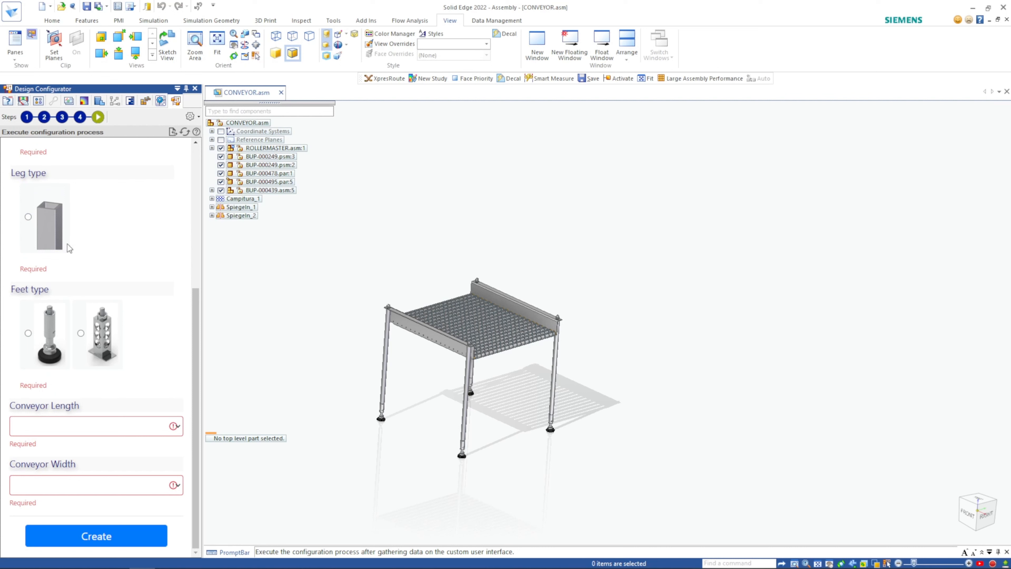
{"action": "left_click", "coordinate": [43, 117]}
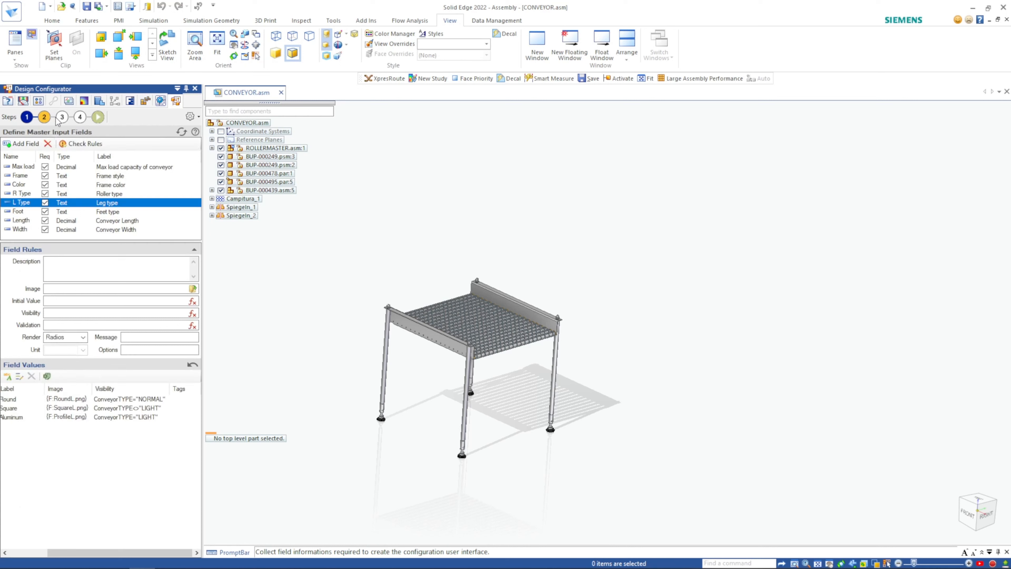
{"action": "left_click", "coordinate": [62, 117]}
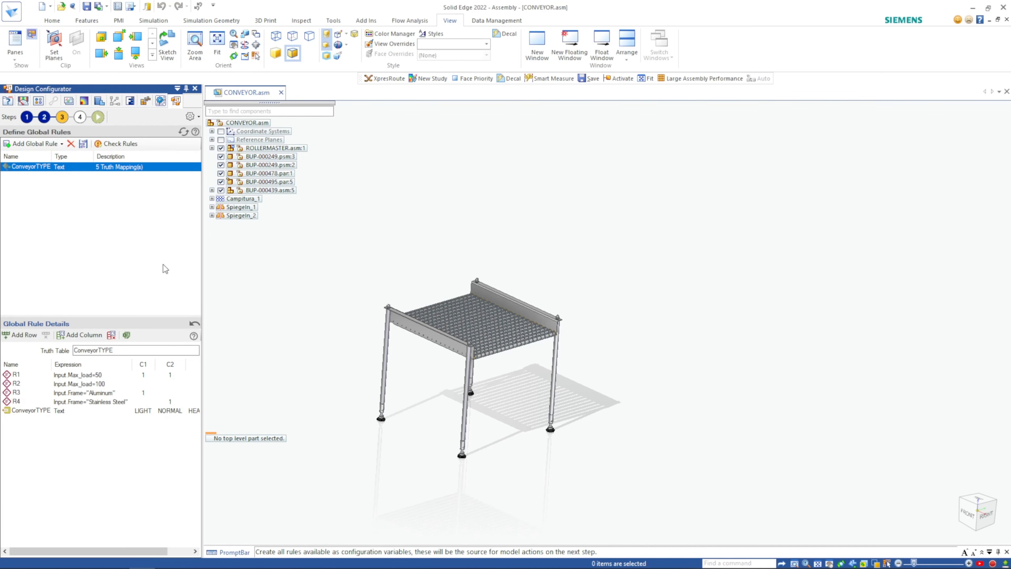
{"action": "left_click", "coordinate": [98, 117]}
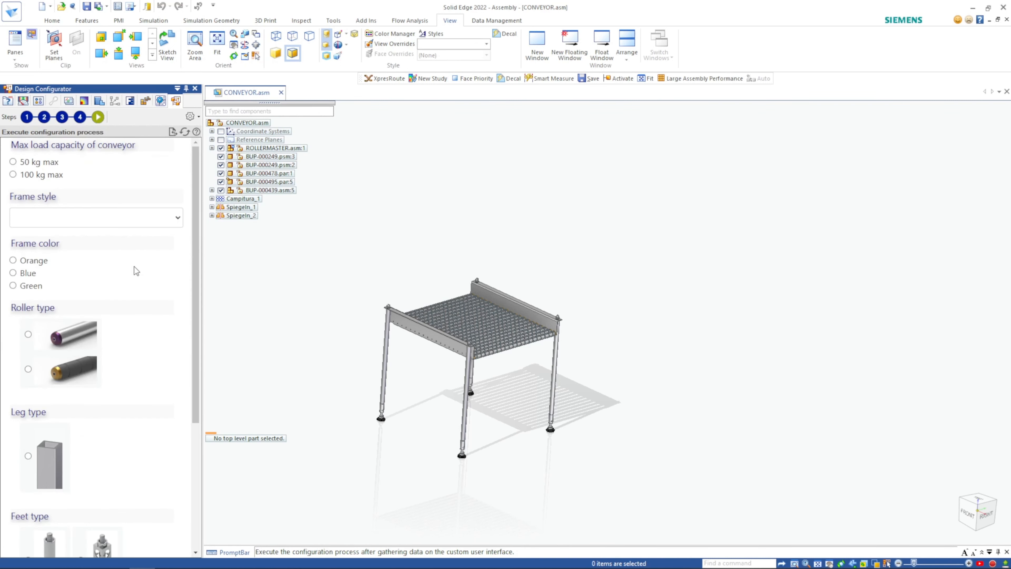
{"action": "scroll", "coordinate": [134, 266], "scroll_direction": "down", "scroll_amount": 5}
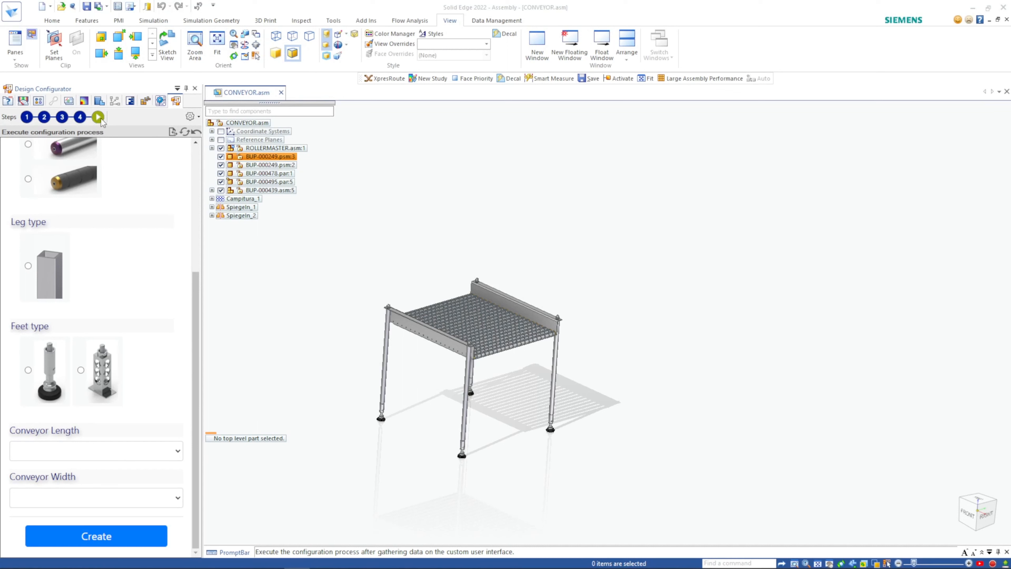
{"action": "left_click", "coordinate": [84, 118]}
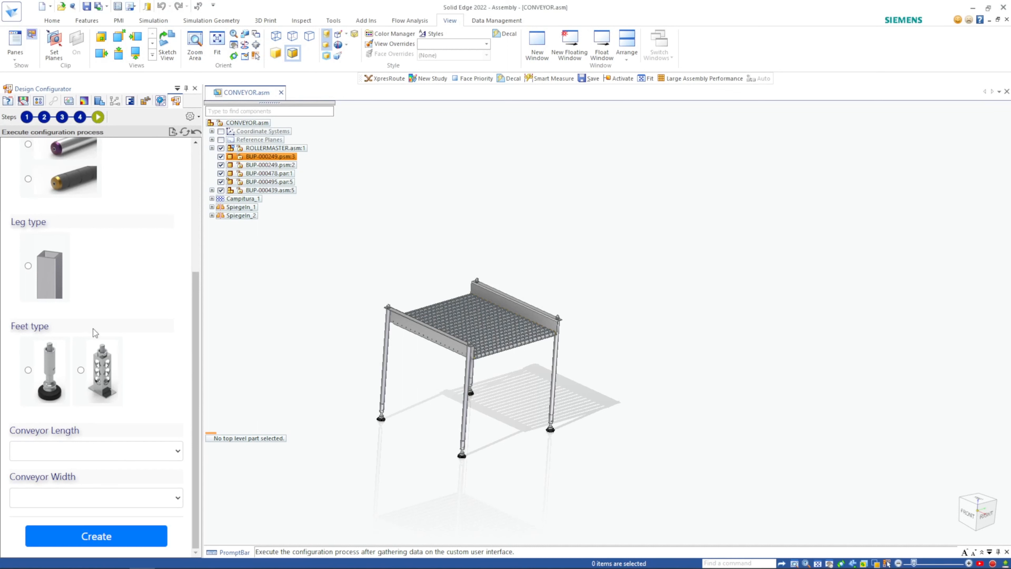
{"action": "left_click", "coordinate": [85, 120]}
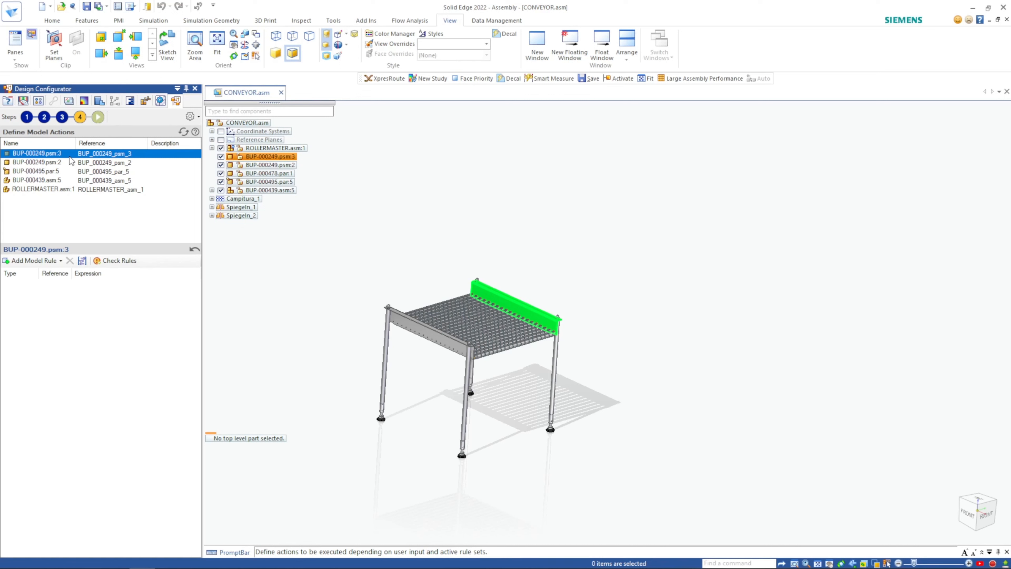
Reorder the model actions by moving BUP-000249.psm:3 to the end of the list and back to the start.
{"action": "left_click_drag", "start_coordinate": [70, 155], "coordinate": [70, 198]}
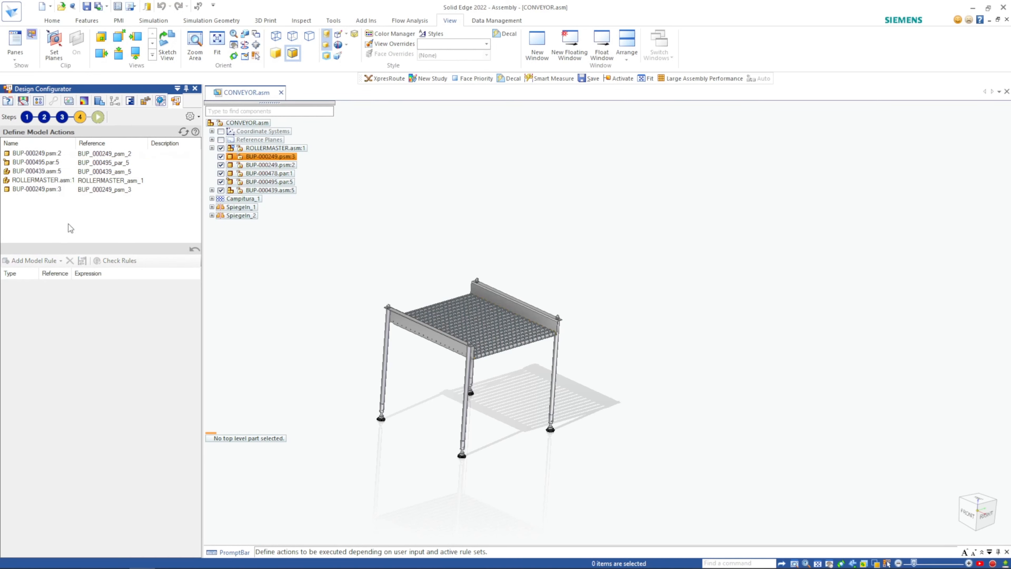
{"action": "left_click", "coordinate": [68, 192]}
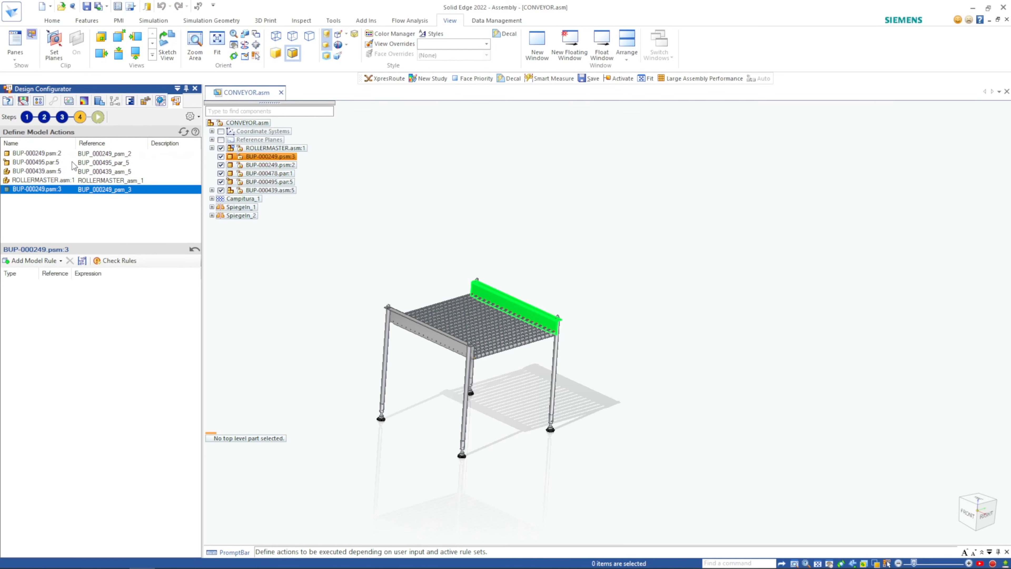
{"action": "left_click_drag", "start_coordinate": [64, 192], "coordinate": [76, 153]}
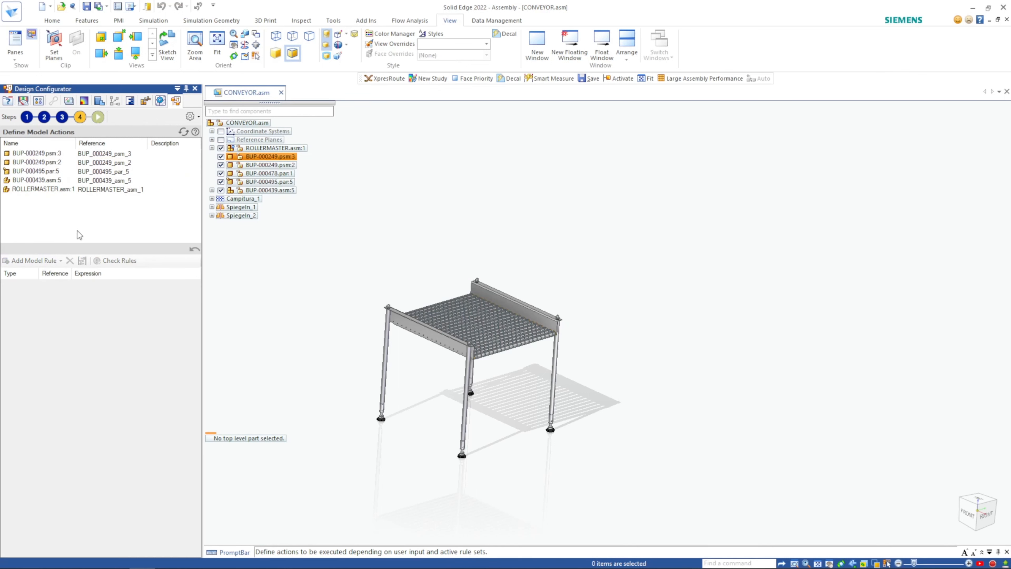
Add a Replace Model rule to the BUP-000249.psm:3 component.
{"action": "left_click", "coordinate": [69, 154]}
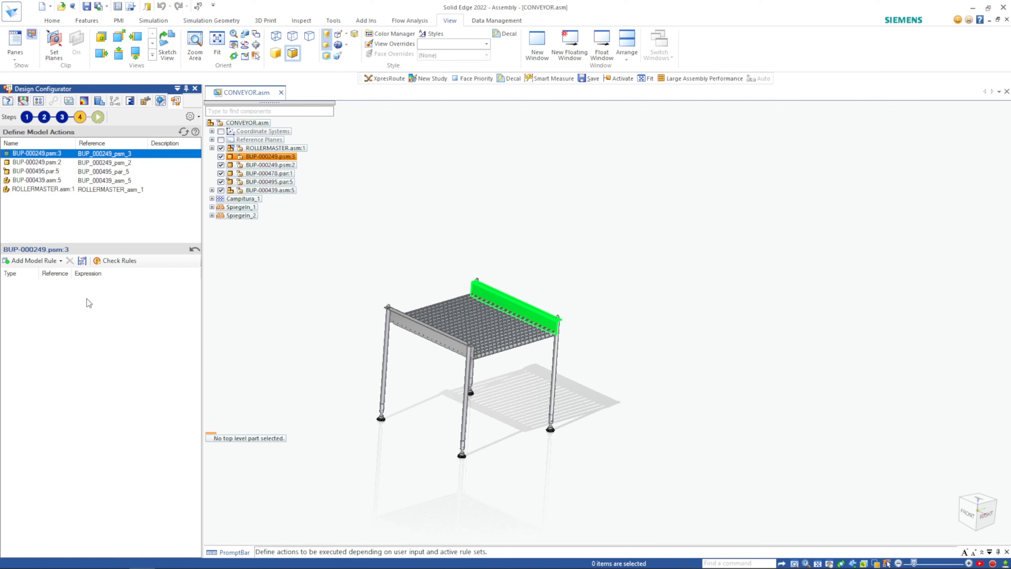
{"action": "left_click", "coordinate": [43, 264]}
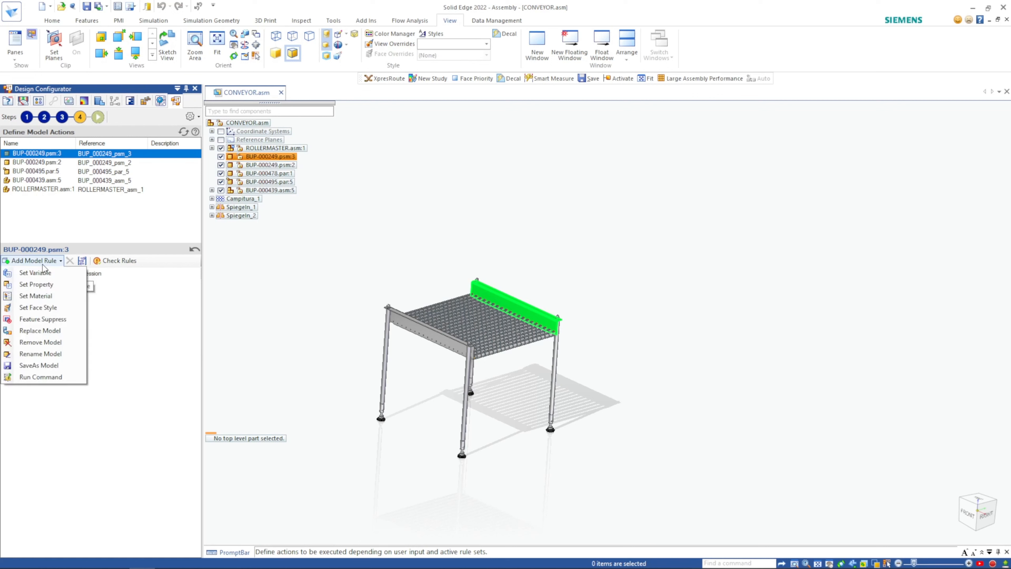
{"action": "left_click", "coordinate": [104, 228]}
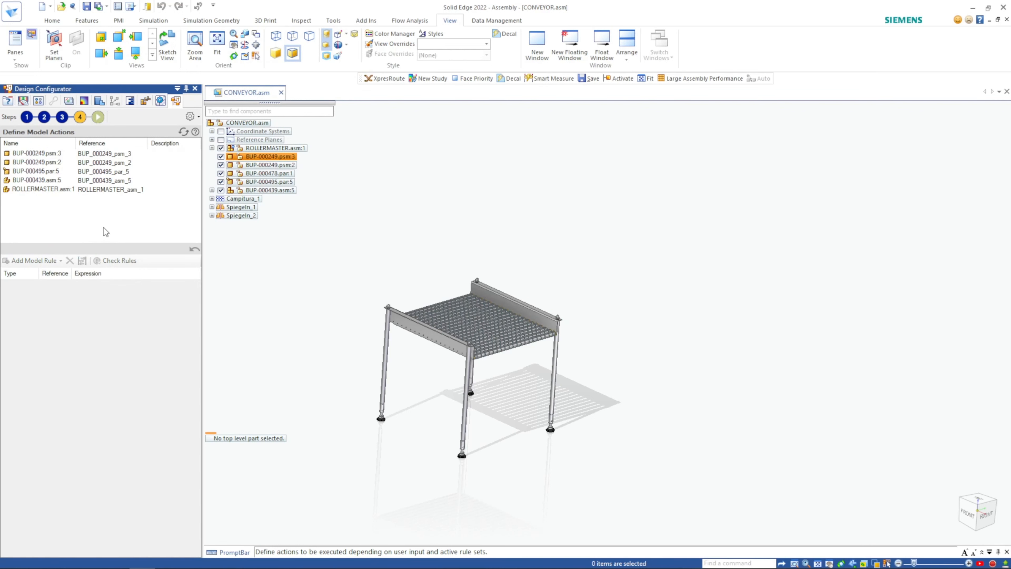
{"action": "left_click", "coordinate": [50, 154]}
{"action": "left_click", "coordinate": [56, 261]}
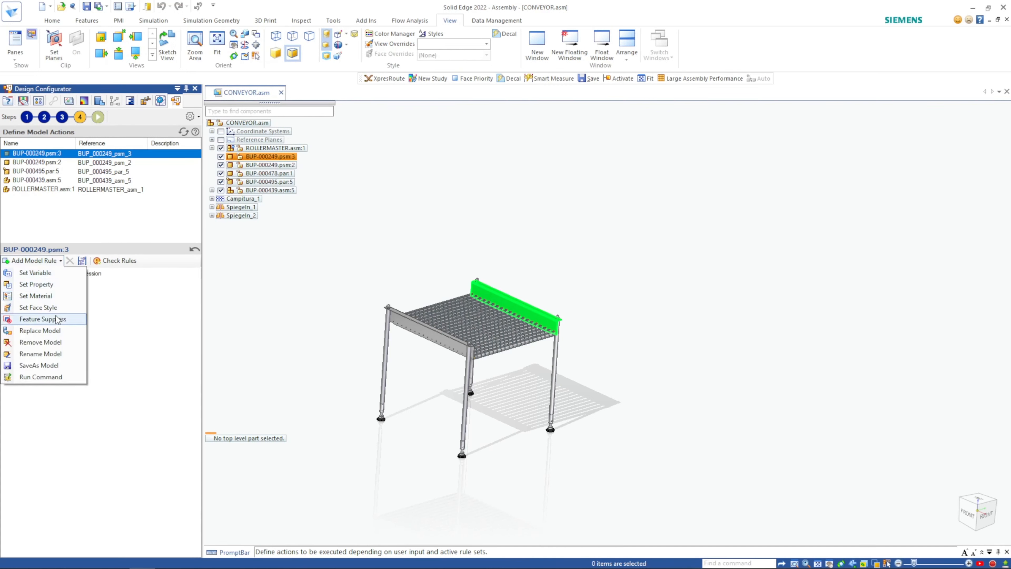
{"action": "left_click", "coordinate": [58, 331]}
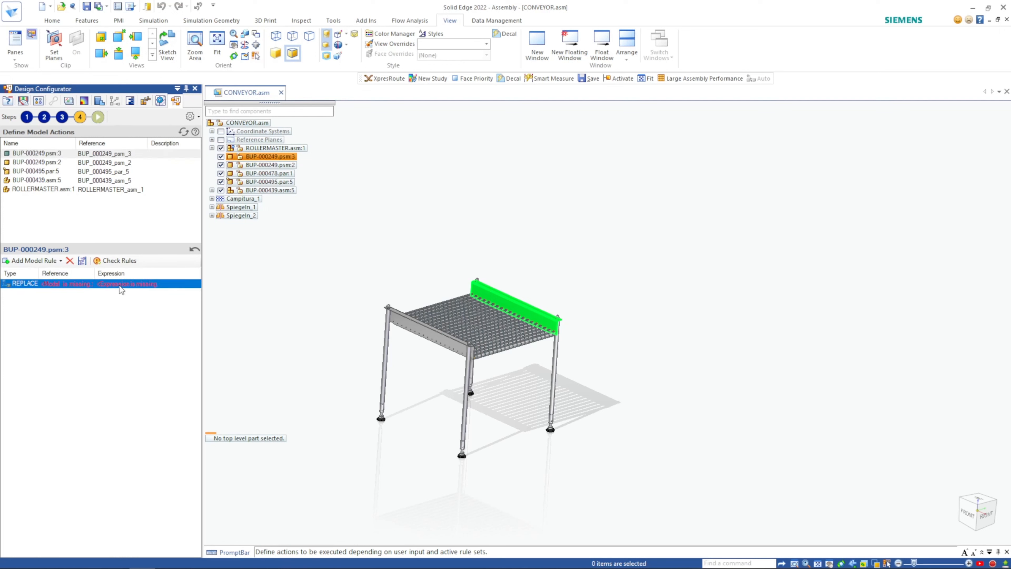
Set the replace rule's reference to the browsed document BUP-000249.psm from the One CECO demo project's Ready folder.
{"action": "left_click", "coordinate": [70, 284]}
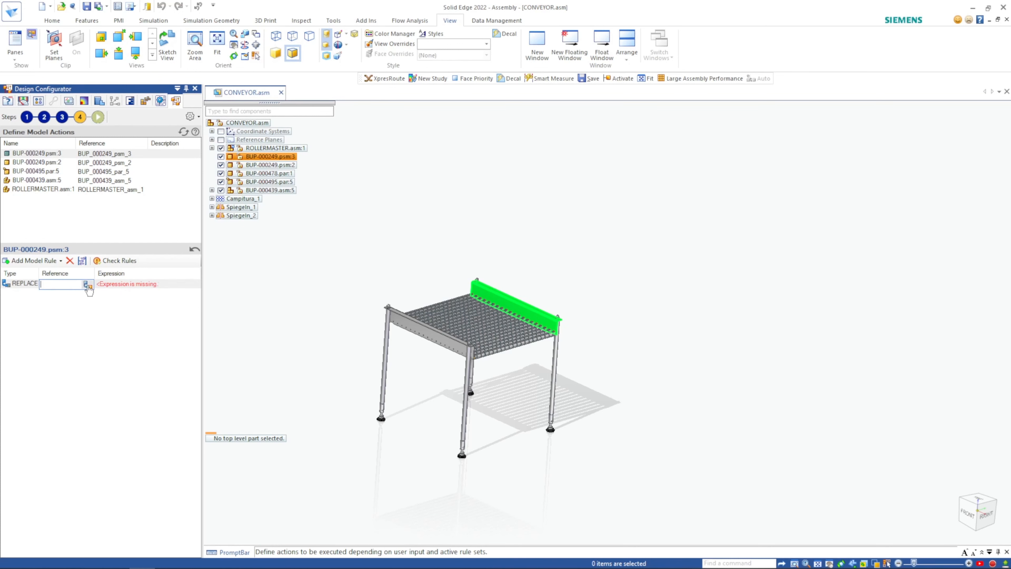
{"action": "left_click", "coordinate": [88, 284]}
{"action": "left_click", "coordinate": [454, 222]}
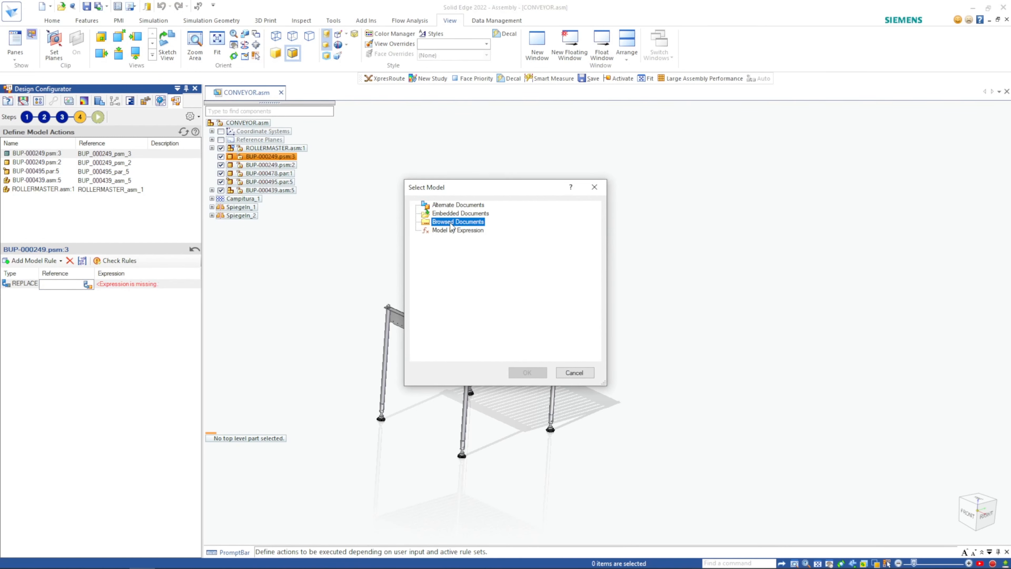
{"action": "left_click", "coordinate": [474, 230]}
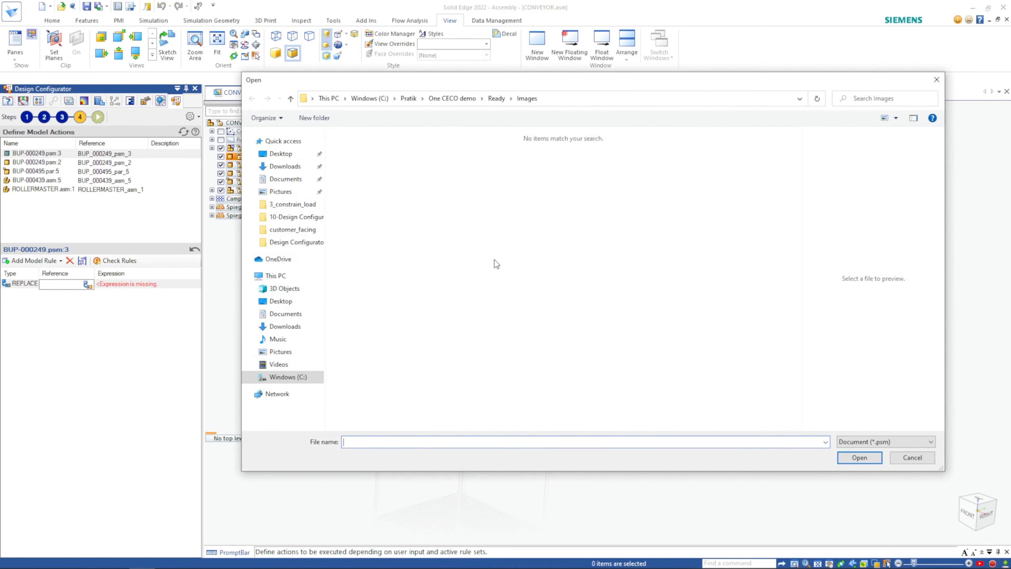
{"action": "left_click", "coordinate": [463, 103]}
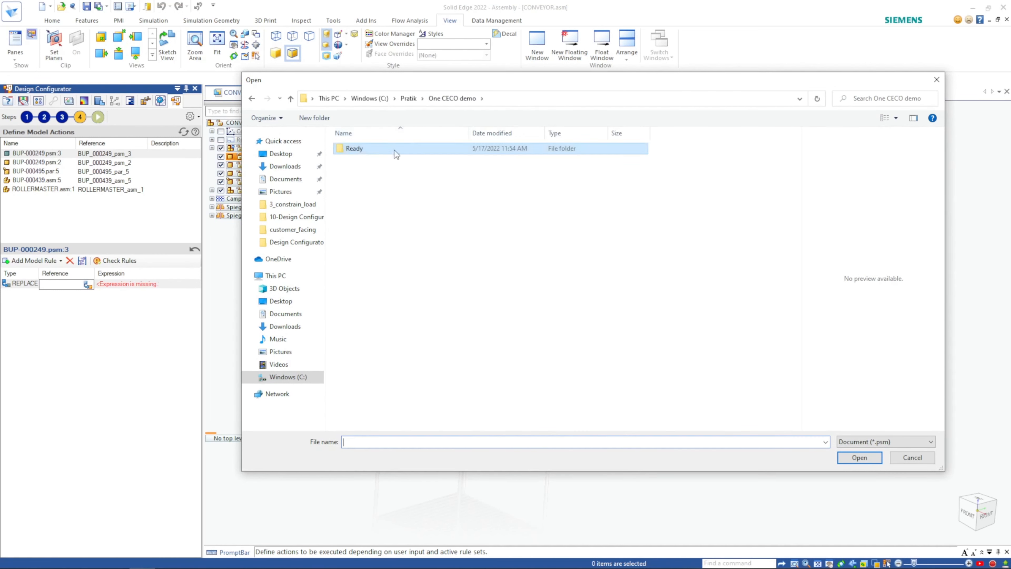
{"action": "double_click", "coordinate": [389, 149]}
{"action": "left_click", "coordinate": [412, 203]}
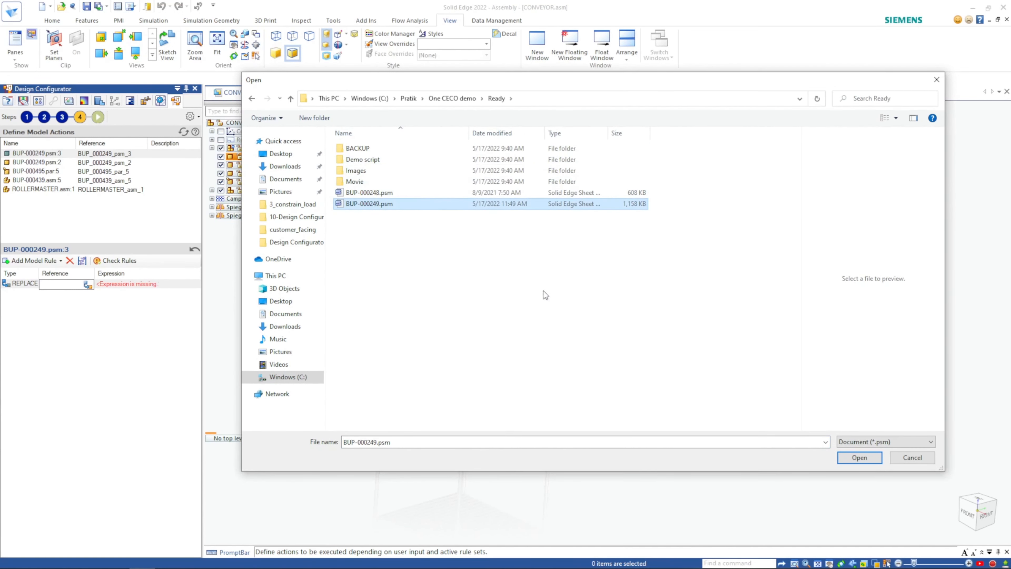
{"action": "left_click", "coordinate": [870, 461]}
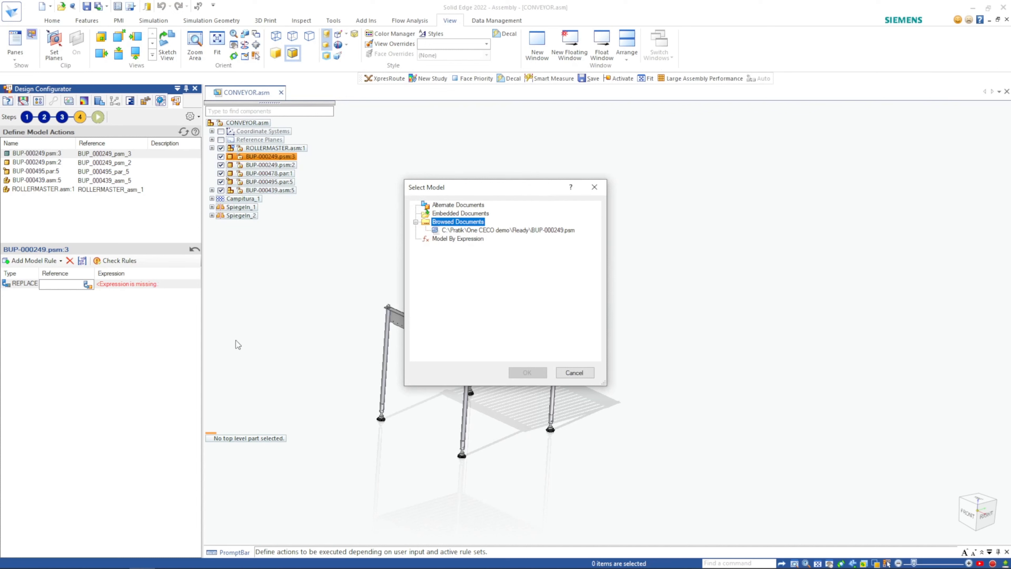
{"action": "left_click", "coordinate": [525, 229]}
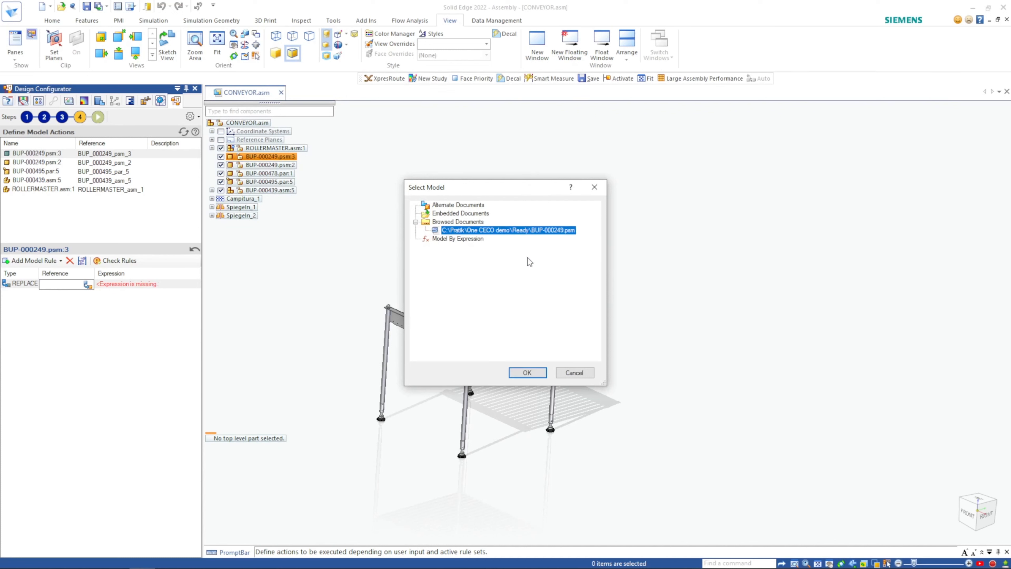
{"action": "left_click", "coordinate": [527, 373]}
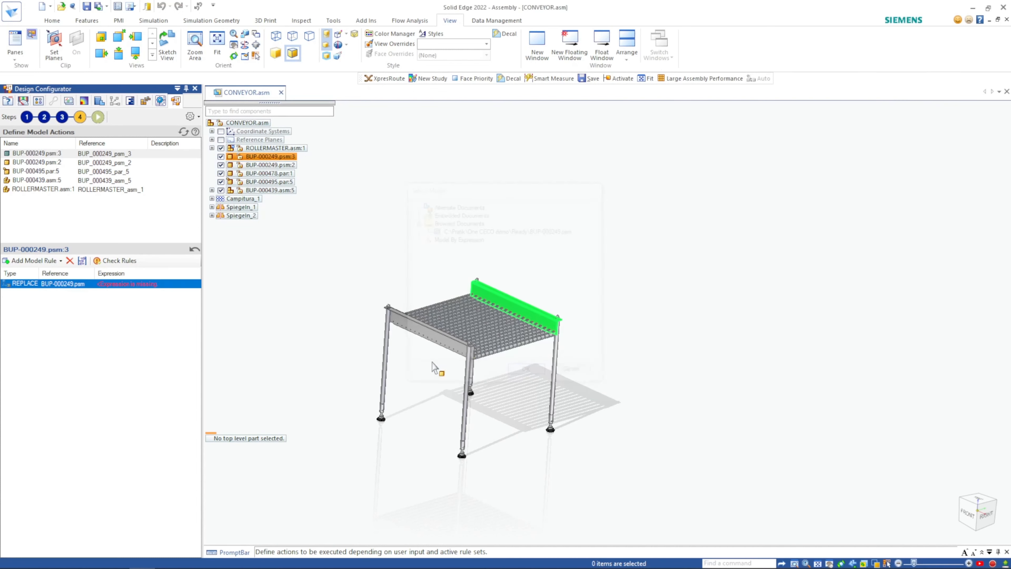
Set the BUP-000249.psm replace rule's expression to Input.Frame="Stainless Steel" and validate it.
{"action": "left_click", "coordinate": [147, 284]}
{"action": "left_click", "coordinate": [194, 285]}
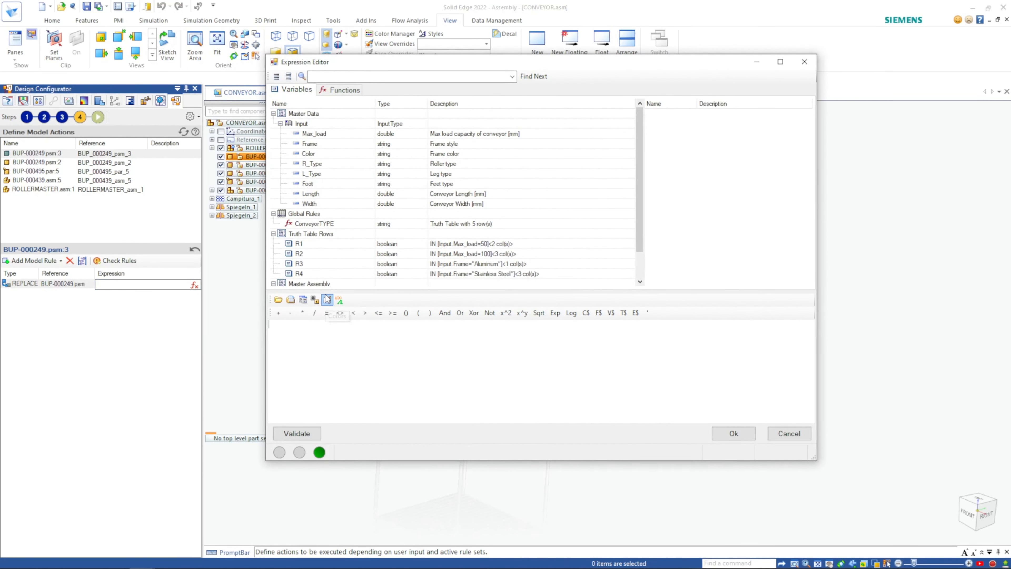
{"action": "left_click", "coordinate": [310, 144]}
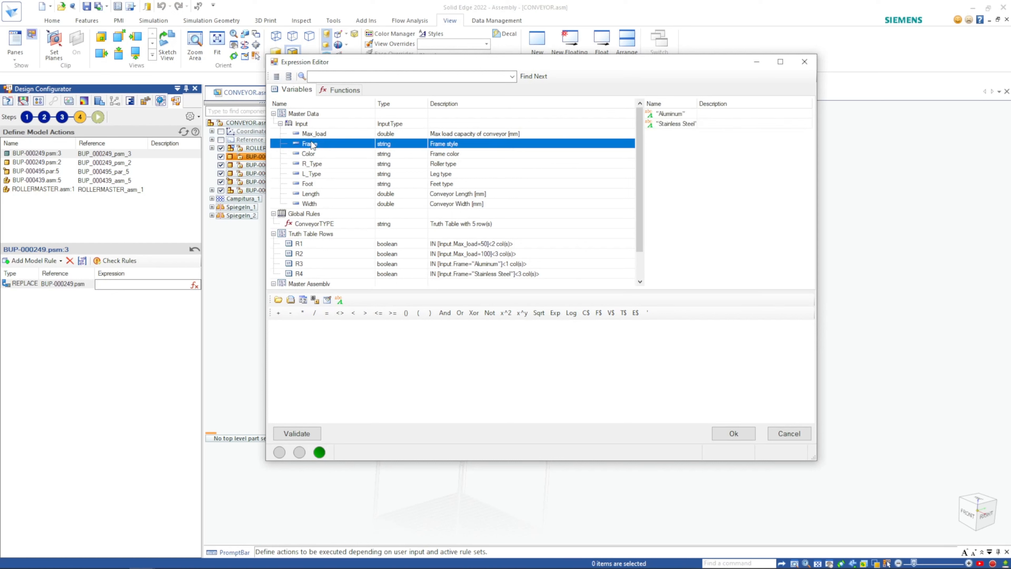
{"action": "double_click", "coordinate": [311, 144]}
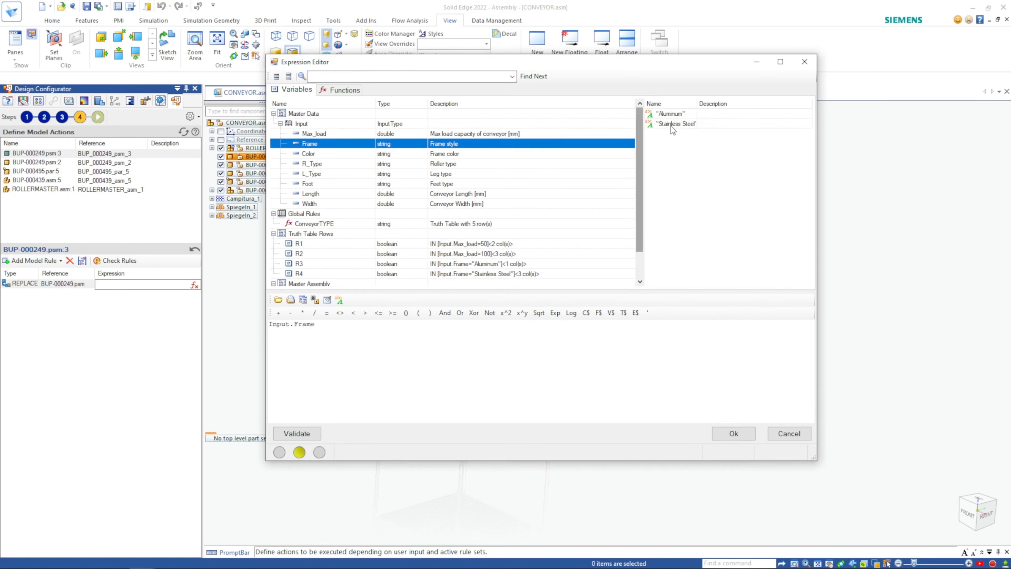
{"action": "left_click", "coordinate": [327, 312]}
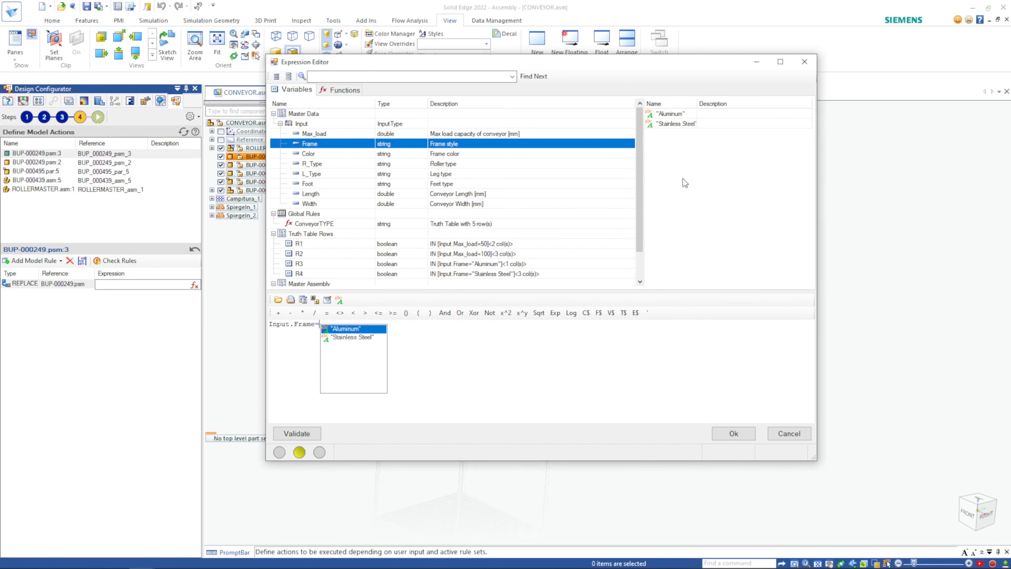
{"action": "double_click", "coordinate": [351, 338]}
{"action": "left_click", "coordinate": [308, 434]}
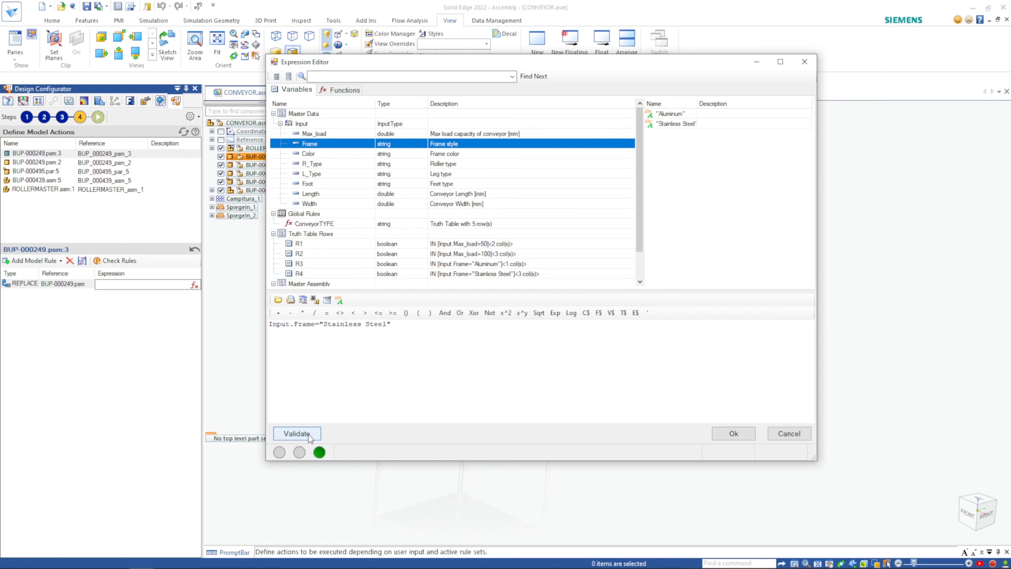
{"action": "left_click", "coordinate": [733, 434]}
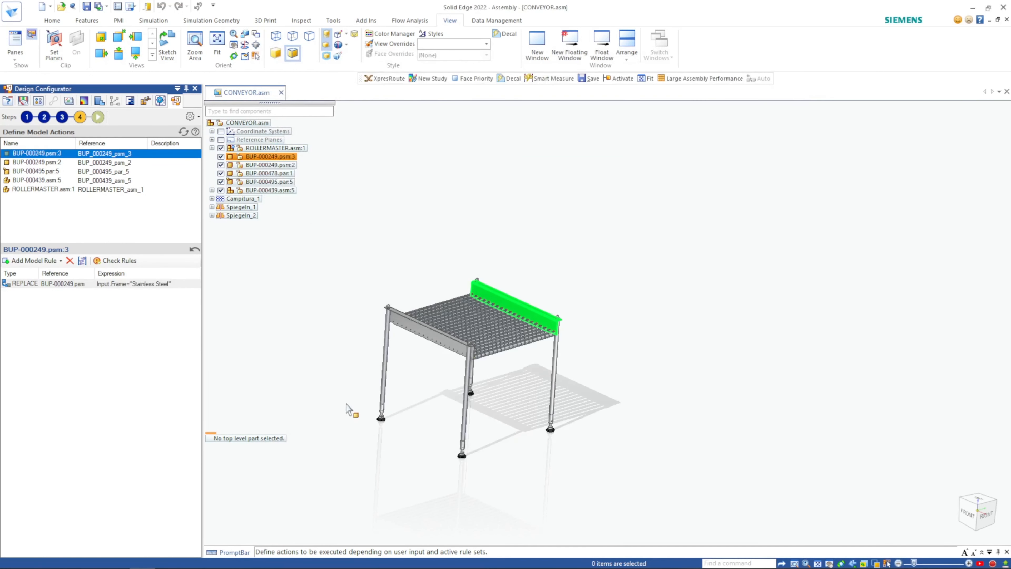
Add a second Replace Model rule to BUP-000249.psm:3, referencing the browsed document BUP-000248.psm from the One CECO demo project's Ready folder.
{"action": "left_click", "coordinate": [41, 265]}
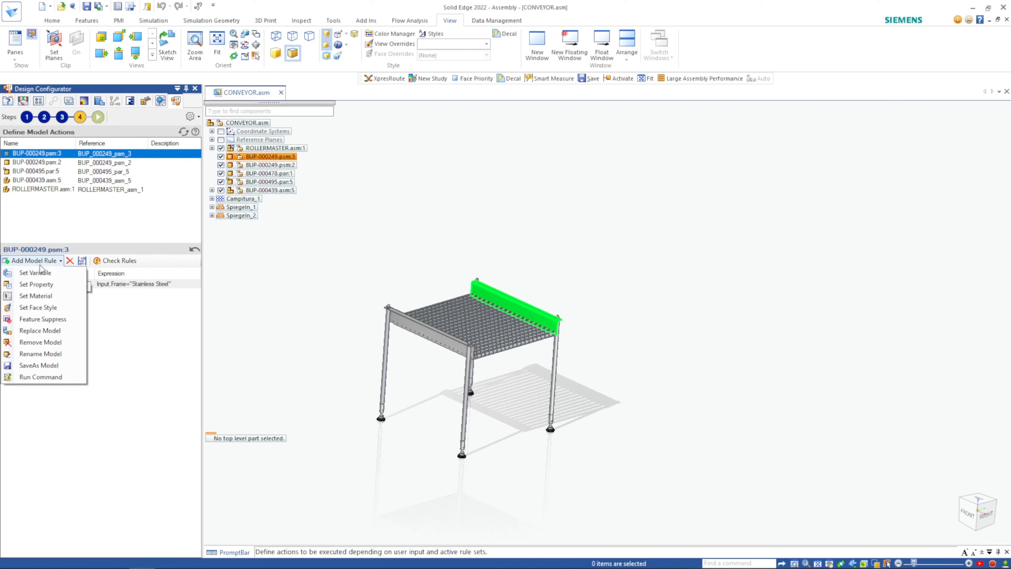
{"action": "left_click", "coordinate": [46, 334]}
{"action": "left_click", "coordinate": [60, 292]}
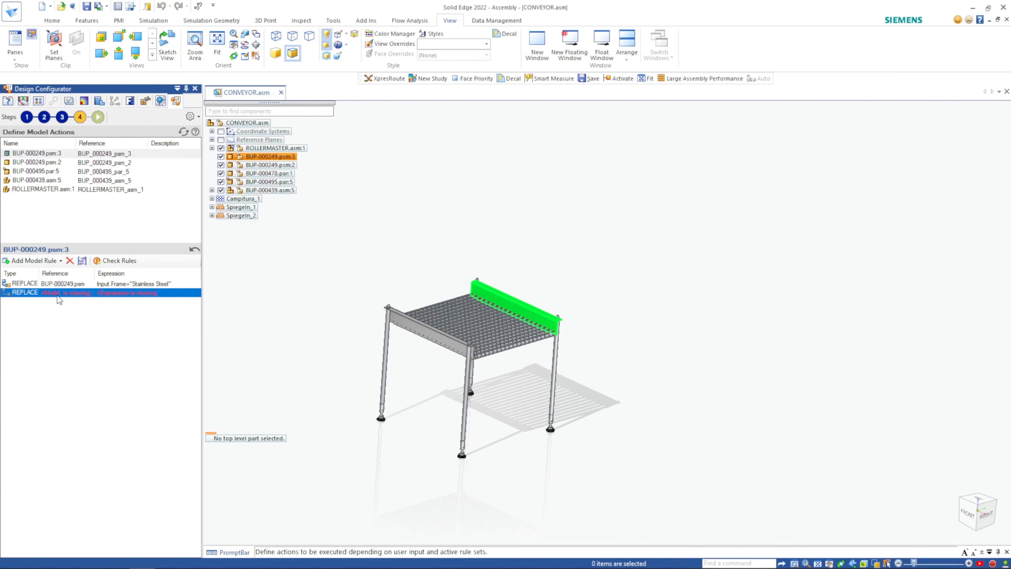
{"action": "left_click", "coordinate": [87, 295]}
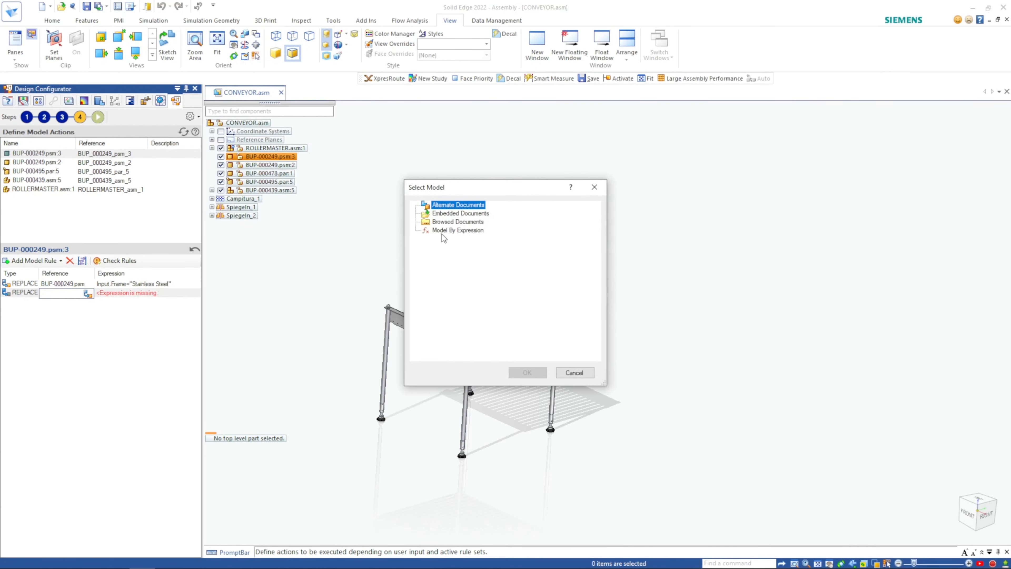
{"action": "left_click", "coordinate": [446, 222]}
{"action": "double_click", "coordinate": [446, 223]}
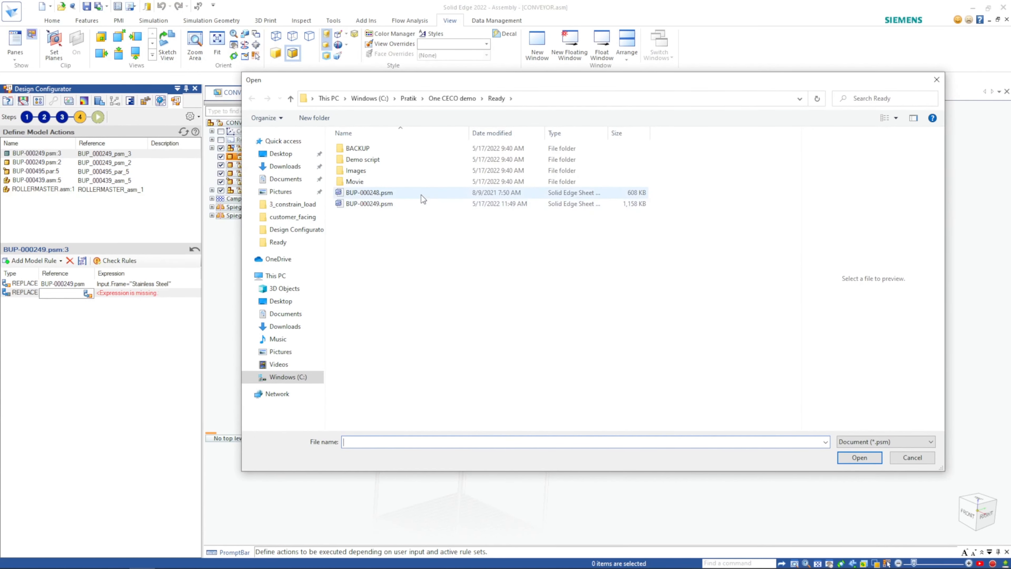
{"action": "left_click", "coordinate": [420, 193]}
{"action": "left_click", "coordinate": [860, 457]}
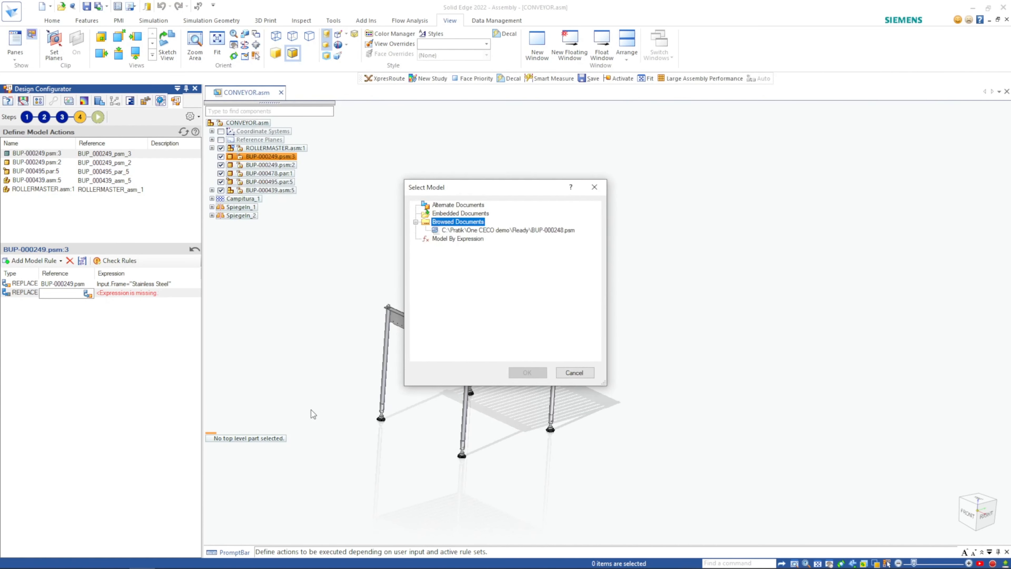
{"action": "left_click", "coordinate": [530, 230]}
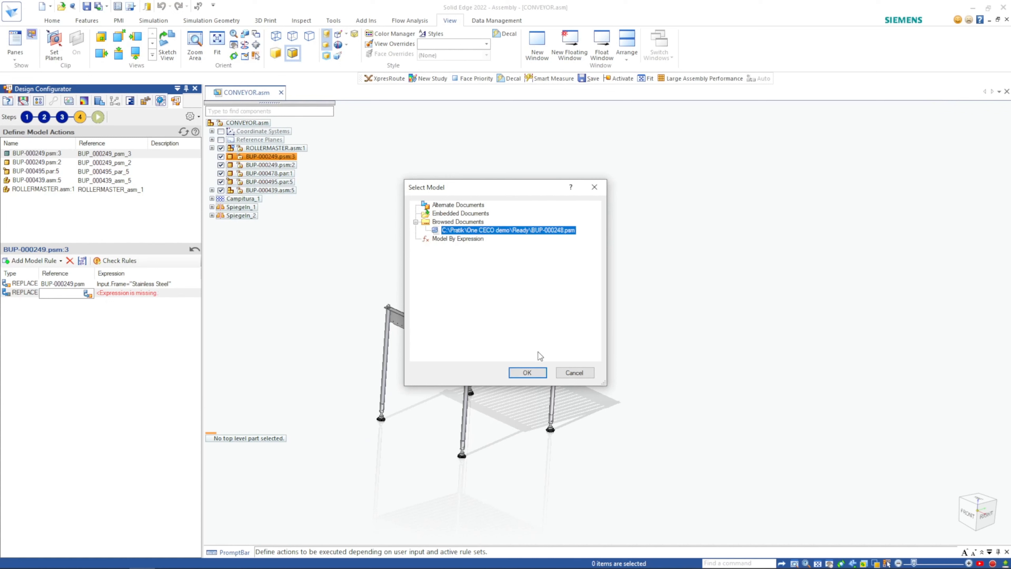
{"action": "left_click", "coordinate": [532, 372]}
Set the BUP-000248.psm replace rule's expression to Input.Frame="Aluminum" and validate it.
{"action": "left_click", "coordinate": [151, 299]}
{"action": "left_click", "coordinate": [153, 295]}
{"action": "left_click", "coordinate": [154, 294]}
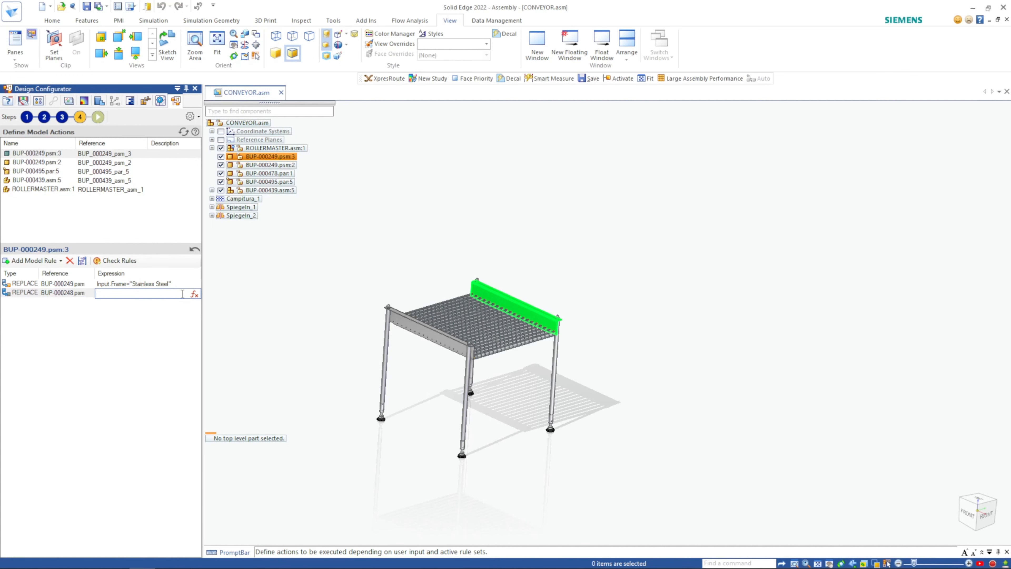
{"action": "left_click", "coordinate": [194, 294]}
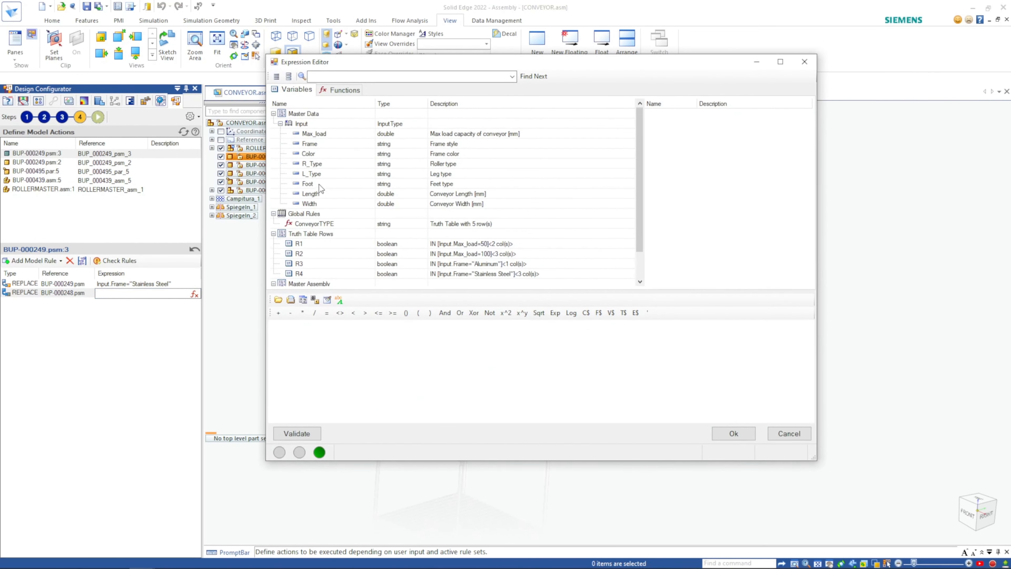
{"action": "double_click", "coordinate": [314, 144]}
{"action": "left_click", "coordinate": [326, 313]}
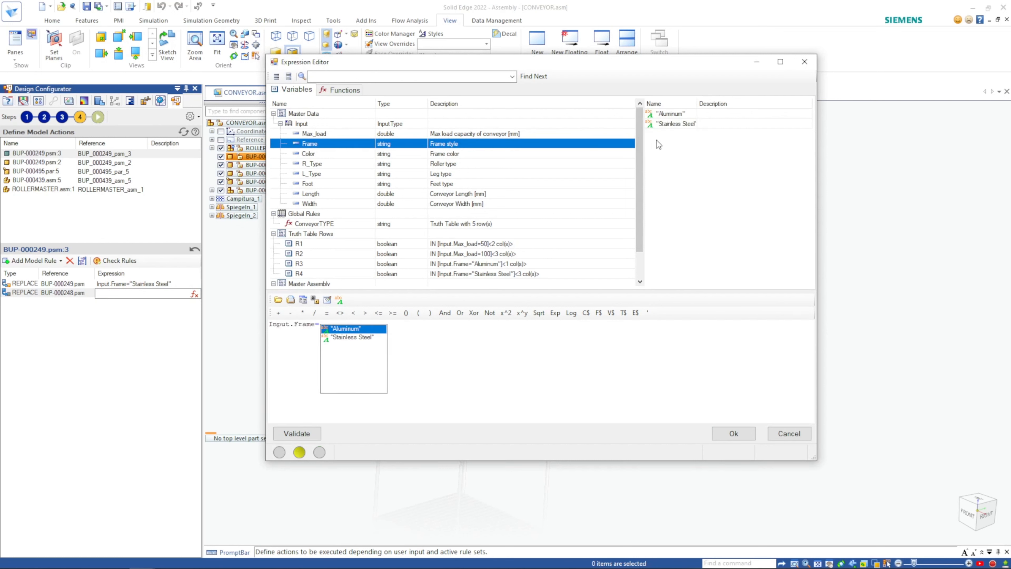
{"action": "double_click", "coordinate": [360, 330]}
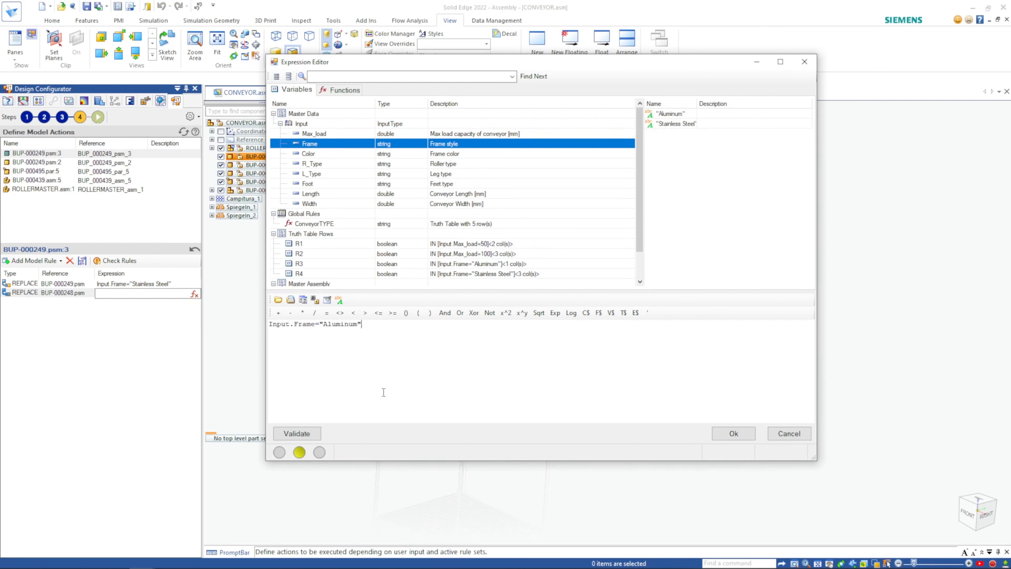
{"action": "left_click", "coordinate": [308, 437]}
{"action": "left_click", "coordinate": [733, 434]}
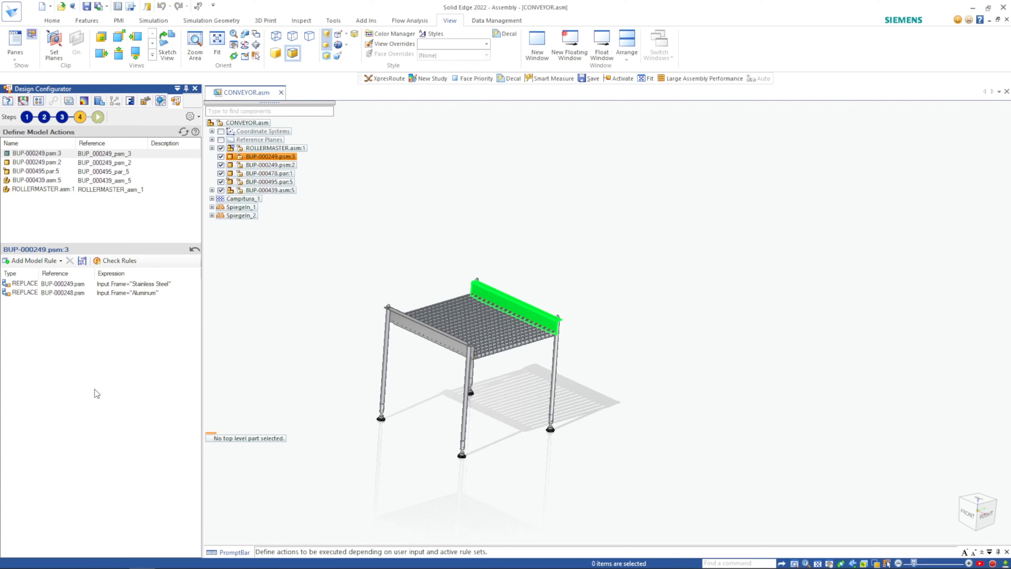
Add a Set Variable rule to BUP-000249.psm:3 that references the ContourFlange_1_FiniteDepth dimension.
{"action": "left_click", "coordinate": [50, 262]}
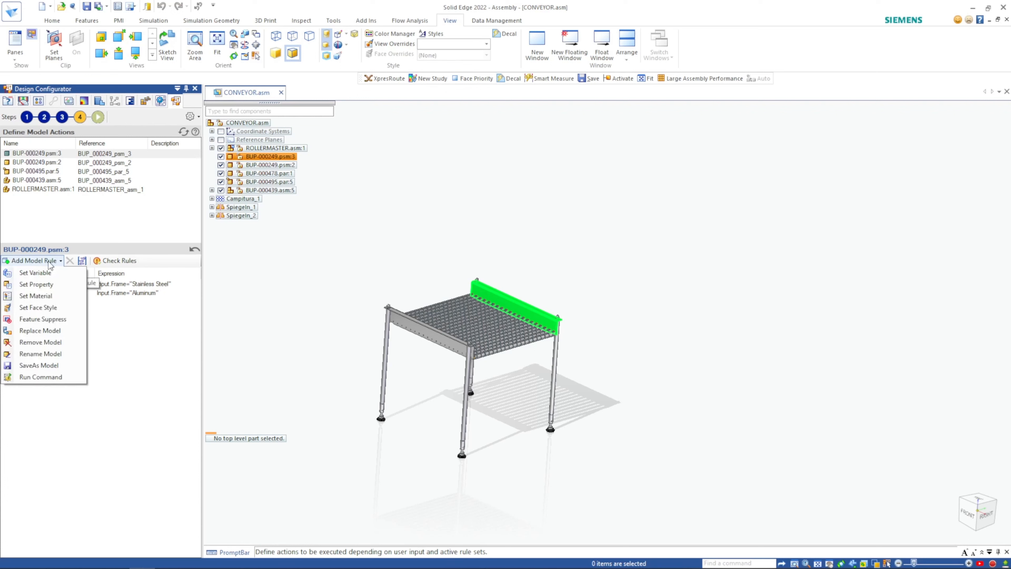
{"action": "left_click", "coordinate": [51, 272]}
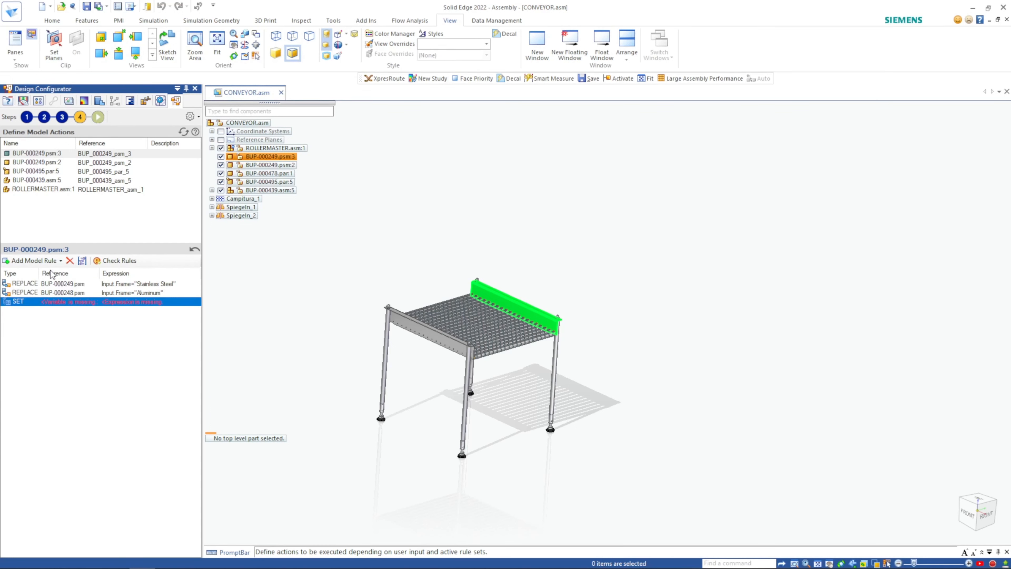
{"action": "left_click", "coordinate": [77, 301]}
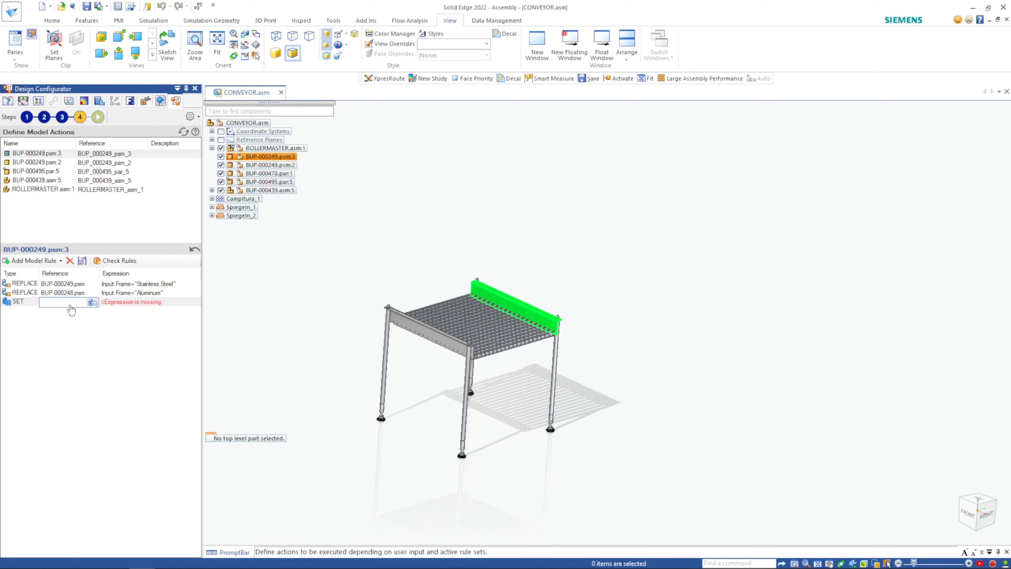
{"action": "left_click", "coordinate": [92, 302]}
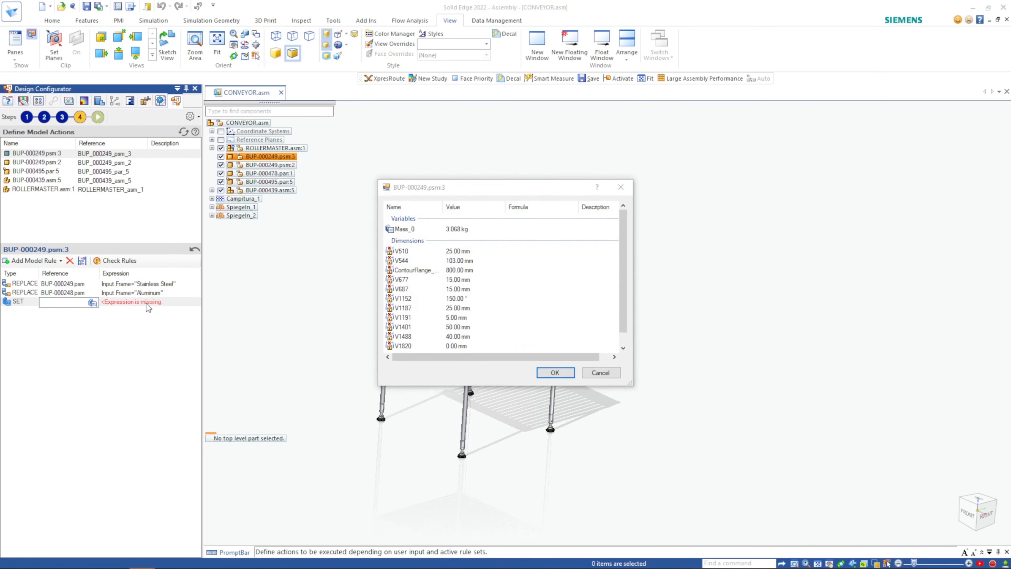
{"action": "left_click", "coordinate": [412, 271]}
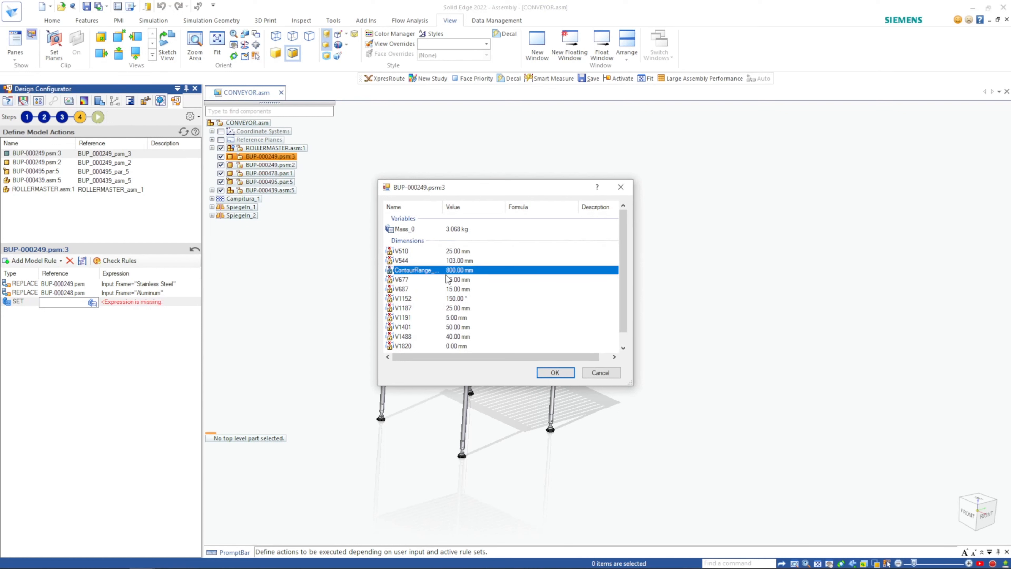
{"action": "left_click", "coordinate": [560, 376]}
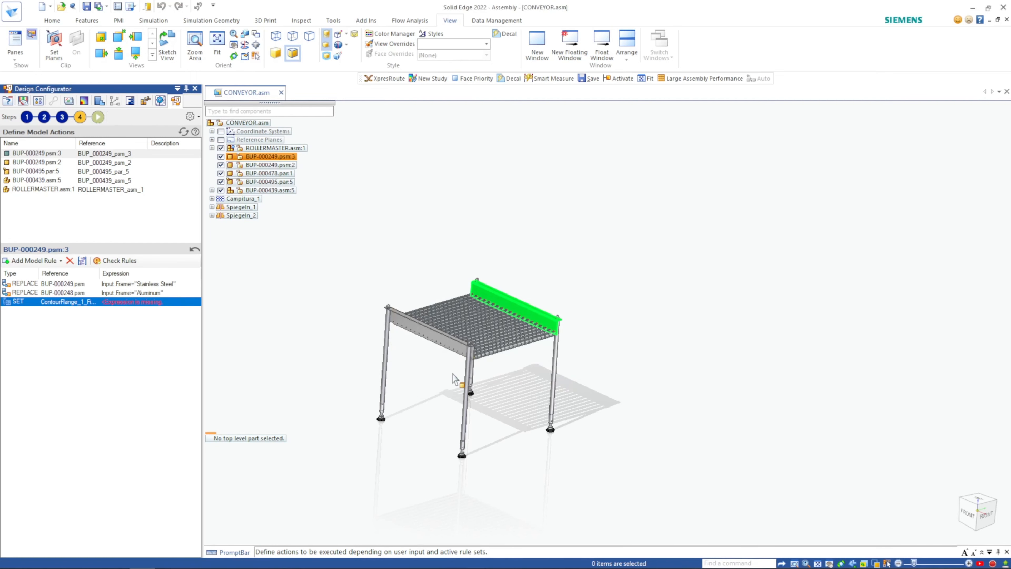
Set the ContourFlange_1_FiniteDepth variable rule's expression to Input.Length and validate it.
{"action": "left_click", "coordinate": [153, 303]}
{"action": "left_click", "coordinate": [195, 303]}
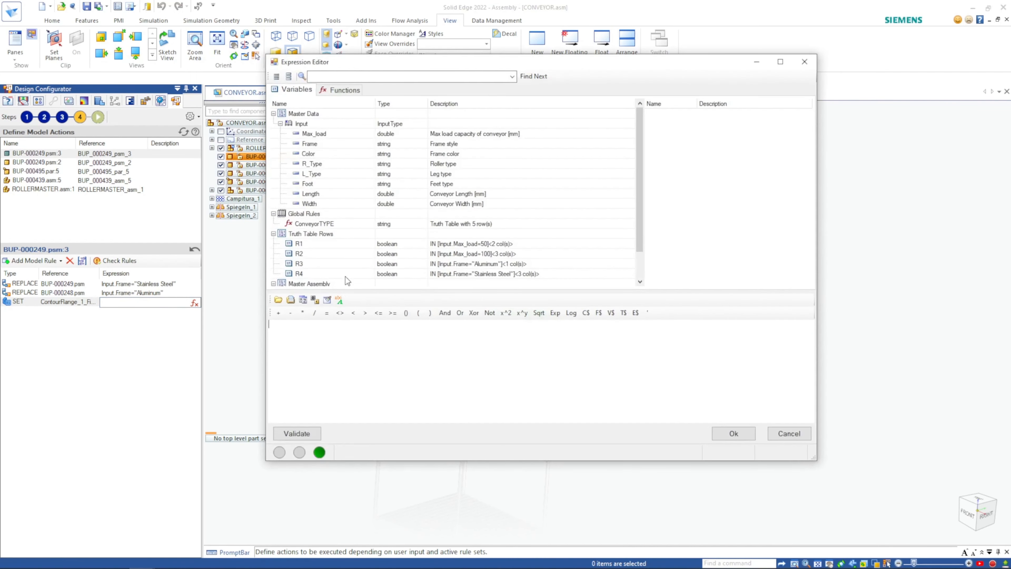
{"action": "double_click", "coordinate": [311, 194]}
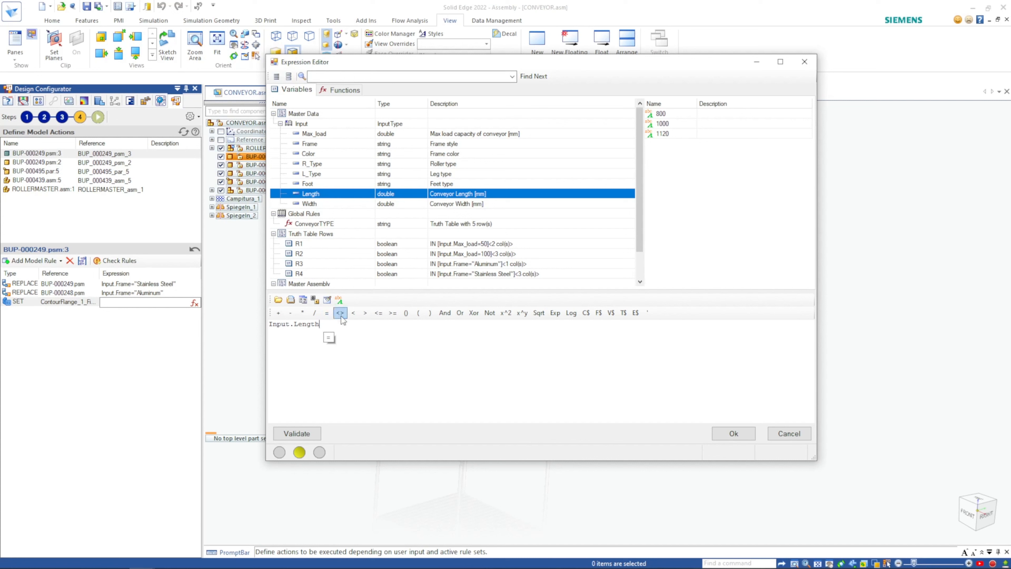
{"action": "left_click", "coordinate": [312, 433]}
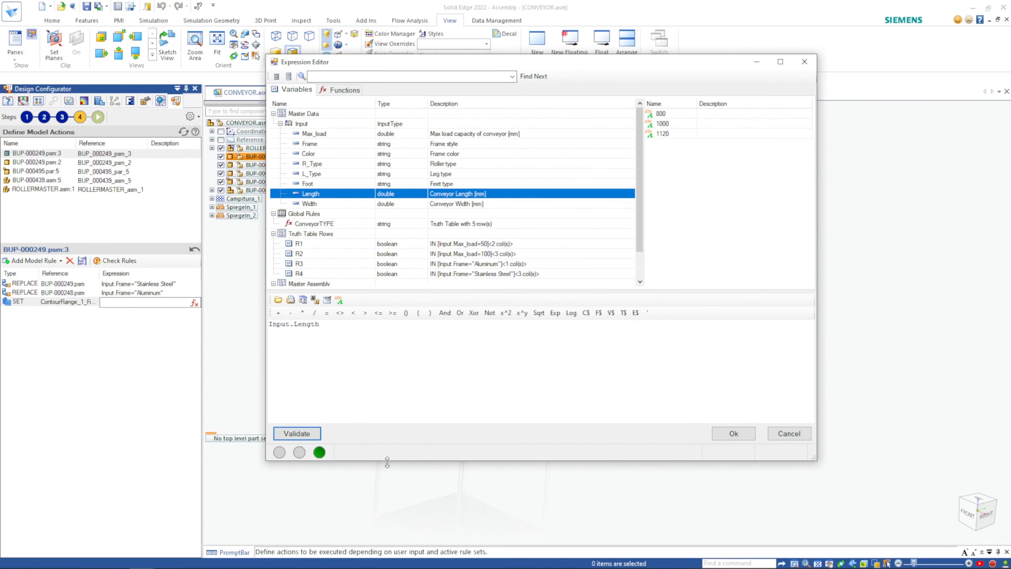
{"action": "left_click", "coordinate": [714, 433]}
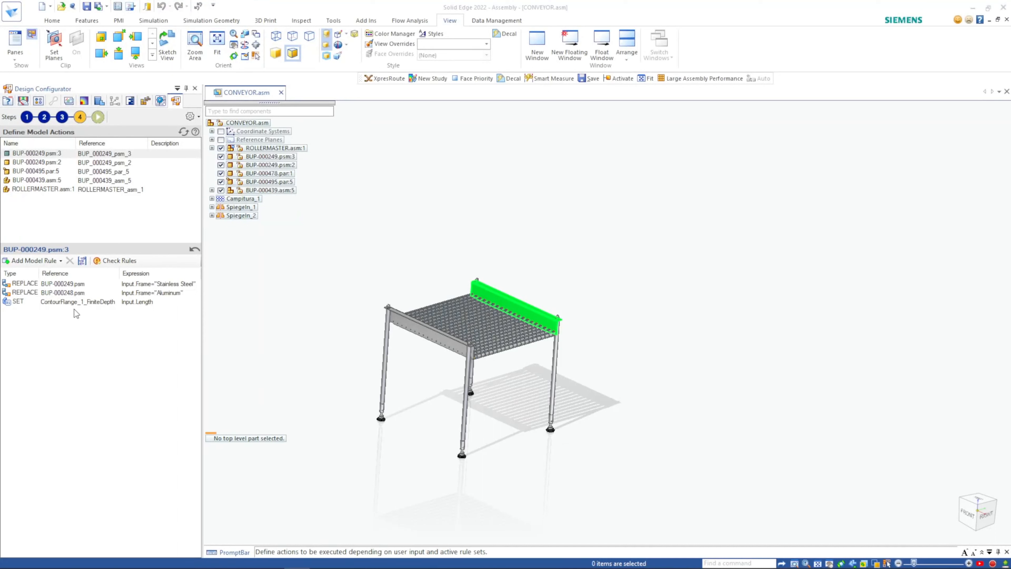
Add a Set Face Style rule to BUP-000249.psm:3 with its reference set to BY_EXP.
{"action": "left_click", "coordinate": [60, 261]}
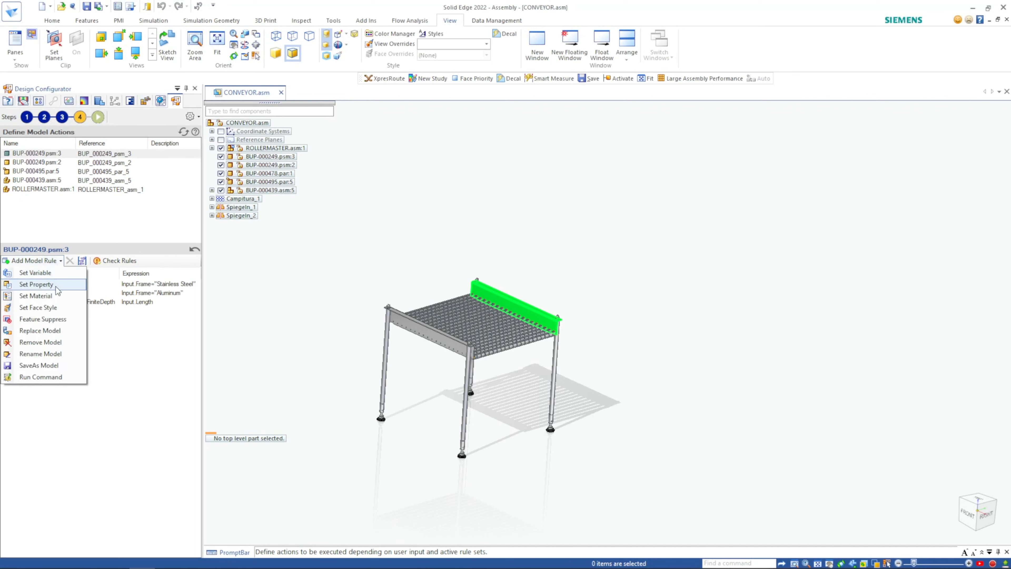
{"action": "left_click", "coordinate": [57, 306]}
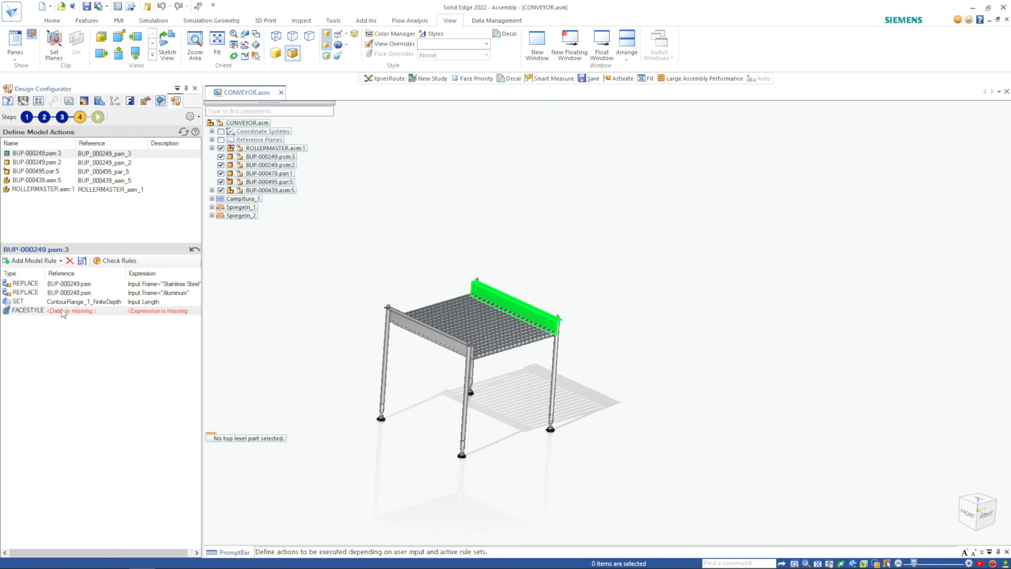
{"action": "left_click", "coordinate": [79, 313]}
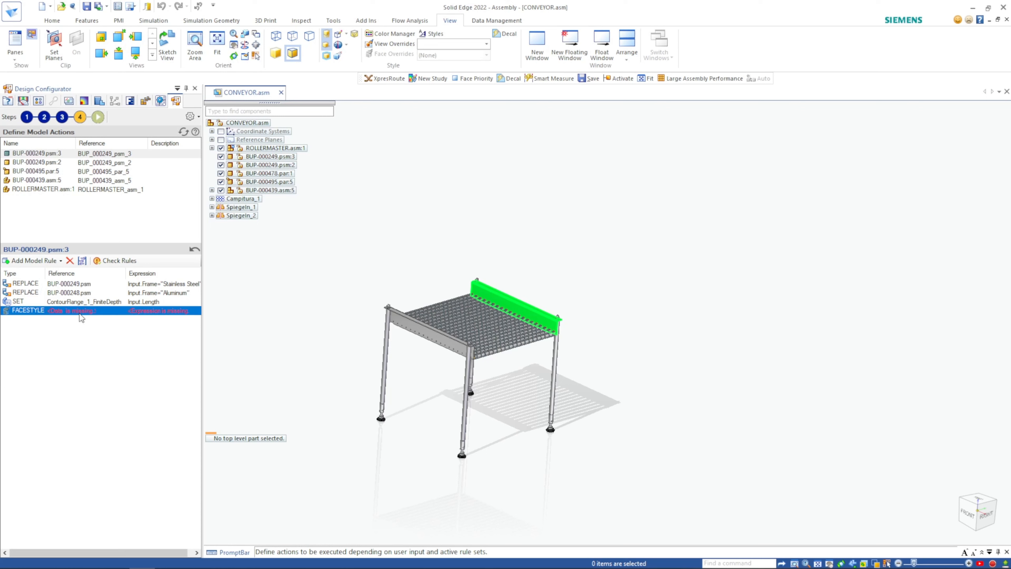
{"action": "left_click", "coordinate": [99, 311]}
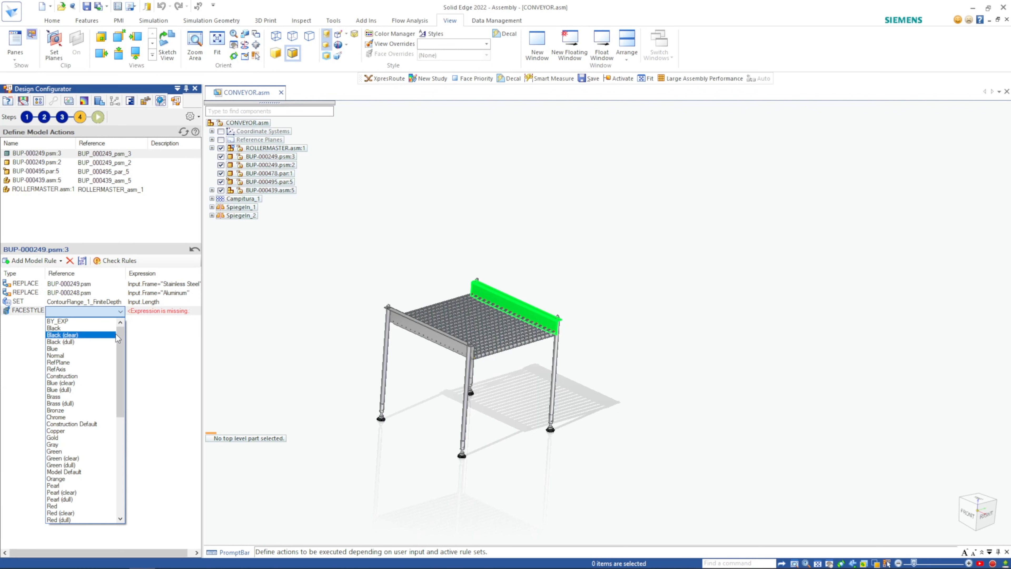
{"action": "mouse_move", "coordinate": [121, 334]}
{"action": "left_mouse_down"}
{"action": "mouse_move", "coordinate": [139, 427]}
{"action": "mouse_move", "coordinate": [145, 417]}
{"action": "mouse_move", "coordinate": [122, 402]}
{"action": "mouse_move", "coordinate": [122, 324]}
{"action": "left_mouse_up"}
{"action": "left_click", "coordinate": [76, 321]}
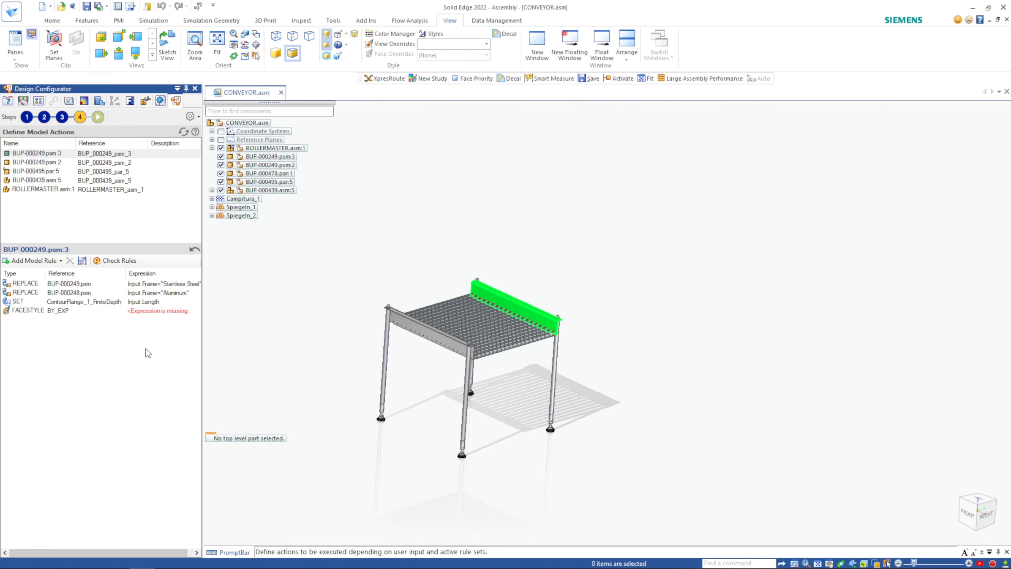
Try to assign the validated expression Input.Color to the face style rule.
{"action": "left_click", "coordinate": [162, 311]}
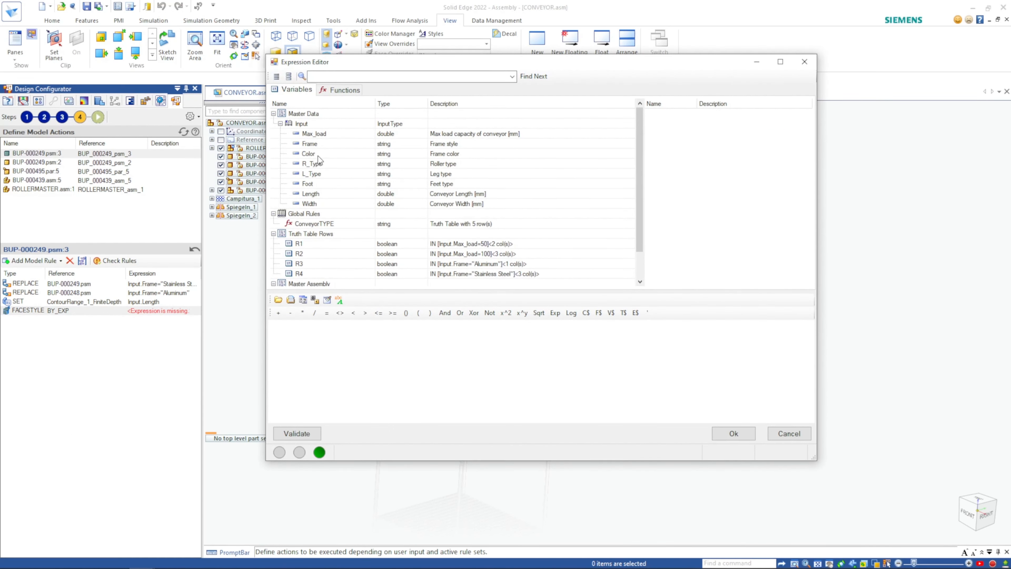
{"action": "left_click", "coordinate": [317, 155]}
{"action": "double_click", "coordinate": [318, 155]}
{"action": "left_click", "coordinate": [297, 434]}
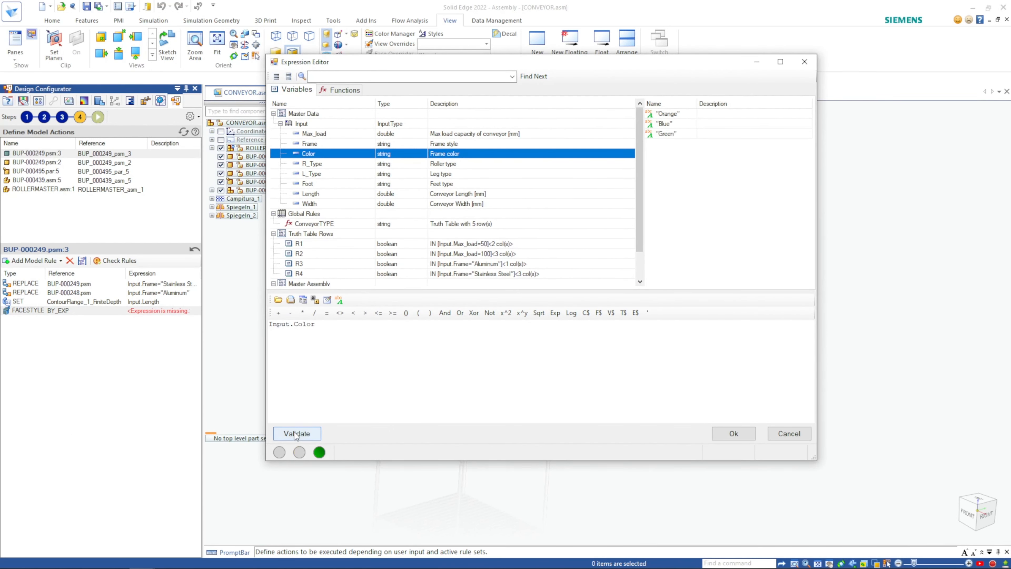
{"action": "left_click", "coordinate": [733, 433]}
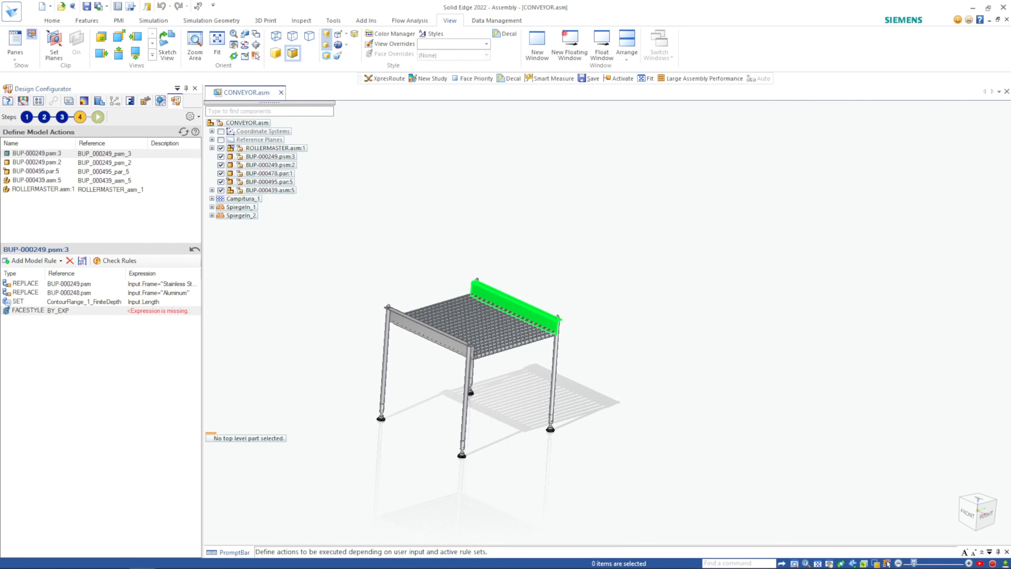
{"action": "left_click", "coordinate": [133, 411]}
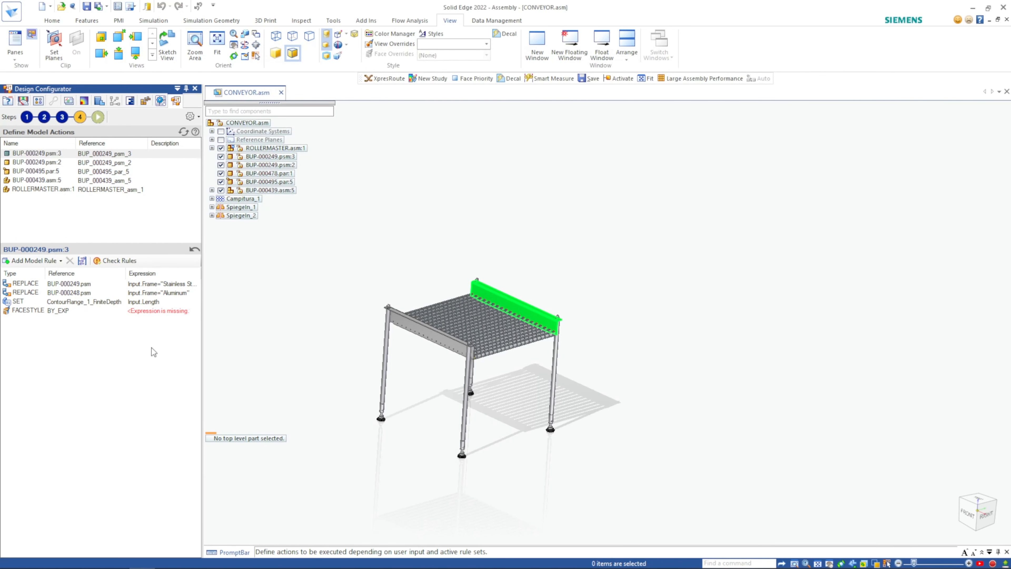
Set the BY_EXP face style rule's expression to Input.Color.
{"action": "left_click", "coordinate": [167, 311]}
{"action": "left_click", "coordinate": [195, 312]}
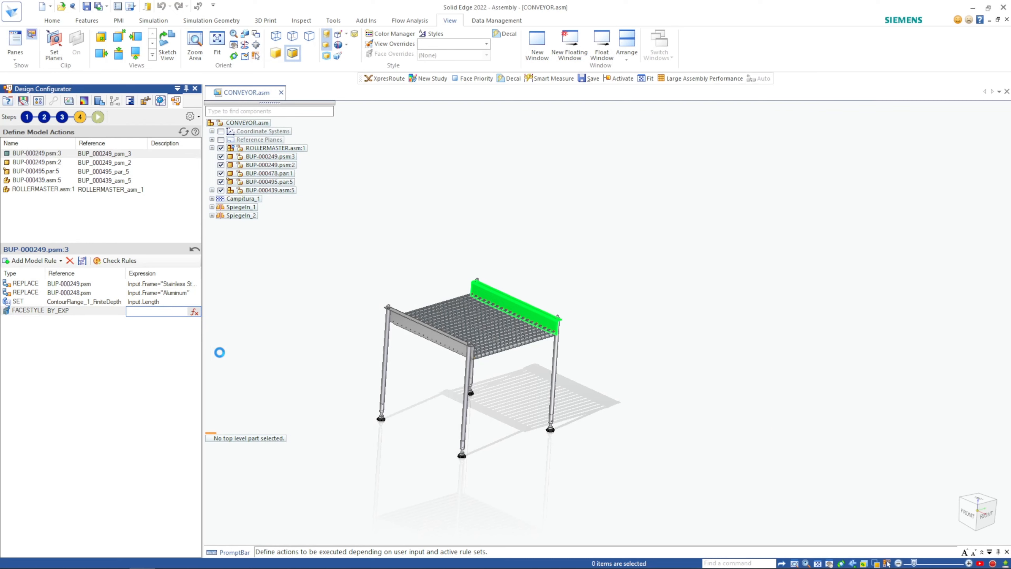
{"action": "left_click", "coordinate": [312, 155]}
{"action": "double_click", "coordinate": [313, 158]}
{"action": "left_click", "coordinate": [722, 433]}
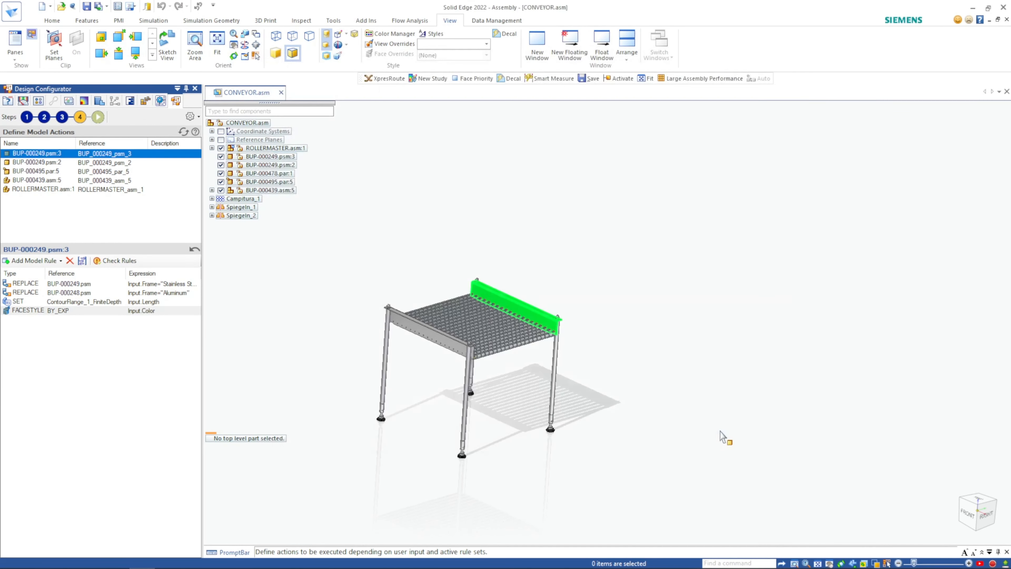
{"action": "left_click", "coordinate": [156, 385]}
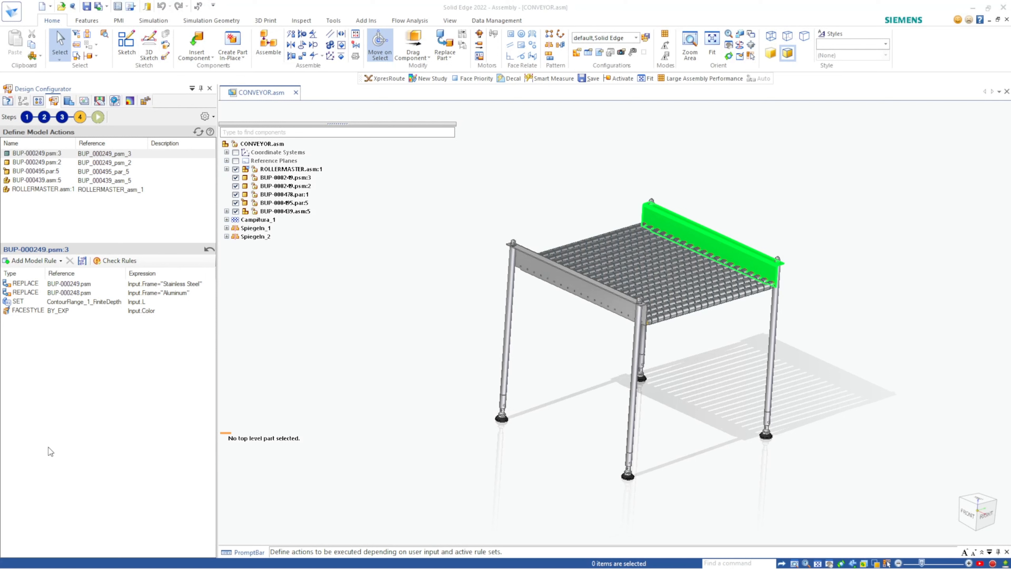
{"action": "left_click", "coordinate": [93, 162]}
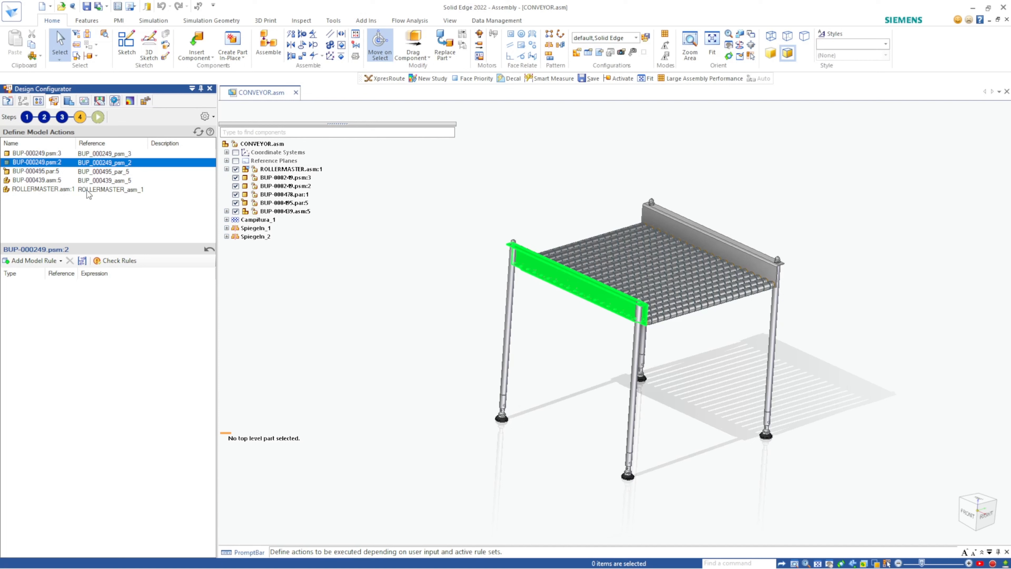
{"action": "left_click", "coordinate": [100, 172]}
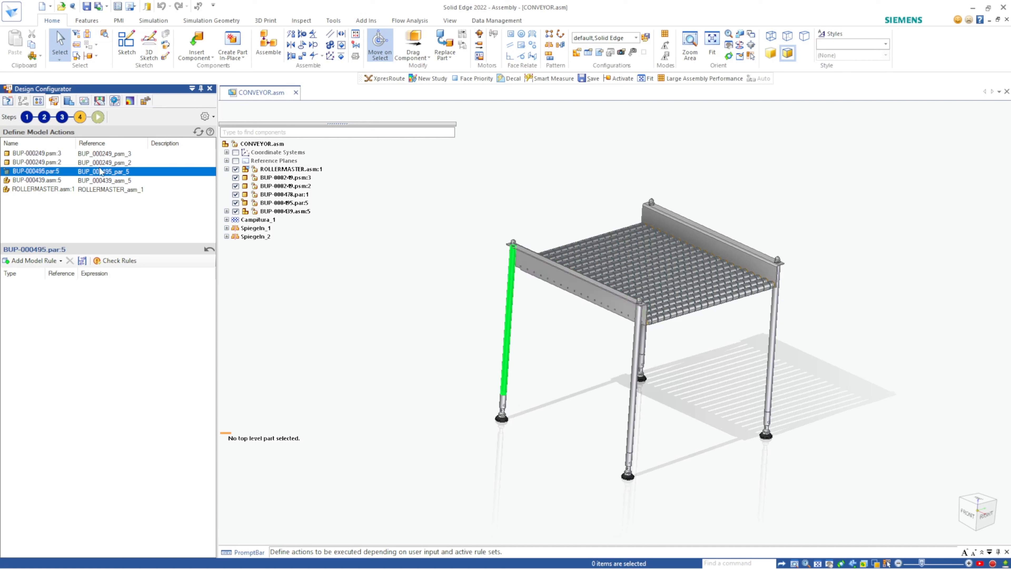
{"action": "left_click", "coordinate": [100, 154]}
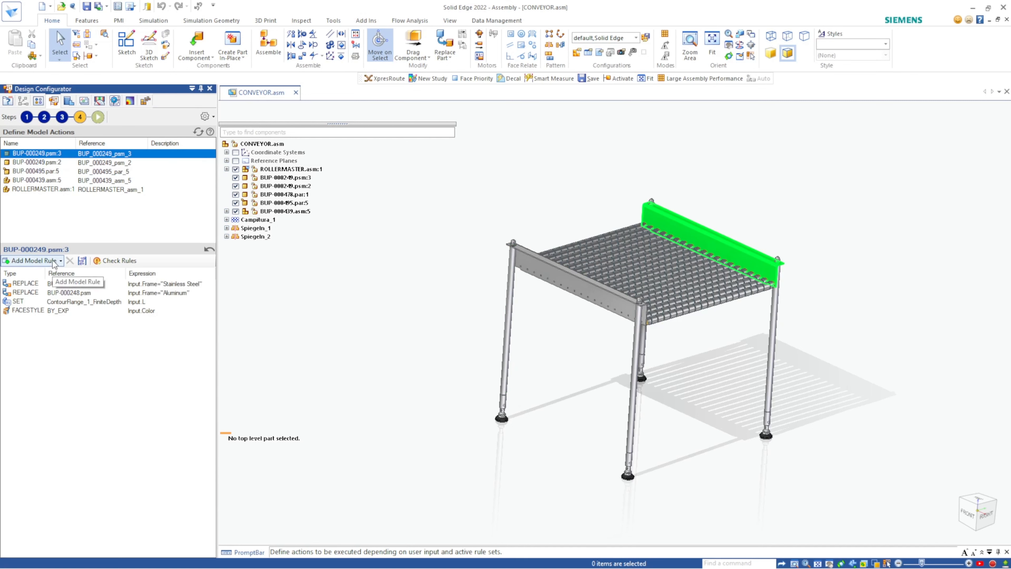
{"action": "left_click", "coordinate": [58, 172]}
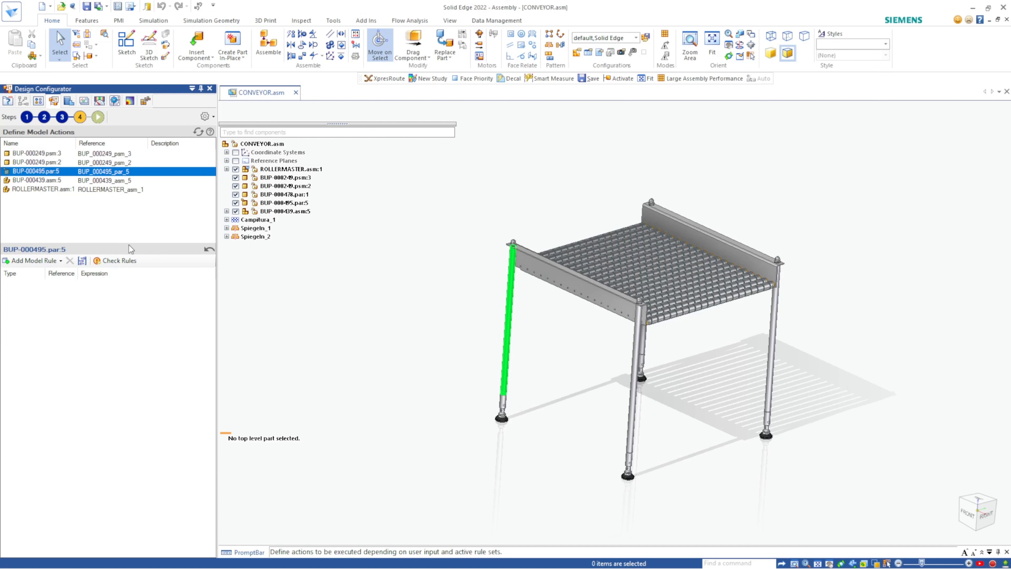
Delete the existing Model_Path rule from the global rules.
{"action": "left_click", "coordinate": [63, 118]}
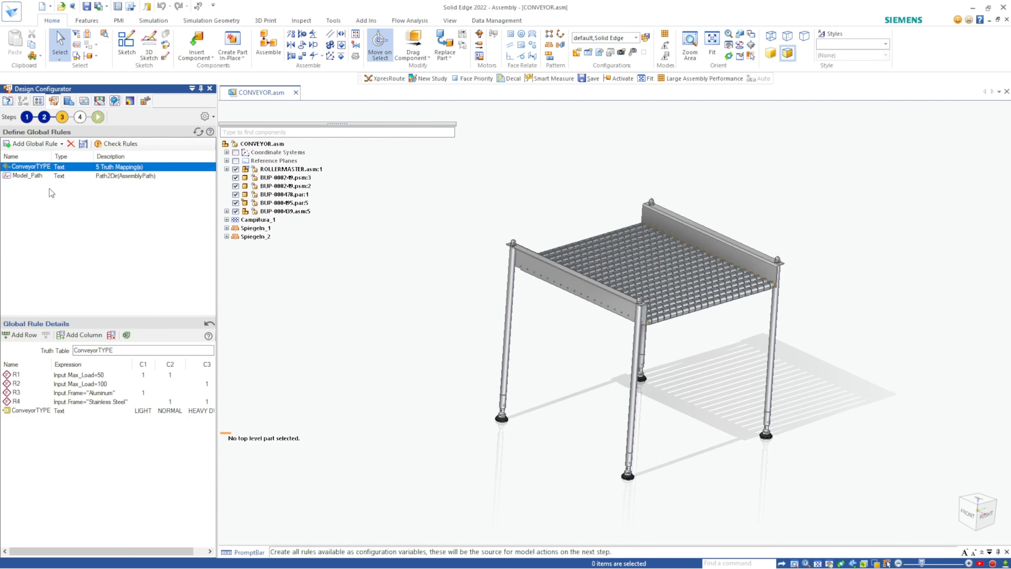
{"action": "left_click", "coordinate": [47, 177]}
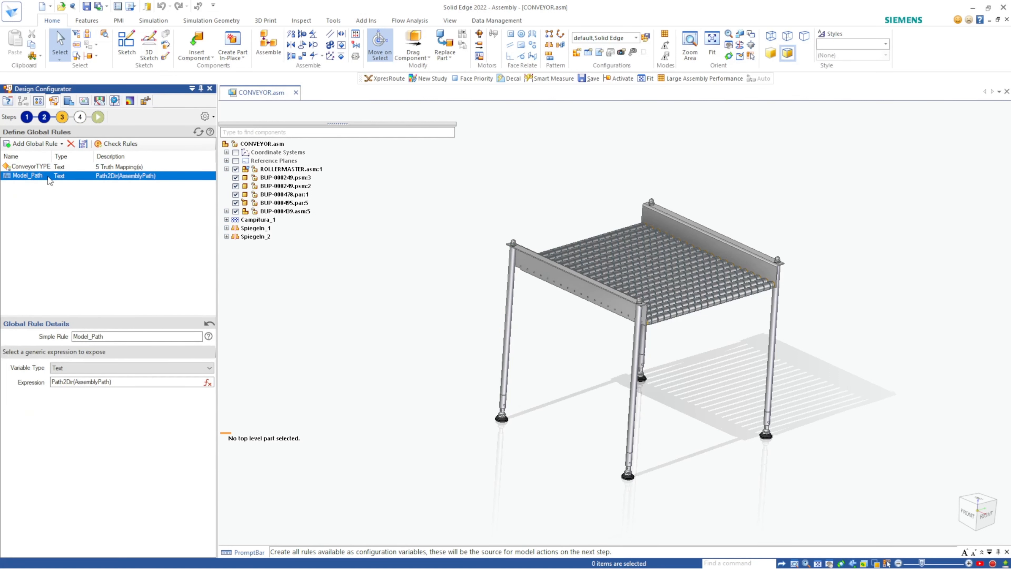
{"action": "left_click", "coordinate": [71, 143]}
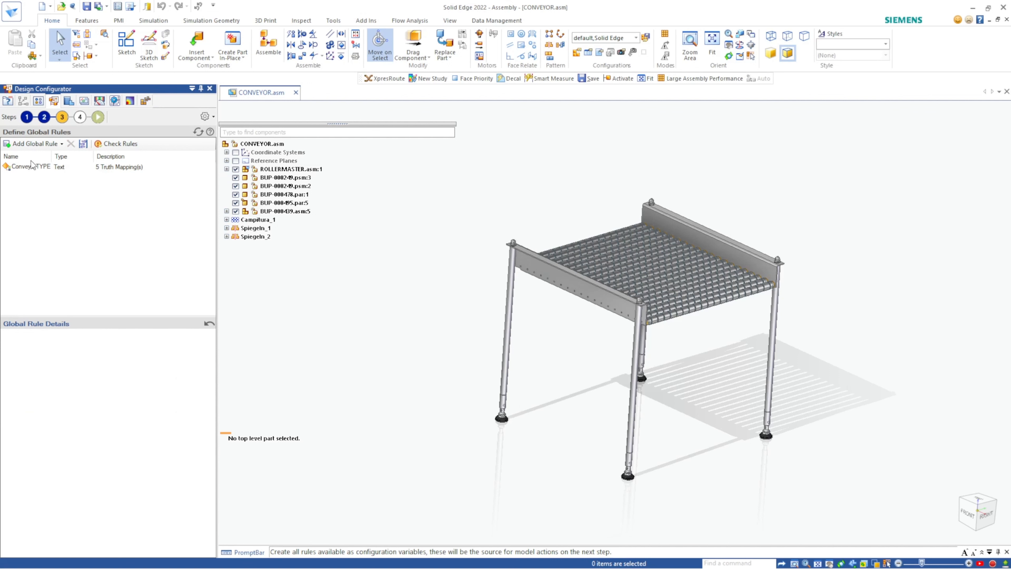
Add a simple expression global rule named Model_Path with Text as its variable type.
{"action": "left_click", "coordinate": [41, 146]}
{"action": "left_click", "coordinate": [40, 178]}
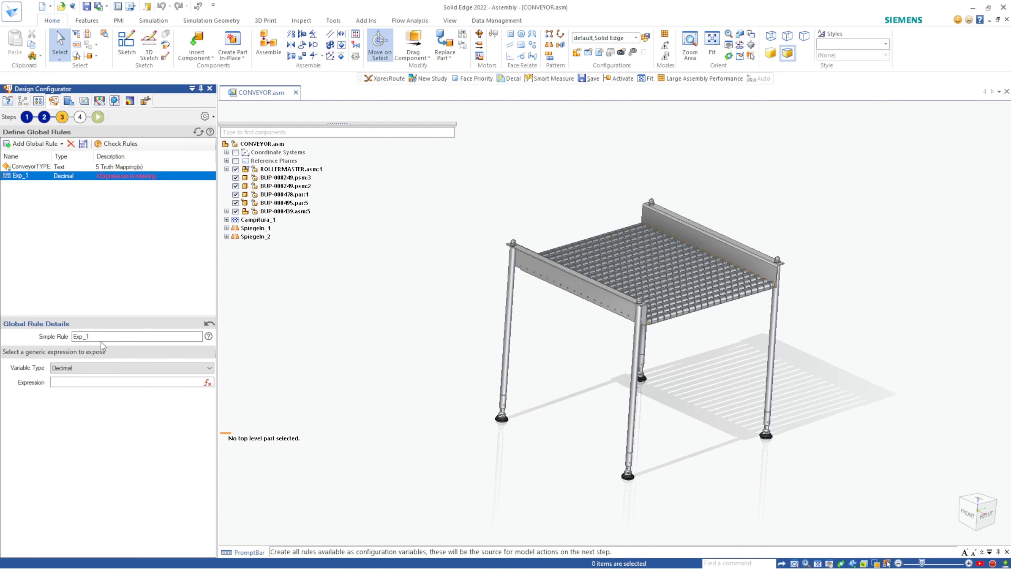
{"action": "double_click", "coordinate": [104, 334]}
{"action": "type", "text": "Mo"}
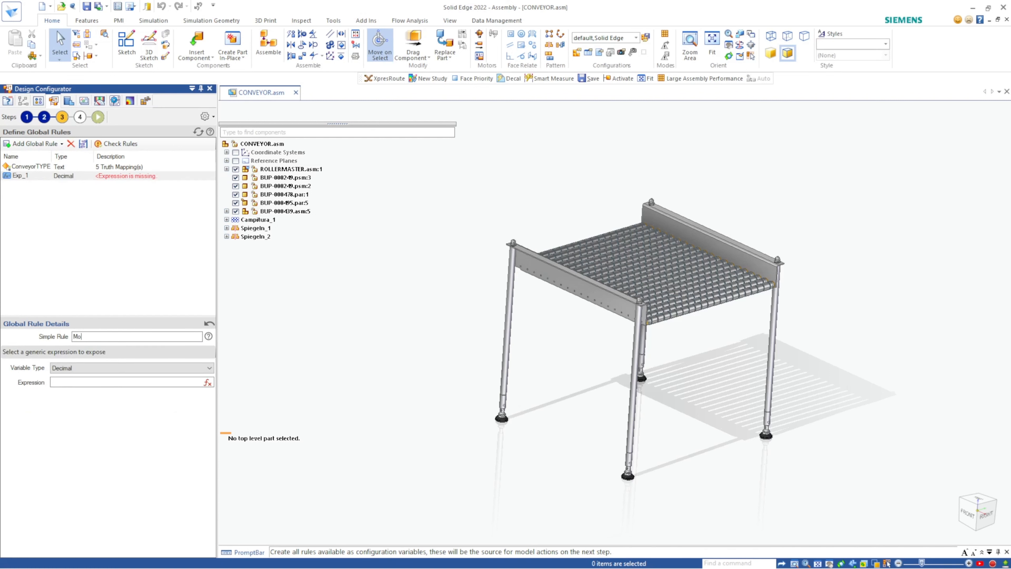
{"action": "type", "text": "del Path"}
{"action": "left_click", "coordinate": [116, 369]}
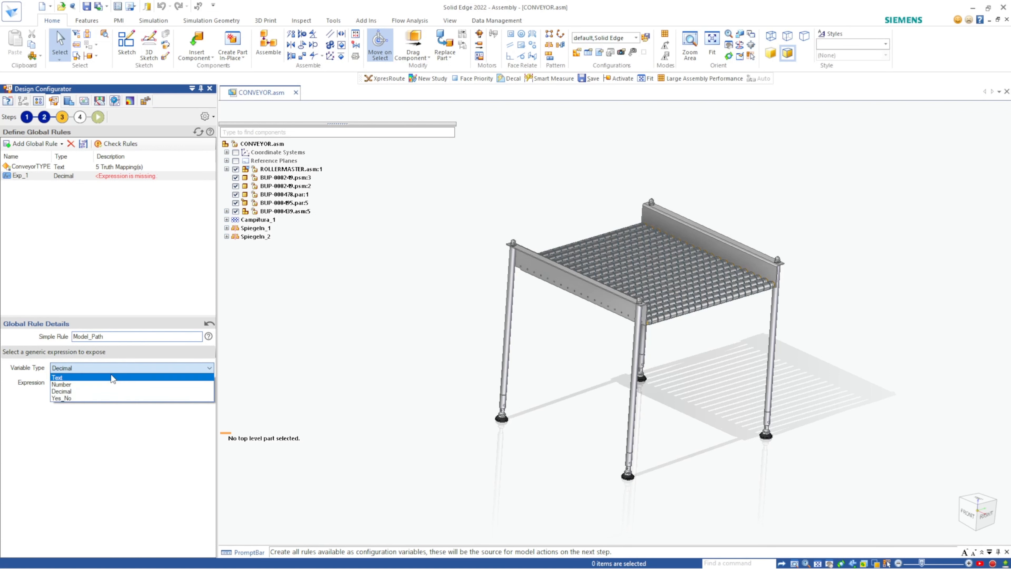
{"action": "left_click", "coordinate": [113, 385]}
Start the Model_Path expression with the Path2Dir function from the file path functions.
{"action": "left_click", "coordinate": [207, 382]}
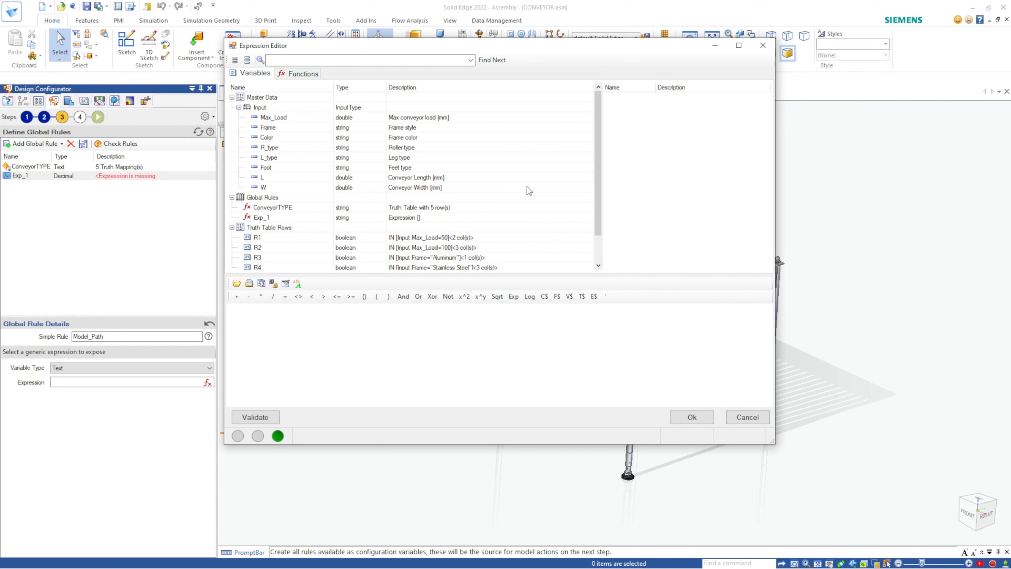
{"action": "scroll", "coordinate": [600, 172], "scroll_direction": "down", "scroll_amount": 2}
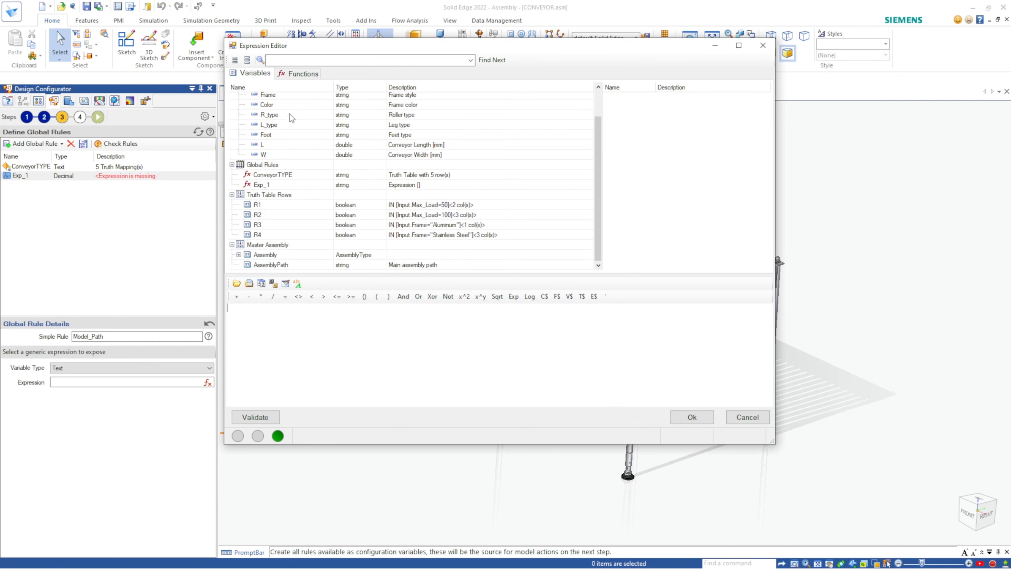
{"action": "left_click", "coordinate": [296, 74]}
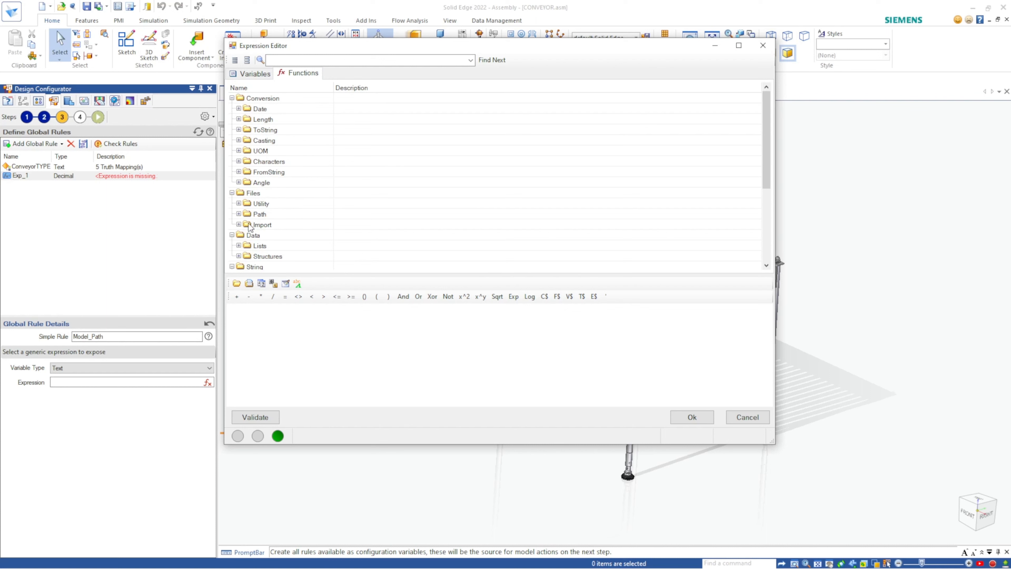
{"action": "left_click", "coordinate": [239, 213]}
{"action": "scroll", "coordinate": [318, 215], "scroll_direction": "down", "scroll_amount": 1}
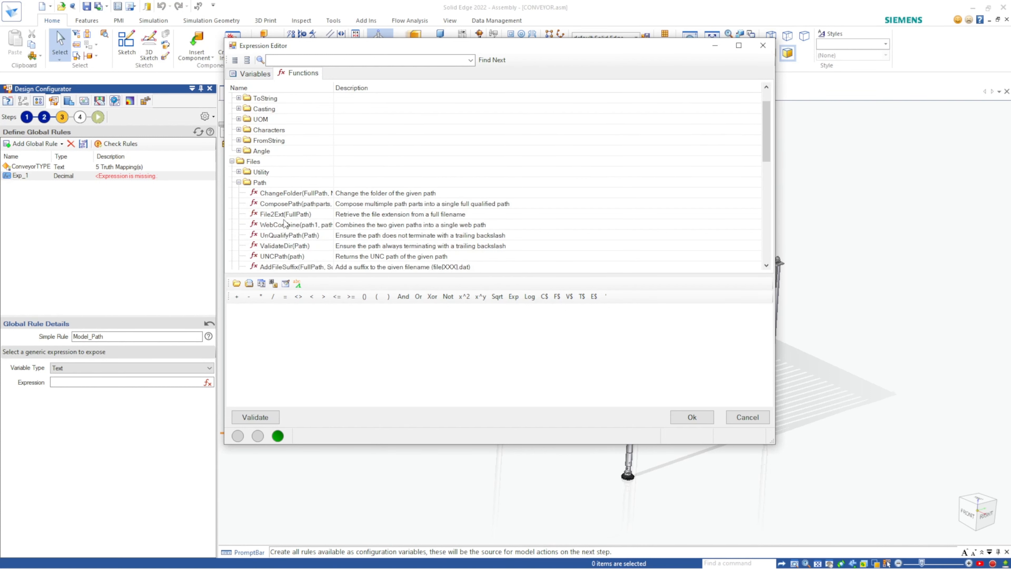
{"action": "scroll", "coordinate": [285, 223], "scroll_direction": "down", "scroll_amount": 1}
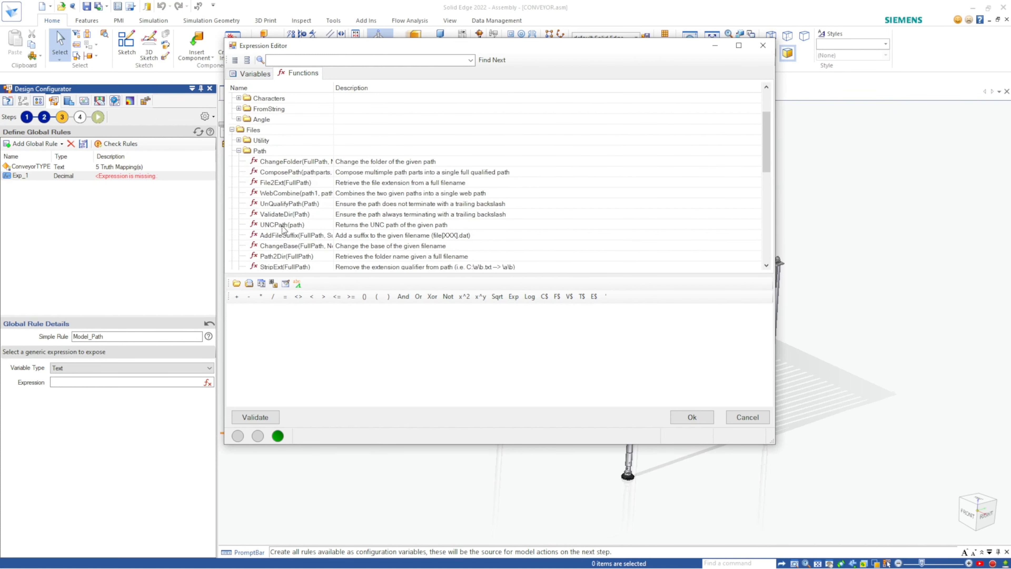
{"action": "double_click", "coordinate": [289, 257]}
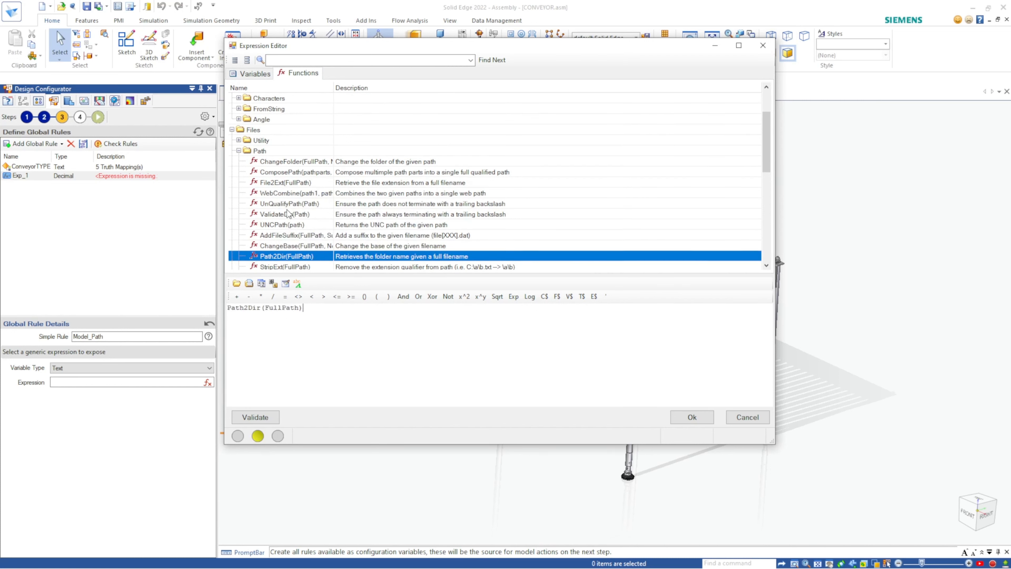
Replace the FullPath argument with the AssemblyPath variable, then validate and apply the Path2Dir(AssemblyPath) expression to the Model_Path rule.
{"action": "left_click", "coordinate": [254, 74]}
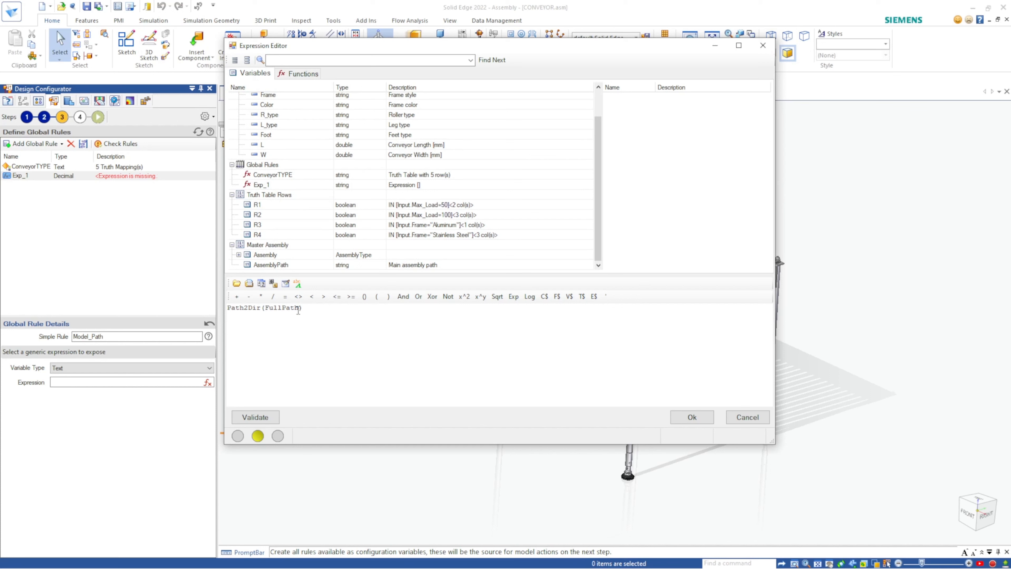
{"action": "double_click", "coordinate": [283, 308]}
{"action": "key", "text": "BackSpace"}
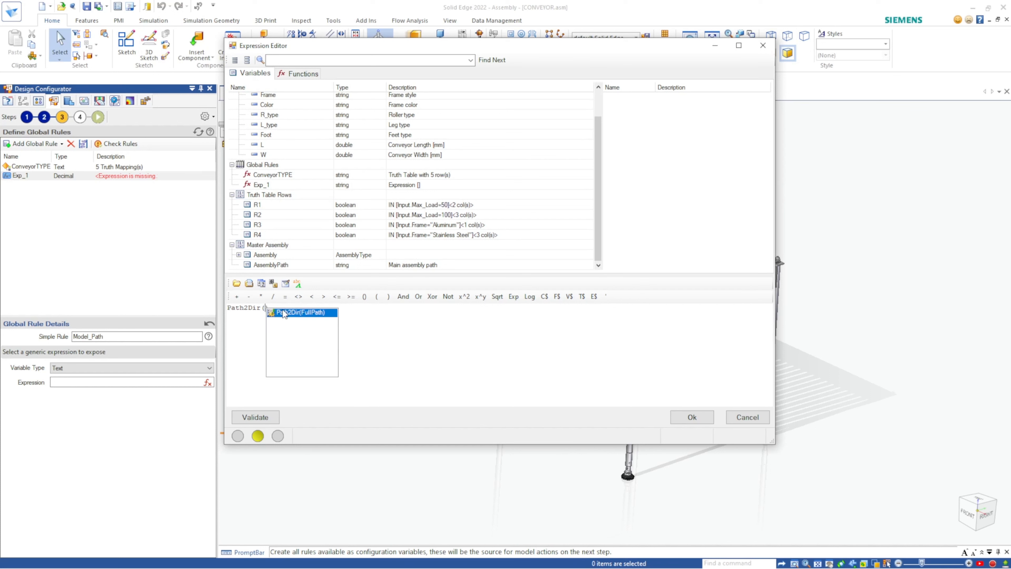
{"action": "double_click", "coordinate": [287, 264]}
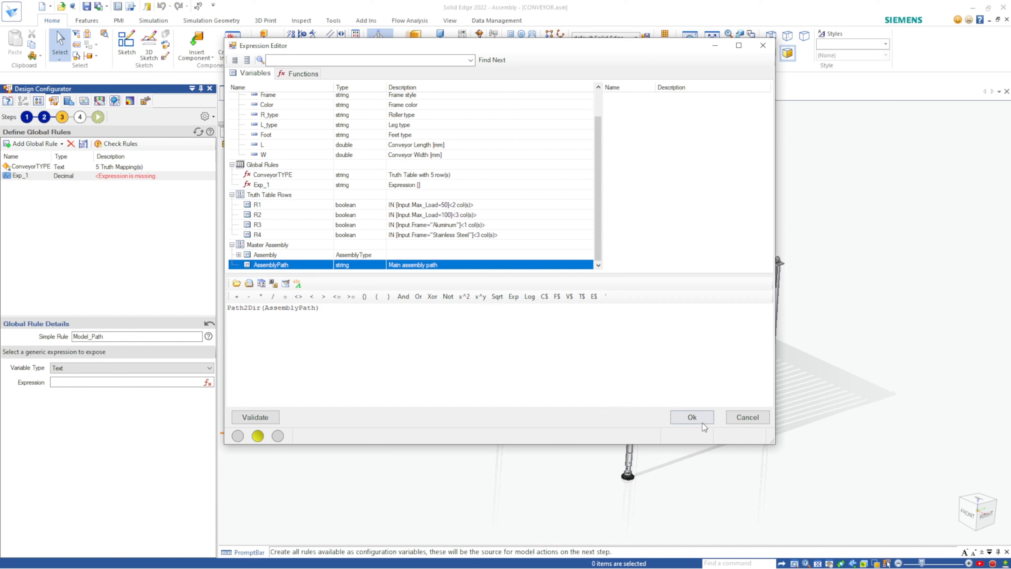
{"action": "left_click", "coordinate": [257, 417]}
{"action": "left_click", "coordinate": [690, 422]}
{"action": "left_click", "coordinate": [66, 250]}
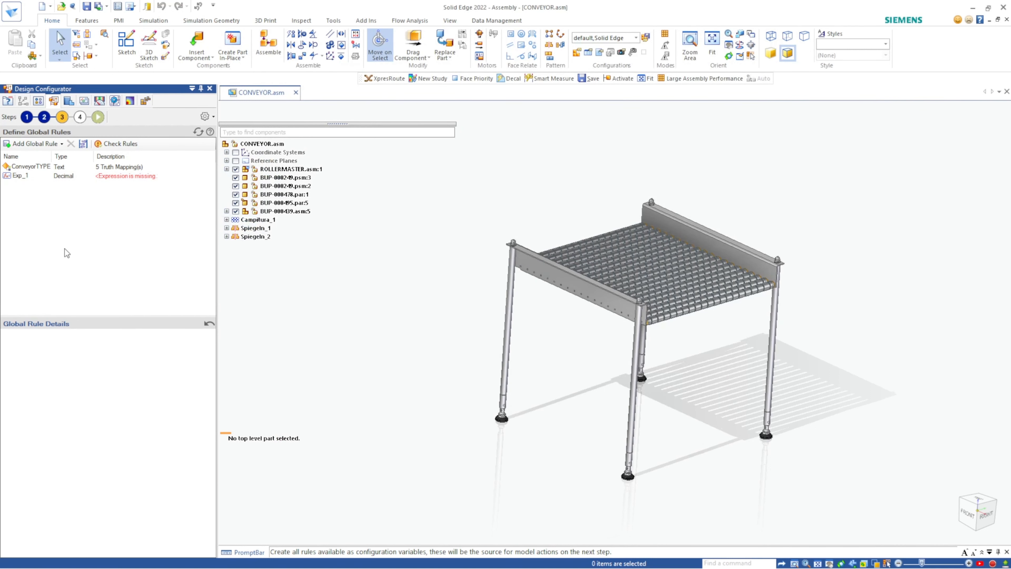
{"action": "left_click", "coordinate": [71, 180]}
{"action": "left_click", "coordinate": [70, 252]}
{"action": "left_click", "coordinate": [62, 177]}
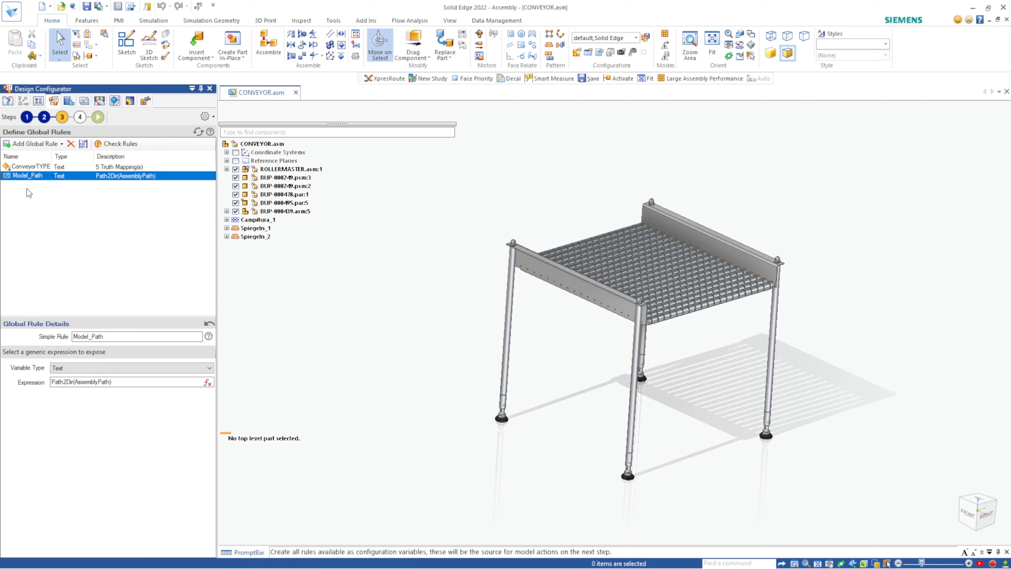
Add a simple expression global rule named LegFileName with Text as its variable type.
{"action": "left_click", "coordinate": [61, 144]}
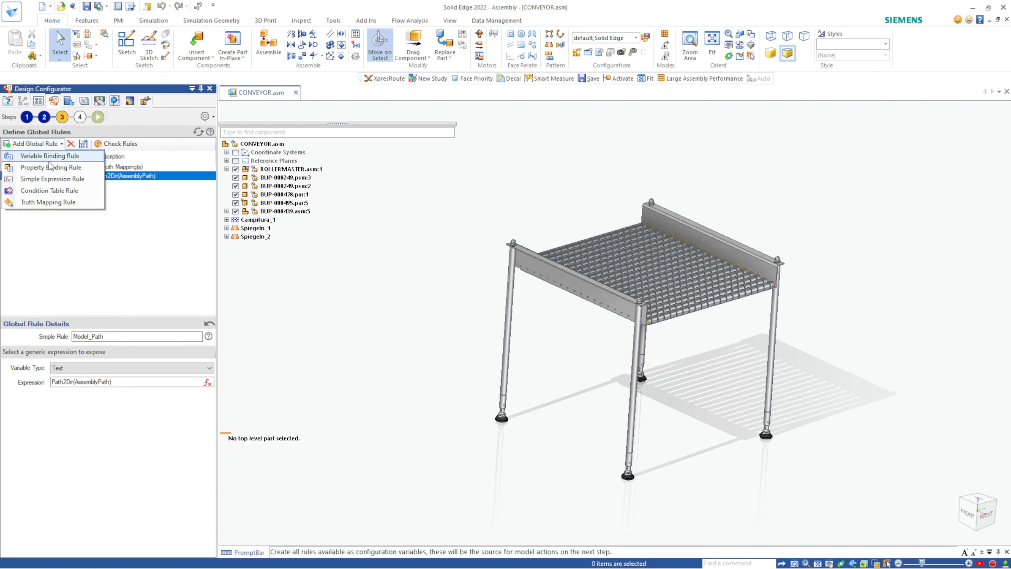
{"action": "left_click", "coordinate": [58, 182]}
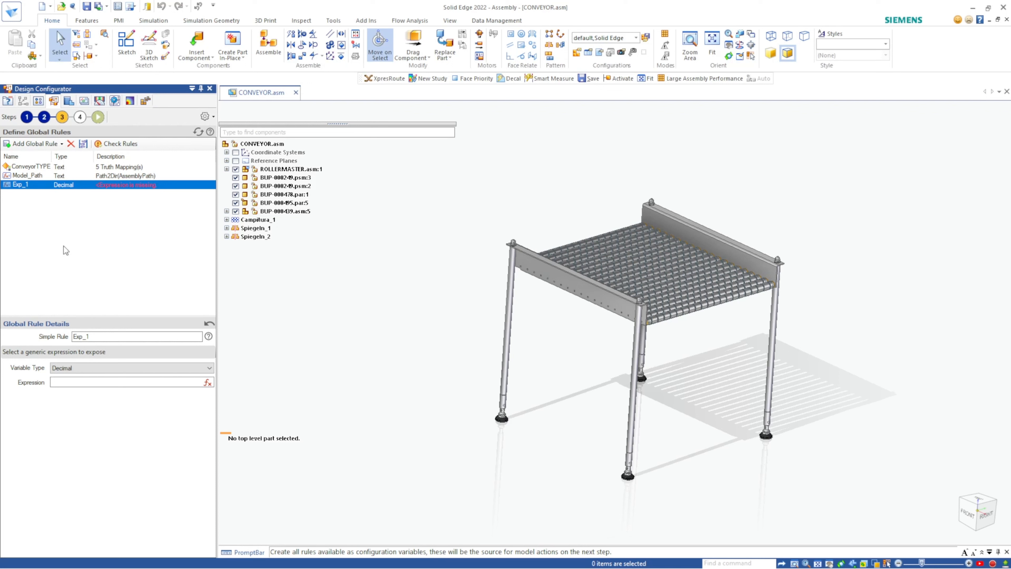
{"action": "double_click", "coordinate": [110, 336]}
{"action": "type", "text": "Leg"}
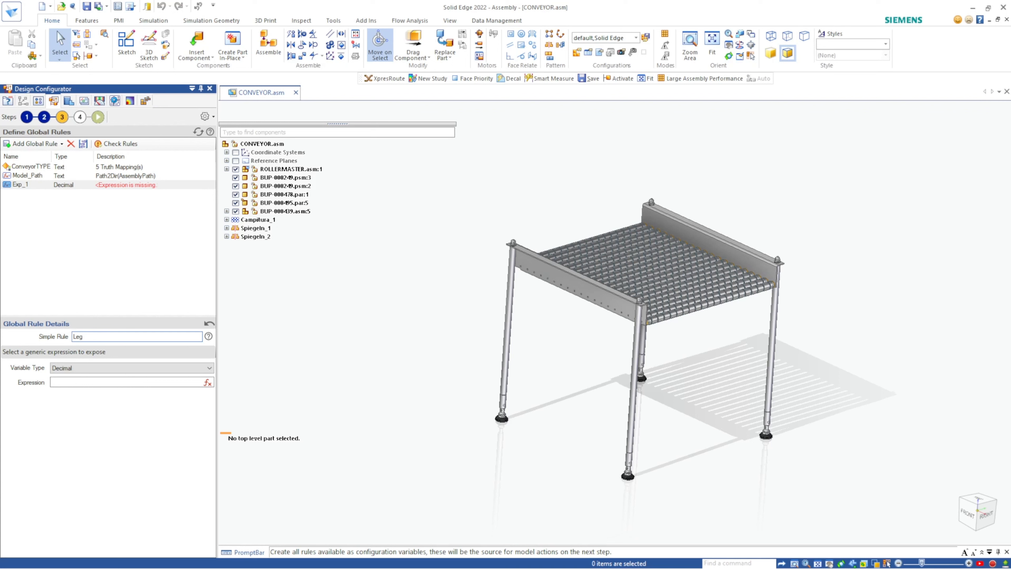
{"action": "type", "text": "FIle Nam"}
{"action": "key", "text": "BackSpace"}
{"action": "left_click", "coordinate": [138, 370]}
{"action": "left_click", "coordinate": [133, 379]}
Copy the base name BUP-000495 from the BUP-000495A.par leg file in the Ready folder for the LegFileName expression.
{"action": "left_click", "coordinate": [208, 382]}
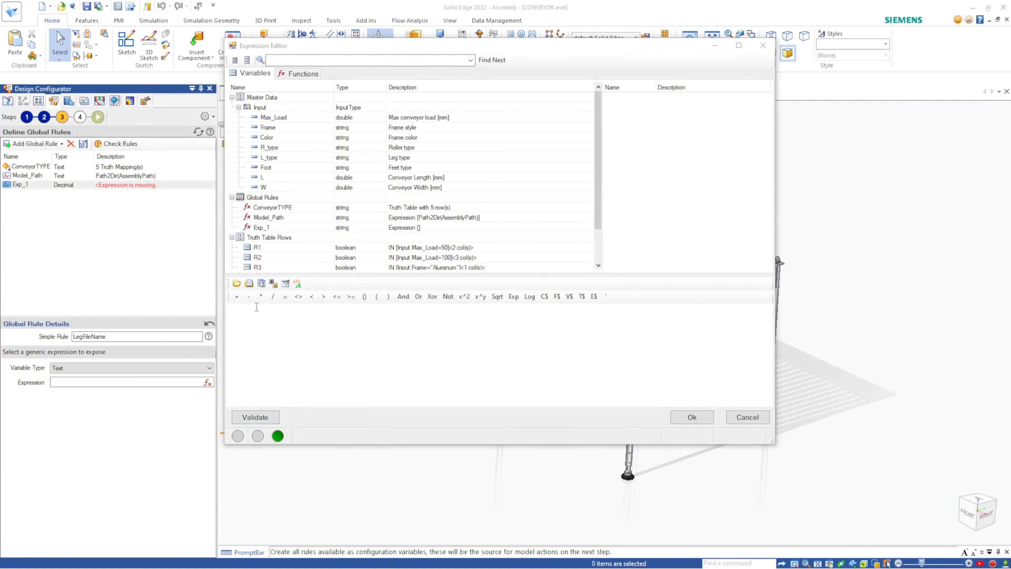
{"action": "left_click", "coordinate": [267, 309]}
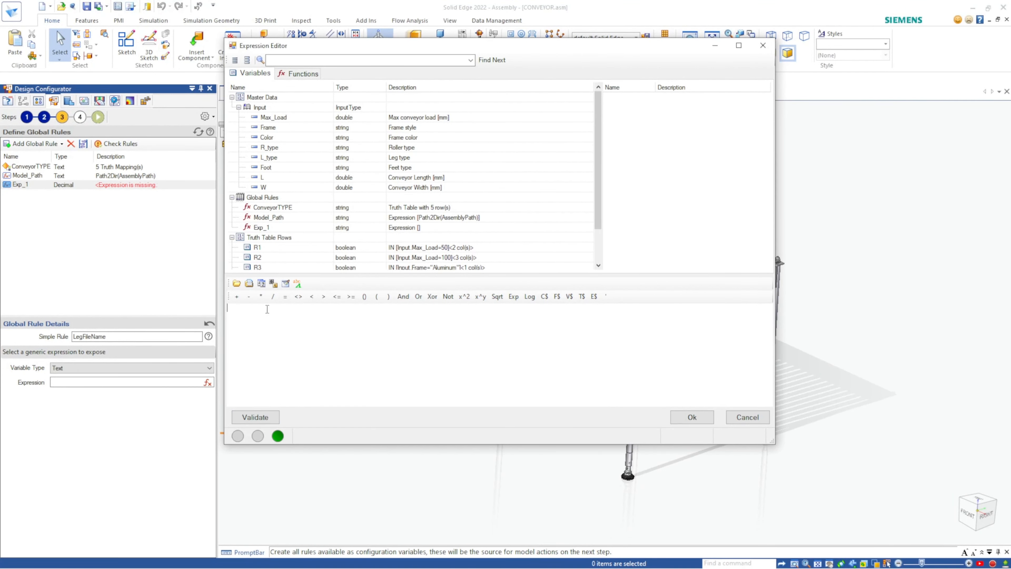
{"action": "left_click", "coordinate": [248, 283]}
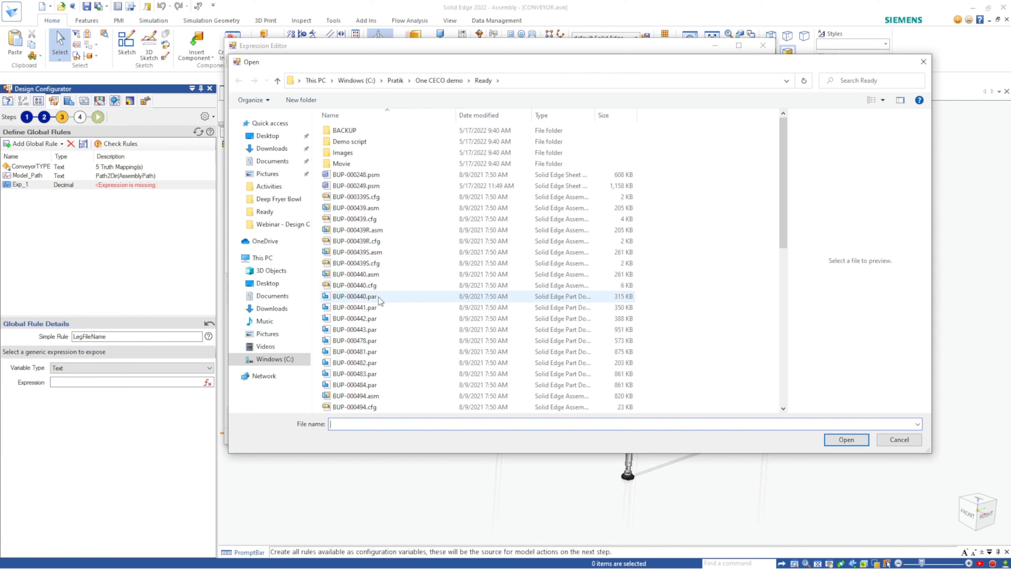
{"action": "scroll", "coordinate": [384, 305], "scroll_direction": "down", "scroll_amount": 2}
{"action": "scroll", "coordinate": [383, 307], "scroll_direction": "down", "scroll_amount": 1}
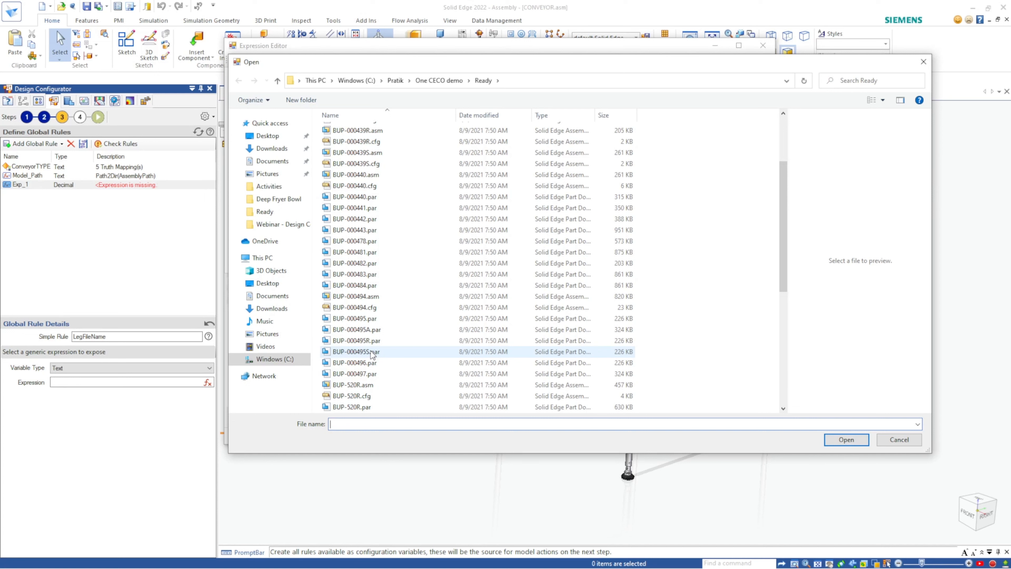
{"action": "right_click", "coordinate": [366, 333]}
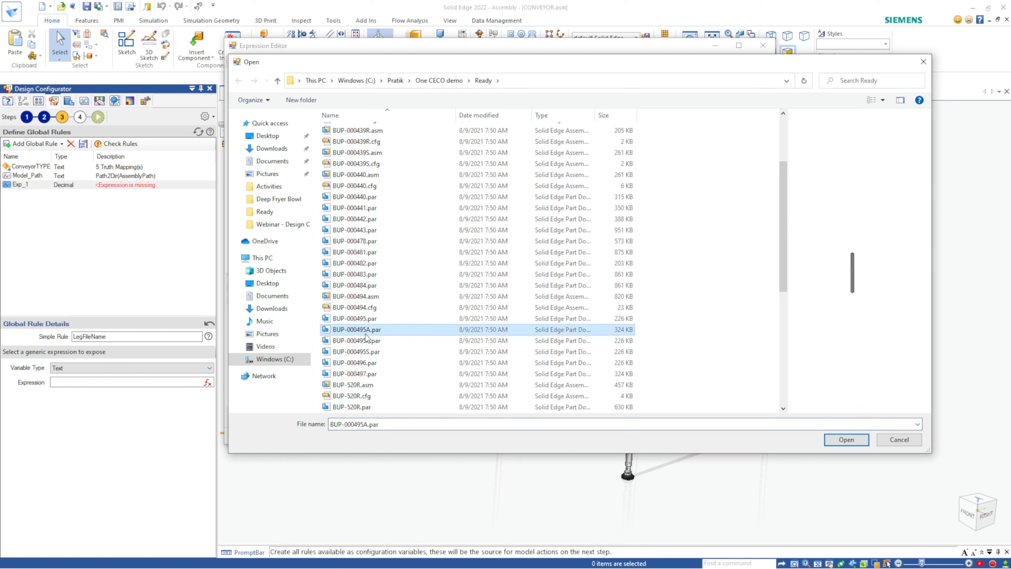
{"action": "left_click", "coordinate": [394, 309]}
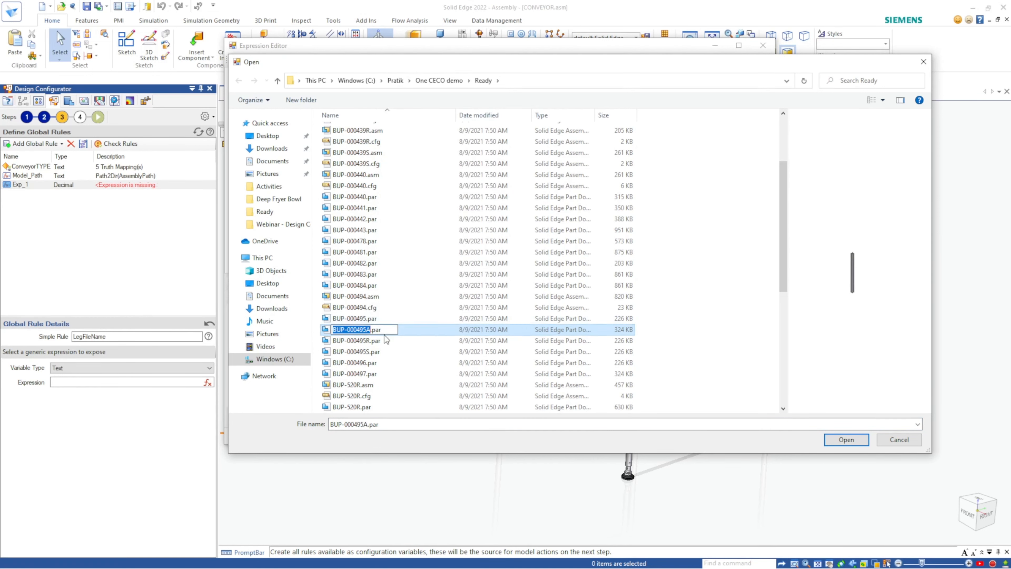
{"action": "left_click", "coordinate": [366, 329]}
{"action": "left_click_drag", "start_coordinate": [366, 329], "coordinate": [332, 329]}
{"action": "key", "text": "ctrl+c"}
{"action": "left_click", "coordinate": [899, 439]}
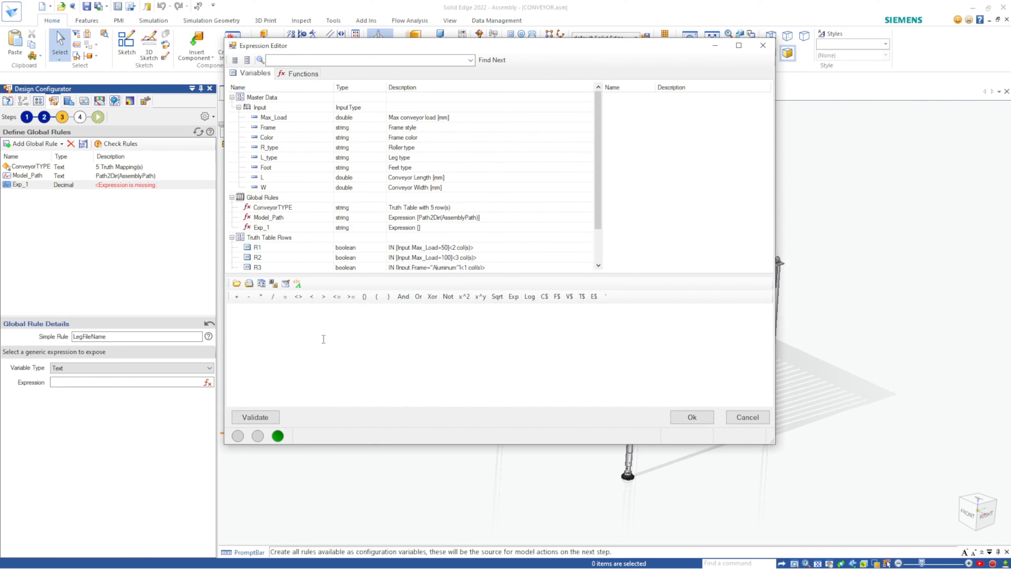
Set the LegFileName rule's expression to "BUP-000495"+Input.L_type+".par", then validate and apply it.
{"action": "type", "text": "\"\""}
{"action": "key", "text": "ctrl+v"}
{"action": "type", "text": "6"}
{"action": "key", "text": "BackSpace"}
{"action": "type", "text": "+"}
{"action": "double_click", "coordinate": [272, 159]}
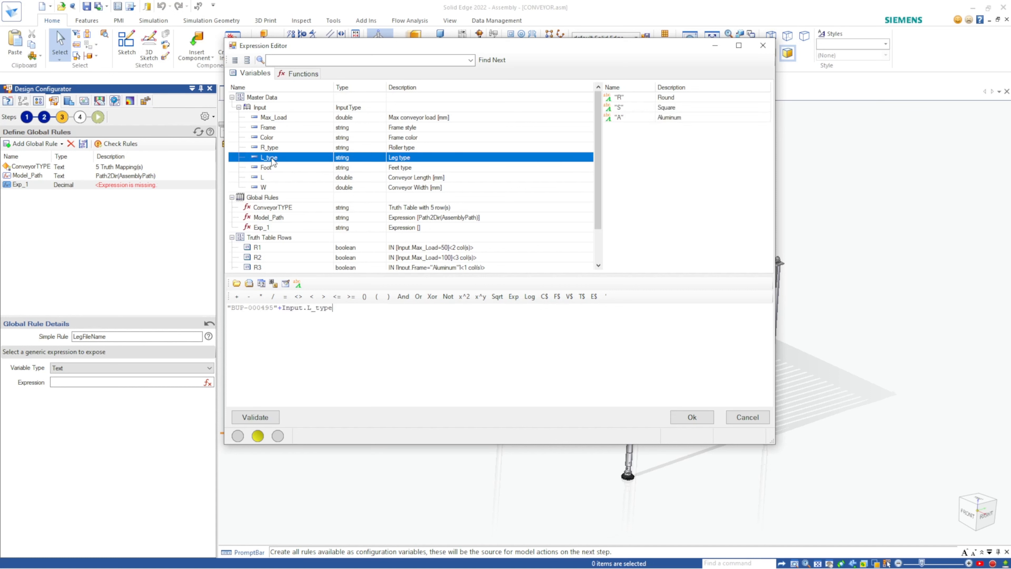
{"action": "type", "text": "+\".par"}
{"action": "left_click", "coordinate": [255, 418]}
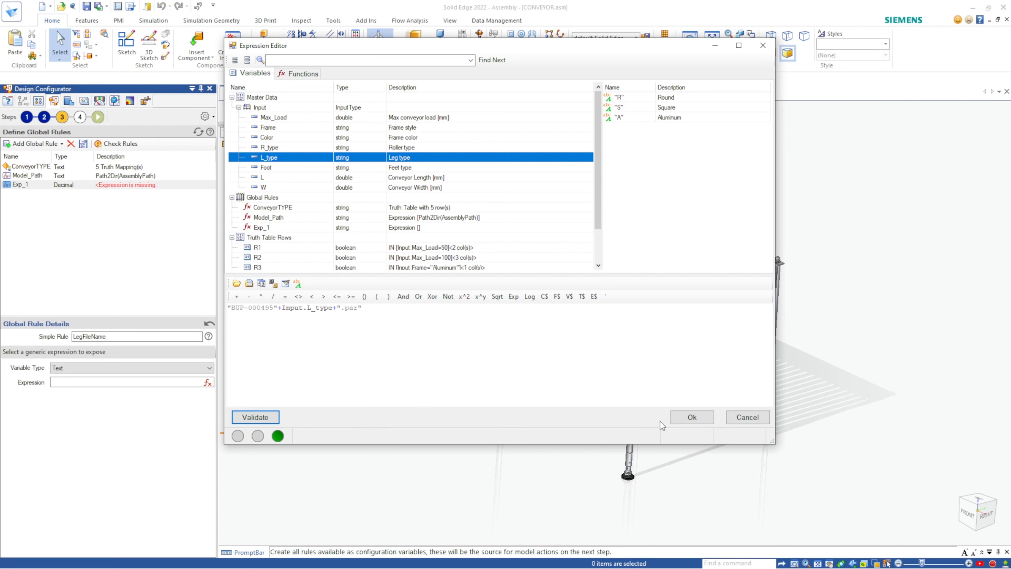
{"action": "left_click", "coordinate": [692, 417]}
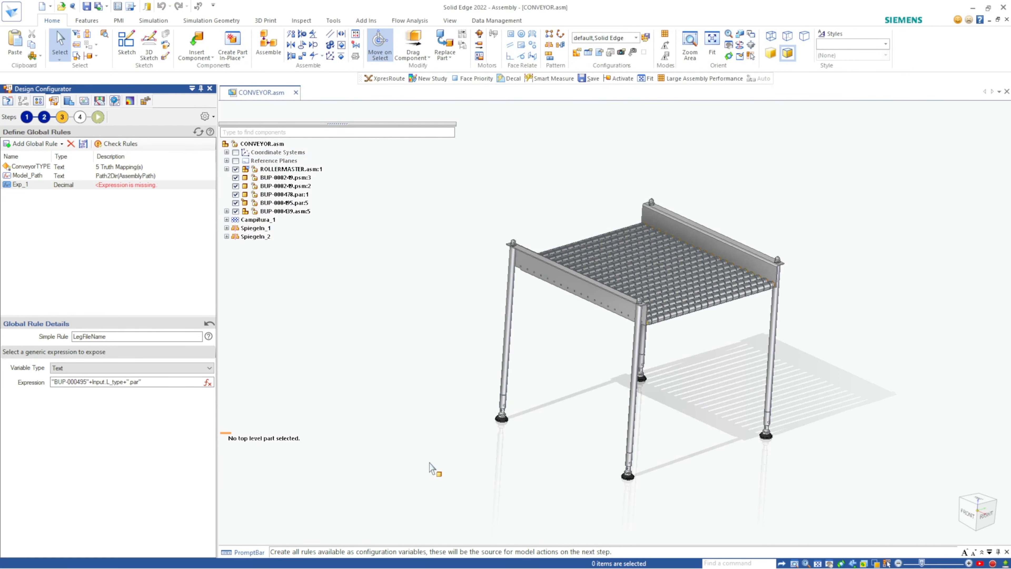
{"action": "left_click", "coordinate": [66, 257]}
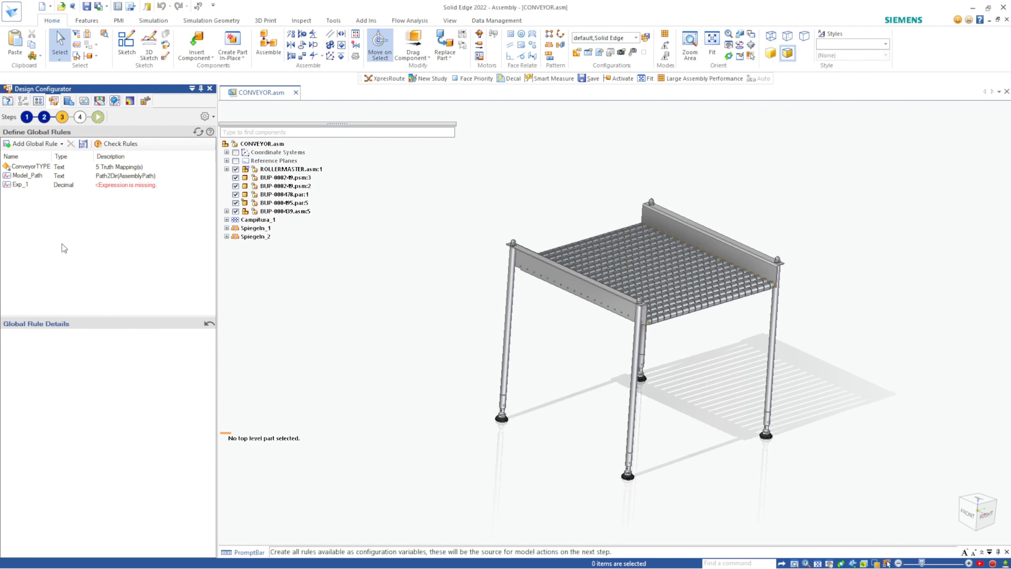
Add a simple expression global rule named FootFileName with Text as its variable type.
{"action": "left_click", "coordinate": [29, 144]}
{"action": "left_click", "coordinate": [43, 180]}
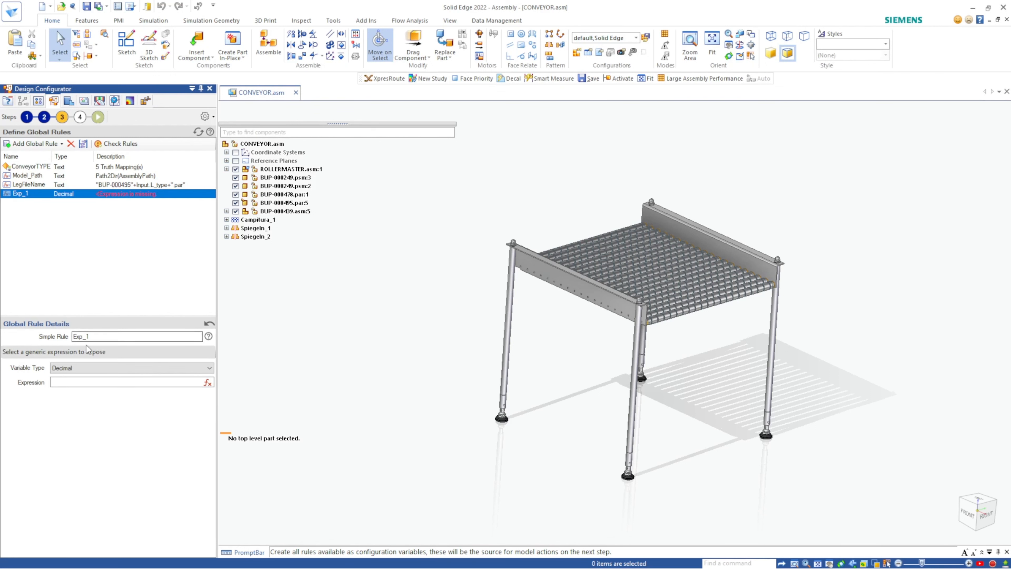
{"action": "double_click", "coordinate": [92, 336]}
{"action": "type", "text": "FootFileNAme"}
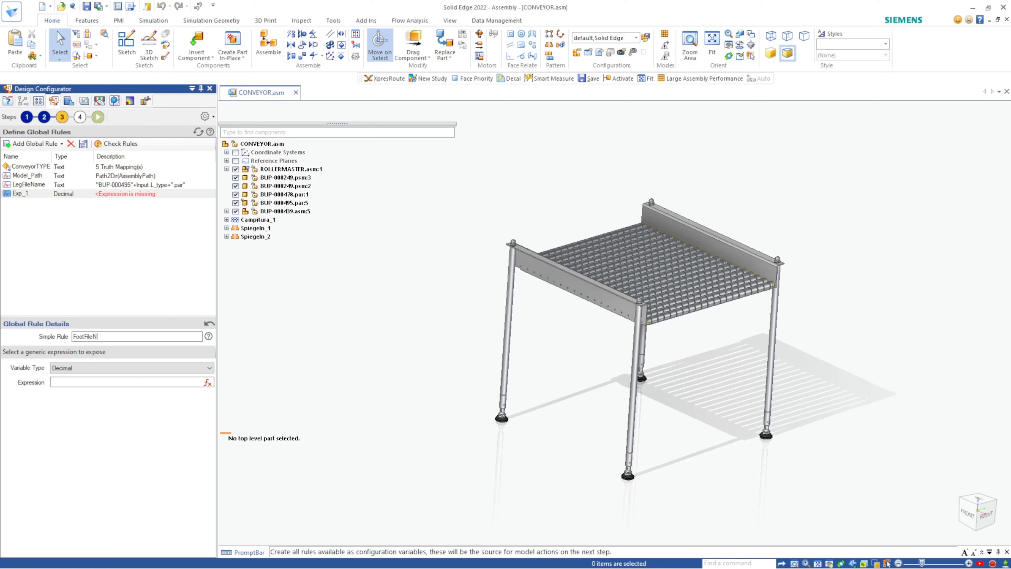
{"action": "key", "text": "BackSpace"}
{"action": "key", "text": "BackSpace"}
{"action": "key", "text": "BackSpace"}
{"action": "type", "text": "am"}
{"action": "left_click", "coordinate": [194, 368]}
{"action": "left_click", "coordinate": [210, 385]}
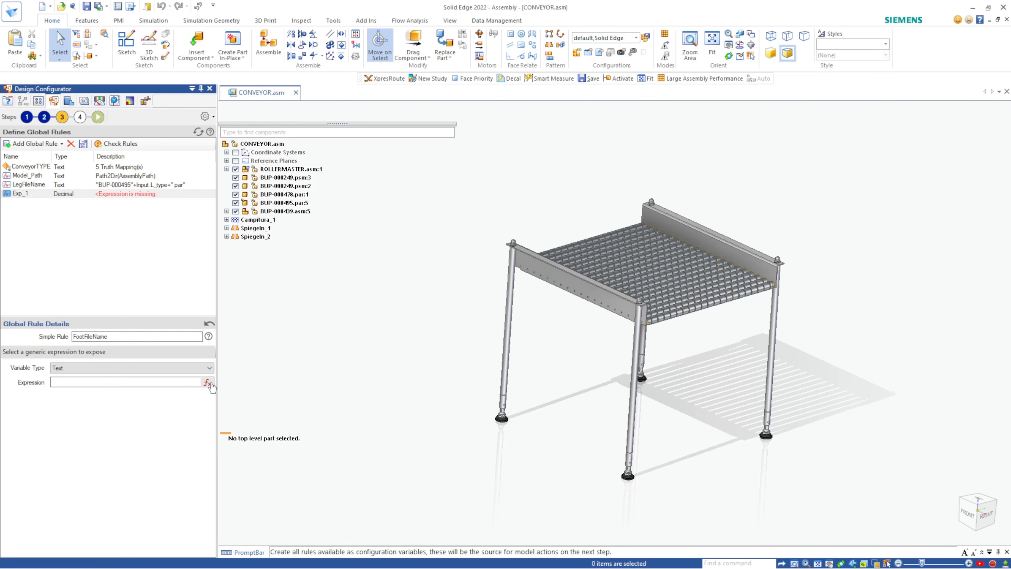
Copy the base name BUP-000439 from the BUP-000439.asm foot file in the Ready folder for the FootFileName expression.
{"action": "left_click", "coordinate": [210, 383]}
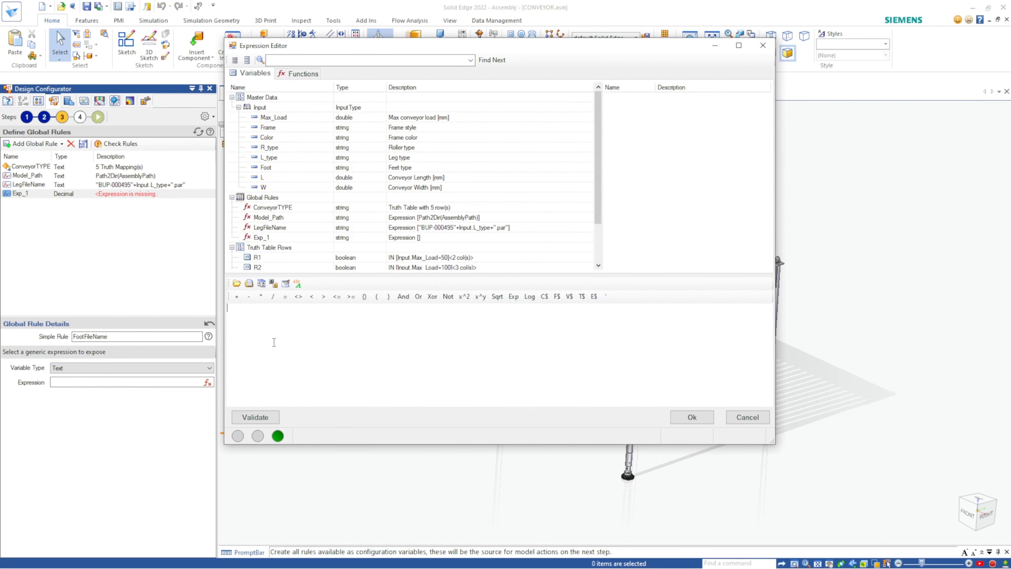
{"action": "left_click", "coordinate": [249, 283]}
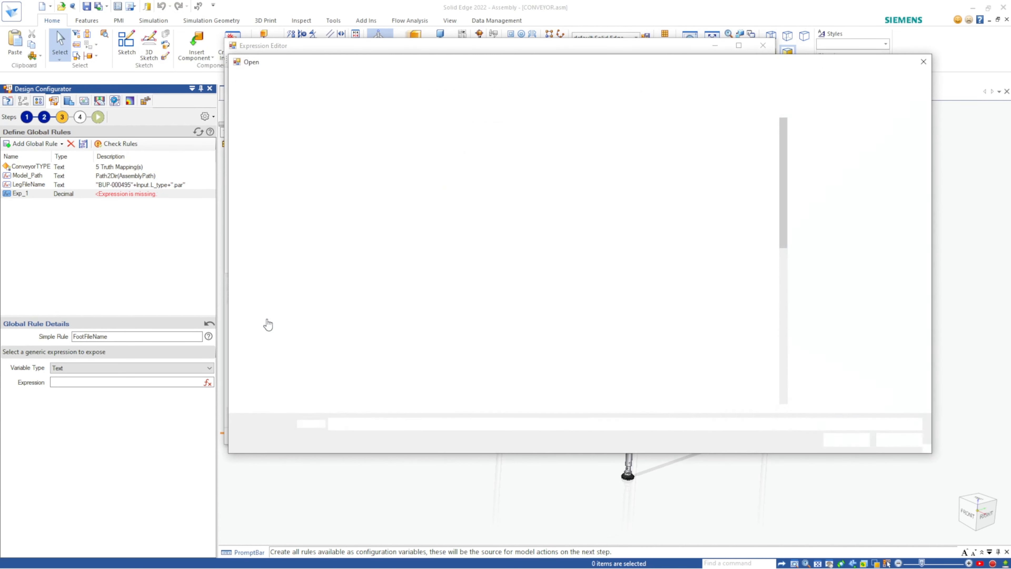
{"action": "left_click_drag", "start_coordinate": [786, 214], "coordinate": [786, 291]}
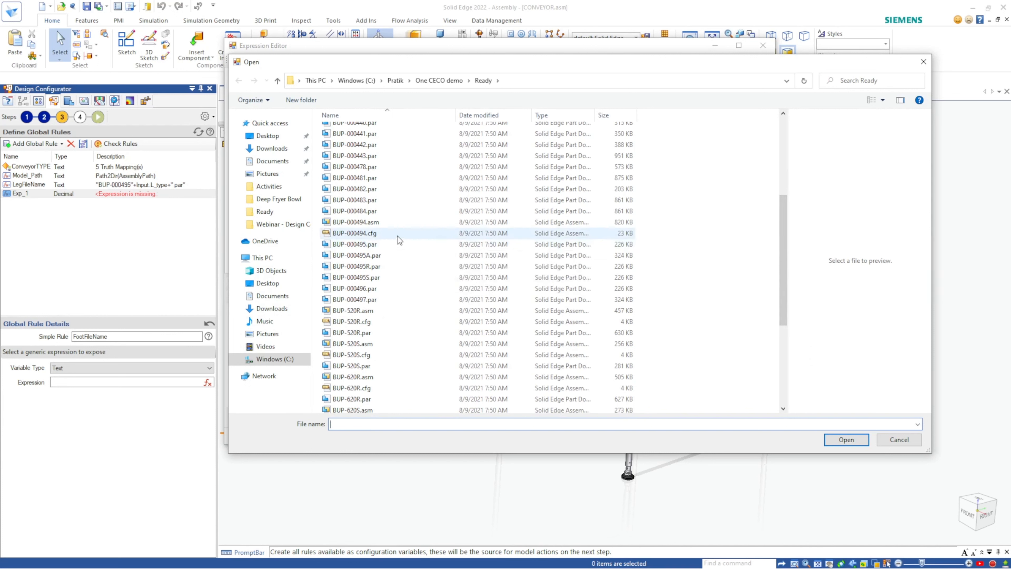
{"action": "left_click_drag", "start_coordinate": [785, 242], "coordinate": [780, 190]}
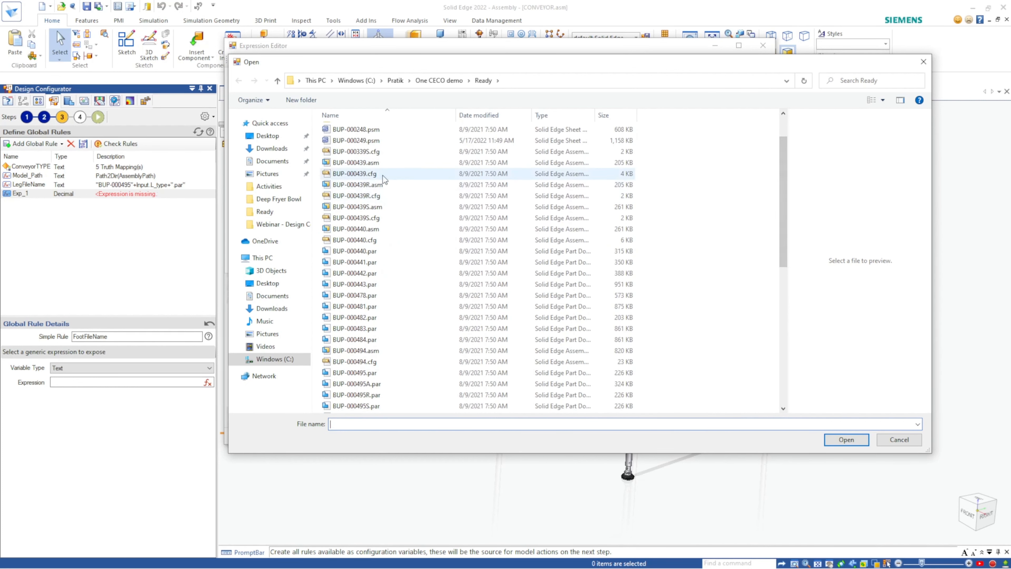
{"action": "left_click", "coordinate": [373, 163]}
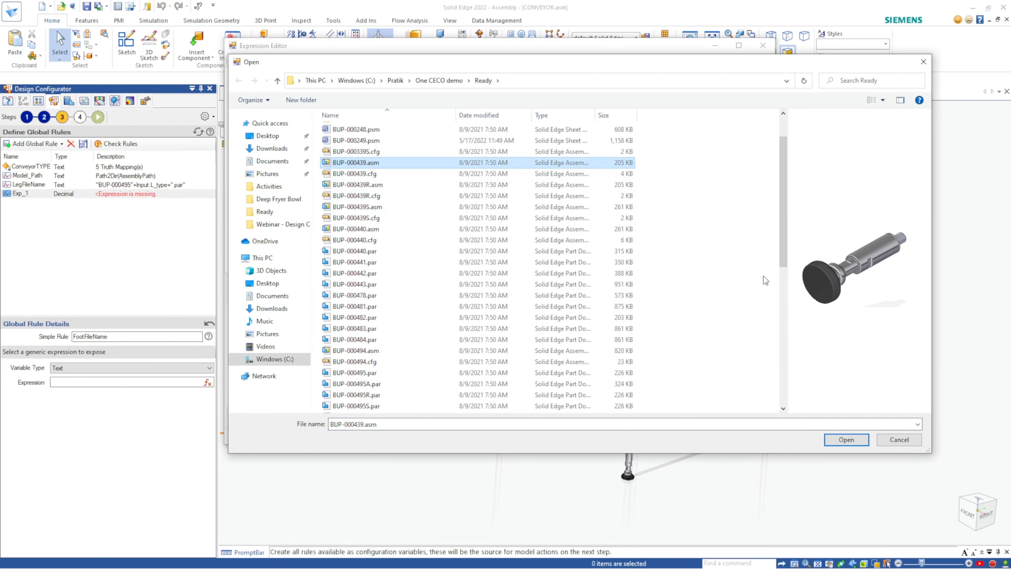
{"action": "right_click", "coordinate": [364, 162]}
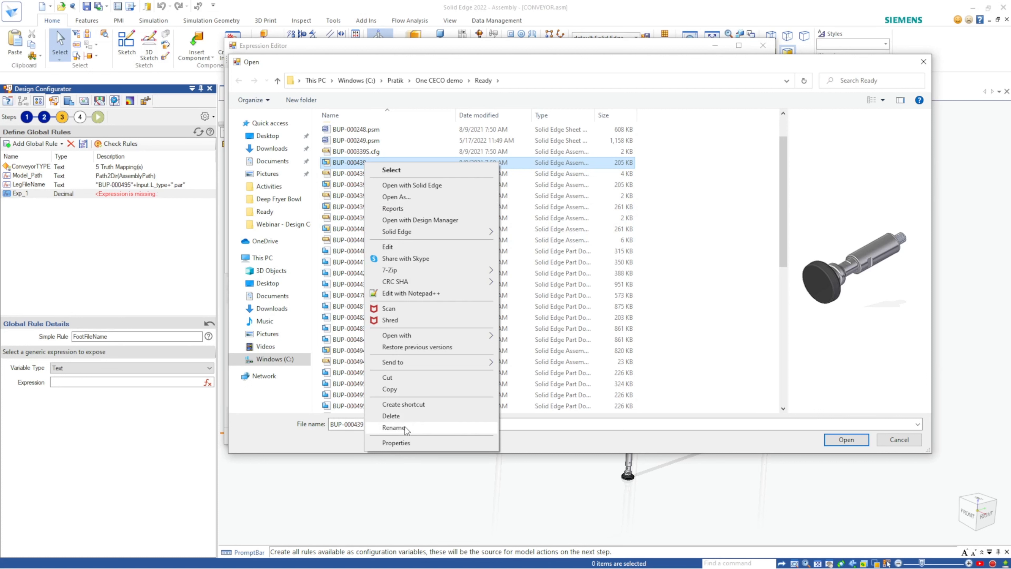
{"action": "left_click", "coordinate": [394, 427]}
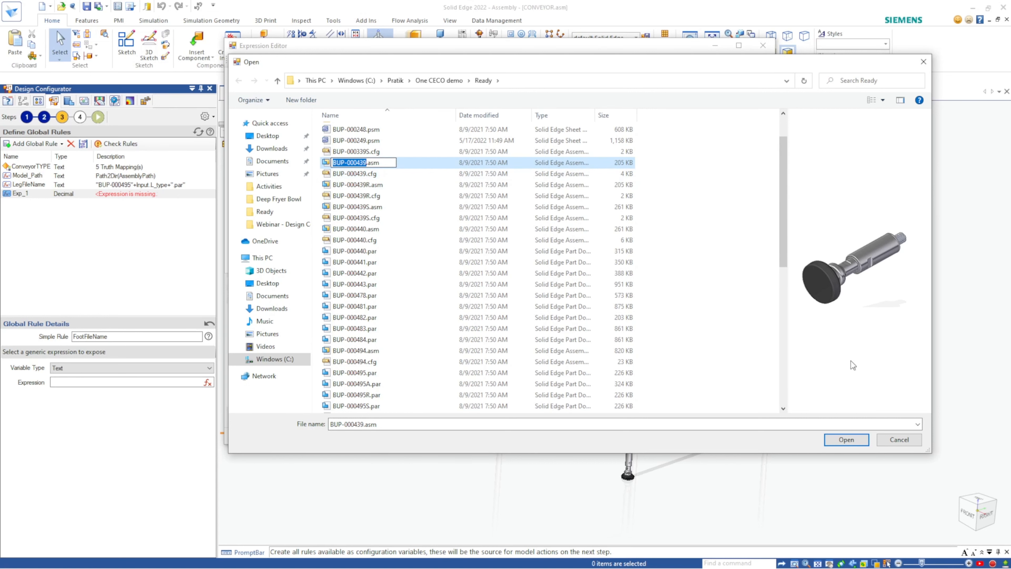
{"action": "left_click", "coordinate": [897, 440]}
Set the FootFileName rule's expression to "BUP-000439"+Input.Foot+".asm", then validate and apply it.
{"action": "type", "text": "\"\""}
{"action": "key", "text": "Left"}
{"action": "type", "text": "BUP-000439\""}
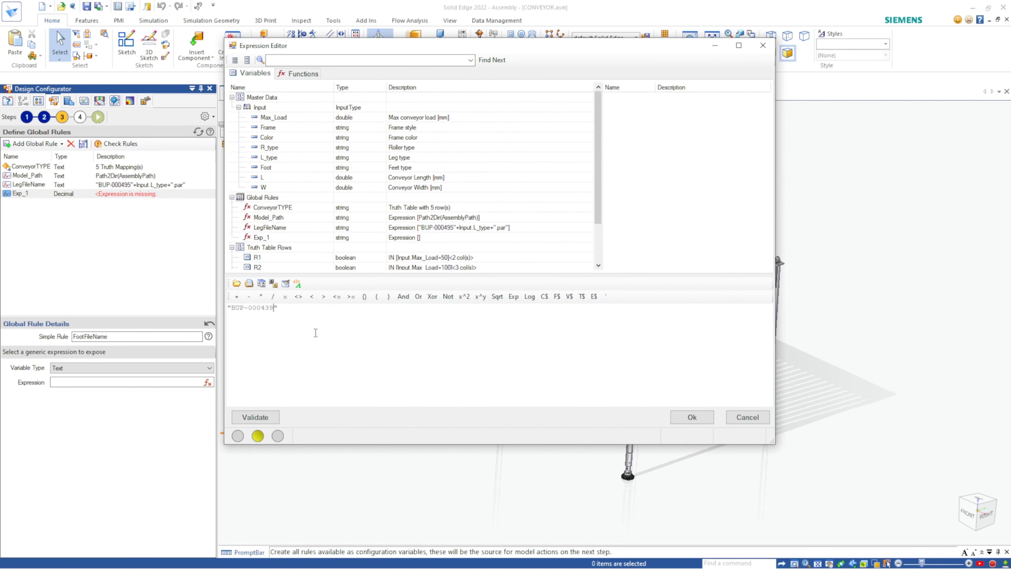
{"action": "type", "text": "+"}
{"action": "double_click", "coordinate": [280, 167]}
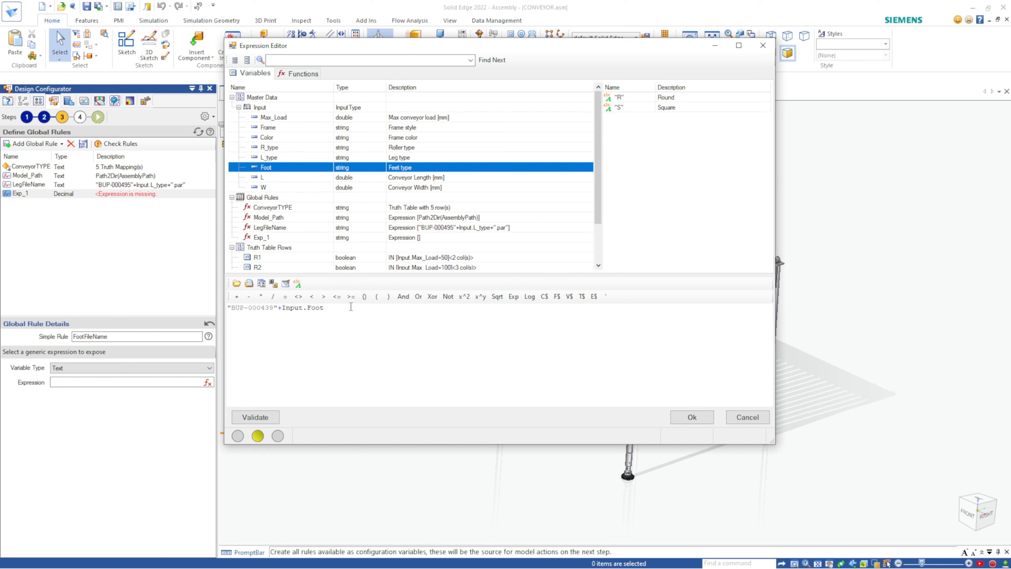
{"action": "left_click", "coordinate": [236, 296]}
{"action": "type", "text": "\"\""}
{"action": "key", "text": "Left"}
{"action": "type", "text": ".asm"}
{"action": "left_click", "coordinate": [255, 417]}
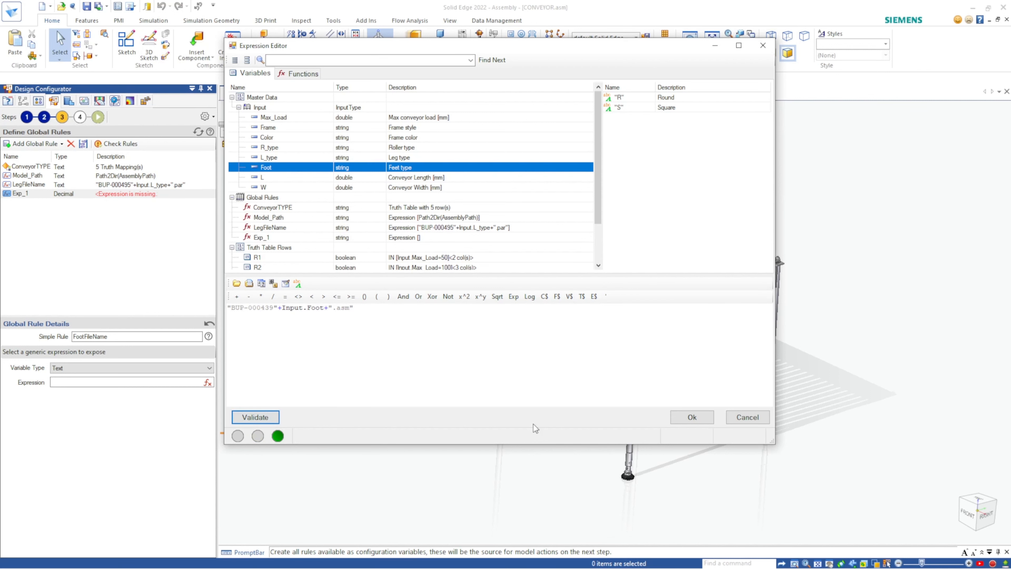
{"action": "left_click", "coordinate": [691, 417]}
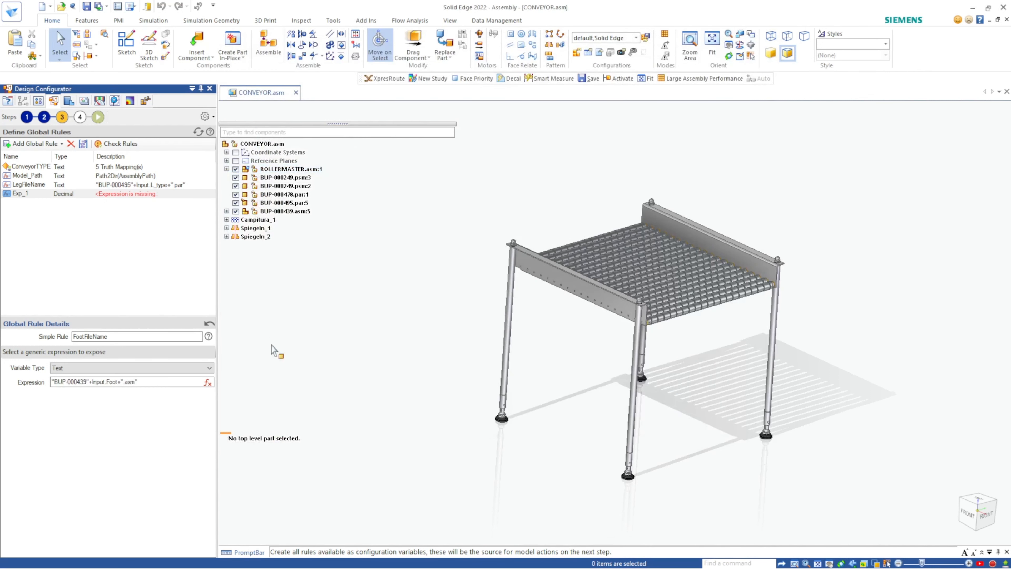
{"action": "left_click", "coordinate": [84, 221]}
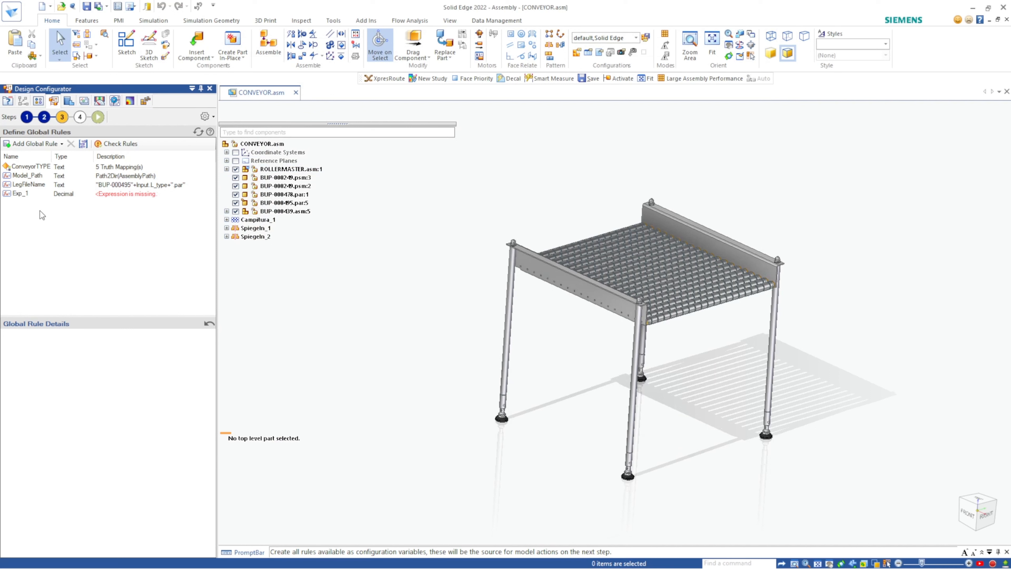
{"action": "left_click", "coordinate": [37, 194]}
Add a simple expression global rule named RollerFileName with Text as its variable type.
{"action": "left_click", "coordinate": [30, 144]}
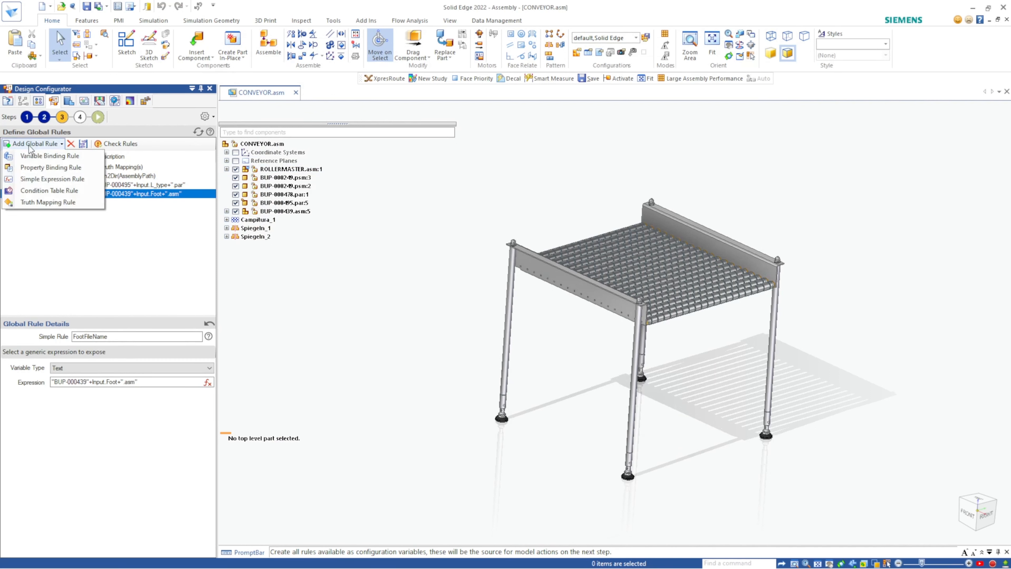
{"action": "left_click", "coordinate": [50, 176]}
{"action": "double_click", "coordinate": [93, 336]}
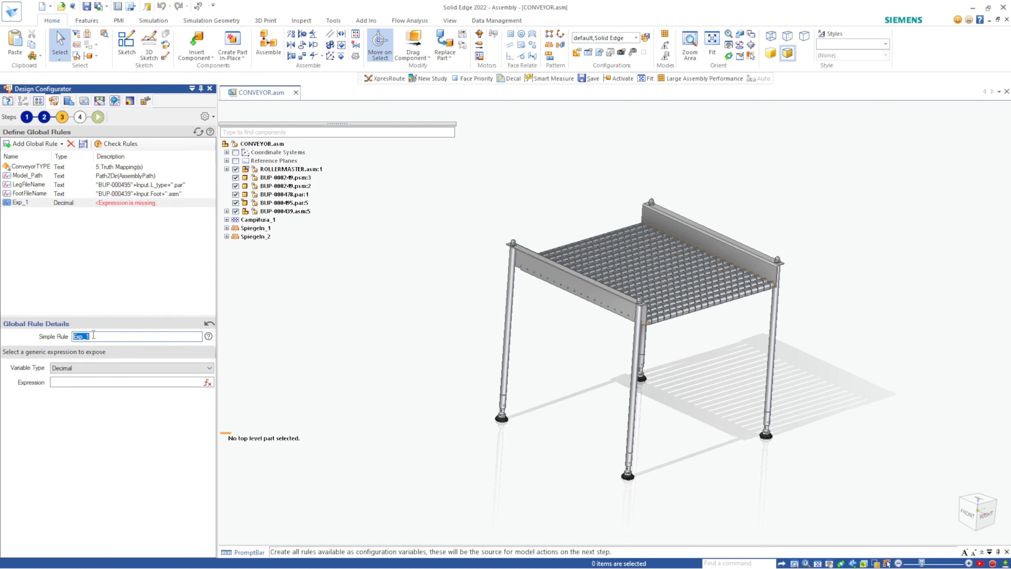
{"action": "type", "text": "RollerFileName"}
{"action": "left_click", "coordinate": [97, 368]}
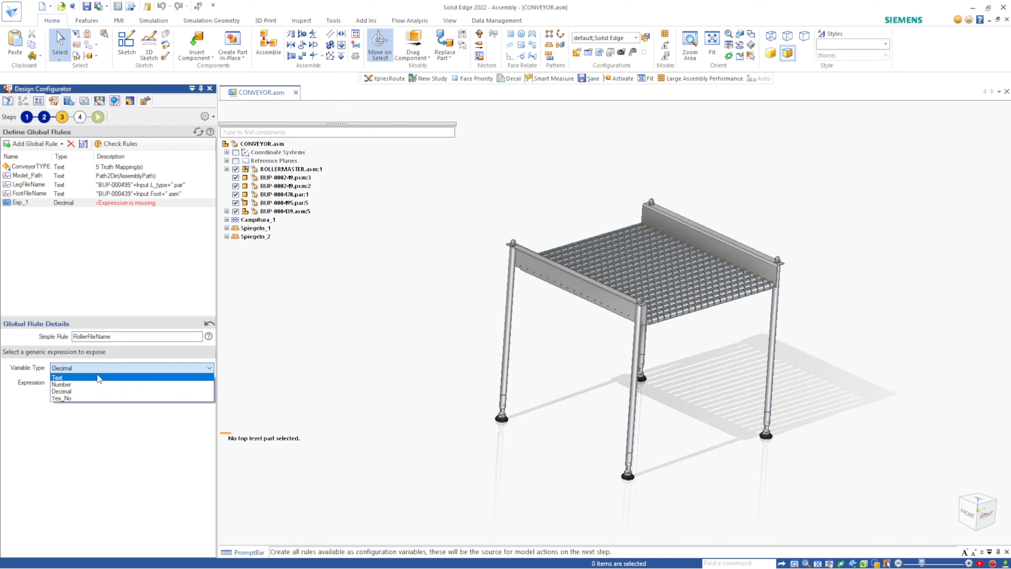
{"action": "left_click", "coordinate": [98, 382]}
Preview the roller files in the Ready folder and copy the BUP- prefix from BUP-620R.par for the RollerFileName expression.
{"action": "left_click", "coordinate": [208, 382]}
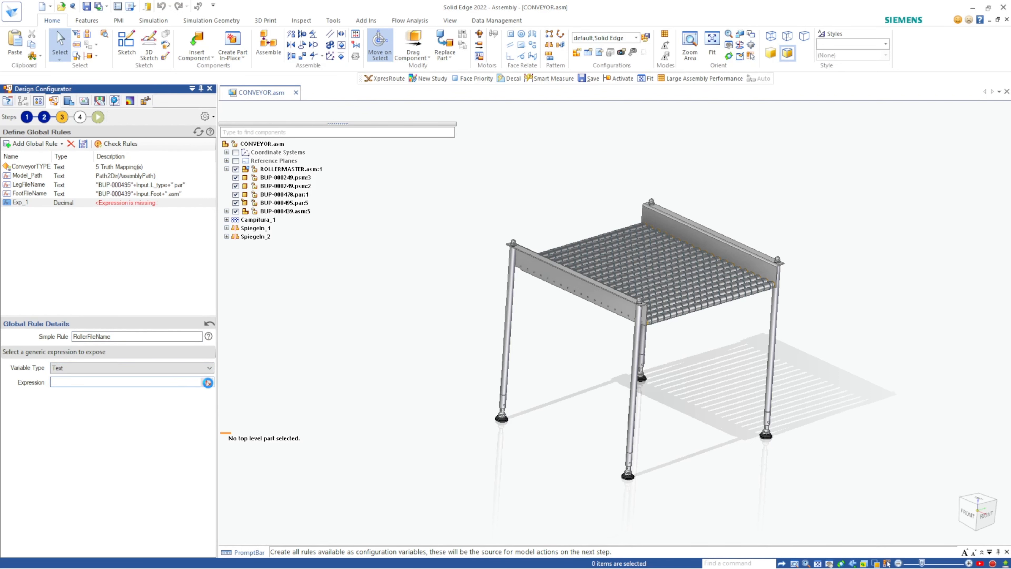
{"action": "left_click", "coordinate": [237, 283]}
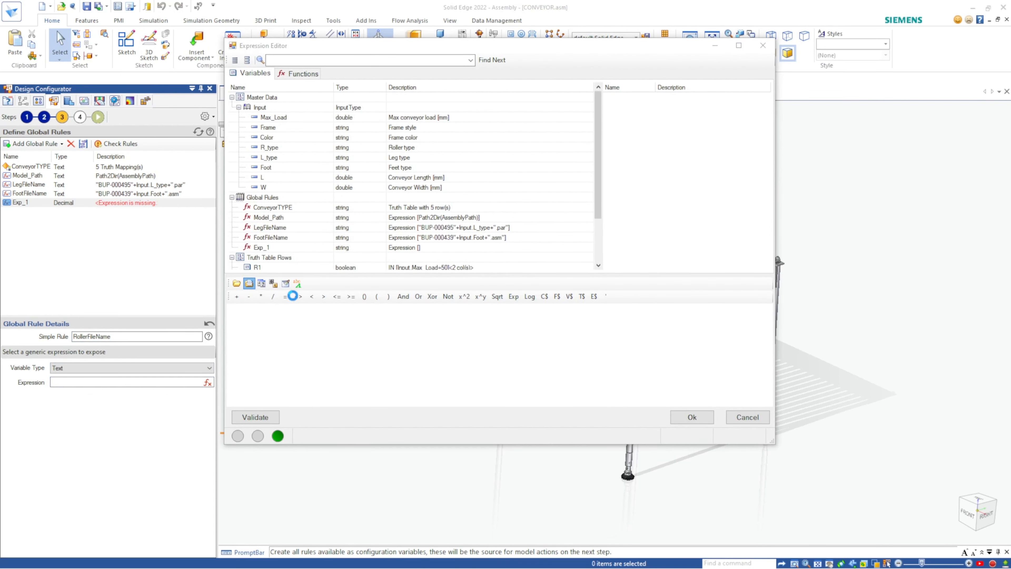
{"action": "left_click_drag", "start_coordinate": [783, 195], "coordinate": [774, 364]}
{"action": "left_click", "coordinate": [349, 251]}
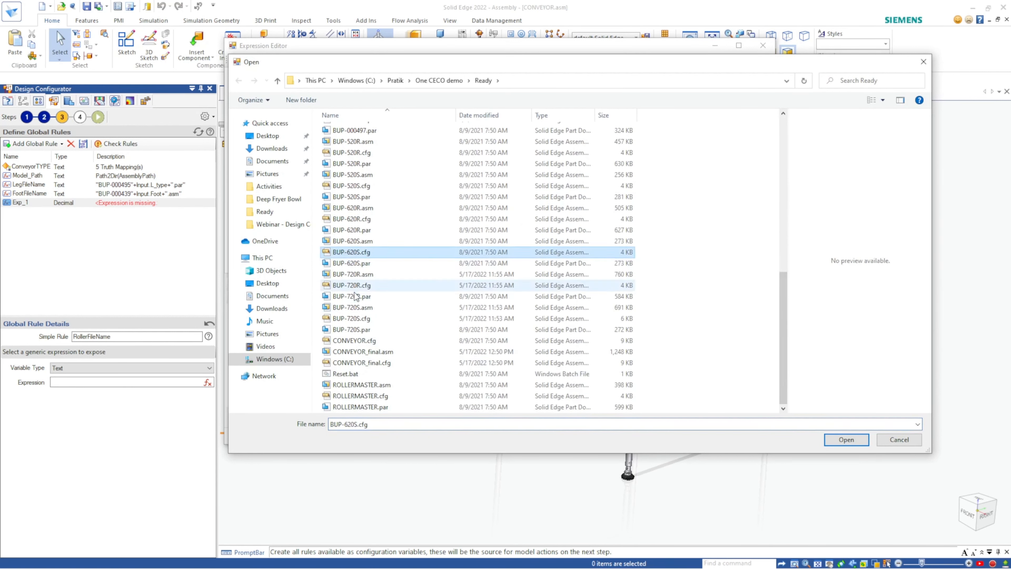
{"action": "left_click", "coordinate": [349, 241]}
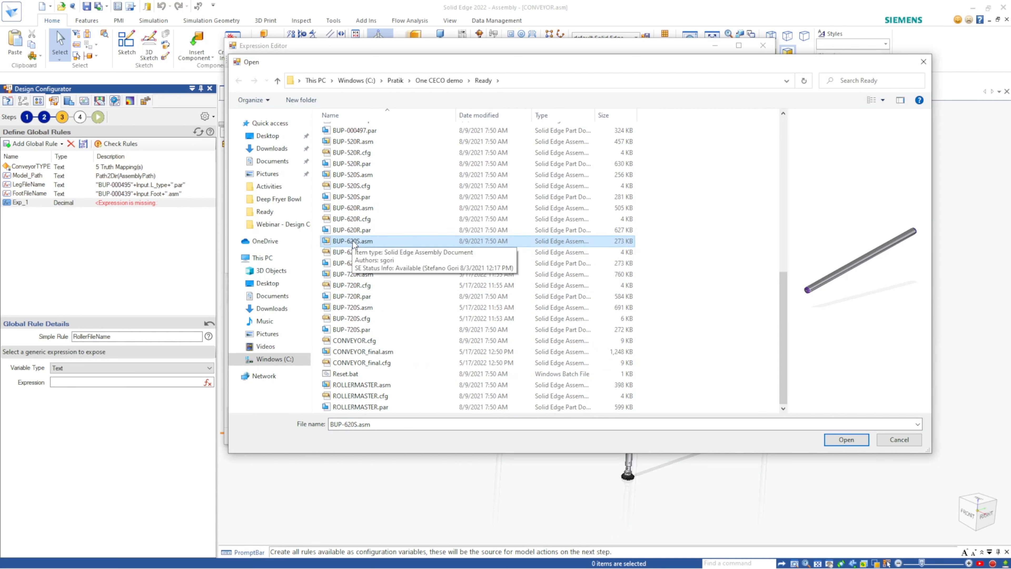
{"action": "left_click", "coordinate": [353, 230]}
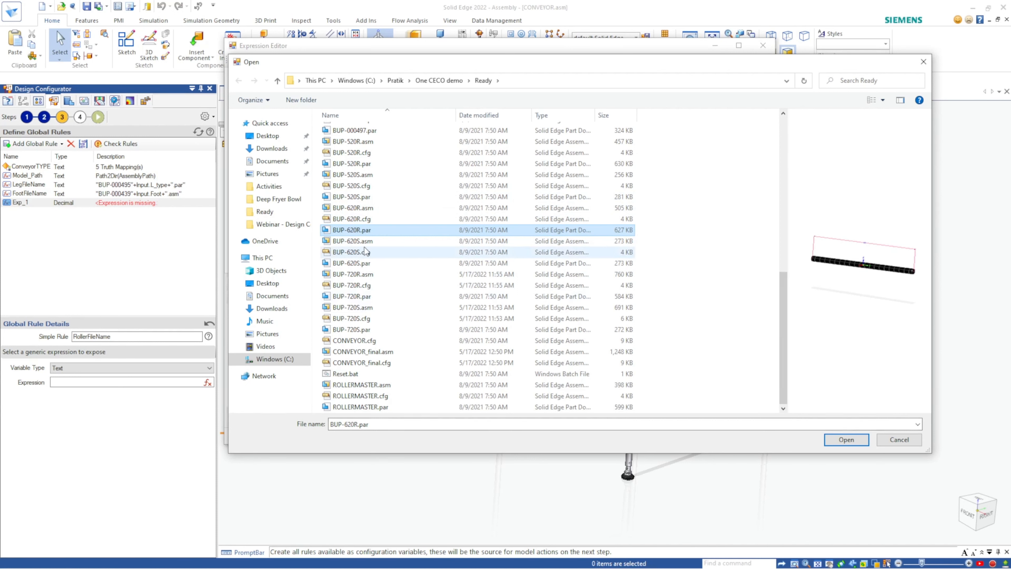
{"action": "right_click", "coordinate": [359, 236]}
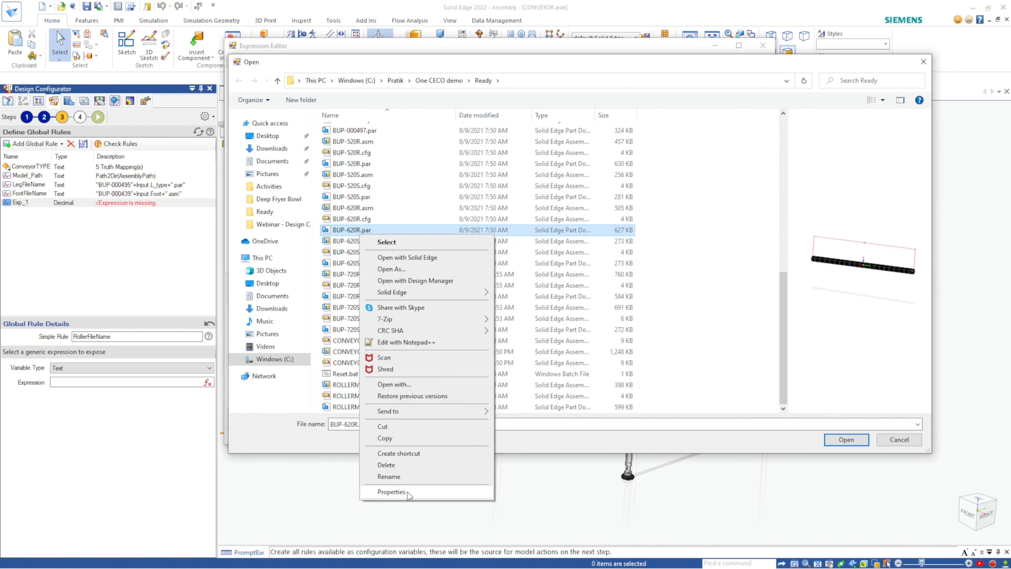
{"action": "left_click", "coordinate": [398, 477]}
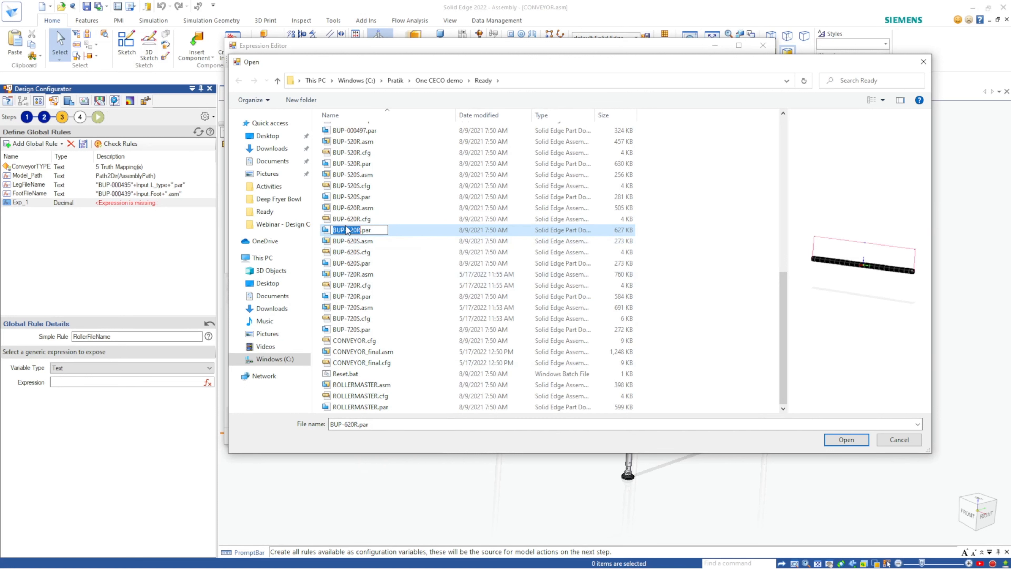
{"action": "left_click_drag", "start_coordinate": [347, 229], "coordinate": [331, 232]}
{"action": "left_click", "coordinate": [908, 444]}
{"action": "left_click", "coordinate": [898, 439]}
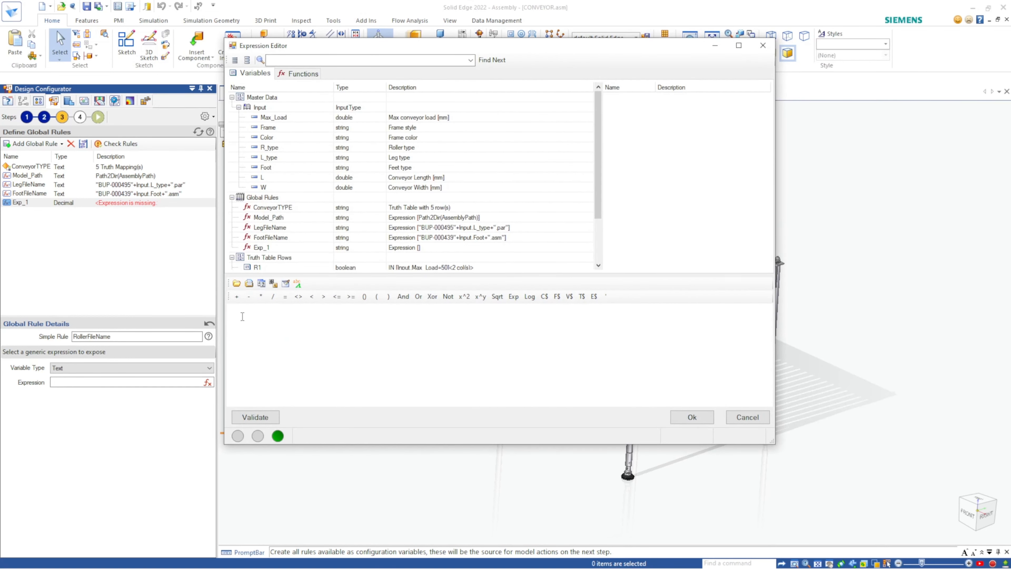
Set the RollerFileName rule's expression to "BUP-"+Input.W+Input.R_type, then validate and apply it.
{"action": "type", "text": "\""}
{"action": "type", "text": "\""}
{"action": "type", "text": "BUP-"}
{"action": "type", "text": "+"}
{"action": "double_click", "coordinate": [278, 190]}
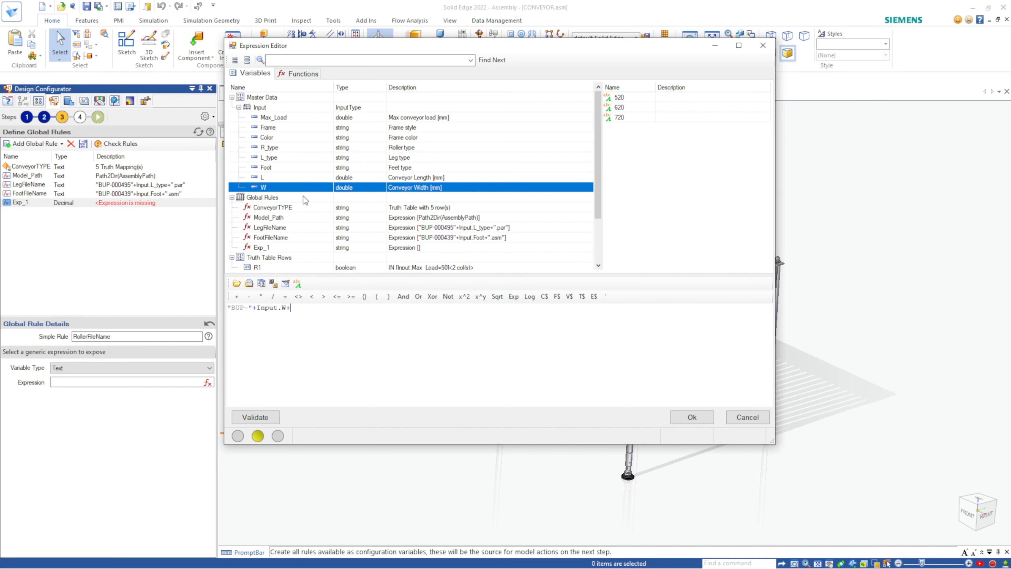
{"action": "double_click", "coordinate": [297, 147]}
{"action": "left_click", "coordinate": [268, 417]}
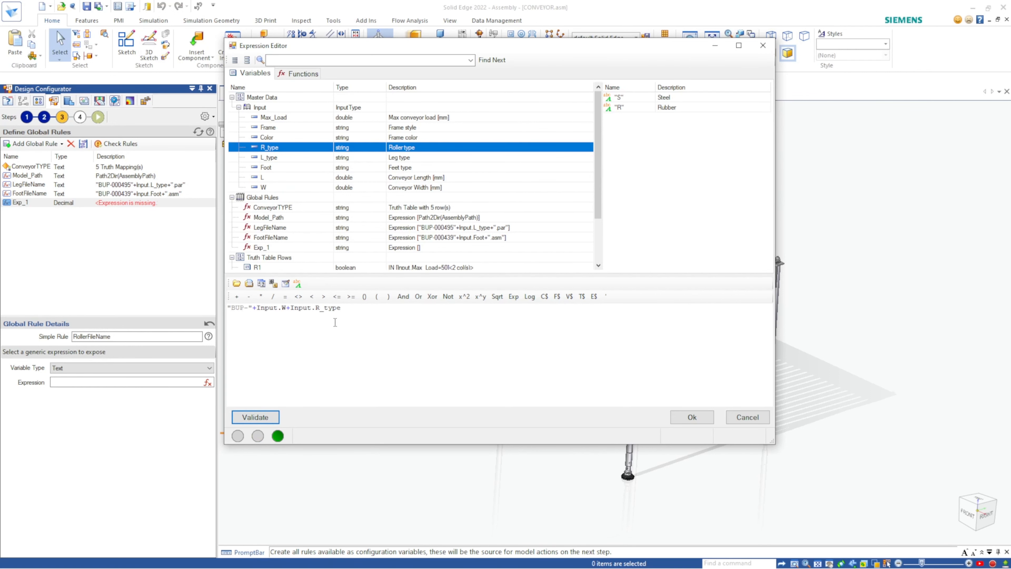
{"action": "left_click", "coordinate": [699, 418]}
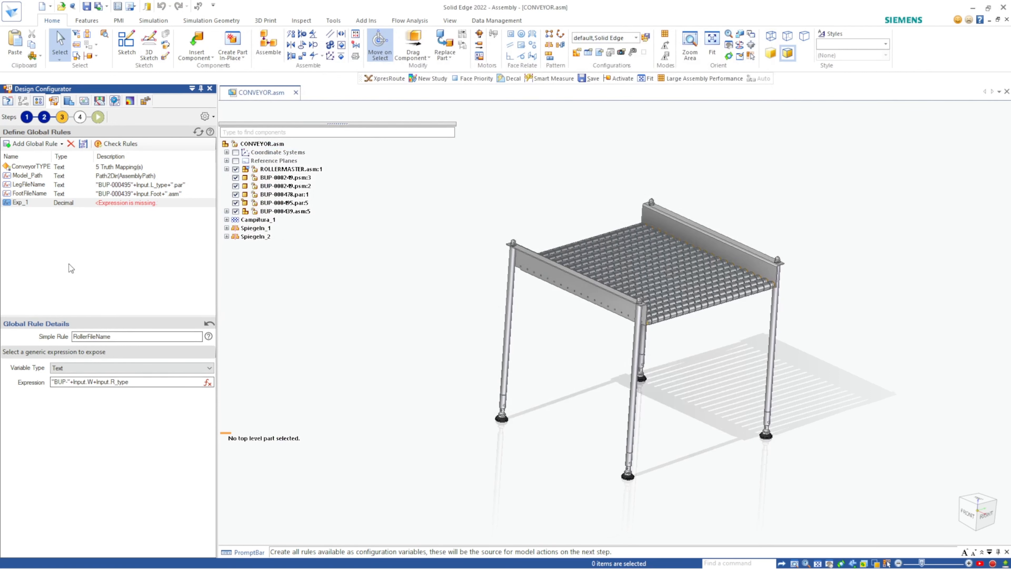
{"action": "left_click", "coordinate": [67, 254]}
{"action": "left_click", "coordinate": [62, 203]}
{"action": "left_click", "coordinate": [60, 255]}
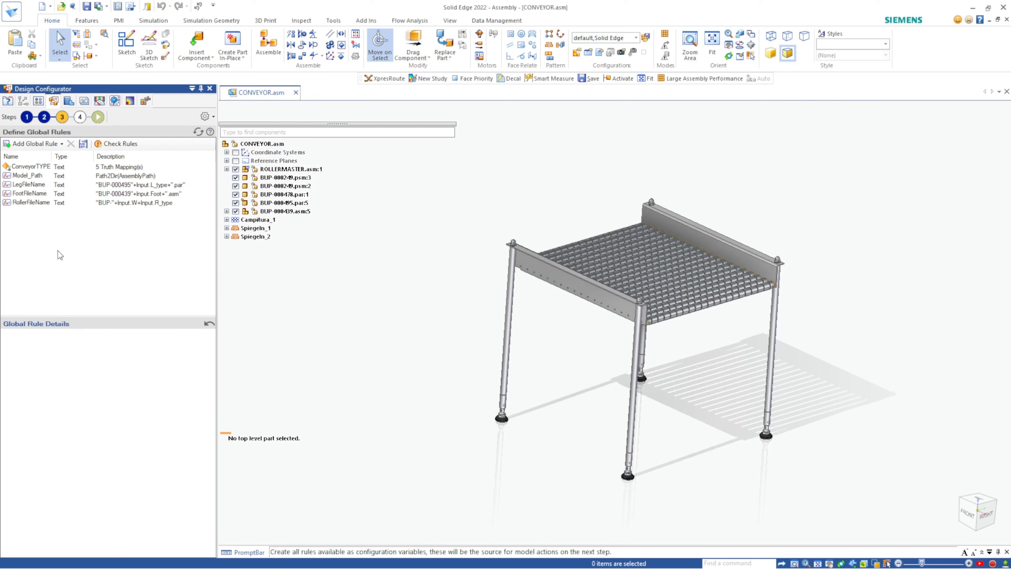
In the model actions step, add a Replace Model rule to the BUP-000495.par:5 leg with Model By Expression as its reference.
{"action": "left_click", "coordinate": [80, 117]}
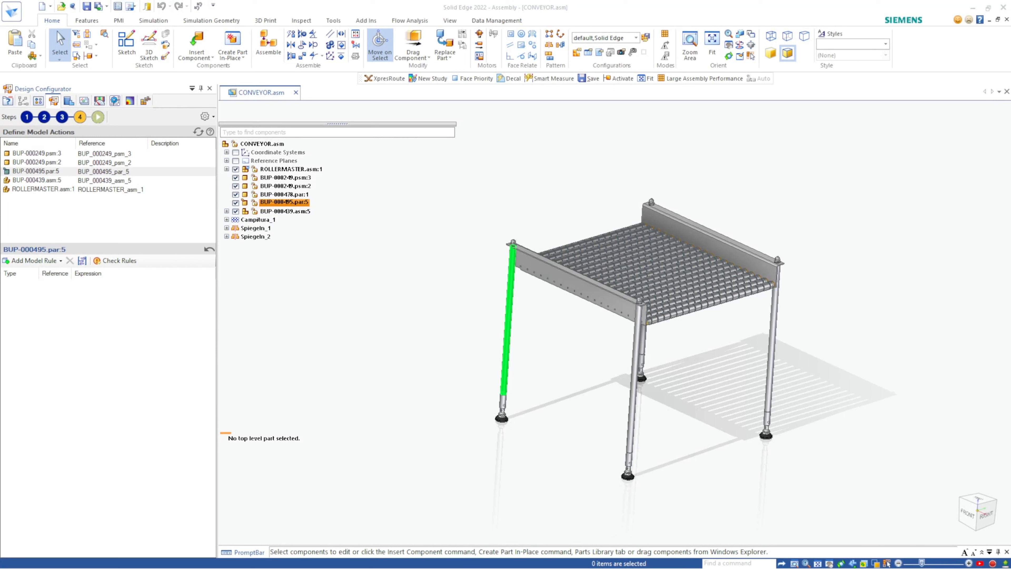
{"action": "left_click", "coordinate": [60, 261]}
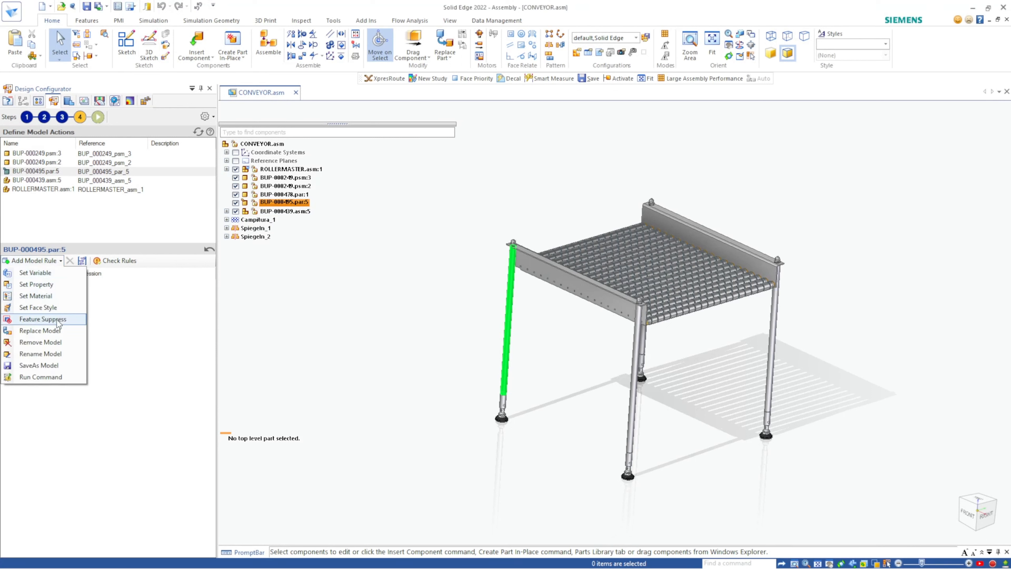
{"action": "left_click", "coordinate": [59, 330]}
{"action": "left_click", "coordinate": [68, 288]}
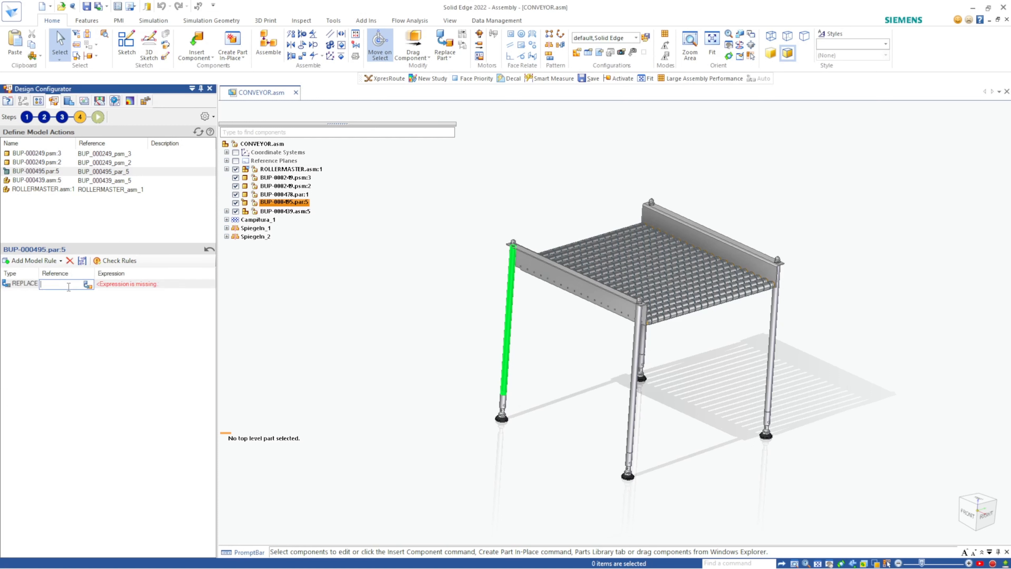
{"action": "left_click", "coordinate": [88, 285]}
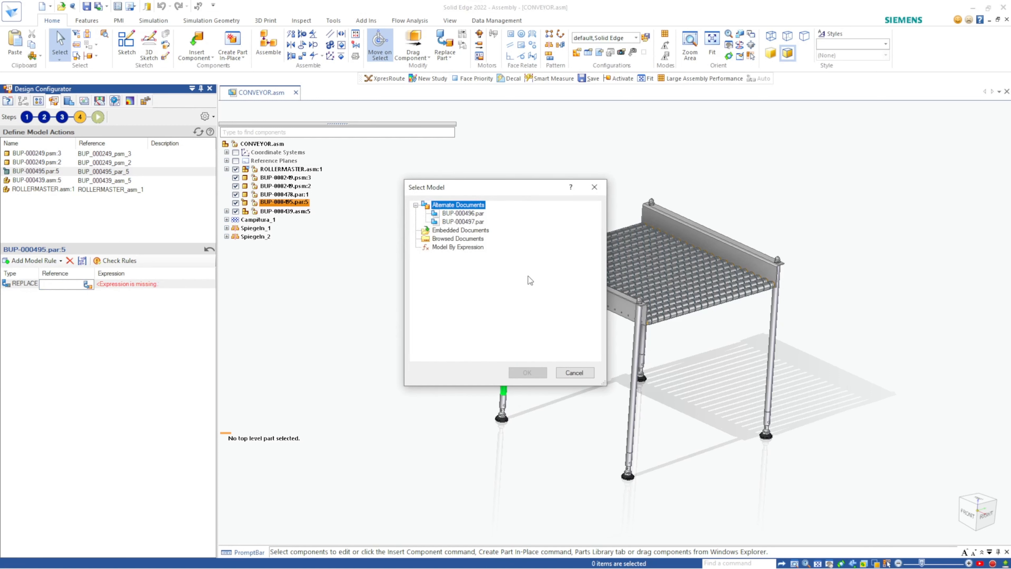
{"action": "double_click", "coordinate": [450, 250]}
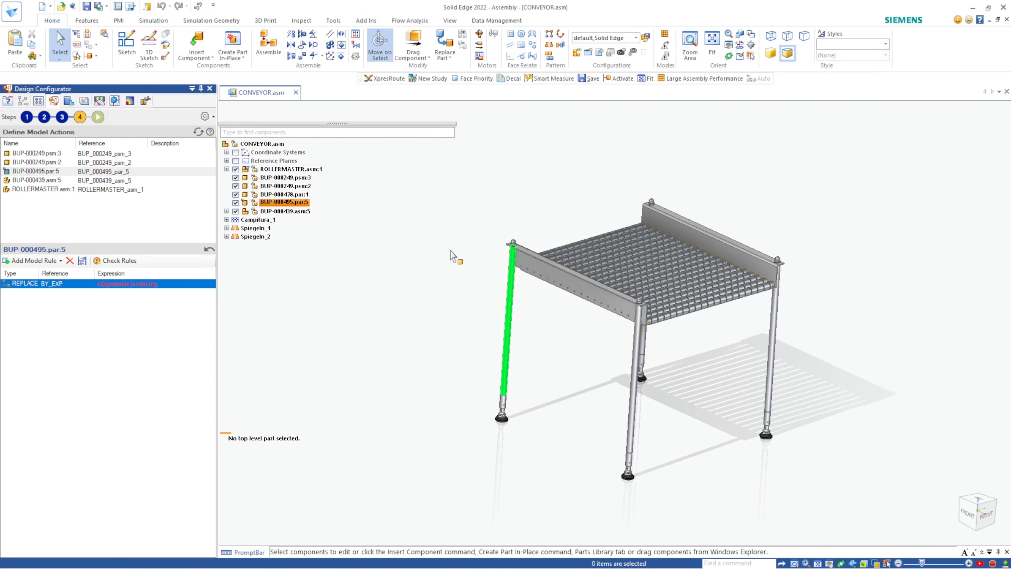
Set the BUP-000495.par:5 replace rule's expression to Model_Path+LegFileName, then validate and apply it.
{"action": "left_click", "coordinate": [143, 283]}
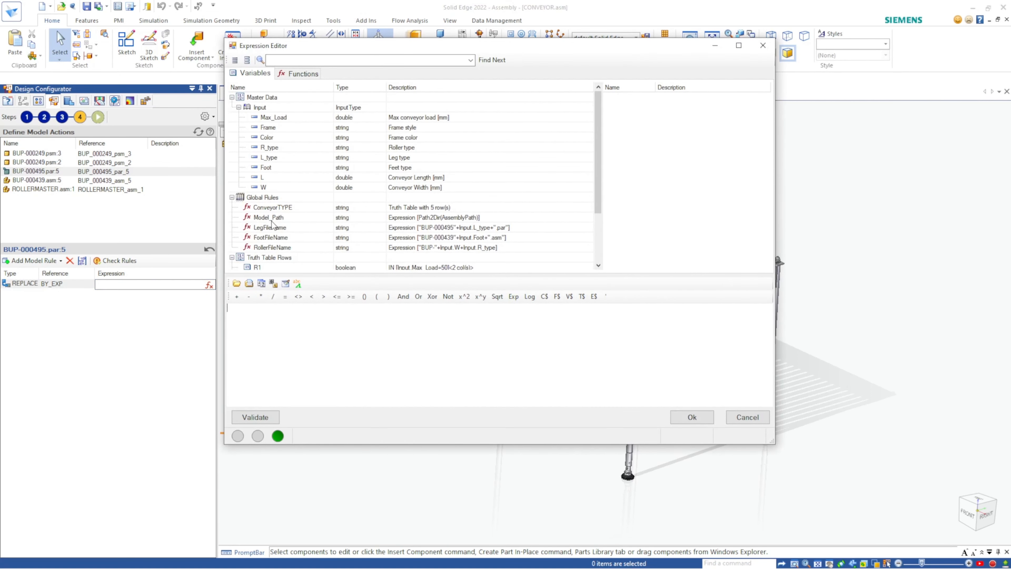
{"action": "double_click", "coordinate": [272, 222]}
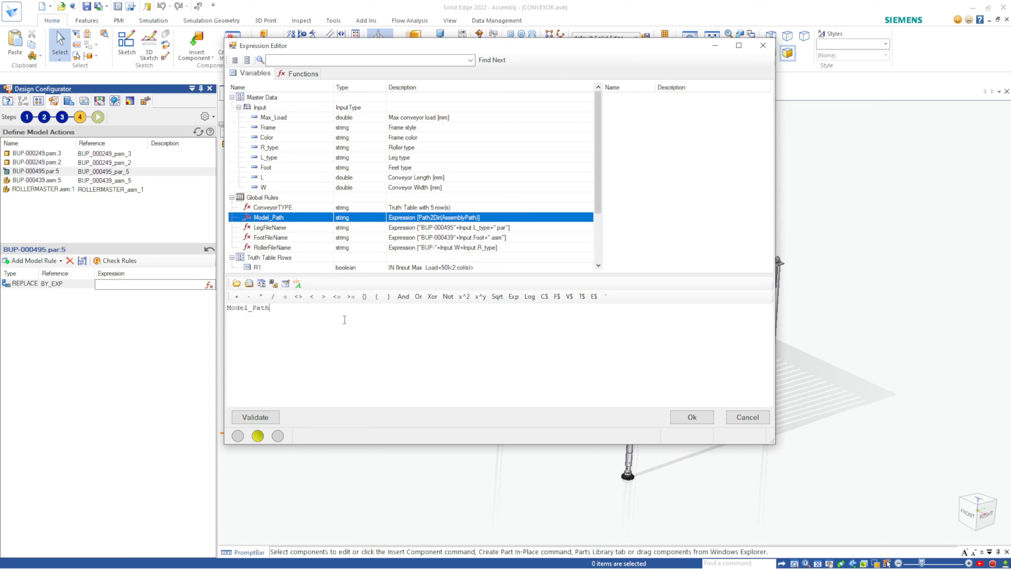
{"action": "left_click", "coordinate": [237, 296]}
{"action": "left_click", "coordinate": [278, 230]}
{"action": "double_click", "coordinate": [278, 230]}
{"action": "left_click", "coordinate": [254, 417]}
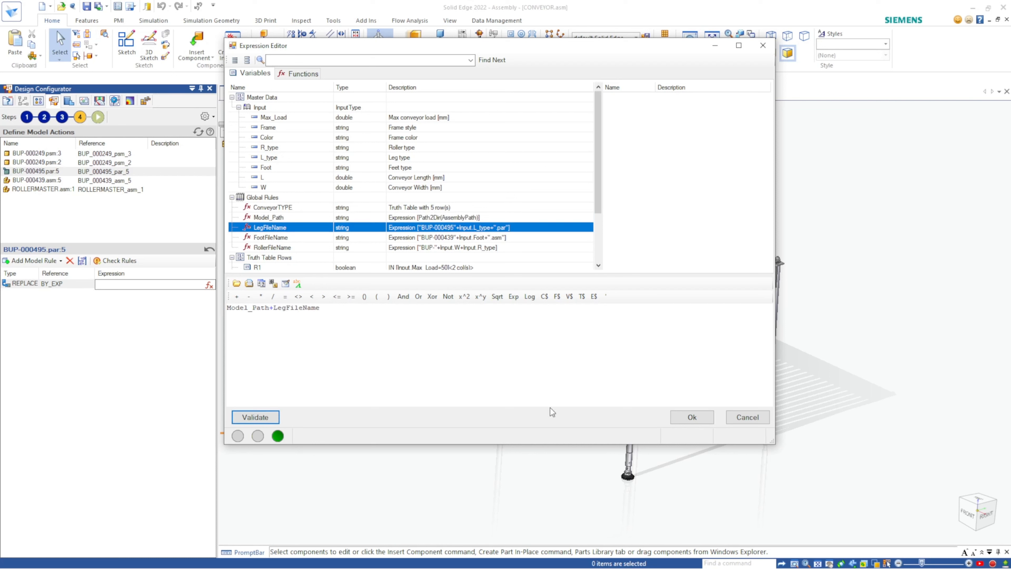
{"action": "left_click", "coordinate": [692, 417]}
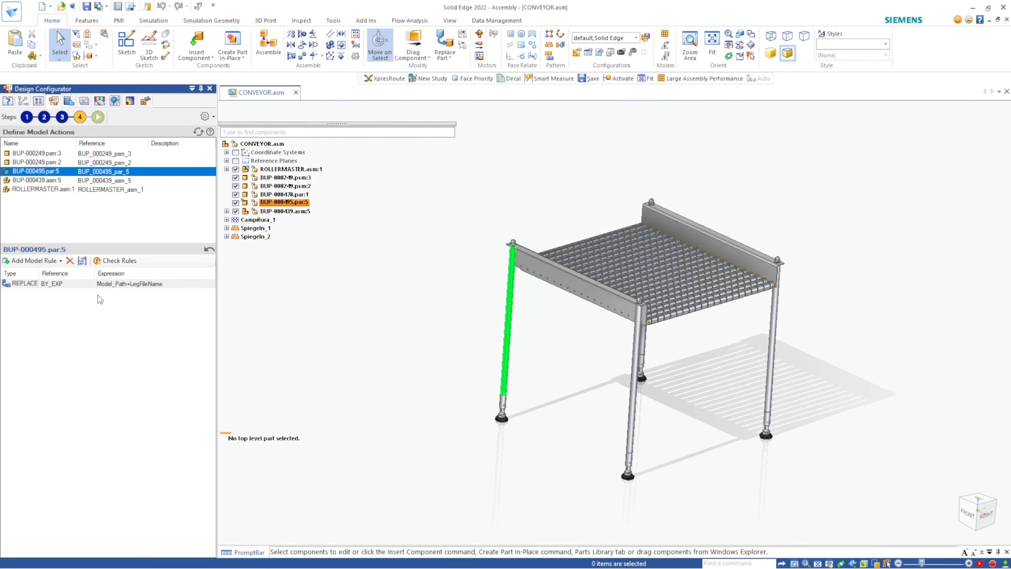
Add a Replace Model rule to the BUP-000439.asm:5 foot with Model By Expression as its reference.
{"action": "left_click", "coordinate": [66, 181]}
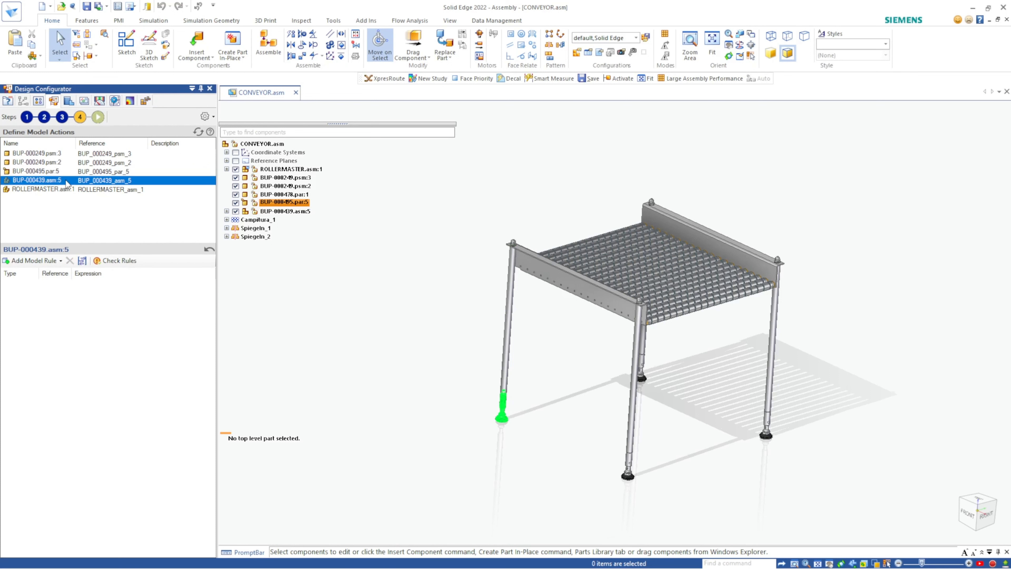
{"action": "left_click", "coordinate": [34, 260]}
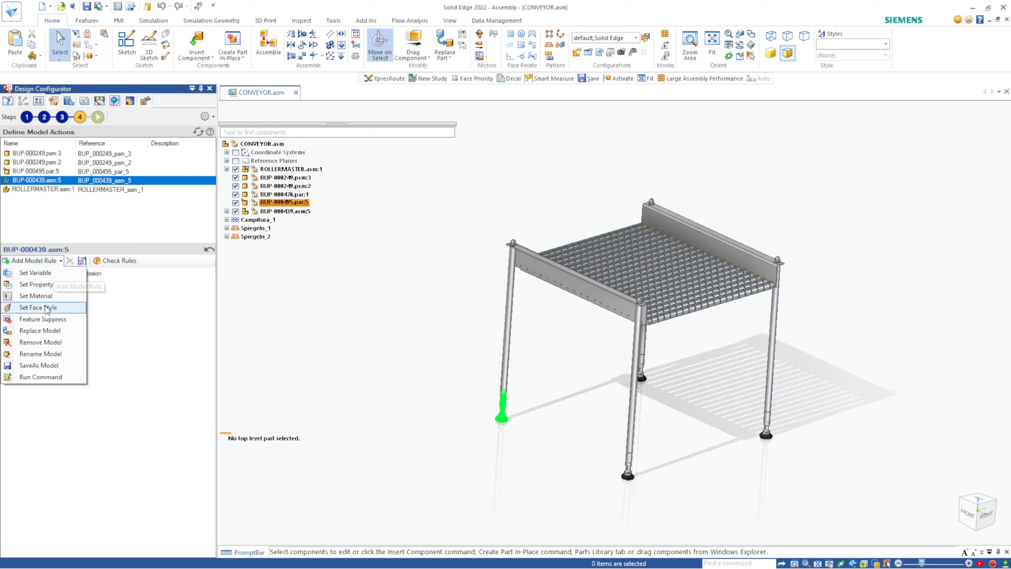
{"action": "left_click", "coordinate": [41, 331]}
{"action": "left_click", "coordinate": [88, 286]}
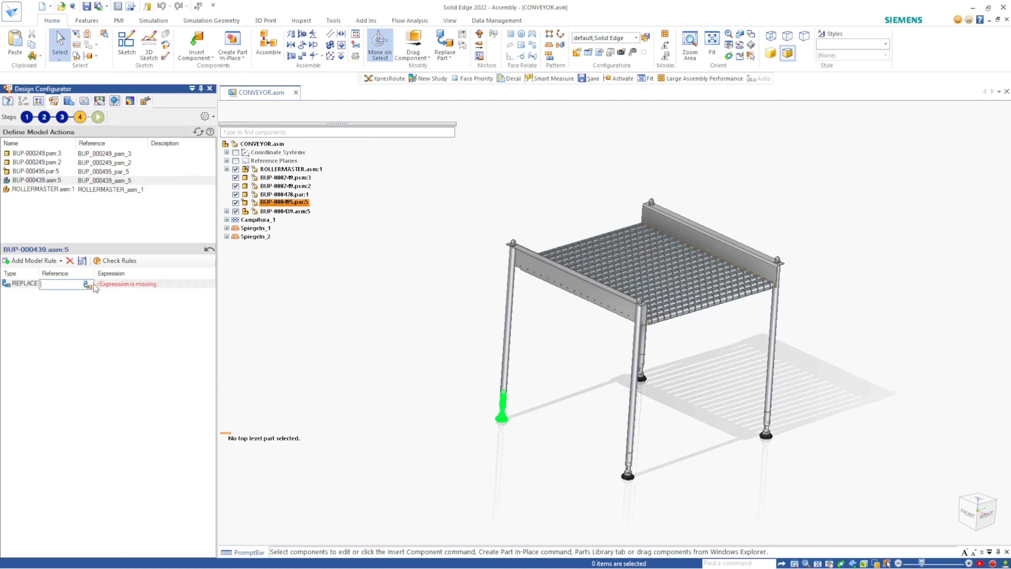
{"action": "left_click", "coordinate": [88, 285]}
{"action": "double_click", "coordinate": [465, 231]}
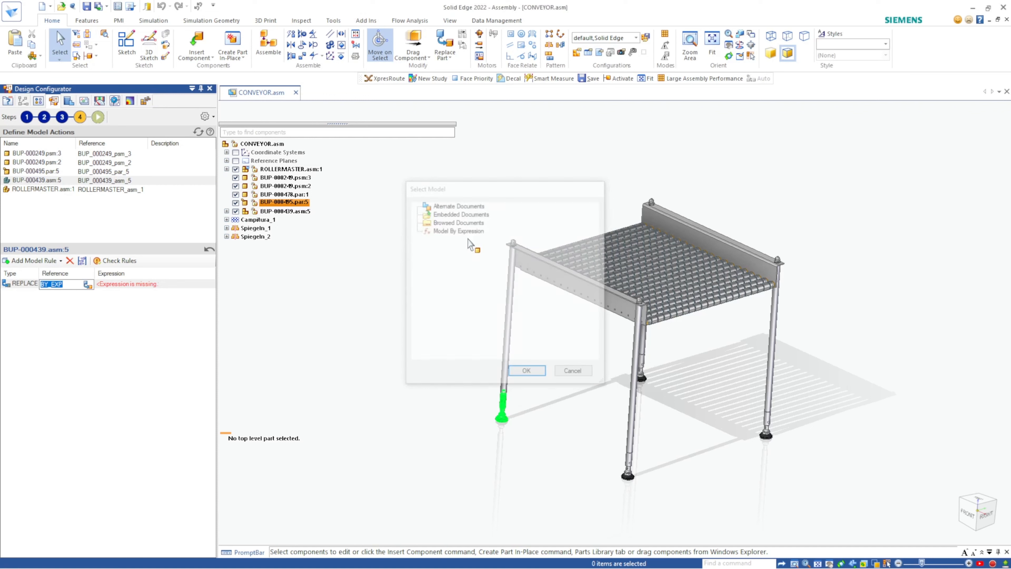
Set the BUP-000439.asm:5 replace rule's expression to Model_Path+FootFileName, validating and applying it.
{"action": "left_click", "coordinate": [149, 284]}
{"action": "left_click", "coordinate": [209, 285]}
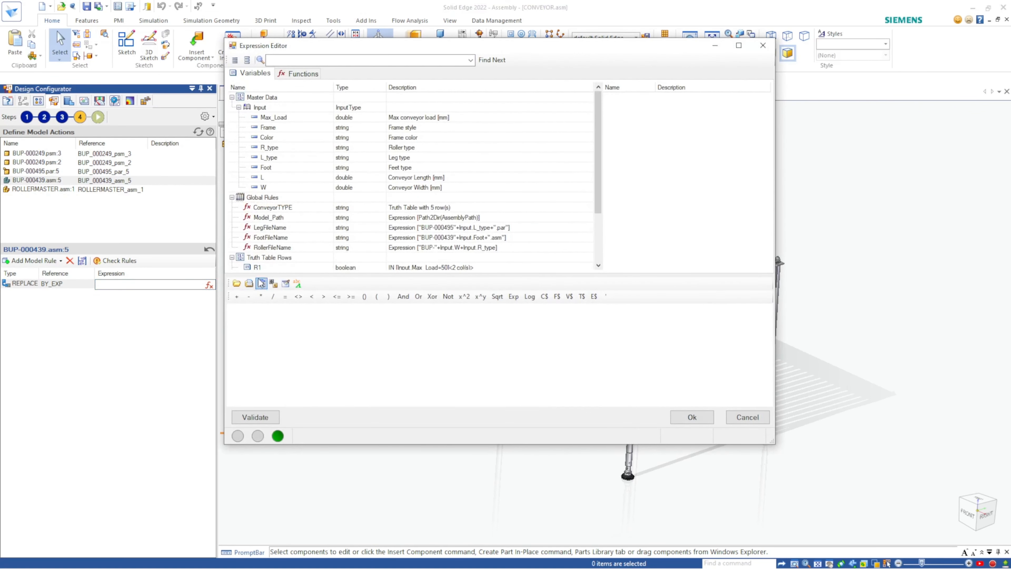
{"action": "double_click", "coordinate": [266, 219]}
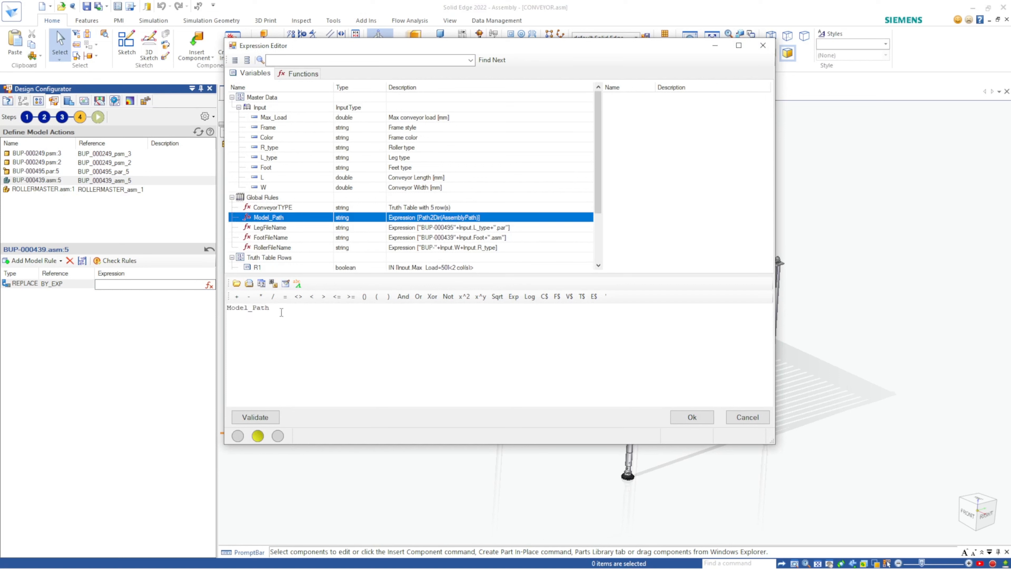
{"action": "left_click", "coordinate": [236, 296]}
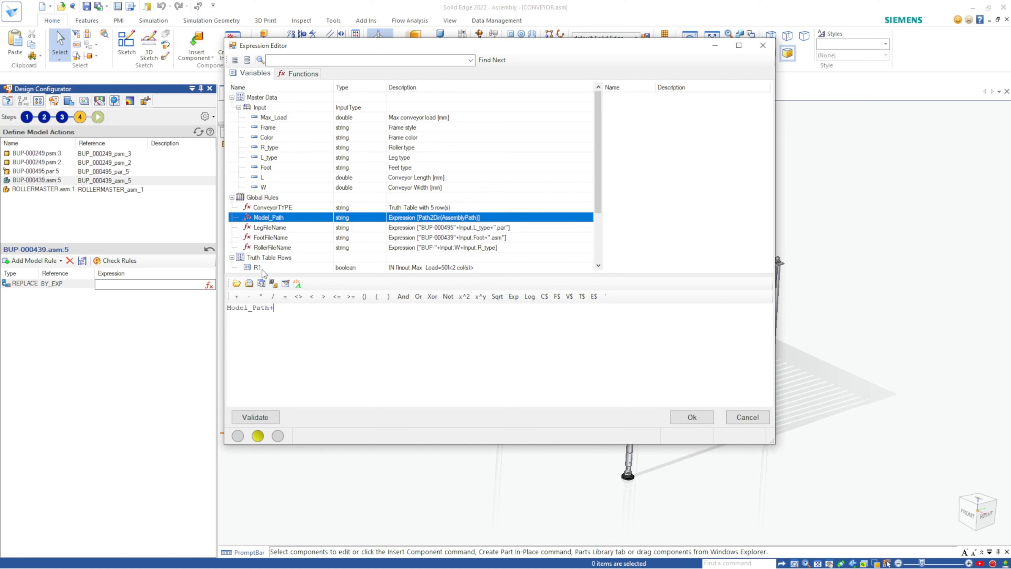
{"action": "double_click", "coordinate": [272, 238]}
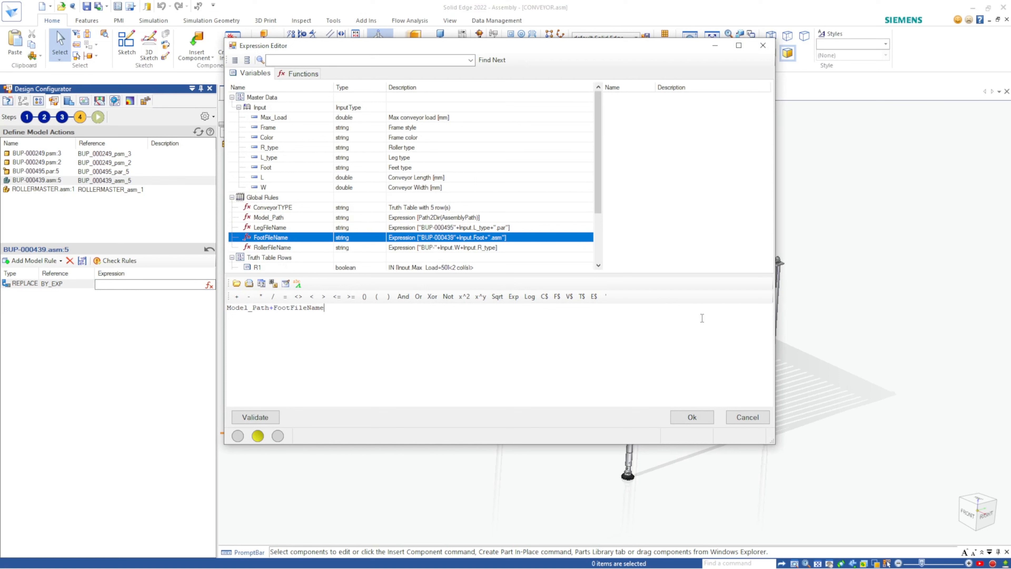
{"action": "left_click", "coordinate": [258, 422]}
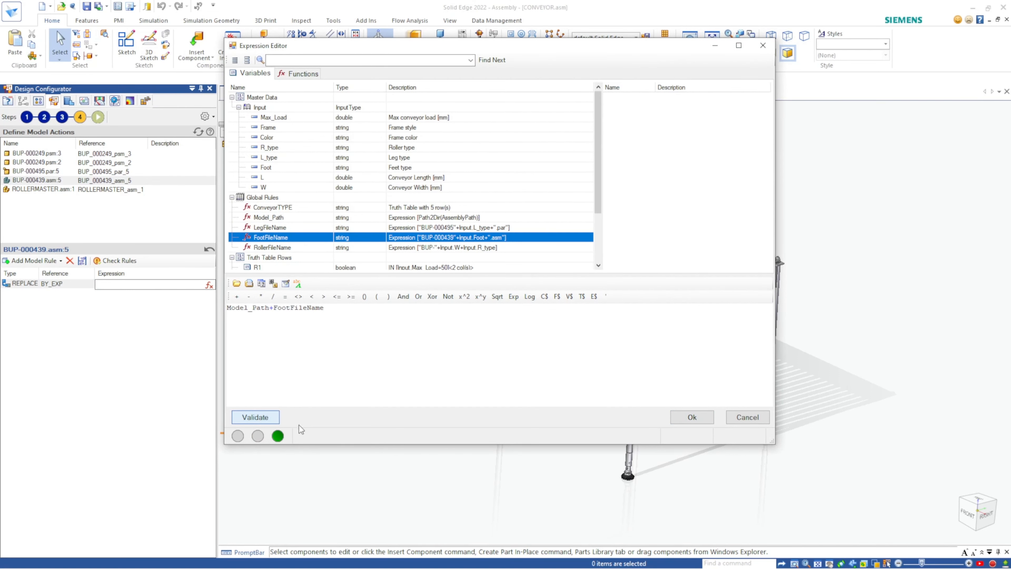
{"action": "left_click", "coordinate": [699, 417]}
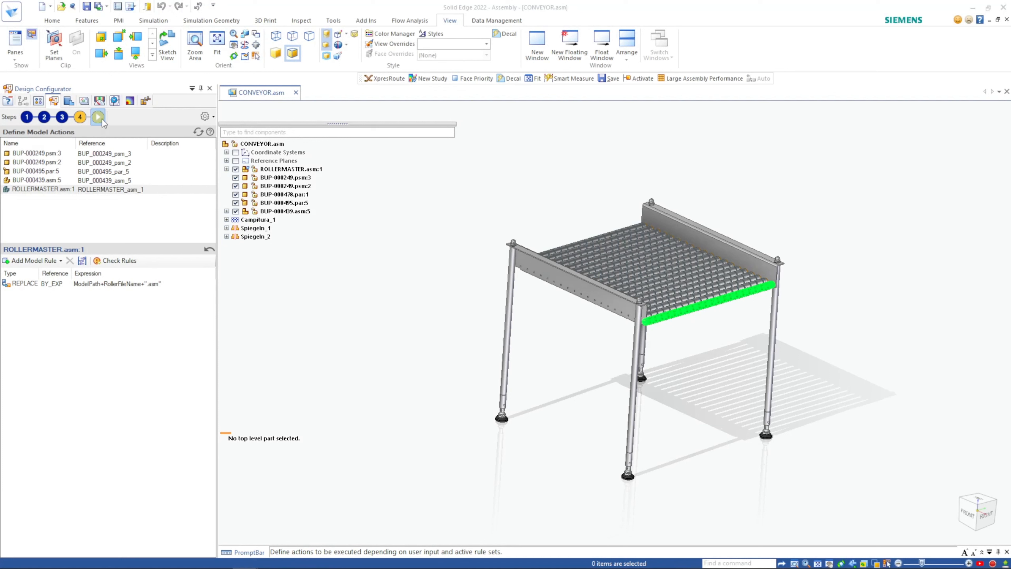
Start the configuration process with a 50 kg max conveyor load and the Aluminum frame style.
{"action": "left_click", "coordinate": [100, 118]}
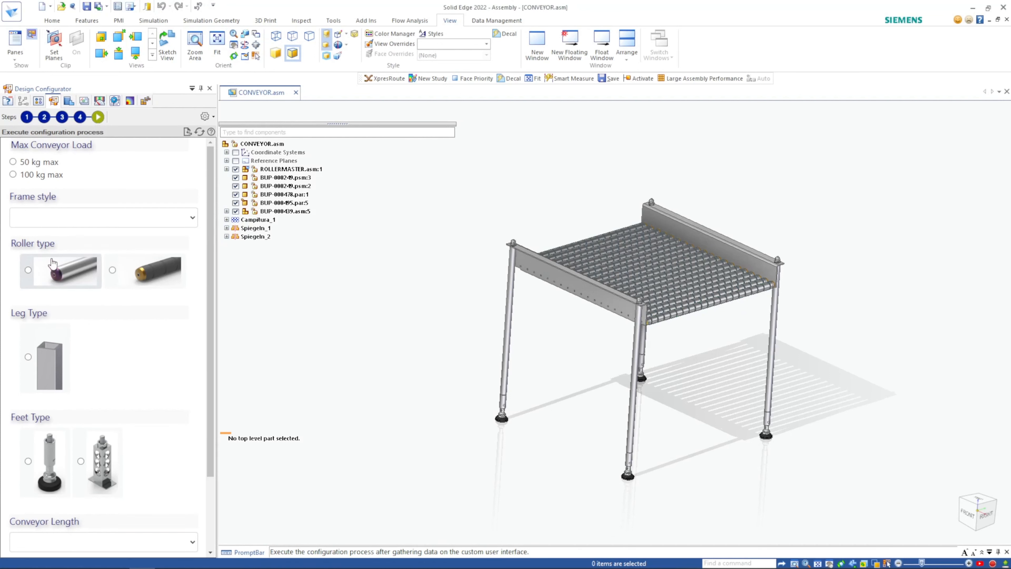
{"action": "left_click", "coordinate": [39, 165]}
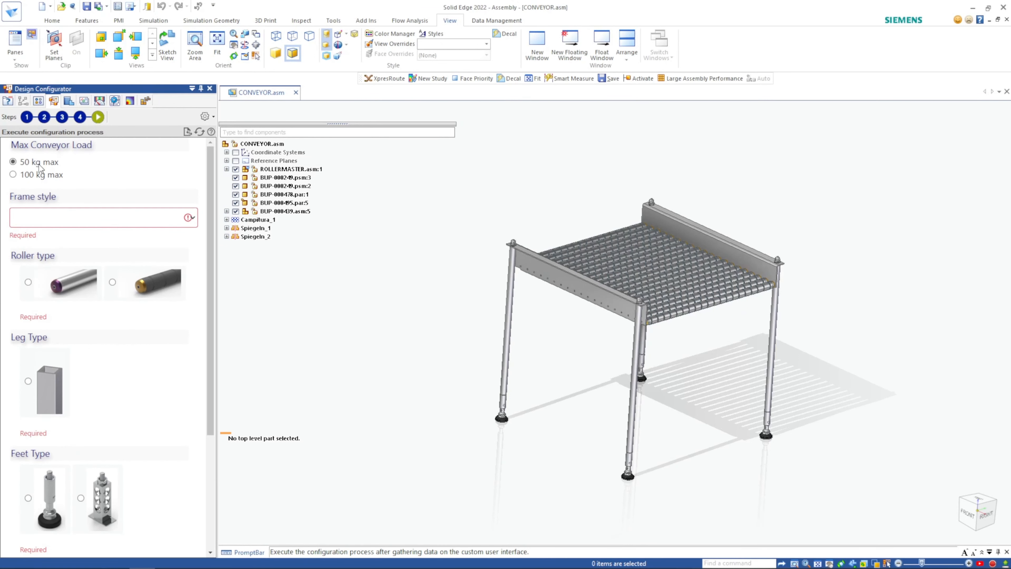
{"action": "left_click", "coordinate": [52, 220]}
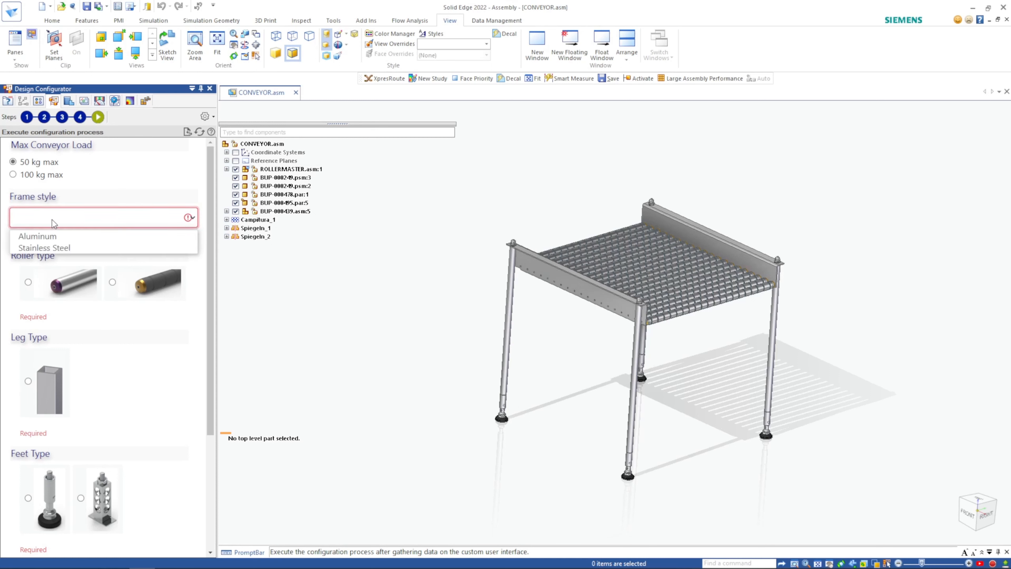
{"action": "left_click", "coordinate": [53, 236]}
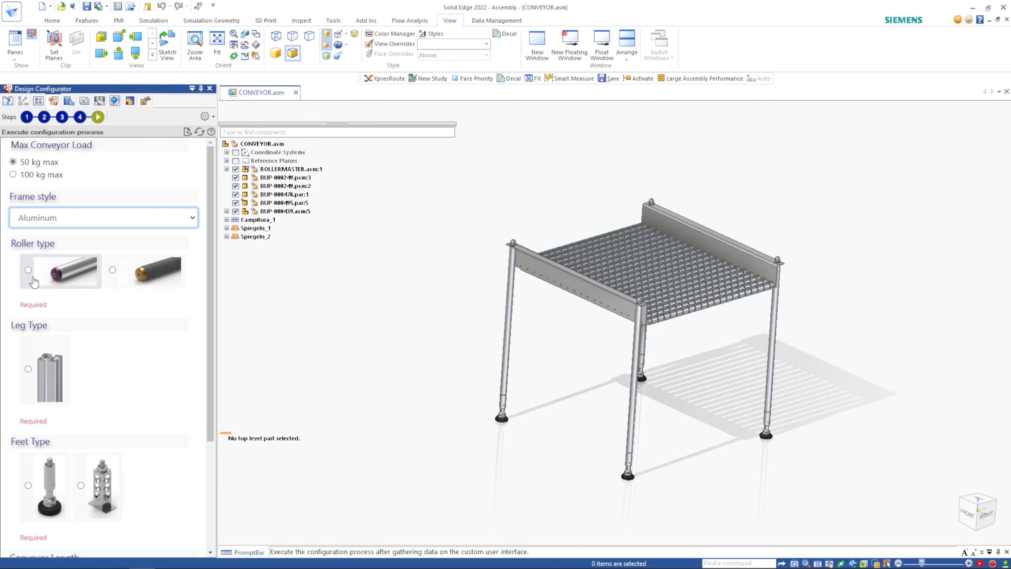
Choose the dark roller, the slotted aluminum profile leg and the round levelling foot for the conveyor.
{"action": "left_click", "coordinate": [114, 278]}
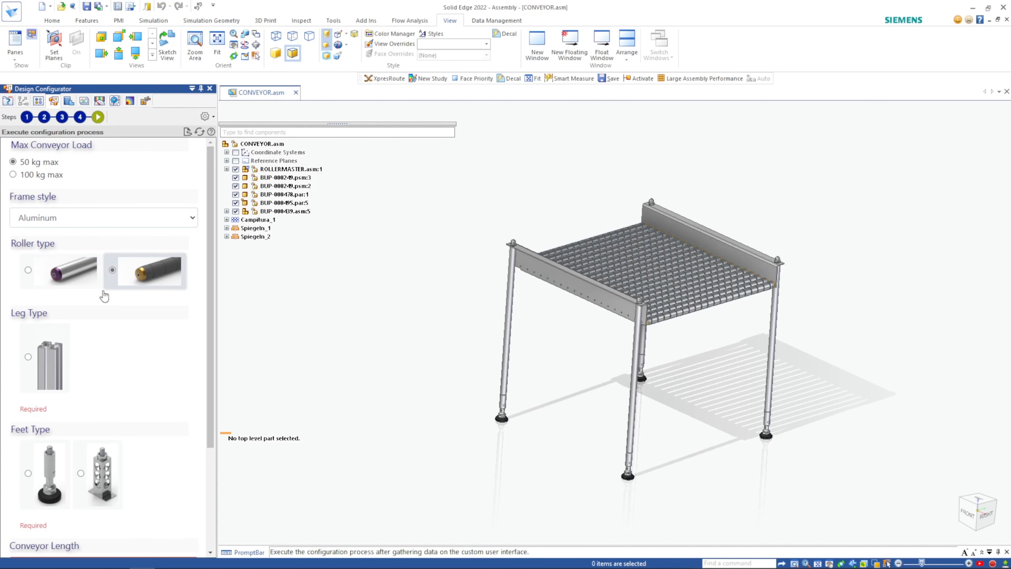
{"action": "left_click", "coordinate": [48, 366]}
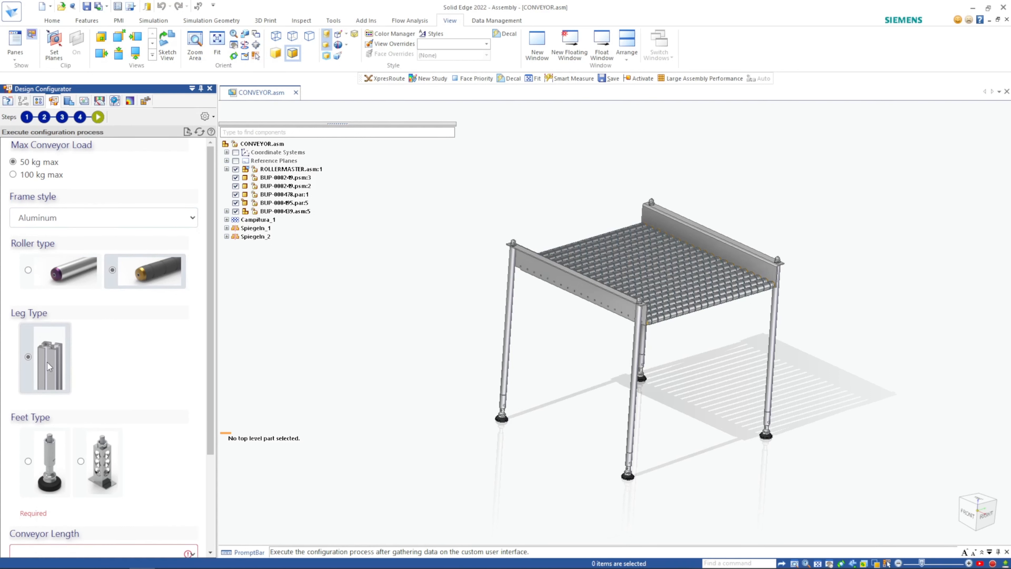
{"action": "scroll", "coordinate": [48, 362], "scroll_direction": "down", "scroll_amount": 3}
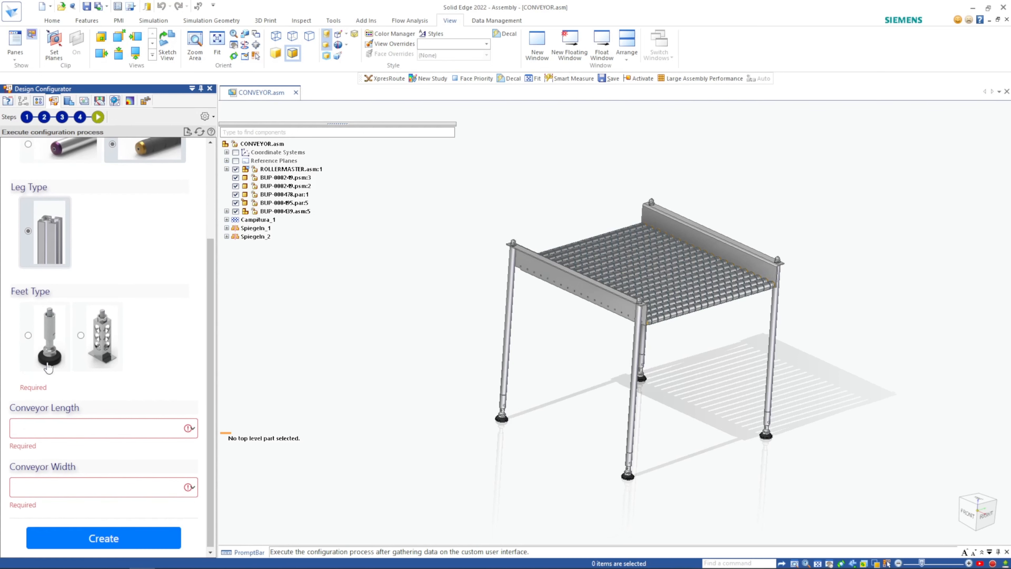
{"action": "left_click", "coordinate": [45, 348]}
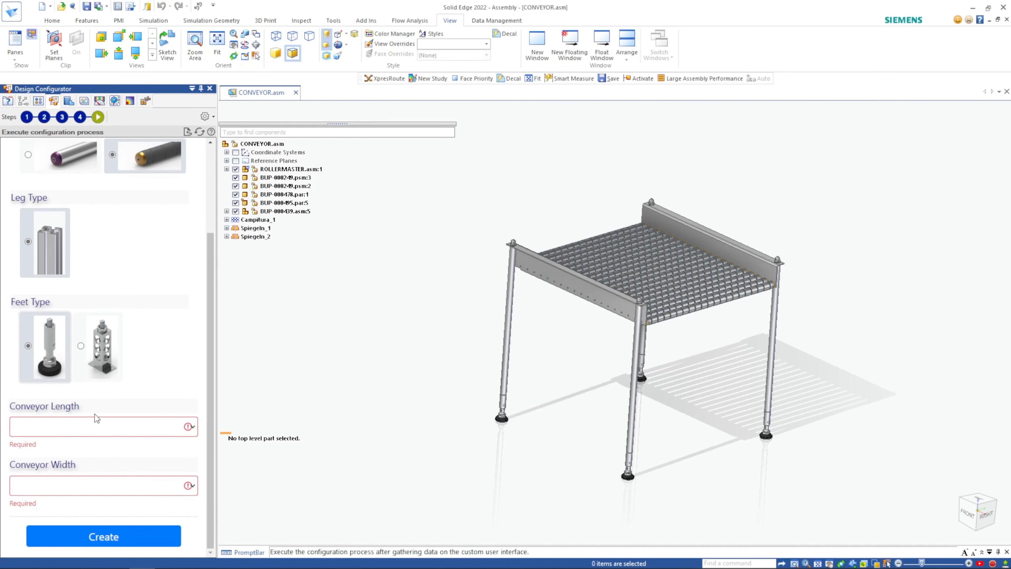
Set the conveyor length to 800 and the width to 520, and create the configuration.
{"action": "left_click", "coordinate": [97, 423]}
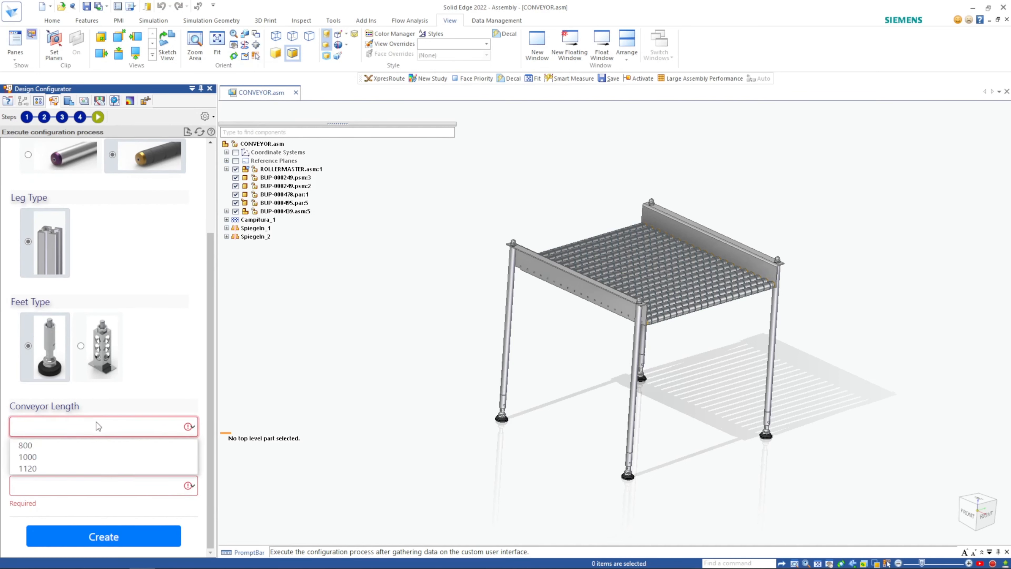
{"action": "left_click", "coordinate": [94, 442]}
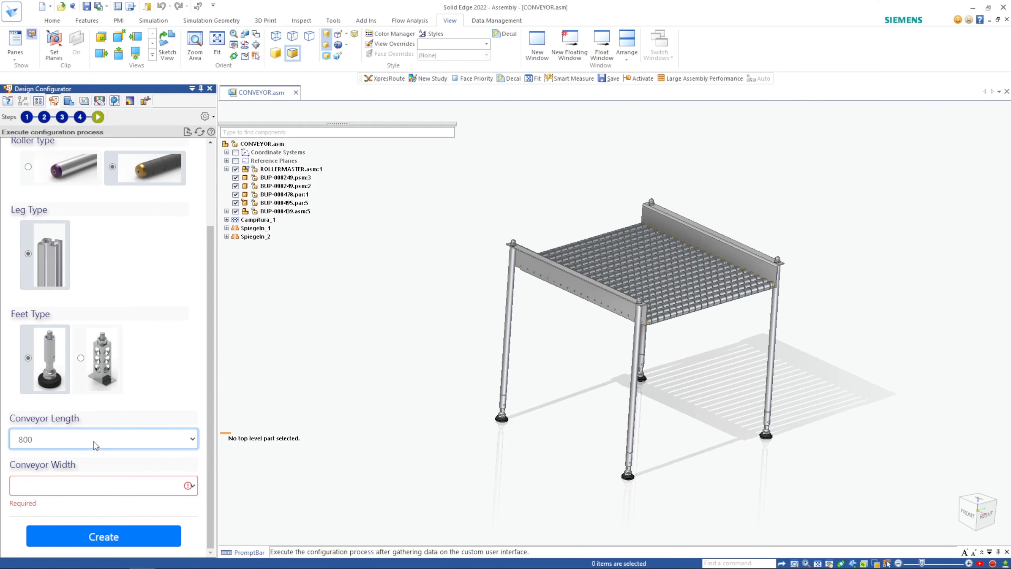
{"action": "left_click", "coordinate": [96, 492]}
{"action": "left_click", "coordinate": [94, 504]}
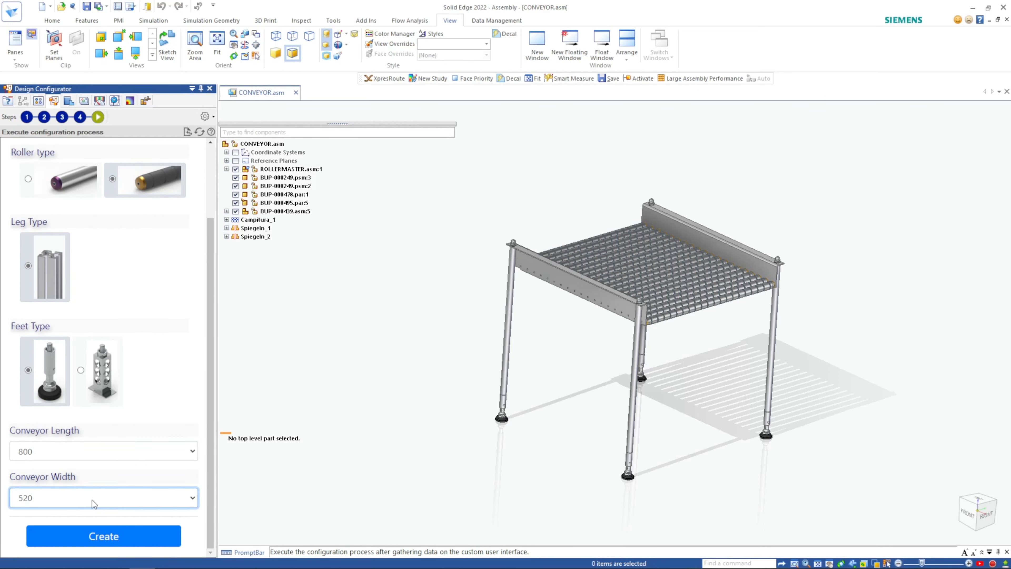
{"action": "left_click", "coordinate": [112, 533]}
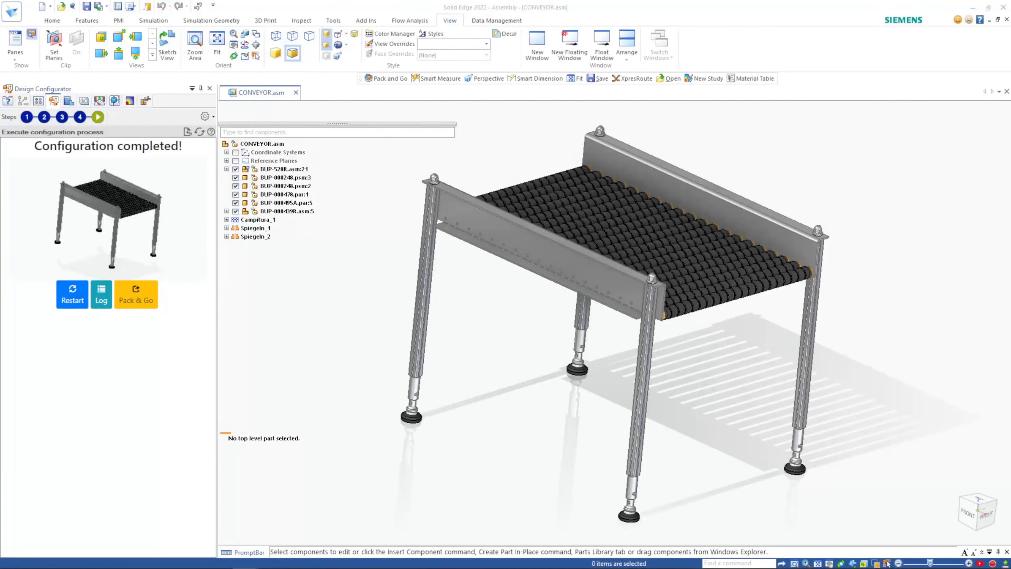
Start Pack & Go for the completed configuration and dismiss the prompt to save CONVEYOR.asm.
{"action": "left_click", "coordinate": [132, 304]}
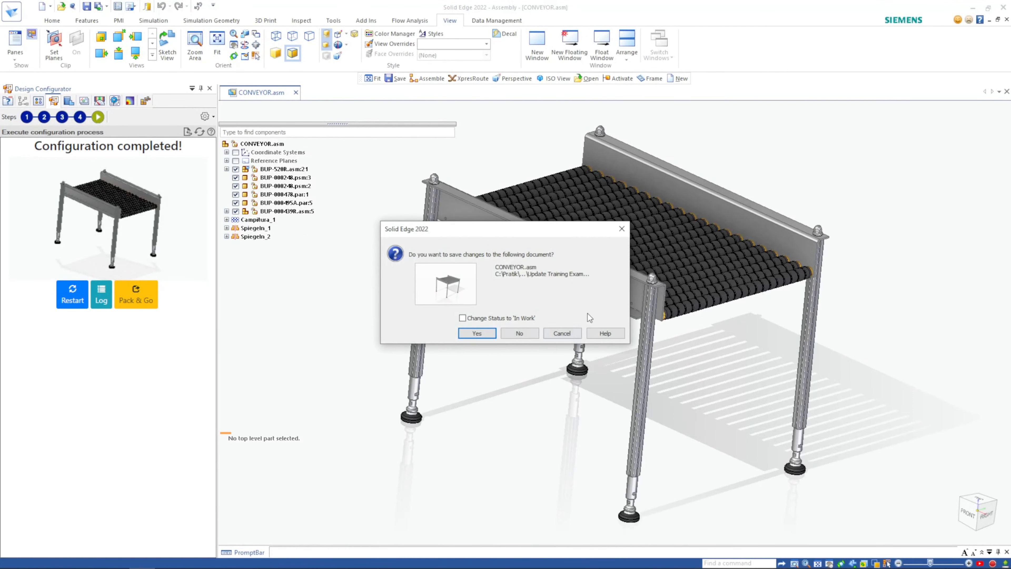
{"action": "left_click", "coordinate": [621, 229]}
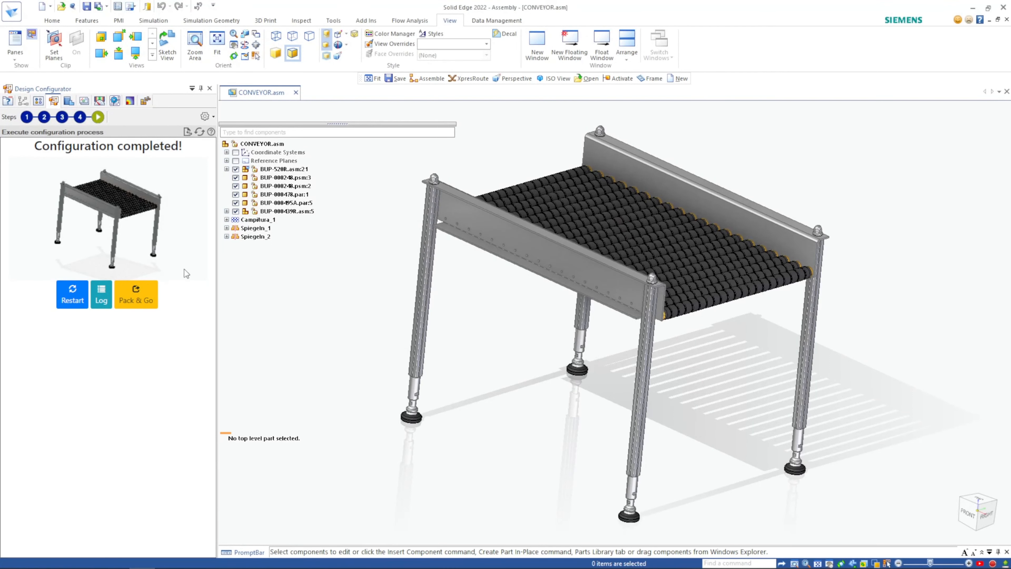
Restart the configuration with a 100 kg max load, the Stainless Steel frame style and the orange frame color.
{"action": "left_click", "coordinate": [72, 295]}
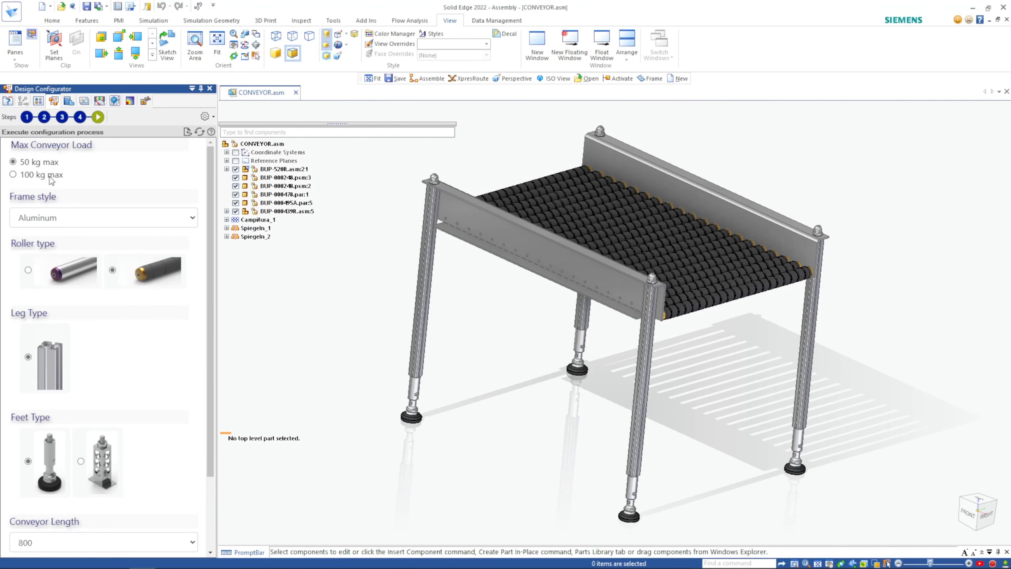
{"action": "left_click", "coordinate": [49, 178]}
{"action": "left_click", "coordinate": [79, 224]}
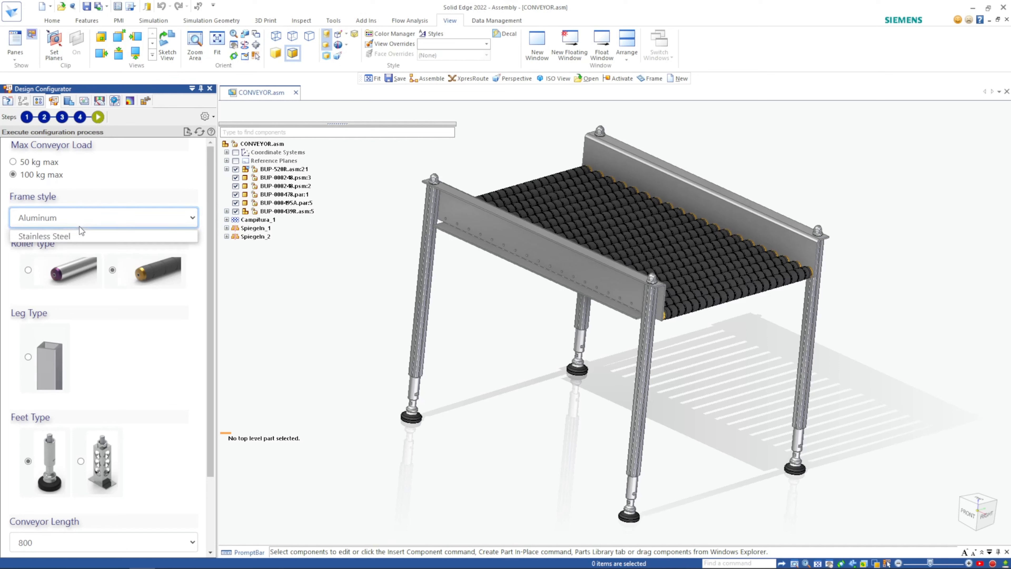
{"action": "left_click", "coordinate": [79, 236]}
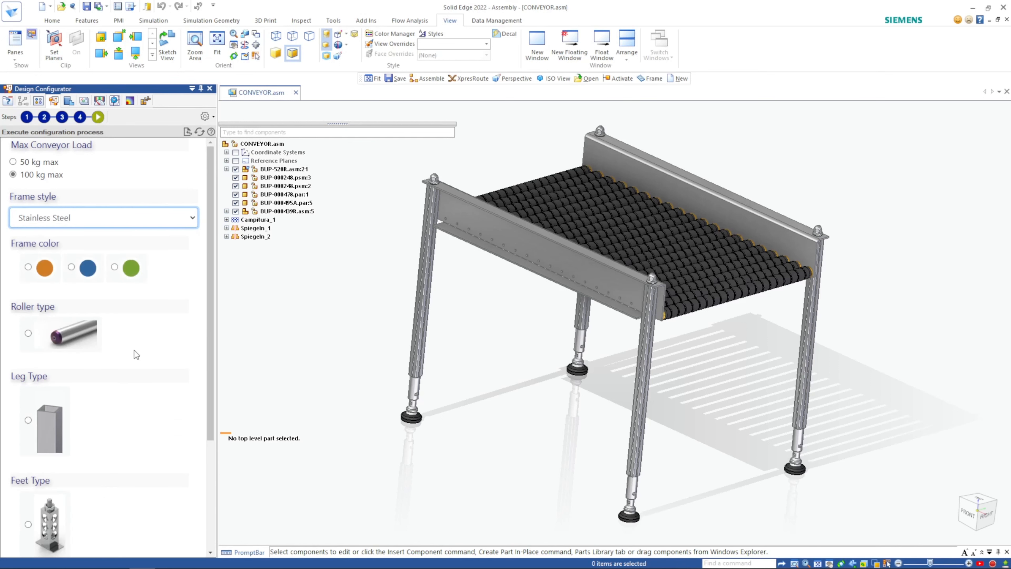
{"action": "left_click", "coordinate": [51, 274]}
Choose the steel roller, the square tube leg and the perforated bracket foot for the stainless steel conveyor.
{"action": "left_click", "coordinate": [30, 333]}
{"action": "scroll", "coordinate": [52, 372], "scroll_direction": "down", "scroll_amount": 4}
{"action": "left_click", "coordinate": [29, 265]}
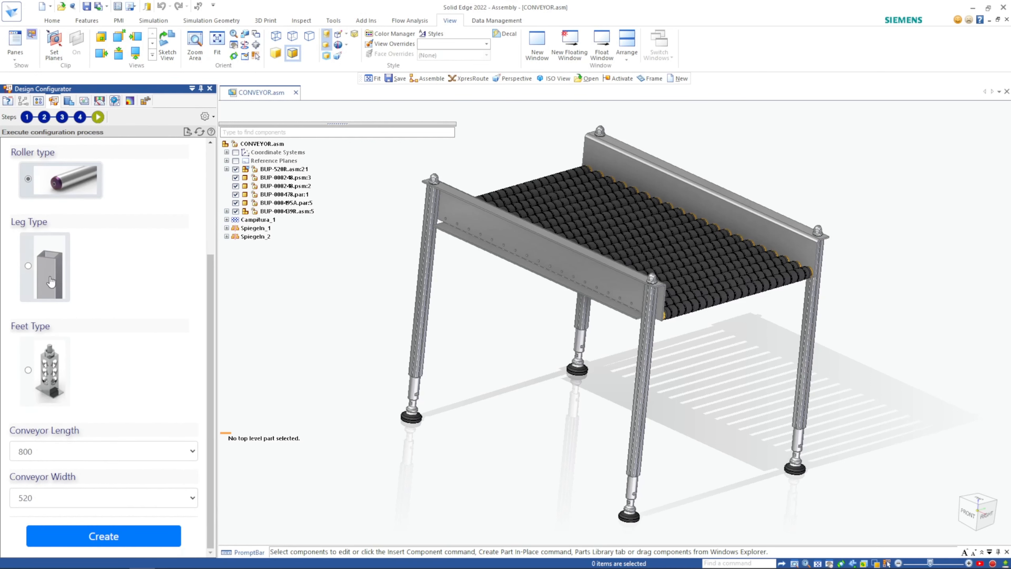
{"action": "left_click", "coordinate": [39, 371]}
Set the conveyor length to 1120 and the width to 620, and create the stainless steel configuration.
{"action": "left_click", "coordinate": [68, 452]}
{"action": "left_click", "coordinate": [68, 452]}
{"action": "left_click", "coordinate": [68, 452]}
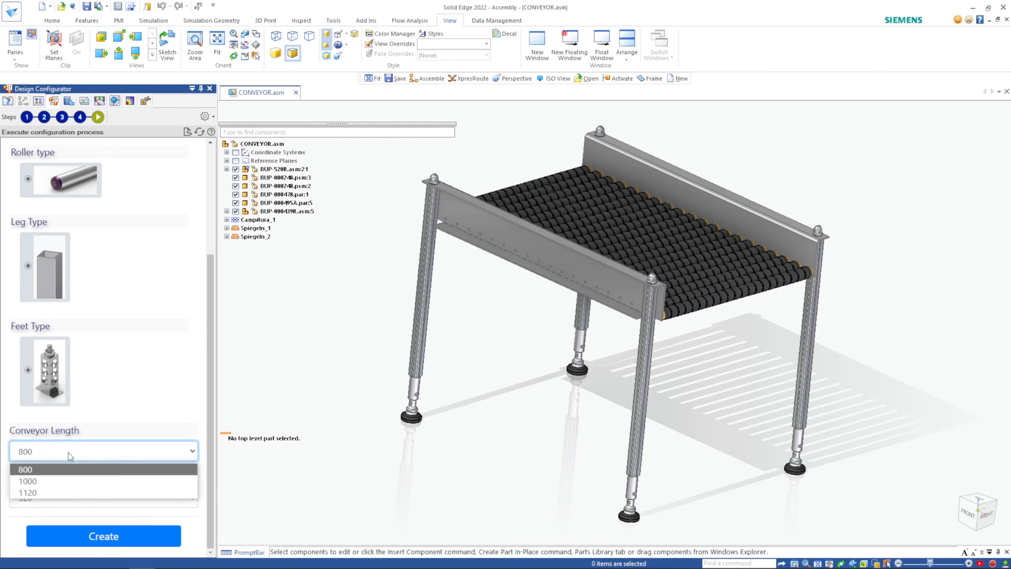
{"action": "left_click", "coordinate": [51, 492]}
{"action": "left_click", "coordinate": [50, 497]}
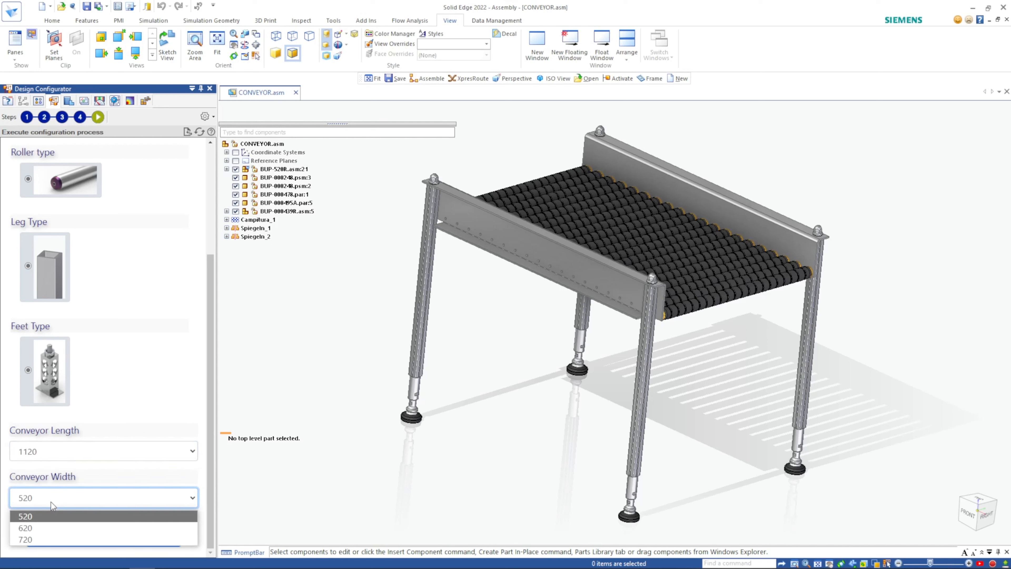
{"action": "left_click", "coordinate": [41, 529]}
{"action": "left_click", "coordinate": [115, 536]}
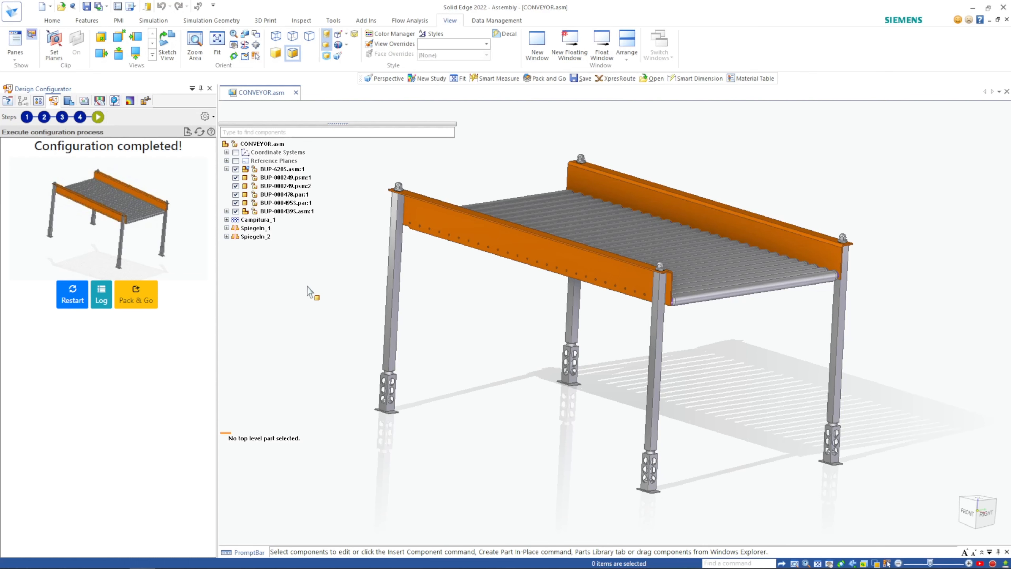
{"action": "mouse_move", "coordinate": [310, 290]}
{"action": "middle_mouse_down"}
{"action": "mouse_move", "coordinate": [338, 256]}
{"action": "mouse_move", "coordinate": [322, 296]}
{"action": "middle_mouse_up"}
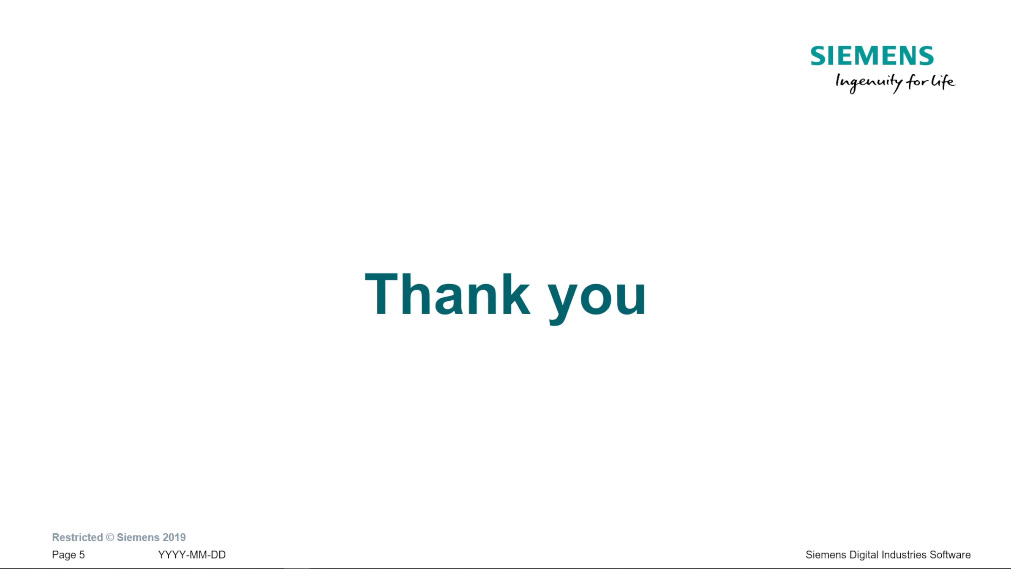
{"action": "left_click", "coordinate": [911, 338]}
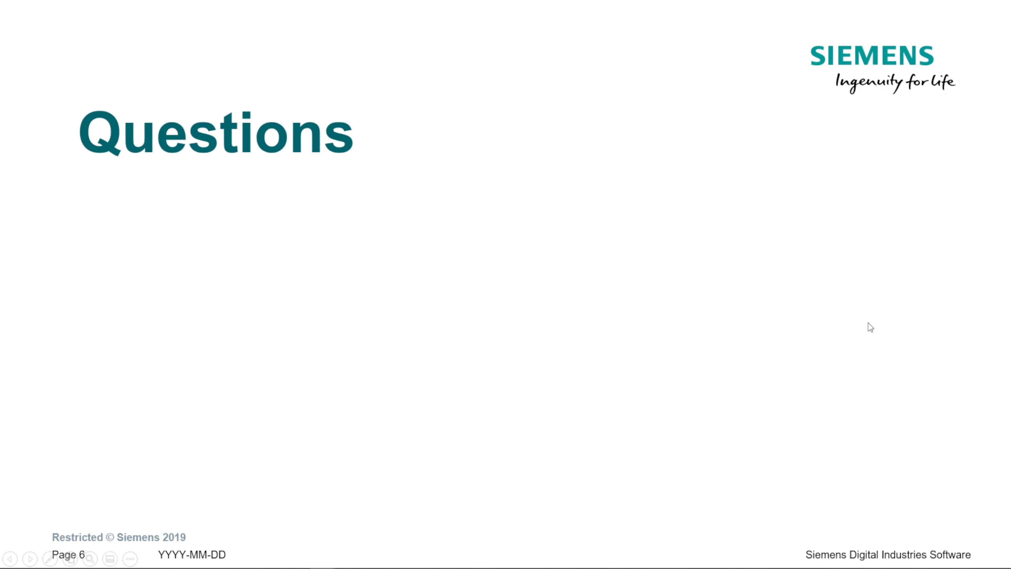